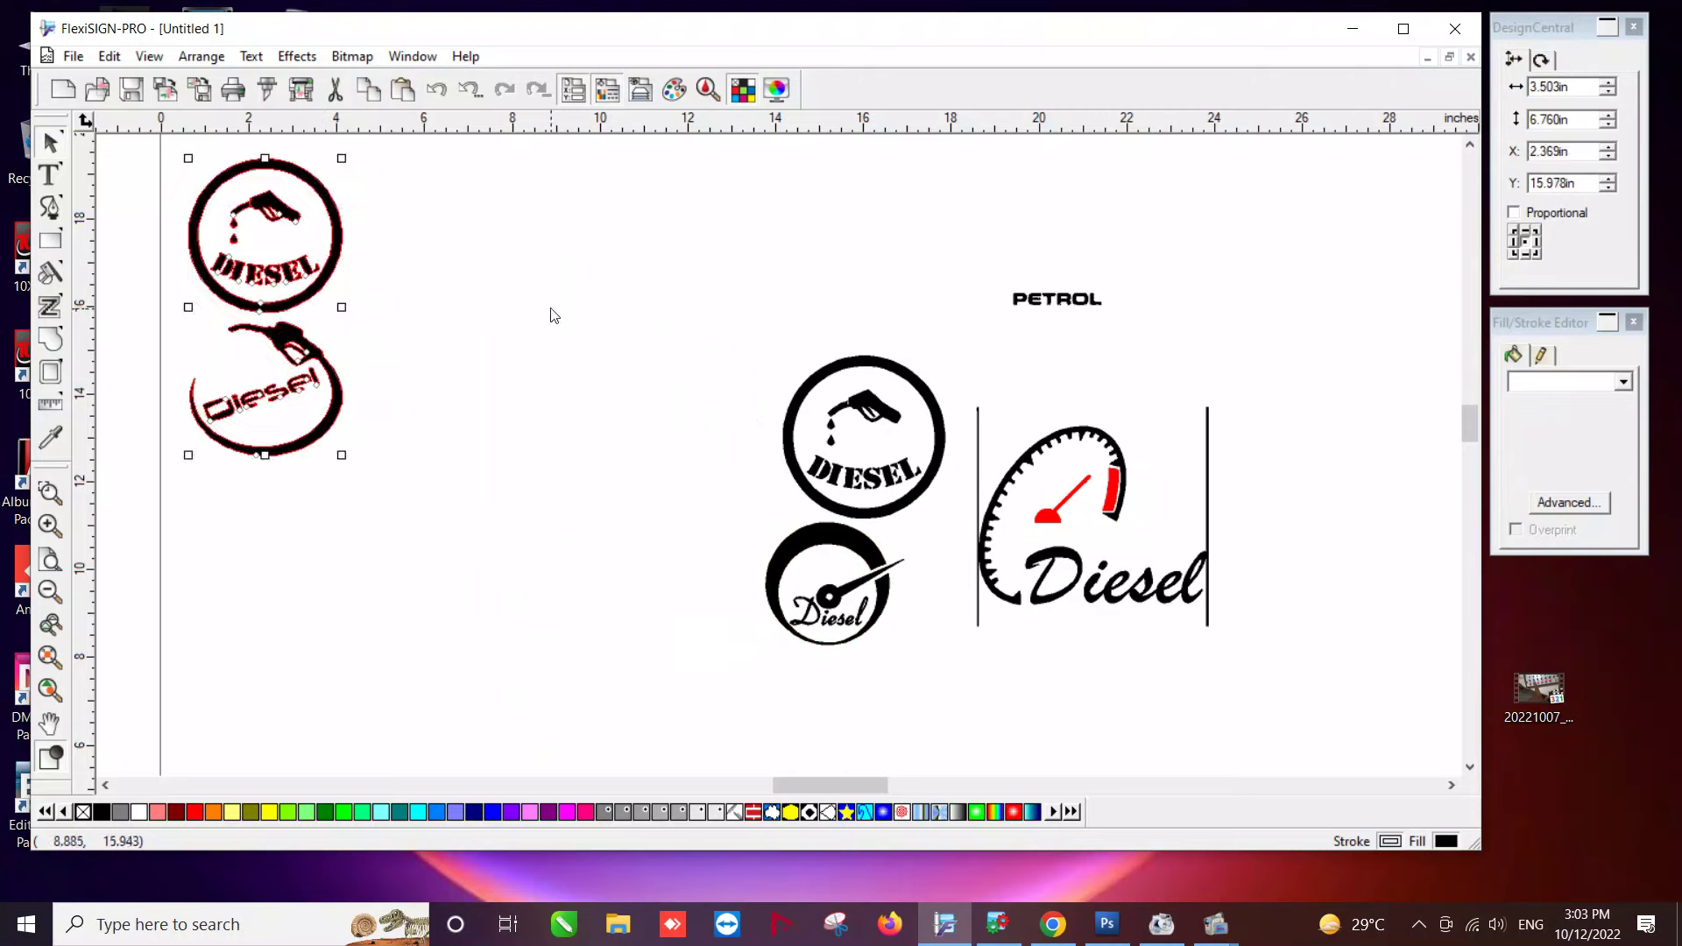
Move the second round DIESEL badge and the black Diesel gauge logo beside the first column of logos on the page.
left_click_drag(581, 289, 928, 627)
left_click_drag(914, 497, 533, 316)
left_click(722, 330)
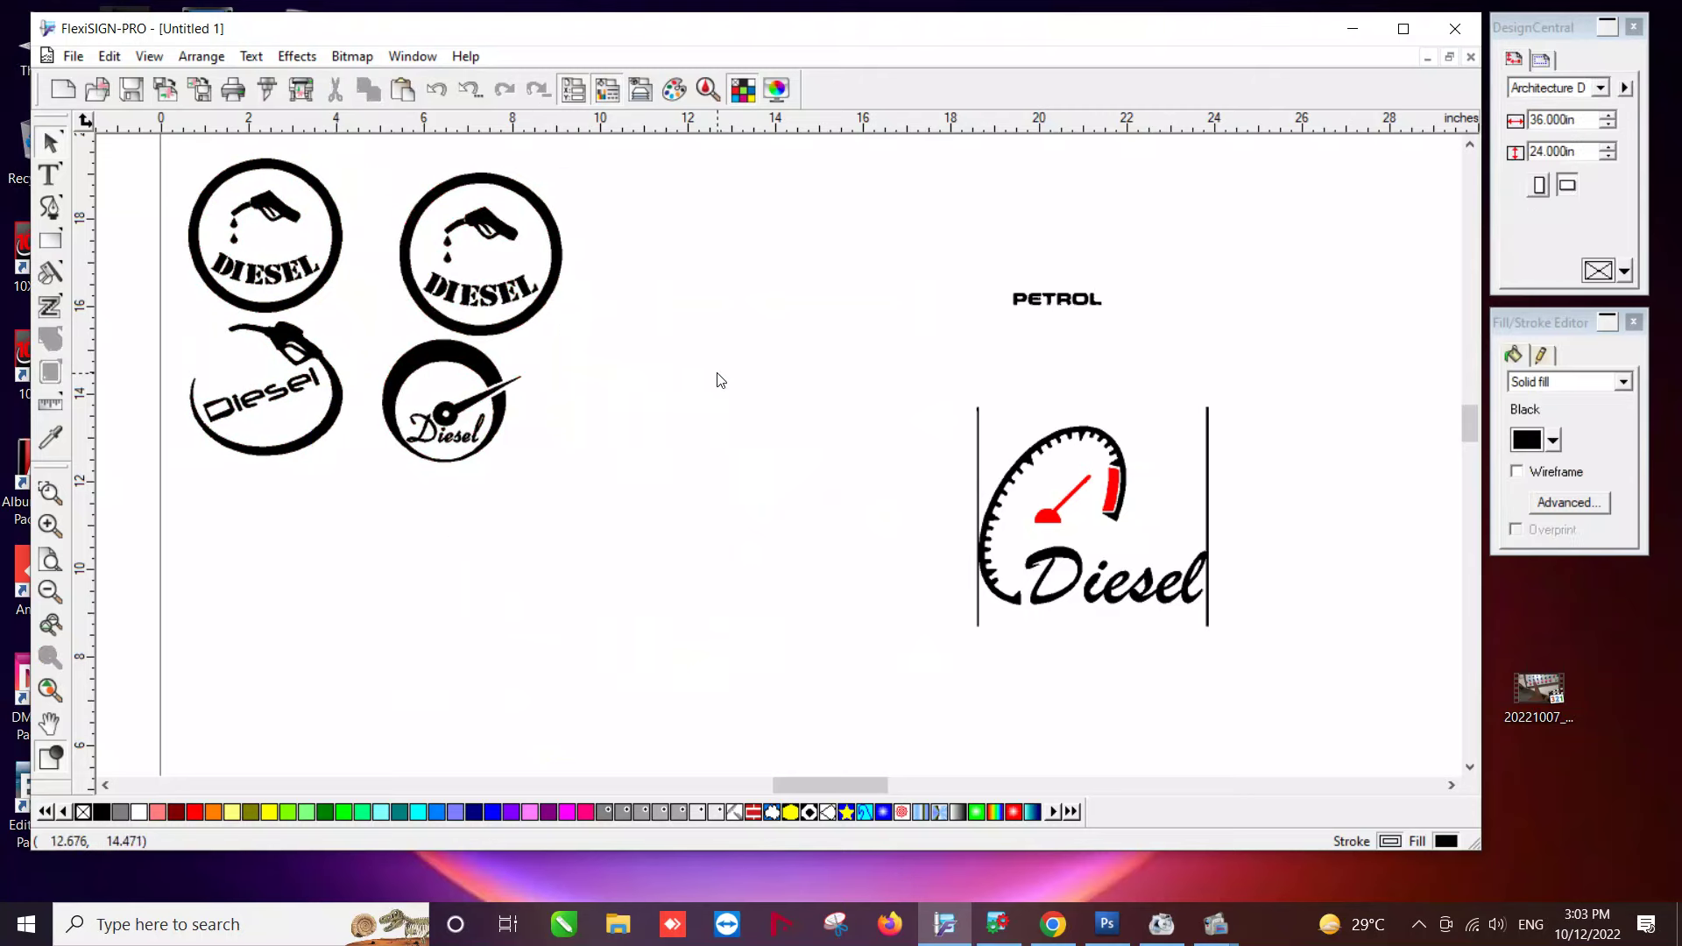
Enlarge the Diesel gauge logo to about 4.54 by 4.01 in and place it beside the second round DIESEL badge.
left_click_drag(594, 494, 377, 350)
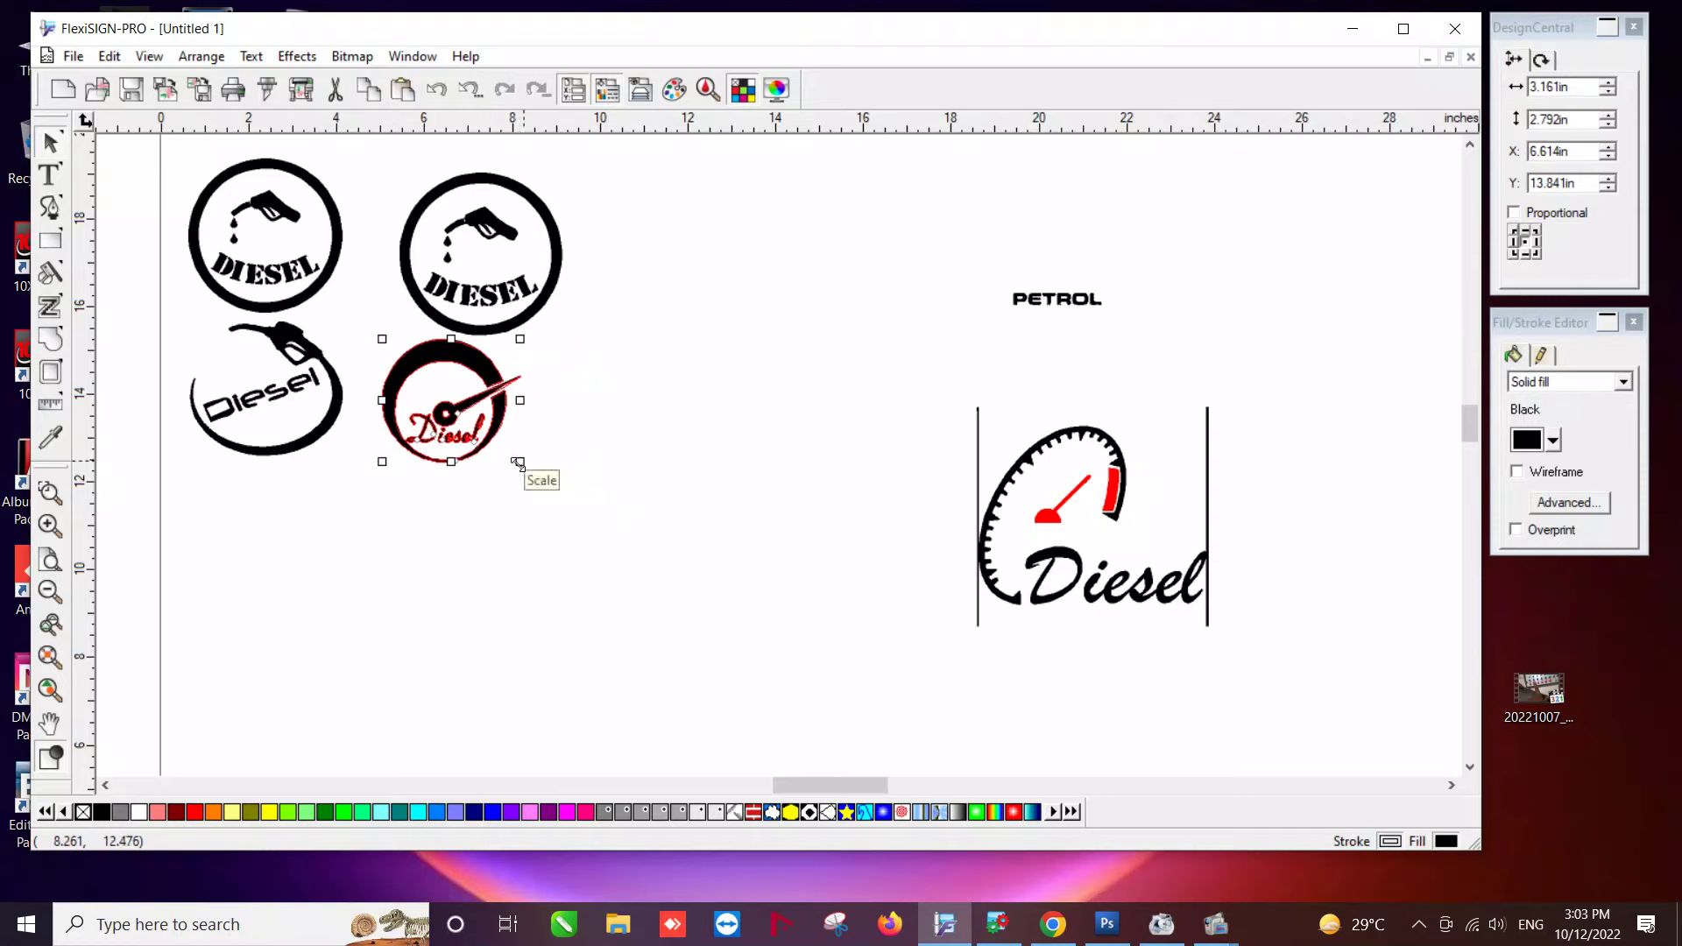
left_click_drag(522, 463, 582, 515)
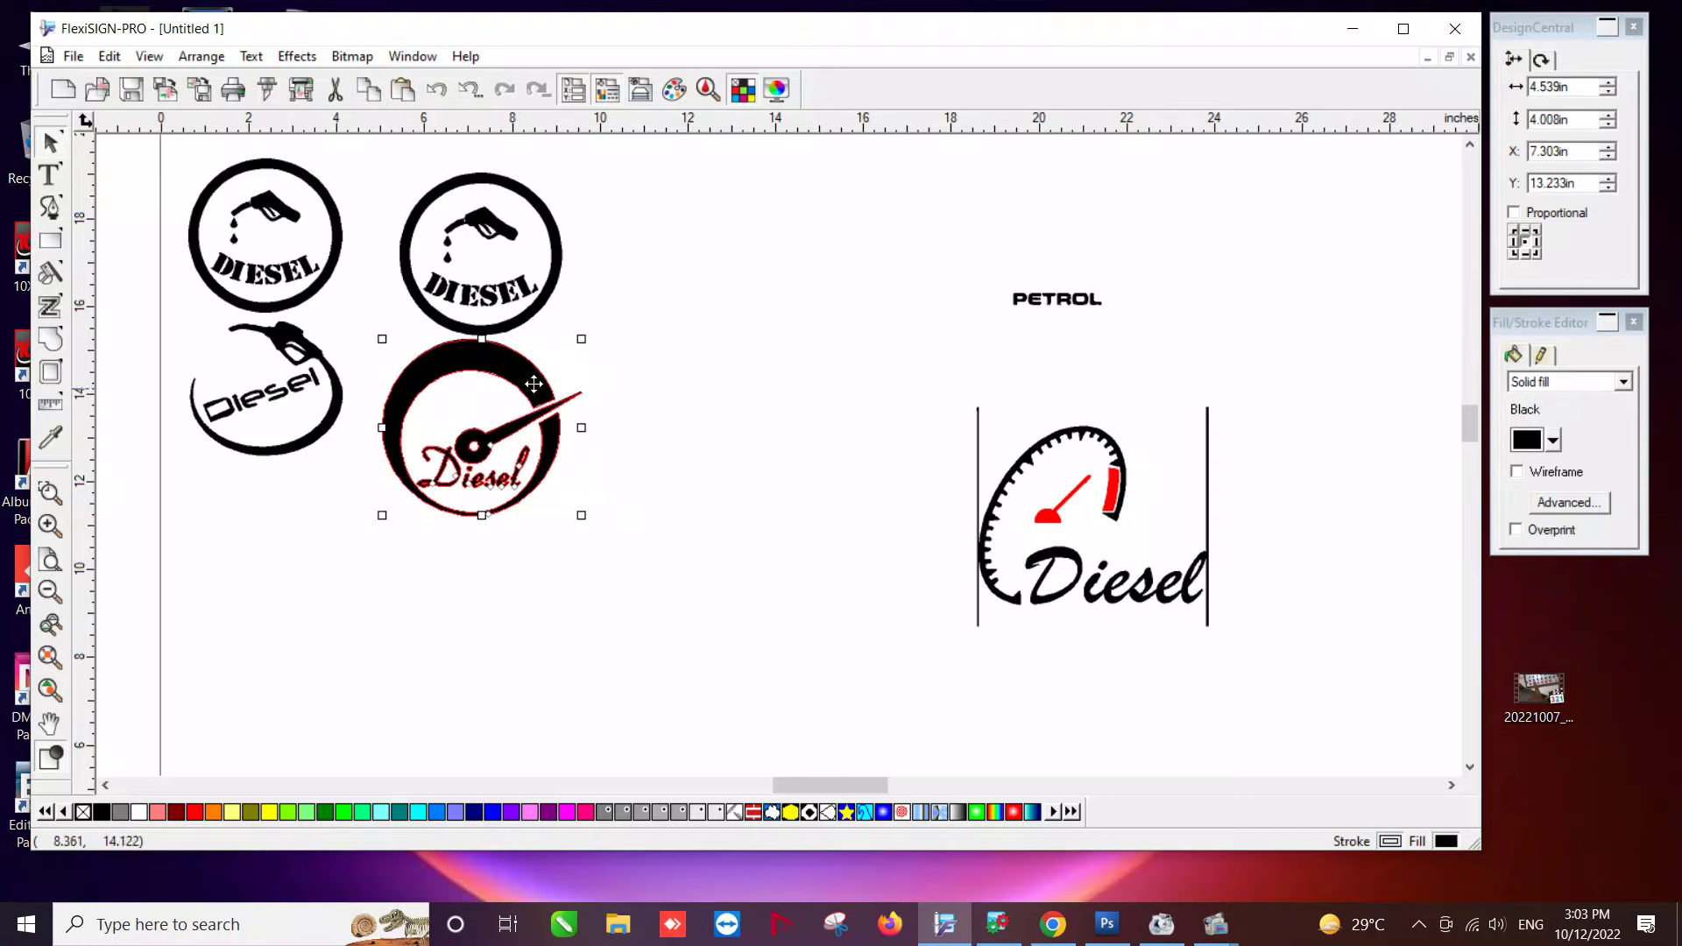
left_click_drag(533, 383, 718, 229)
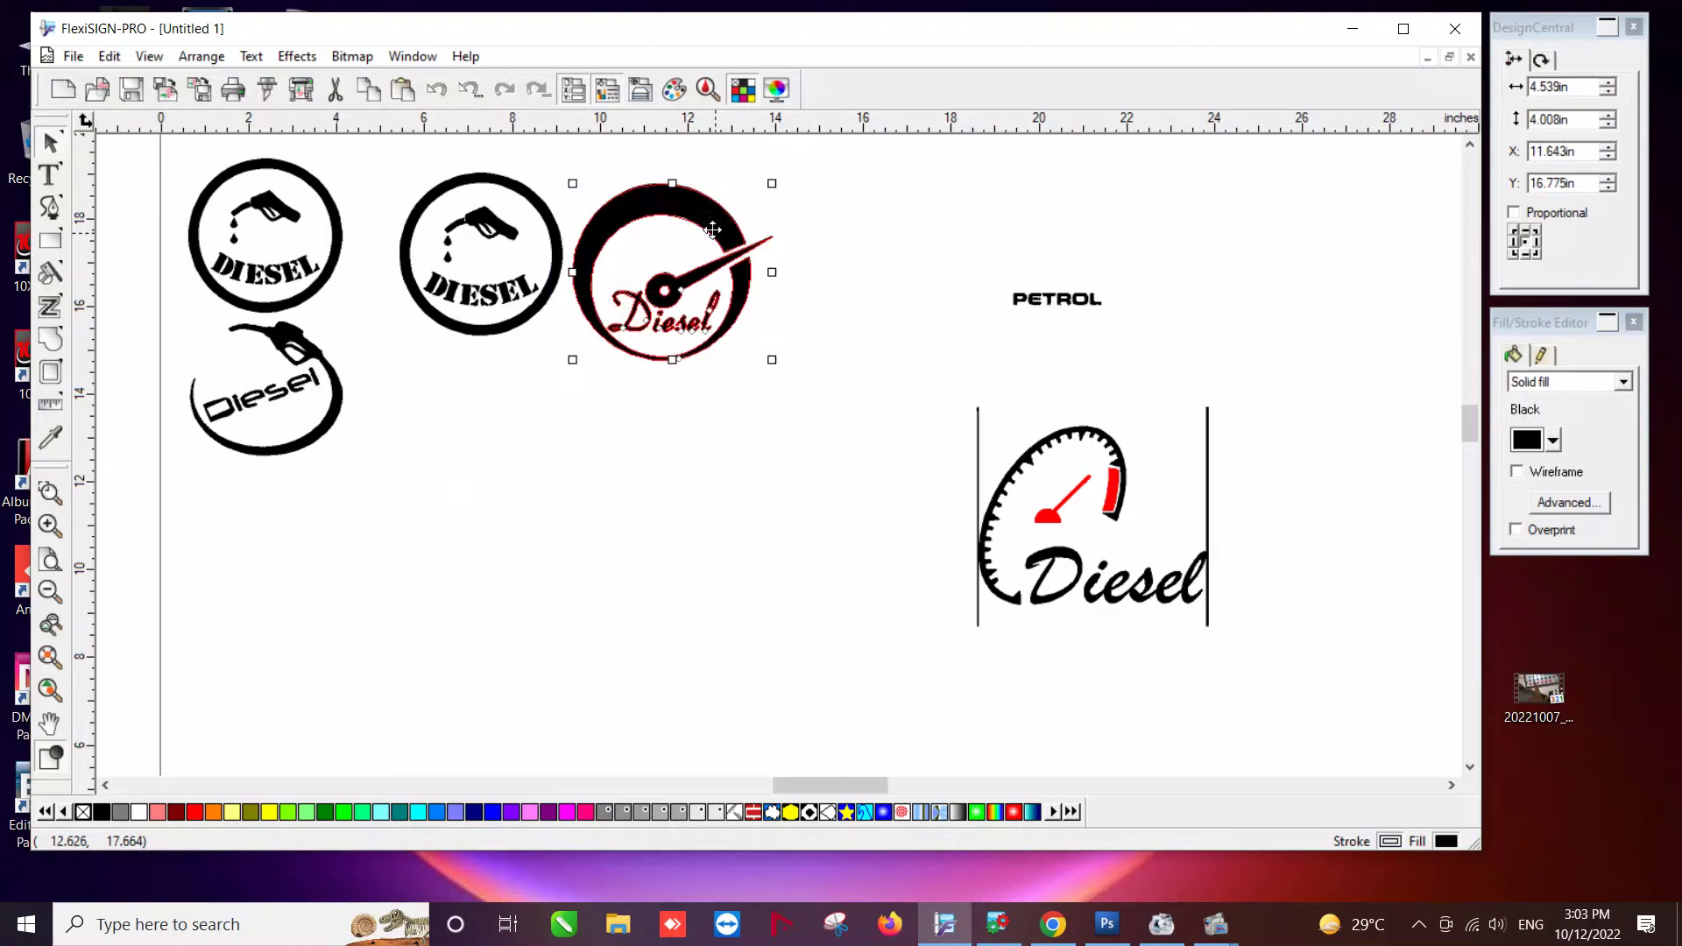
Fill the needle and the letter D of the Diesel gauge logo with red.
left_click(696, 289)
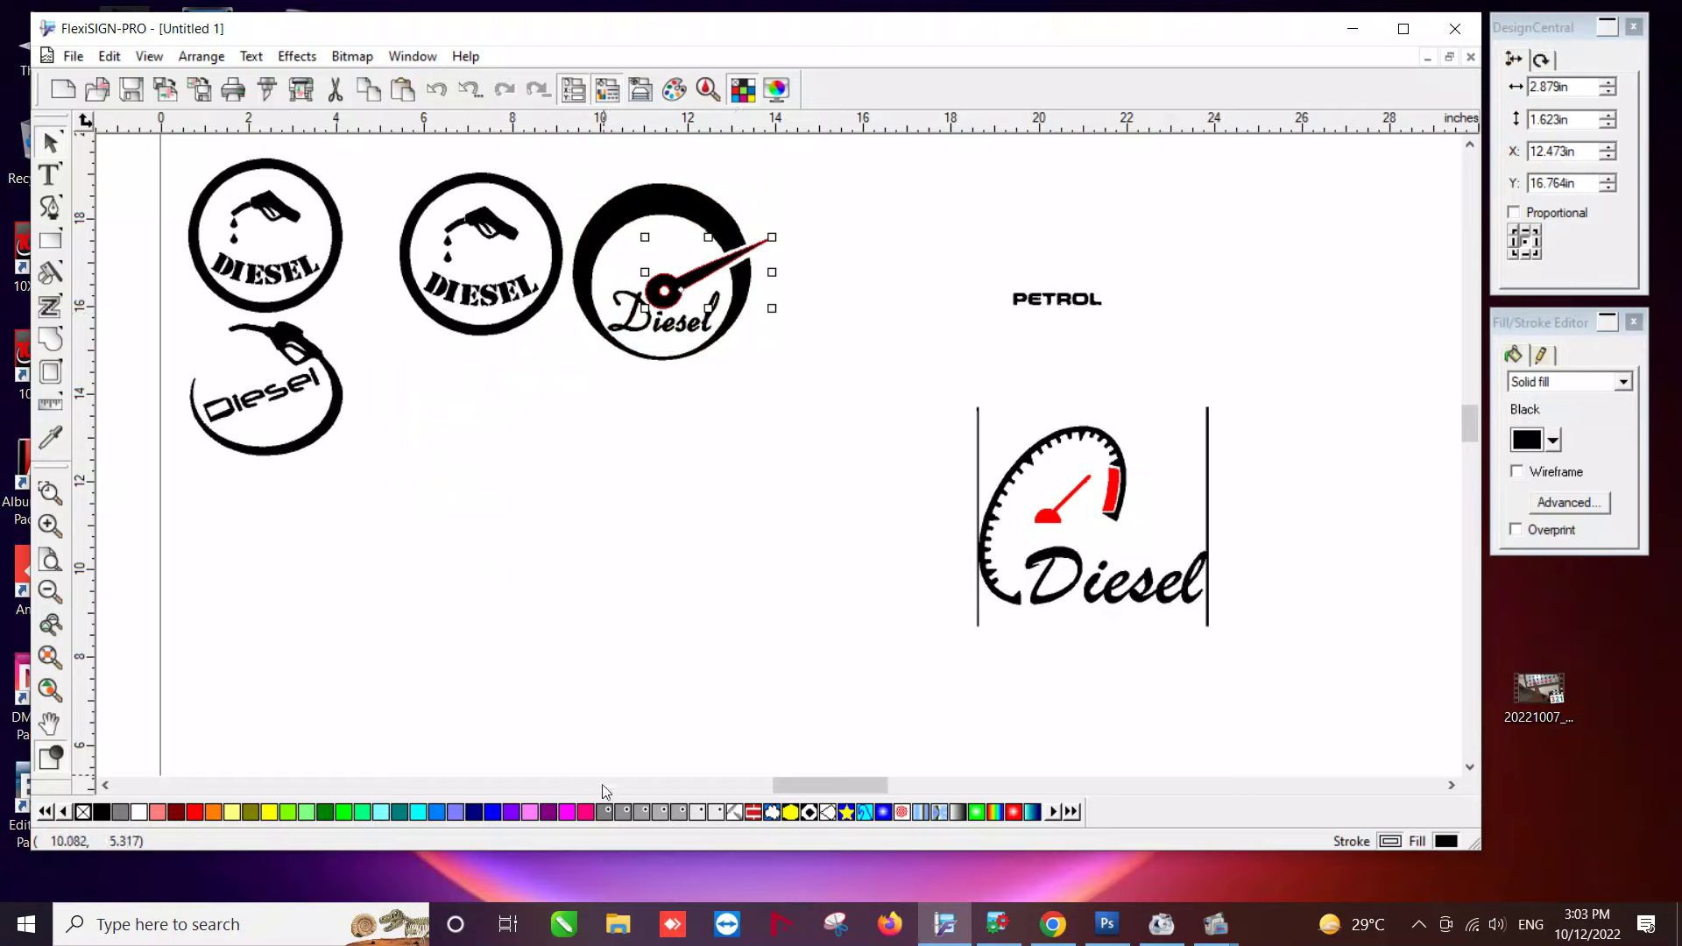
left_click(208, 815)
left_click(741, 487)
left_click(639, 334)
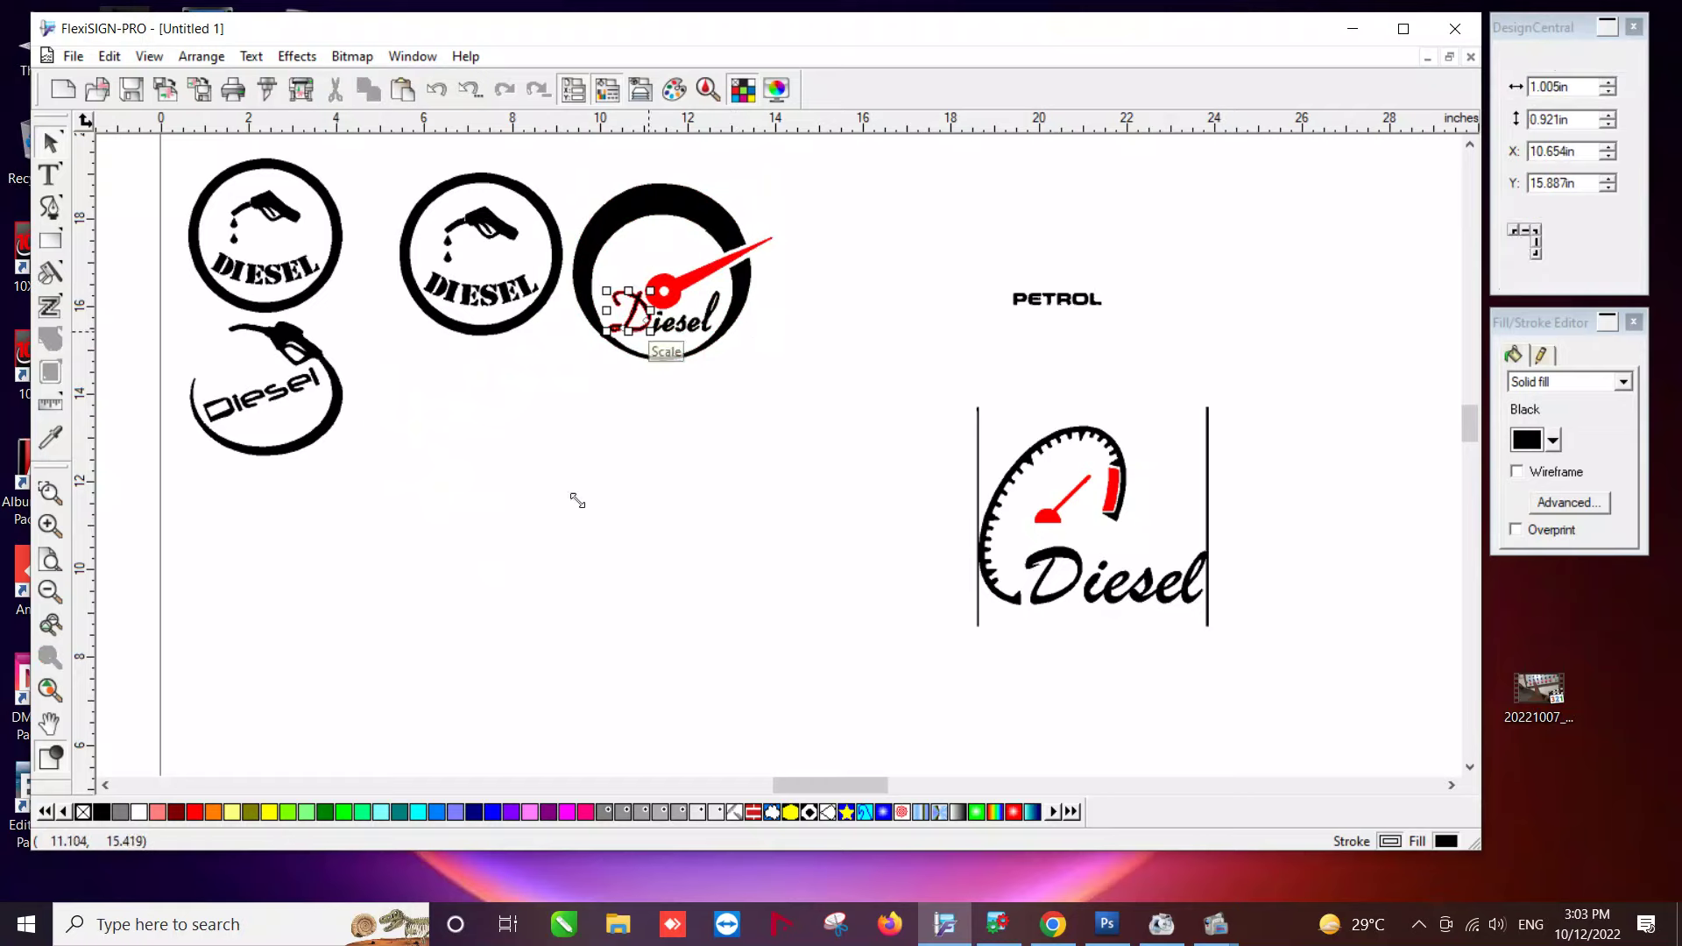
left_click(200, 815)
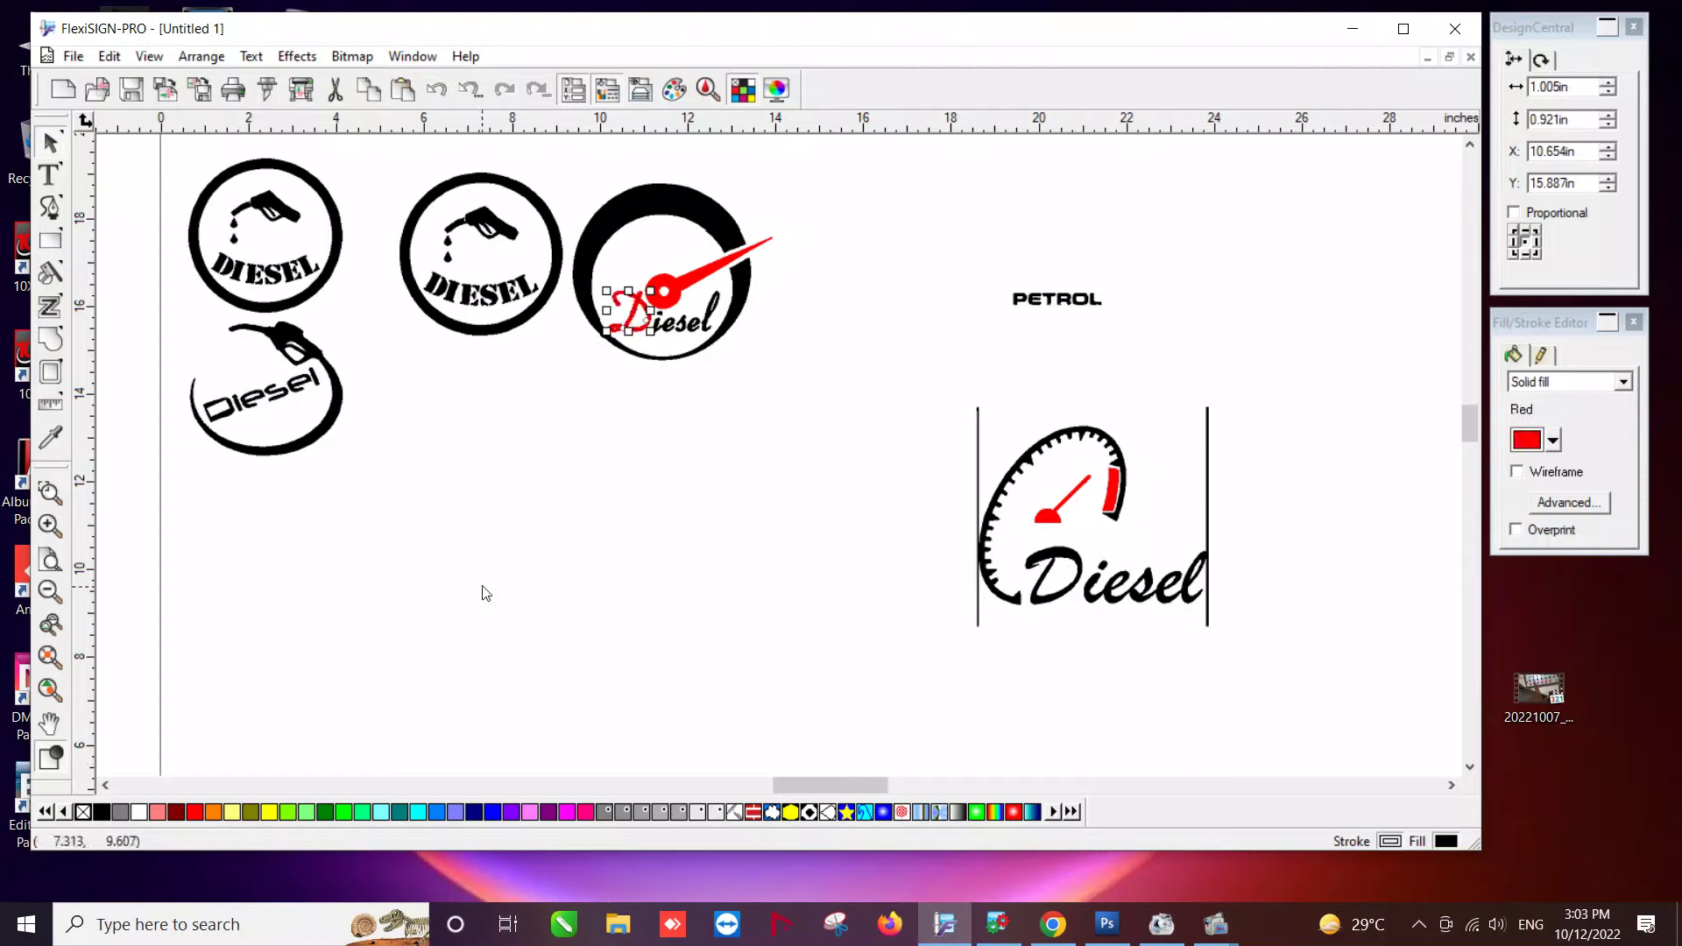
left_click(560, 576)
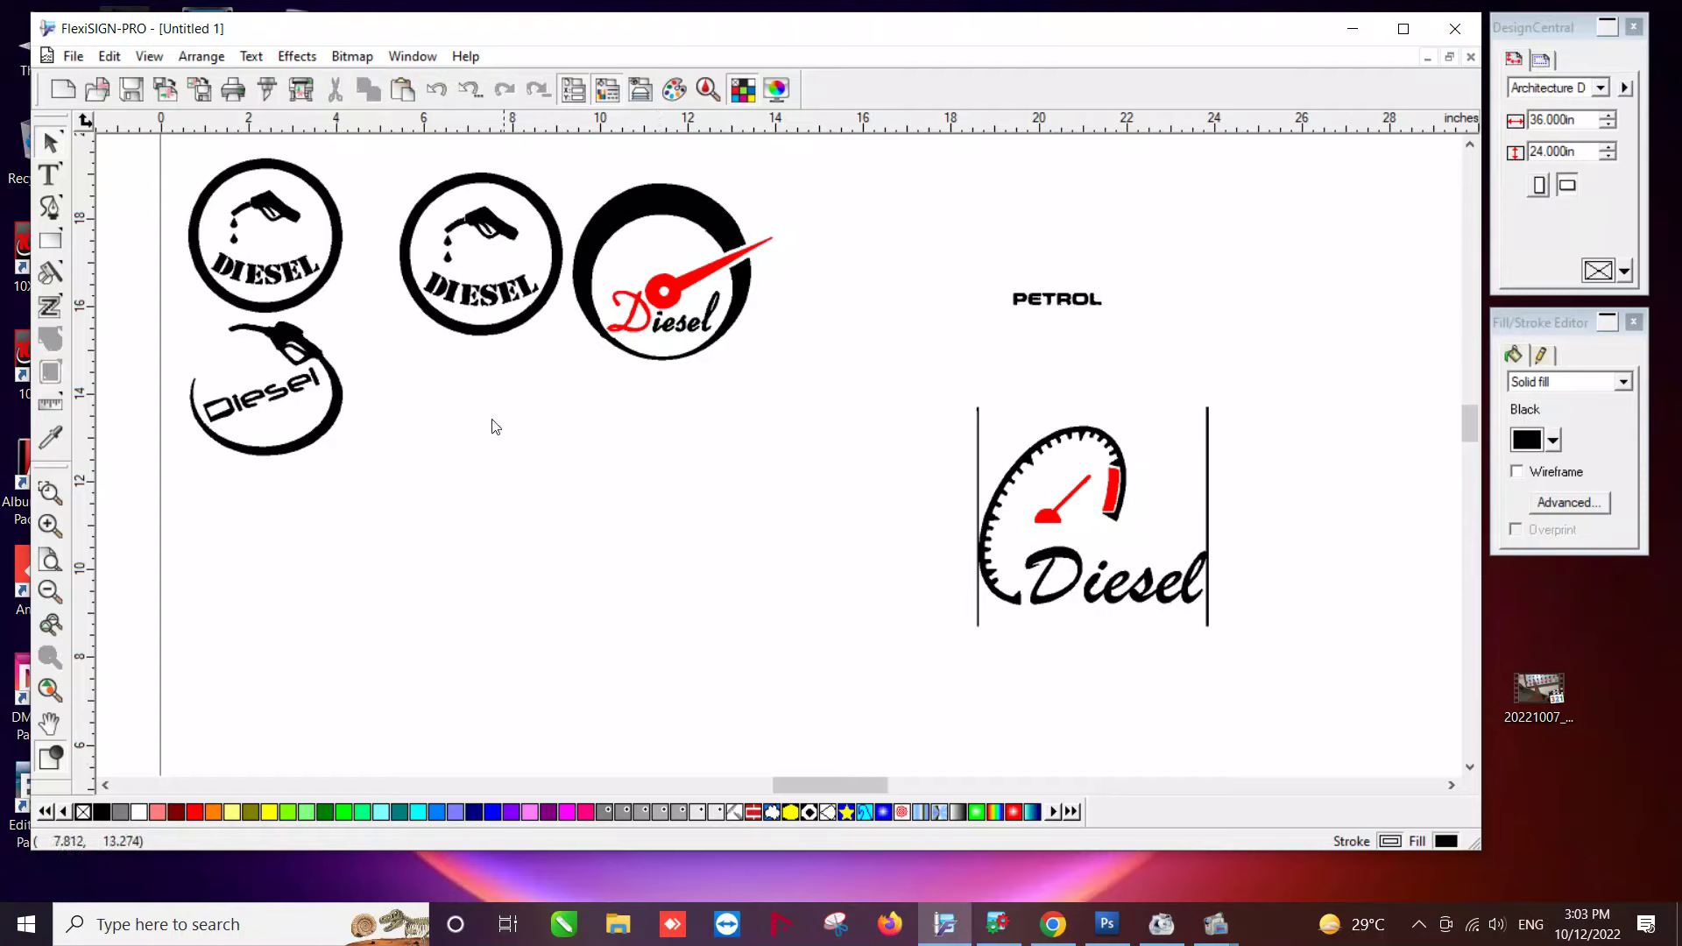
Fill all letters of the slanted Diesel word under the first round badge with red.
left_click(303, 390)
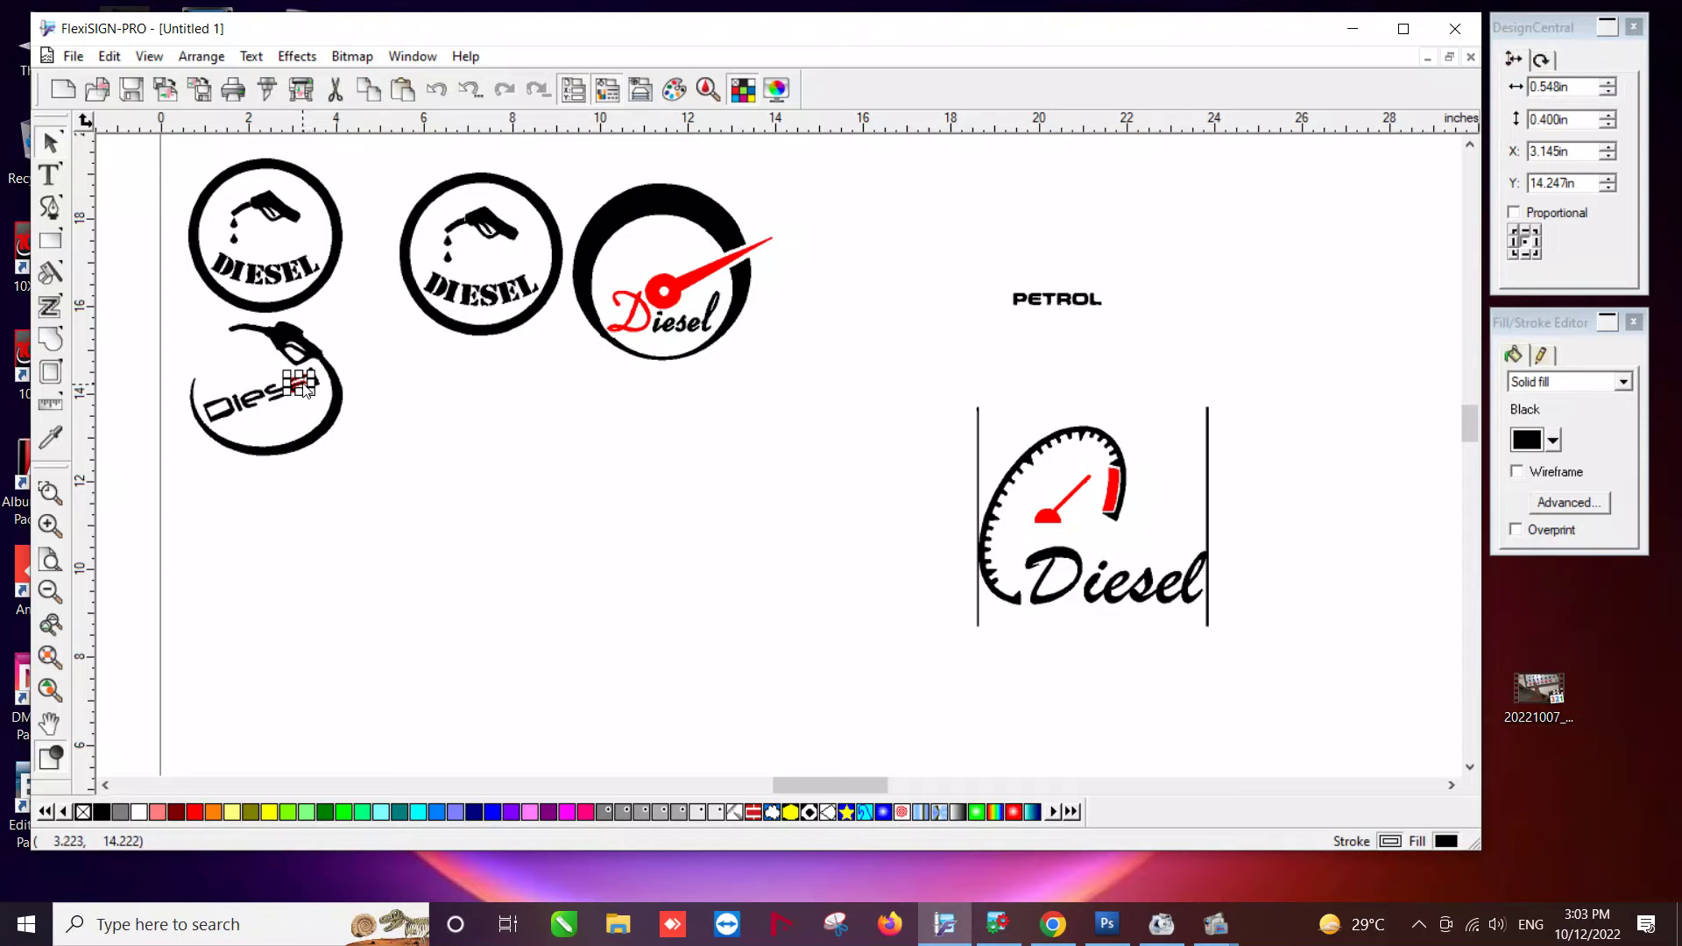
left_click(229, 407)
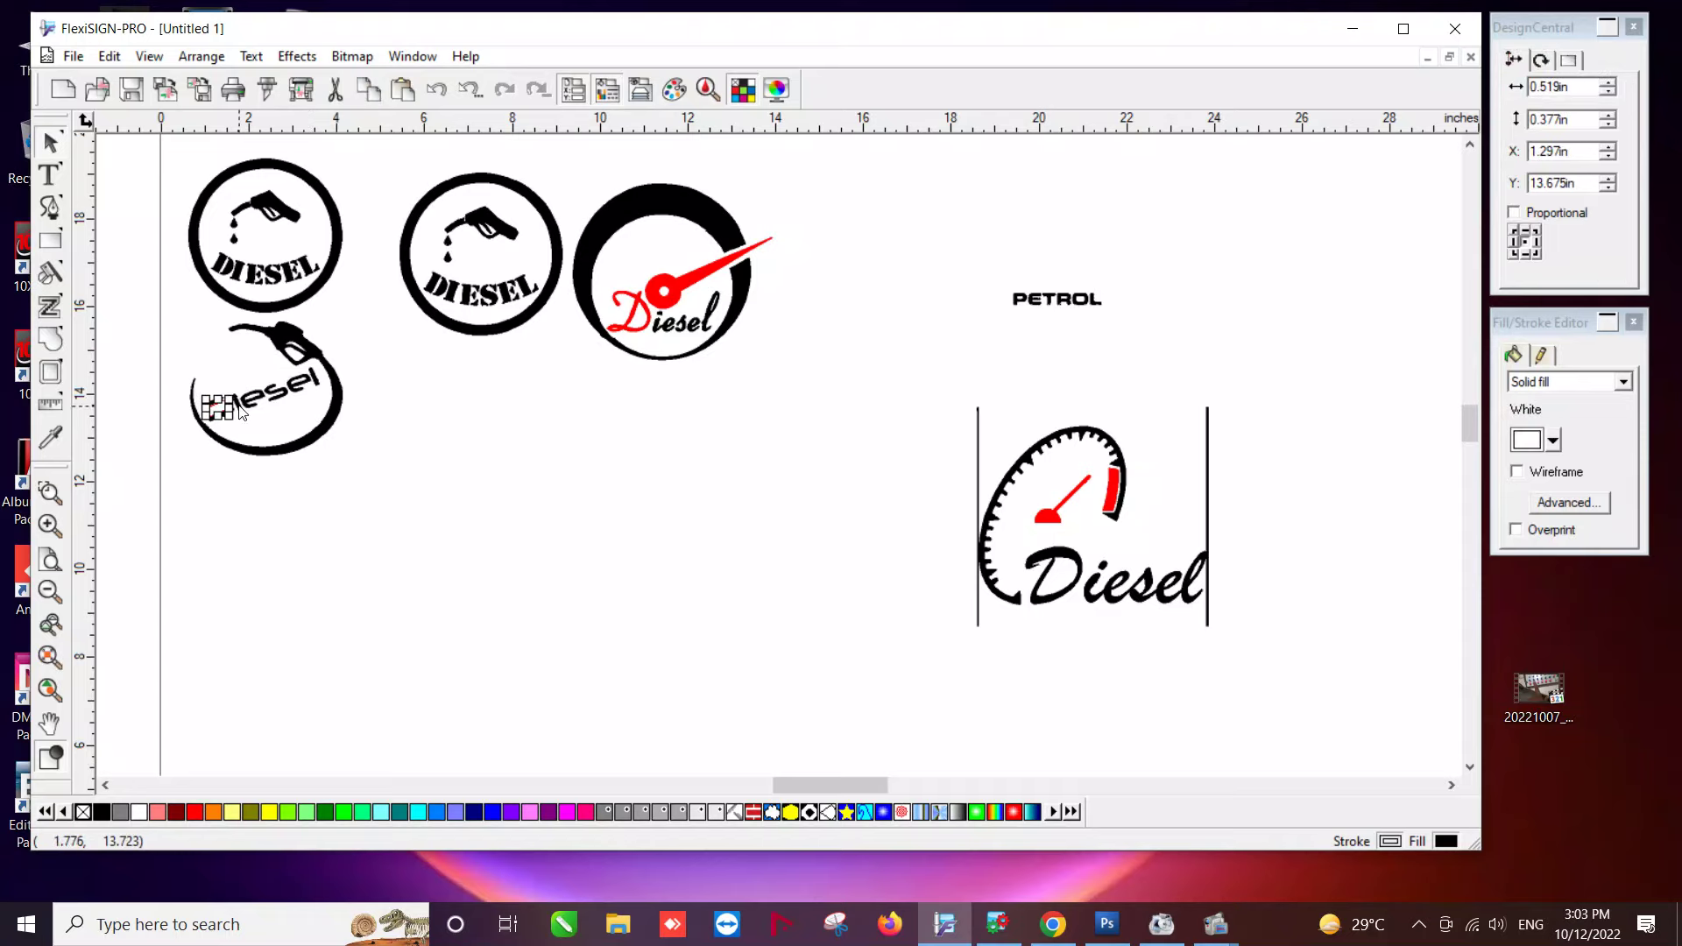
left_click(253, 408, "shift")
left_click(264, 399, "shift")
left_click(282, 393, "shift")
left_click(298, 387, "shift")
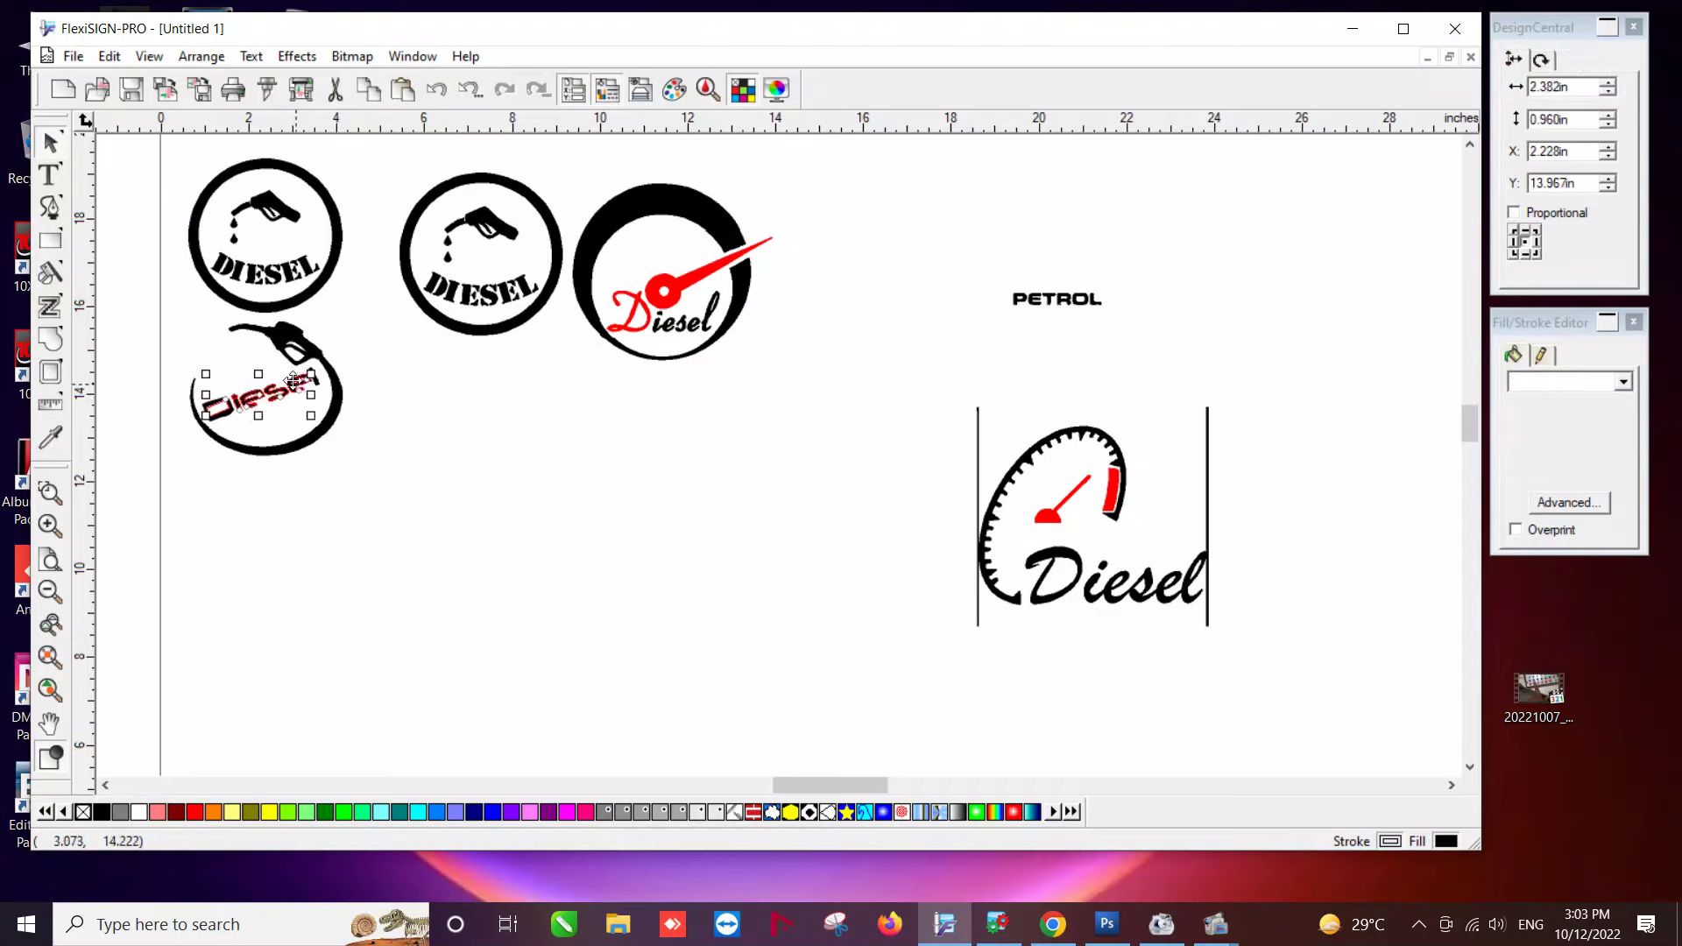
left_click(313, 374, "shift")
left_click(316, 389, "shift")
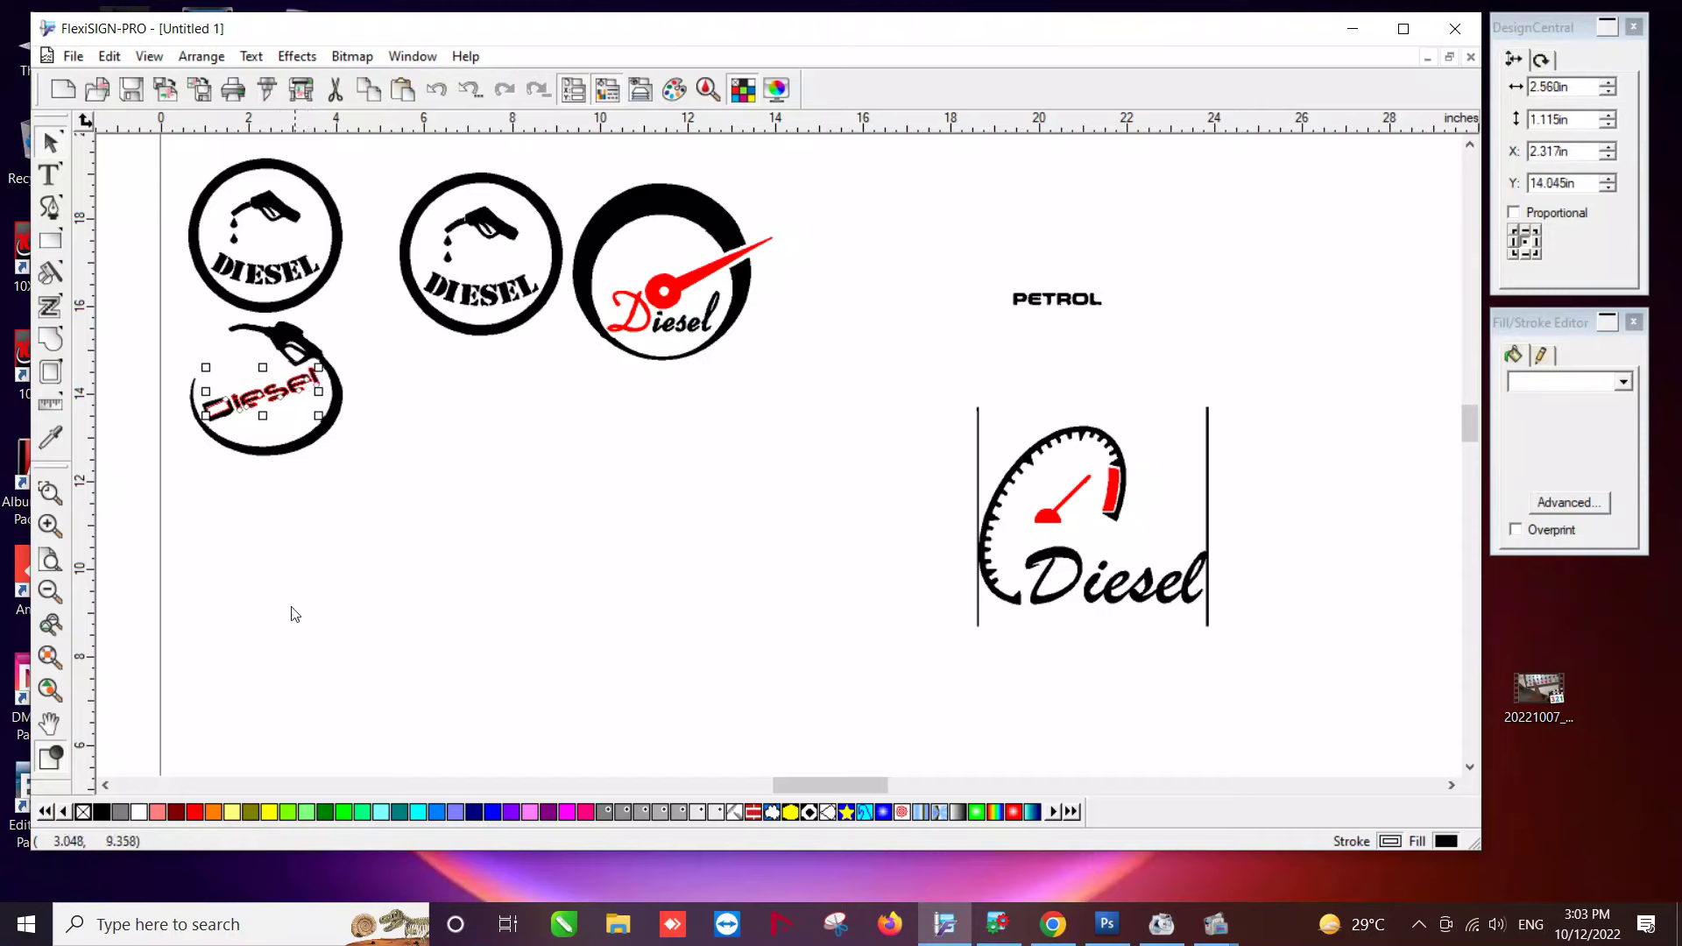
left_click(387, 648)
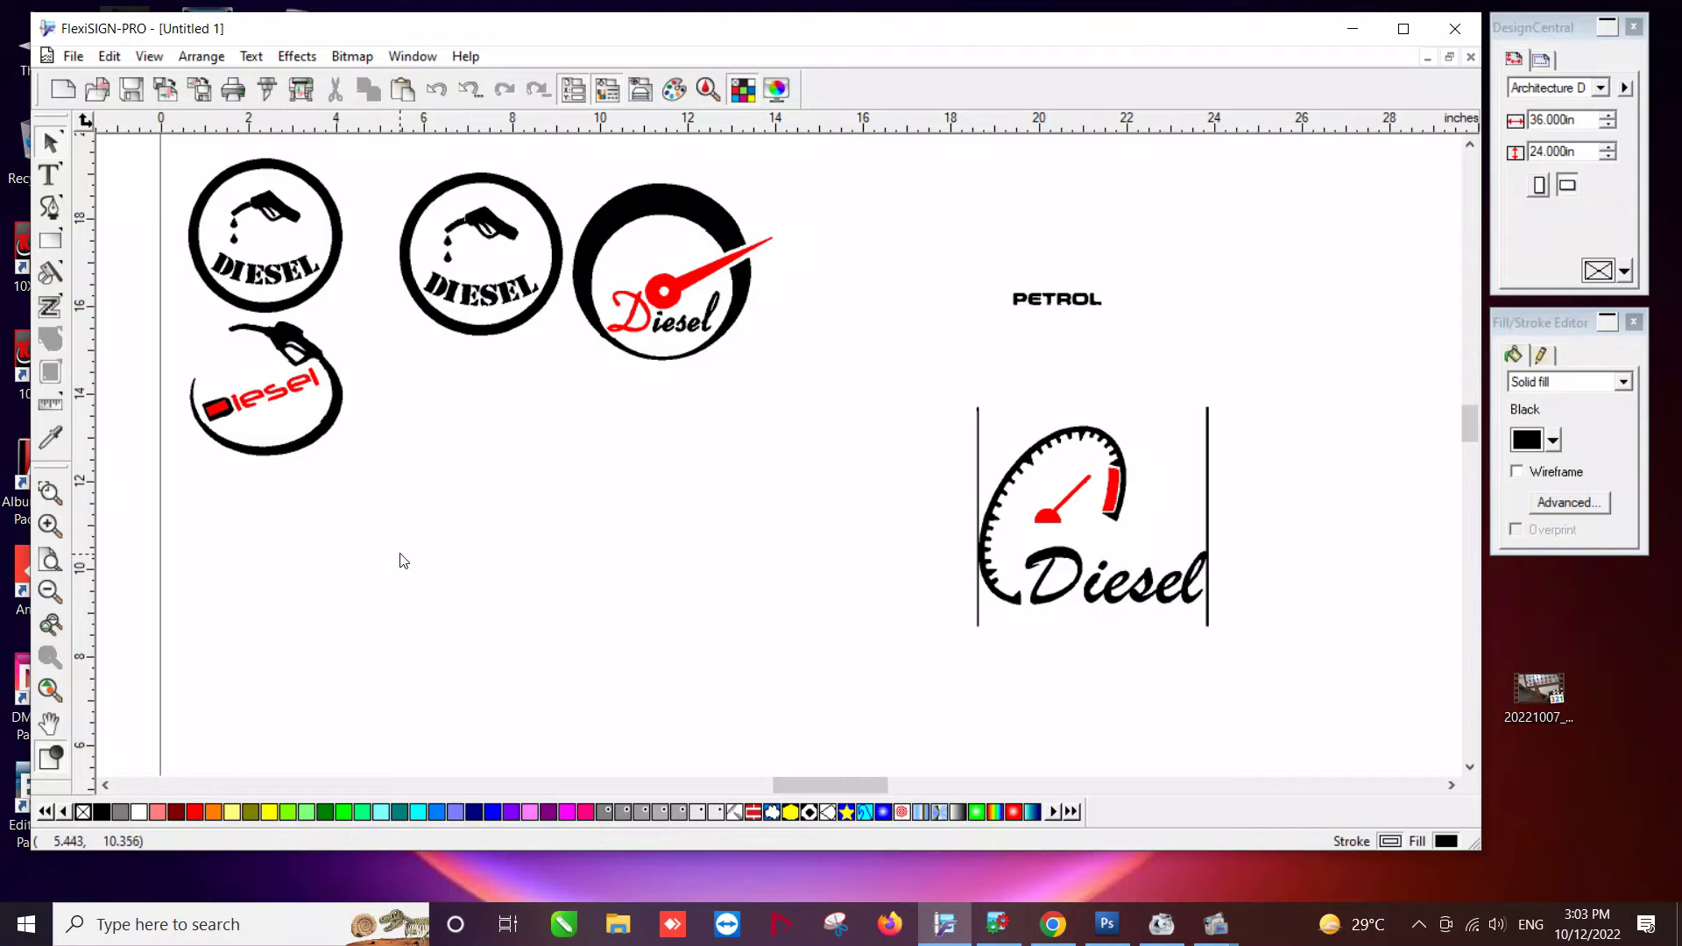
Fill the inner shape of the slanted word's letter D with white and the letter itself with fuchsia.
left_click(222, 410)
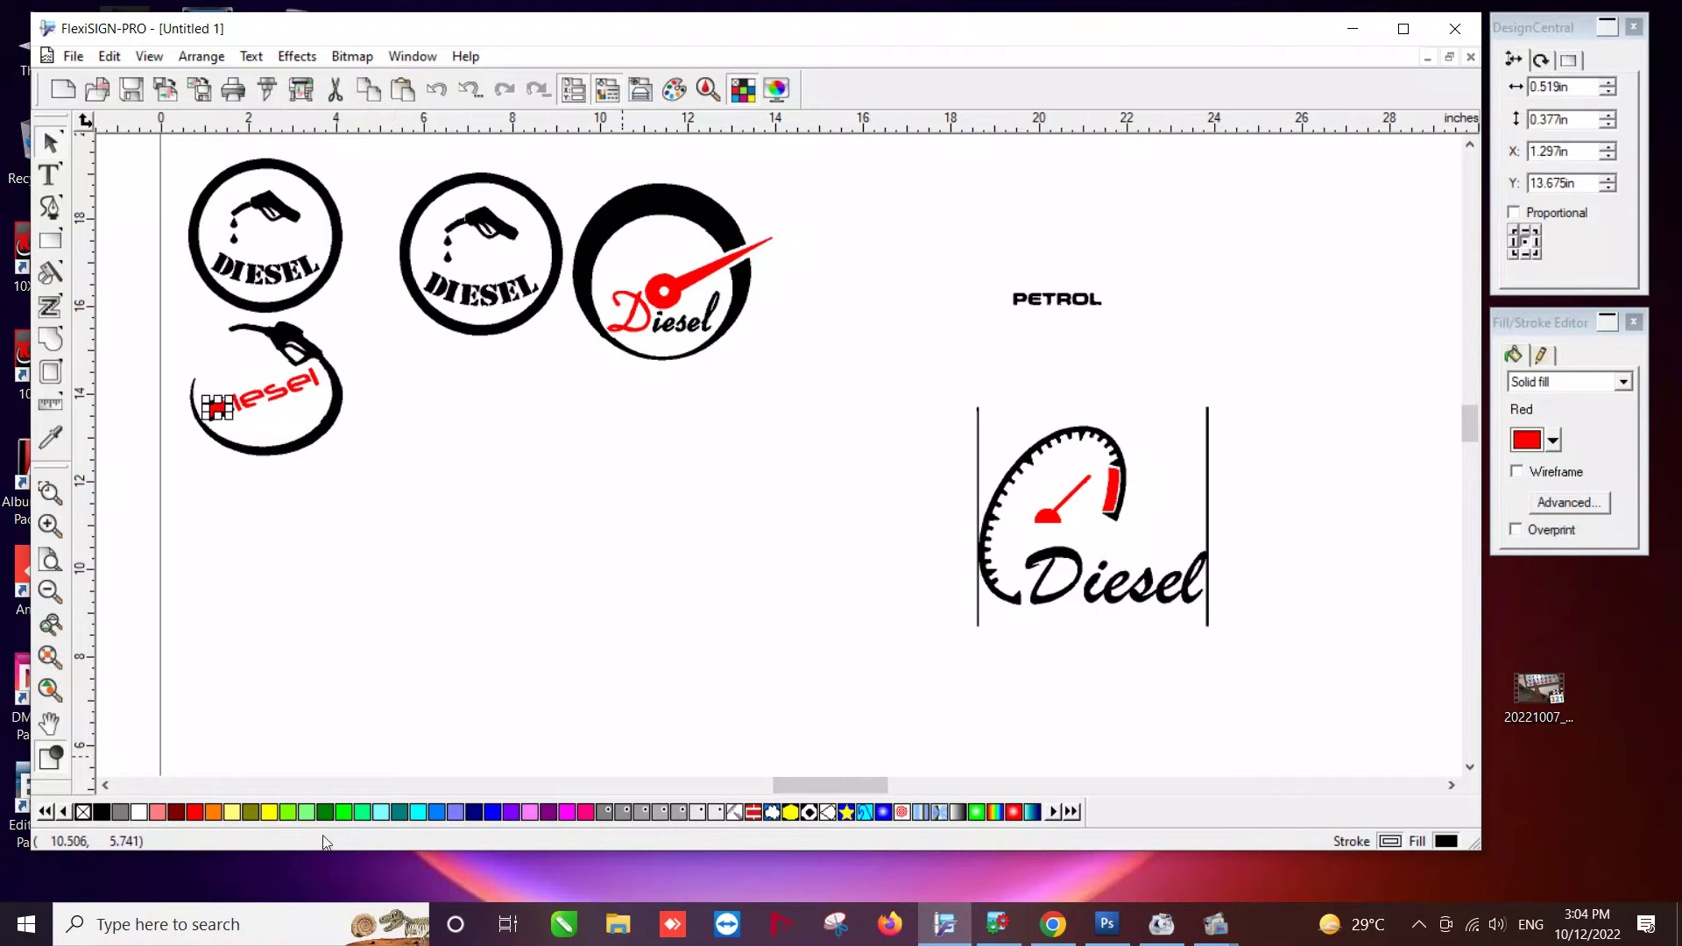
left_click(139, 811)
left_click(721, 593)
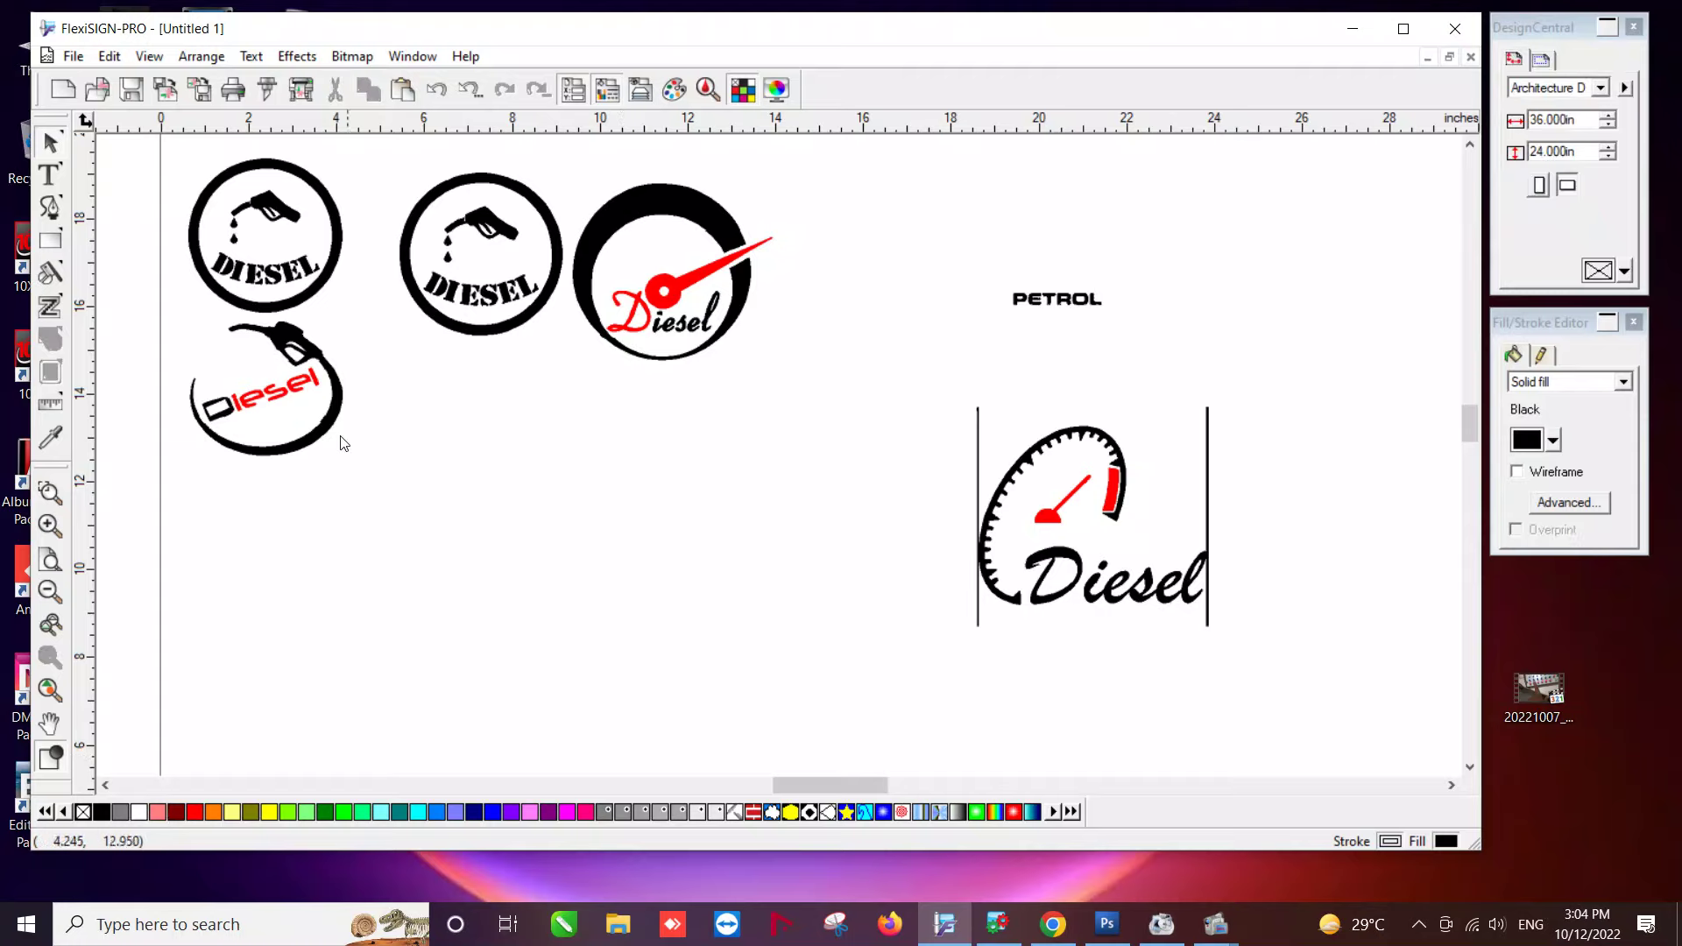
left_click(225, 415)
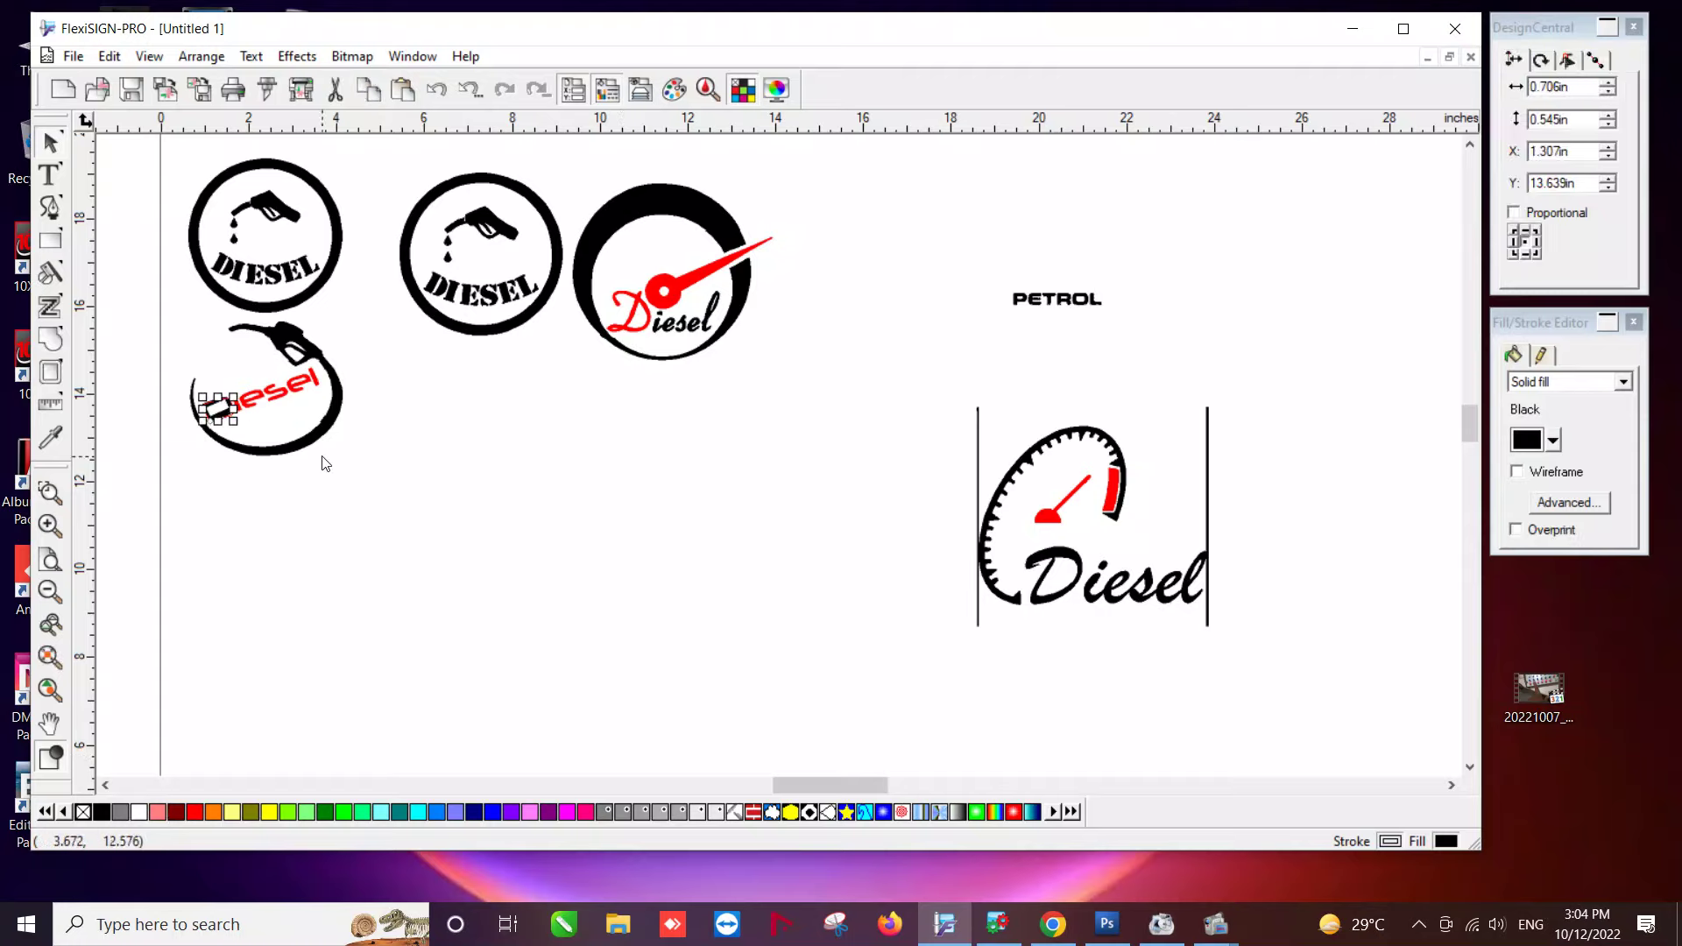
left_click(611, 687)
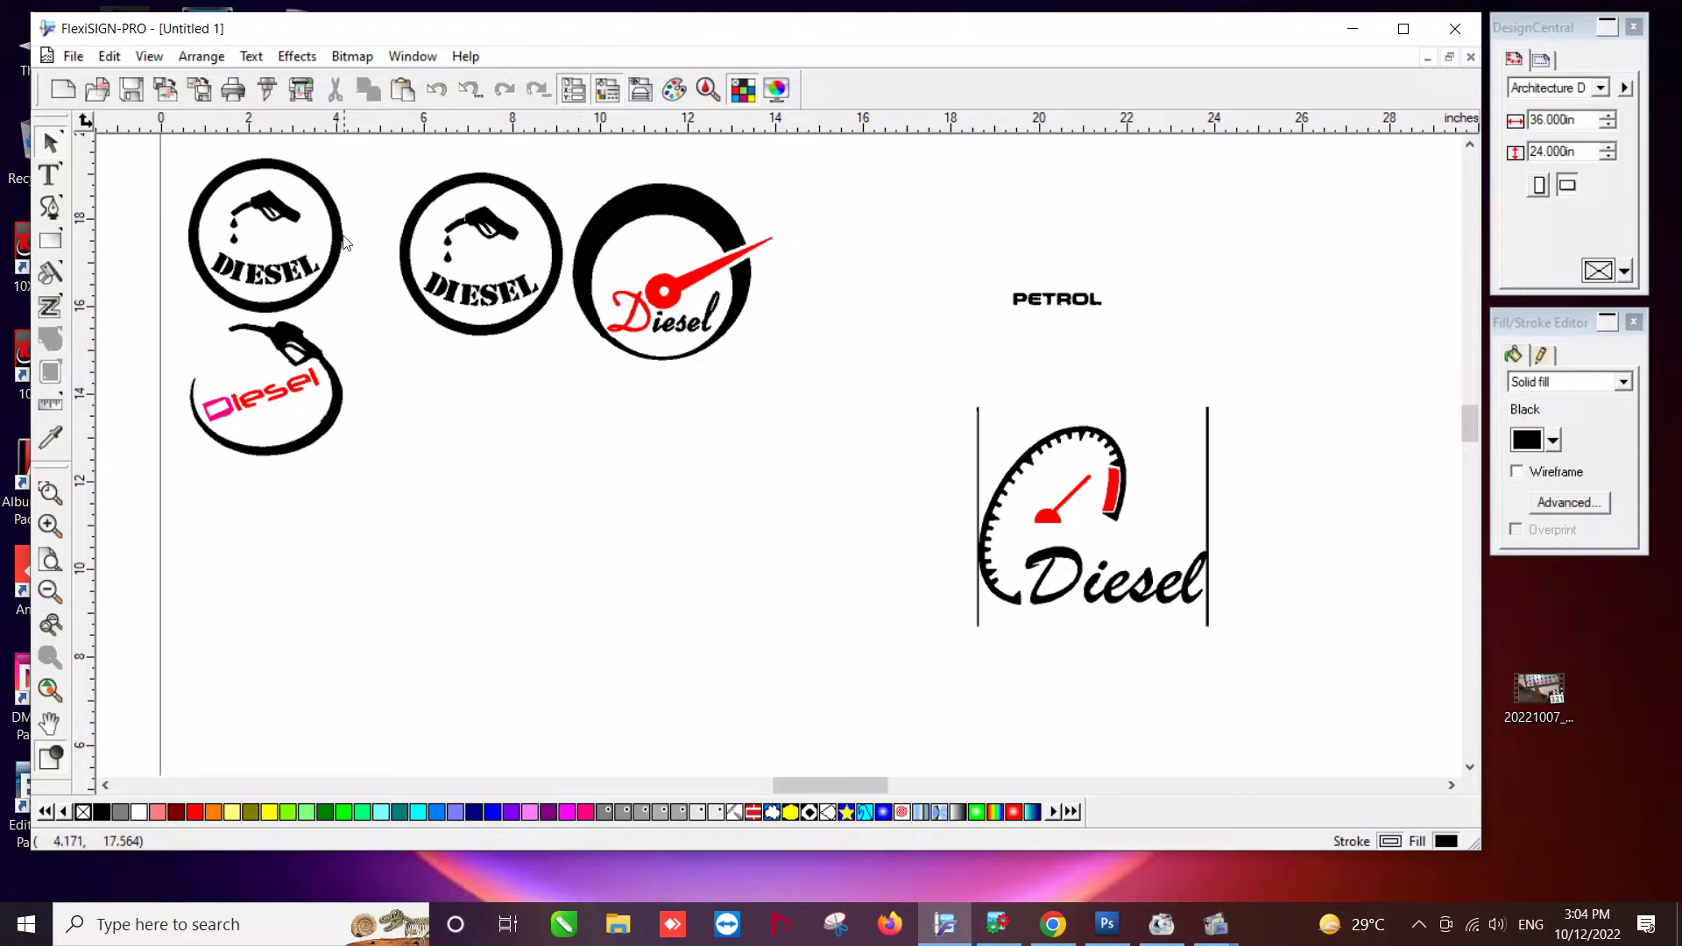
Move the outer ring of the first DIESEL badge to the empty area below the slanted Diesel logo.
left_click(408, 340)
left_click_drag(409, 340, 350, 537)
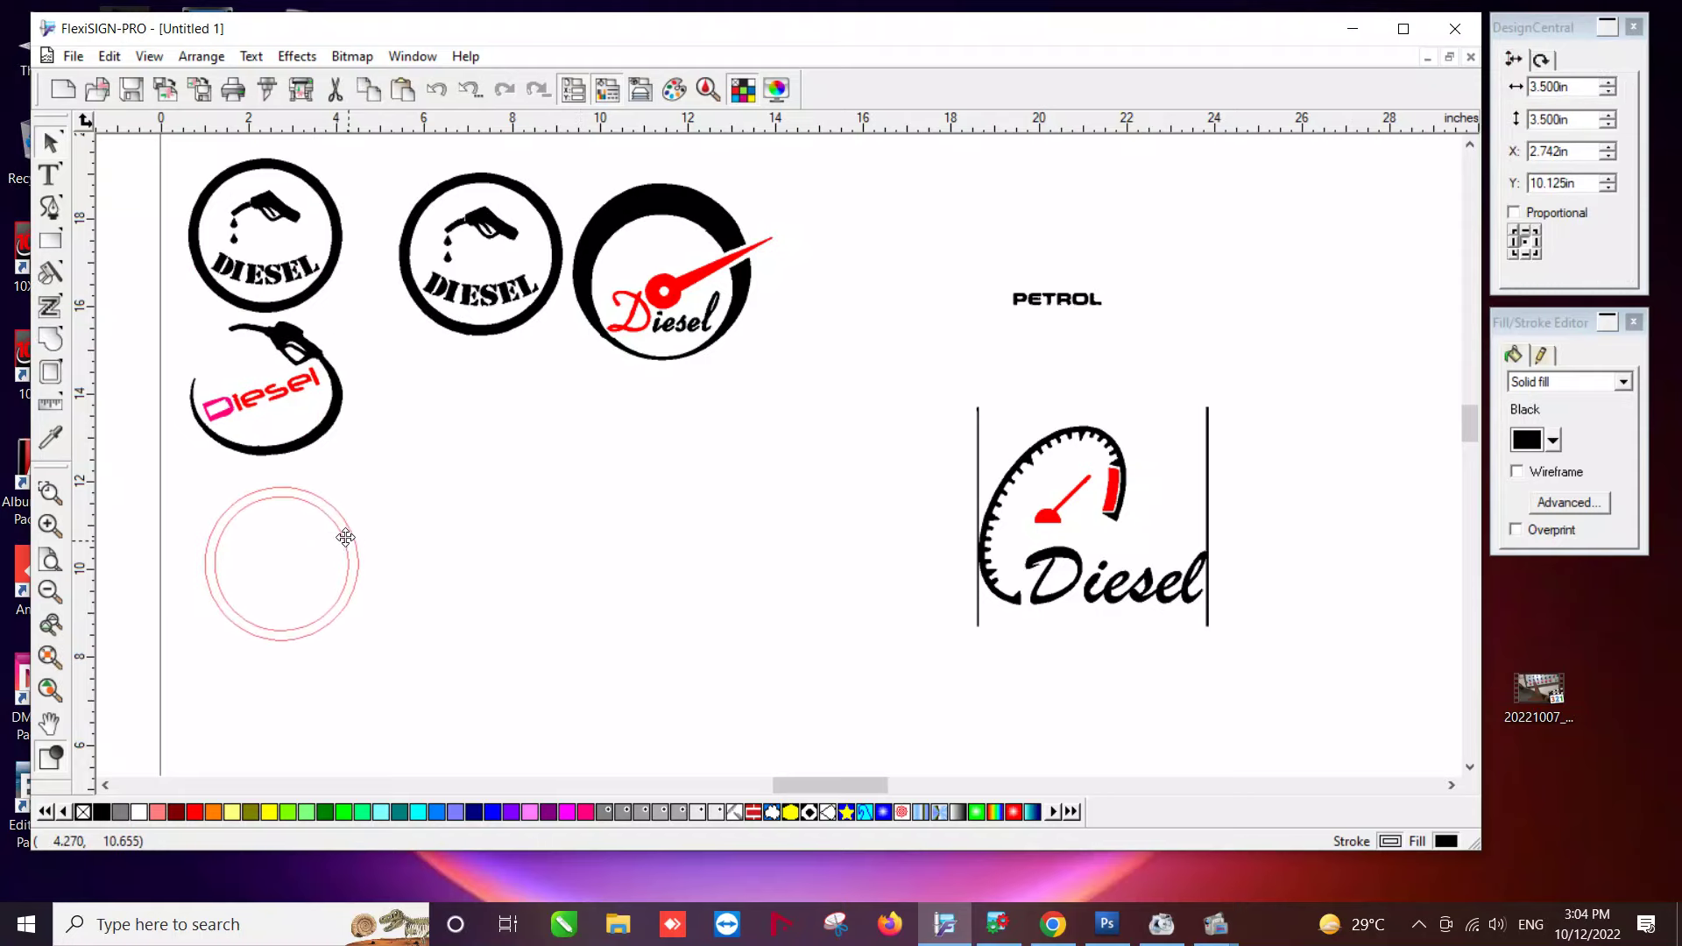
right_click(349, 537)
key("Escape")
Move the fuel nozzle and its drops from the first DIESEL badge into the relocated ring and fill them with red.
left_click_drag(302, 221, 301, 528)
key("ctrl+z")
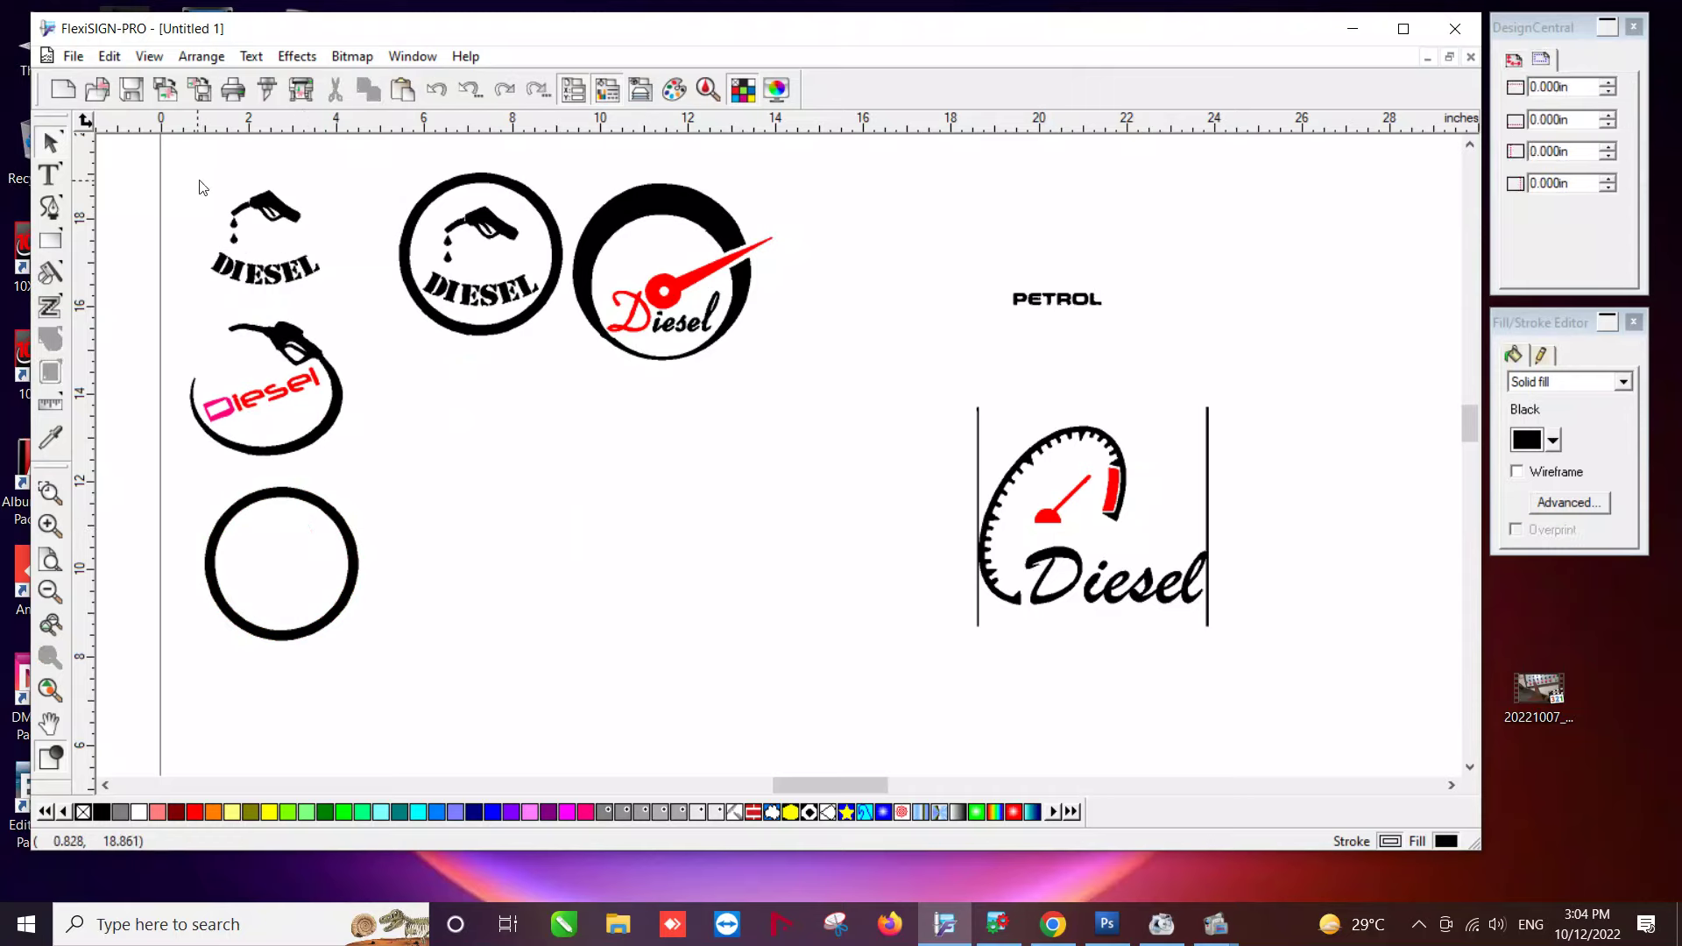
left_click_drag(202, 187, 302, 524)
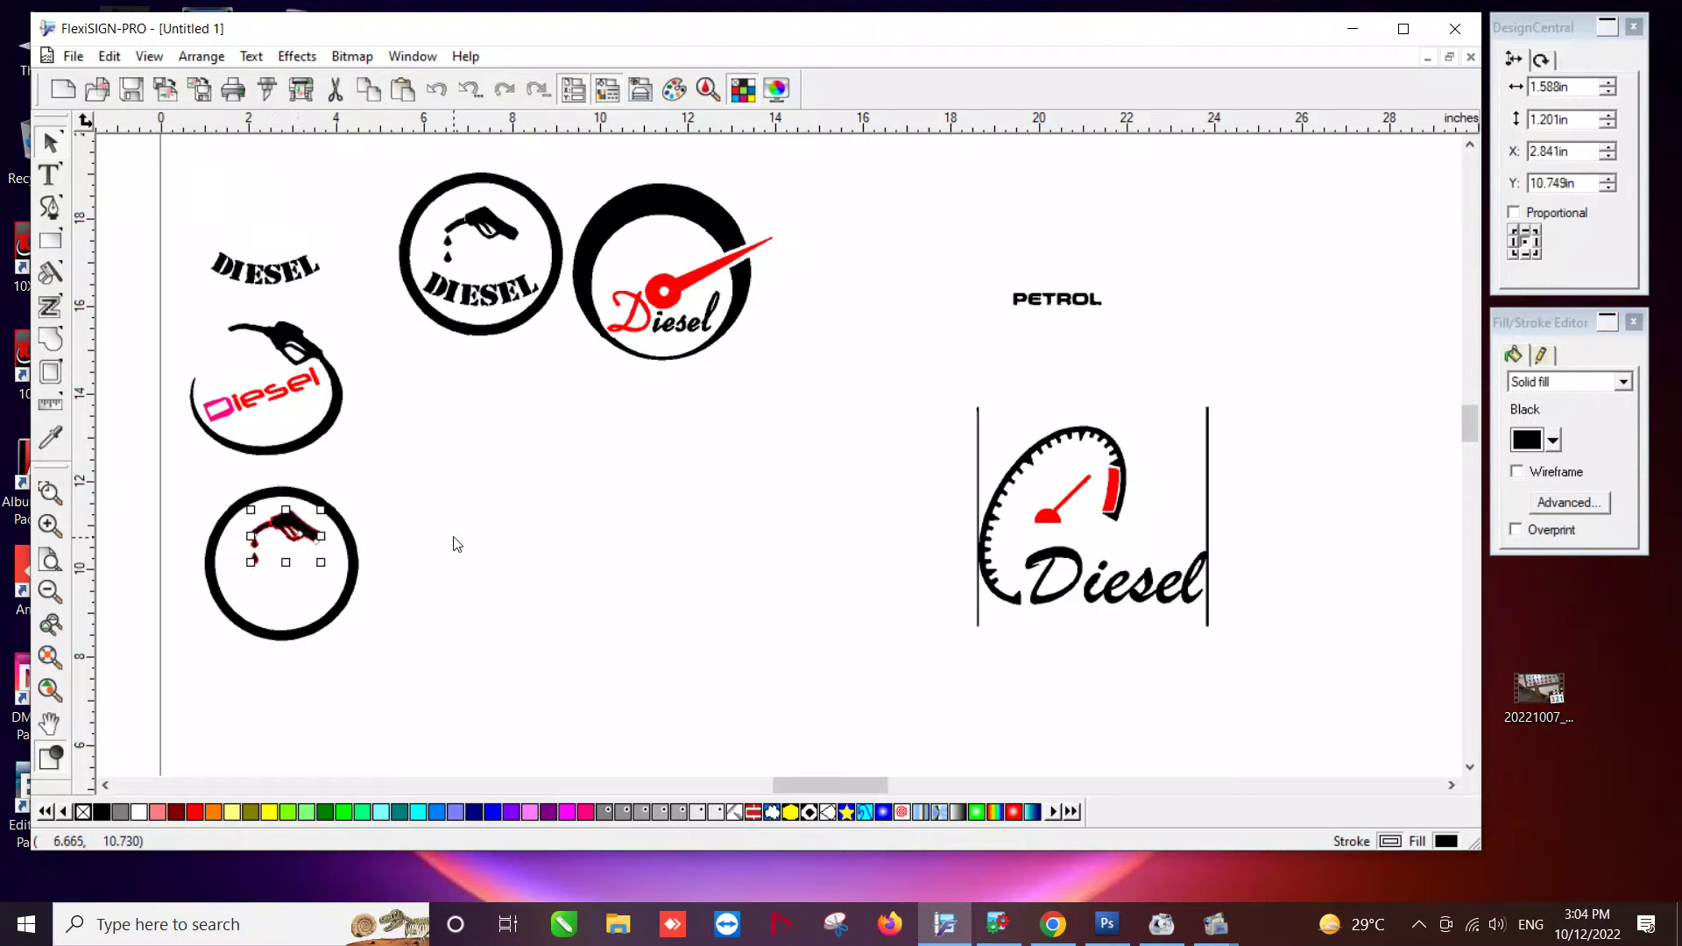
left_click(195, 812)
left_click(565, 530)
Place the PETROL word inside the ring below the nozzle, sized about 2.0 by 0.59 in, and fill it with fuchsia.
left_click_drag(1148, 265, 284, 571)
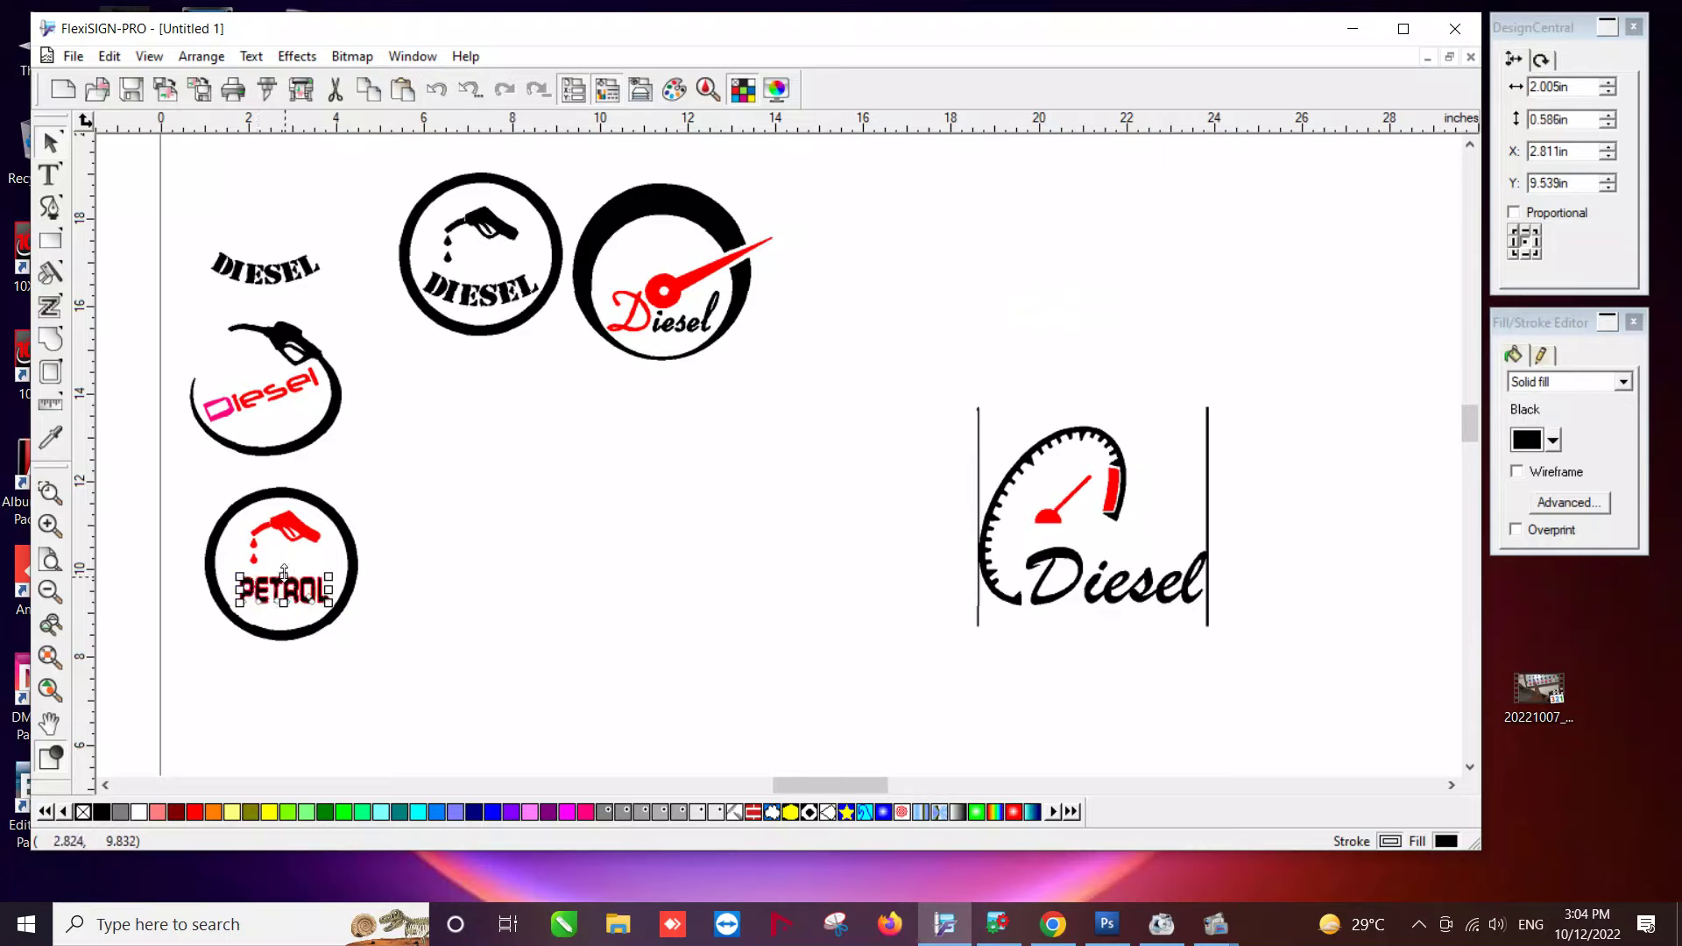
left_click(585, 812)
left_click(570, 704)
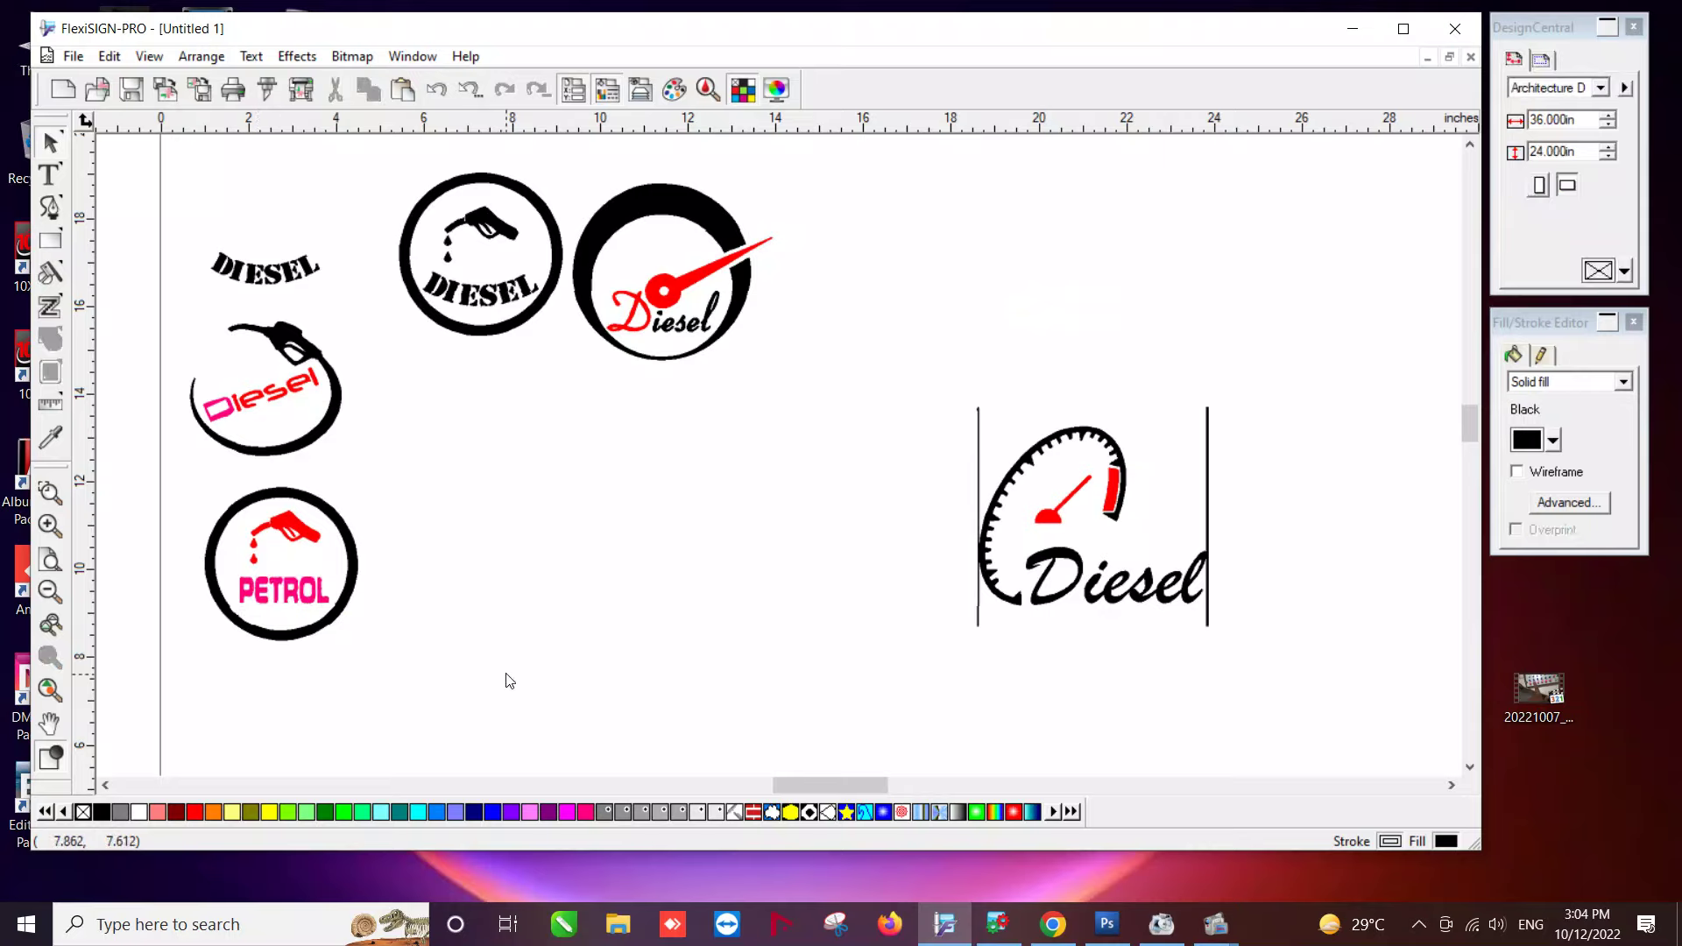
Fill the whole PETROL word inside the ring with red.
left_click(254, 595)
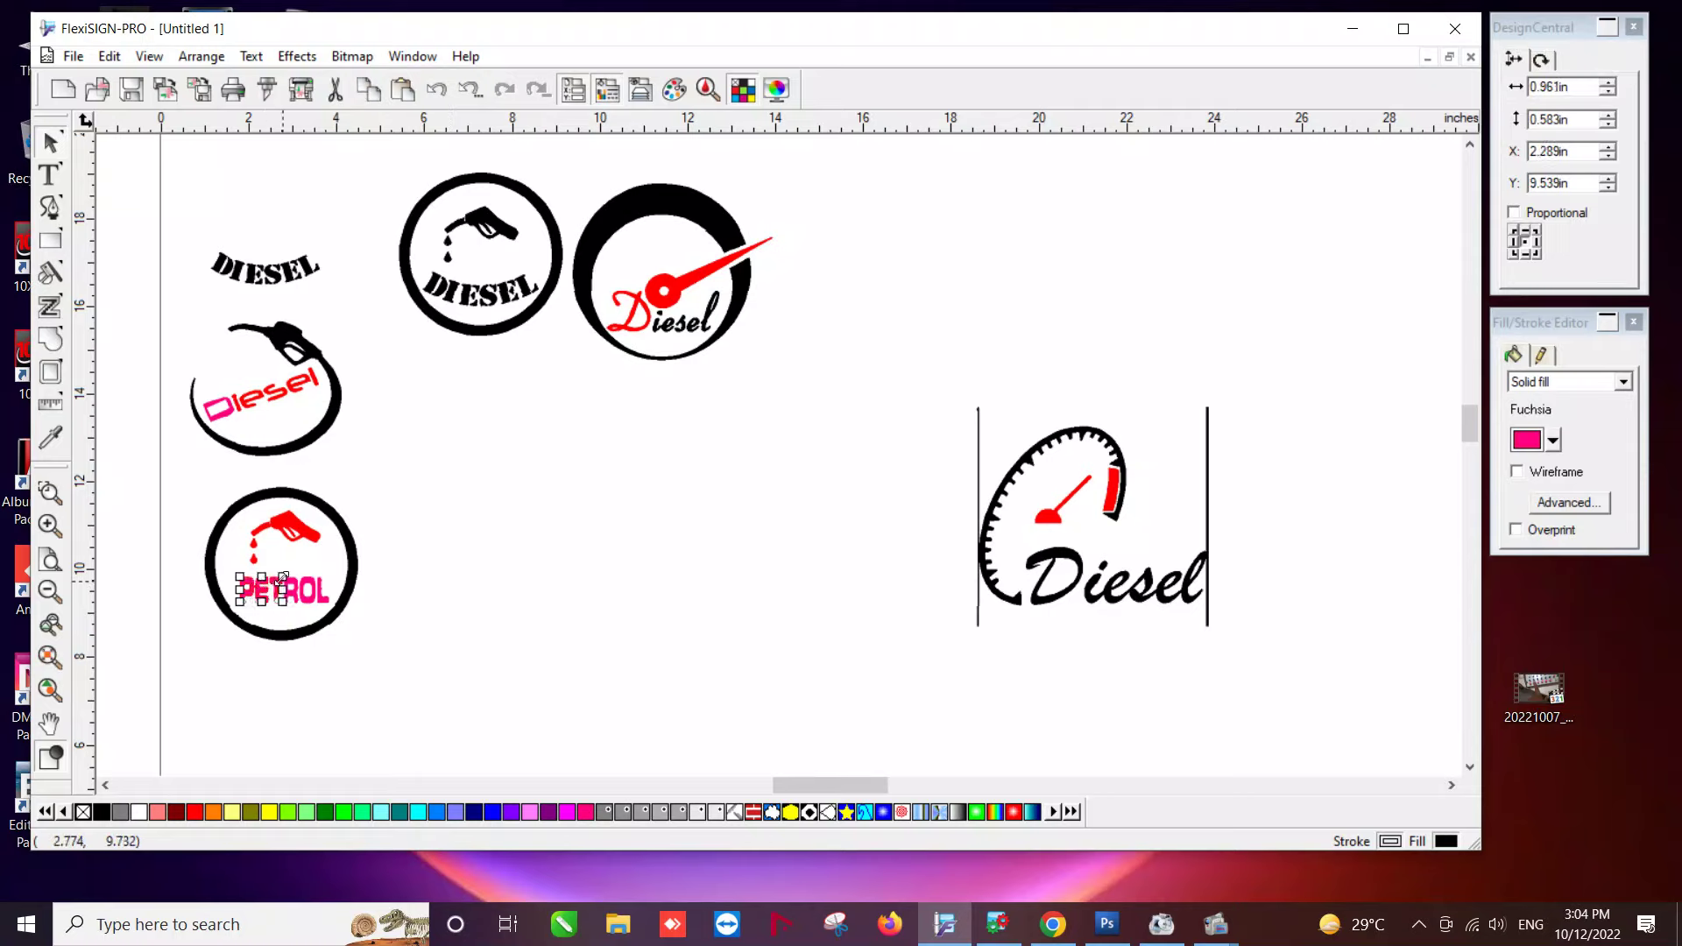
left_click_drag(282, 578, 319, 599)
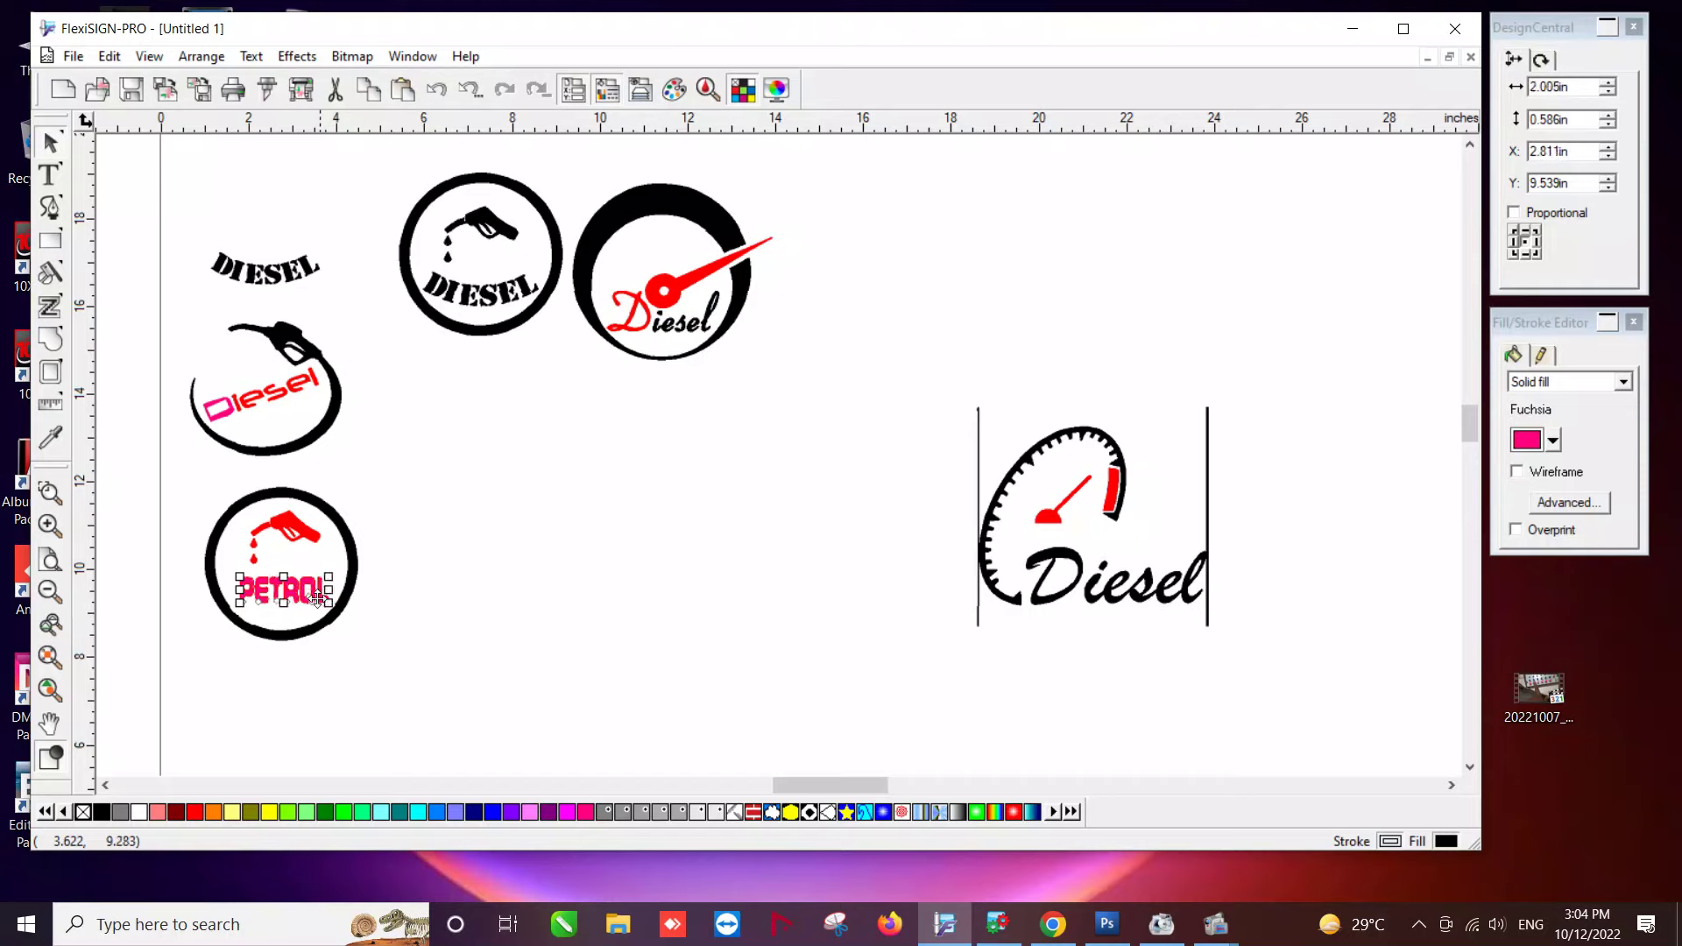
left_click(194, 813)
left_click(517, 602)
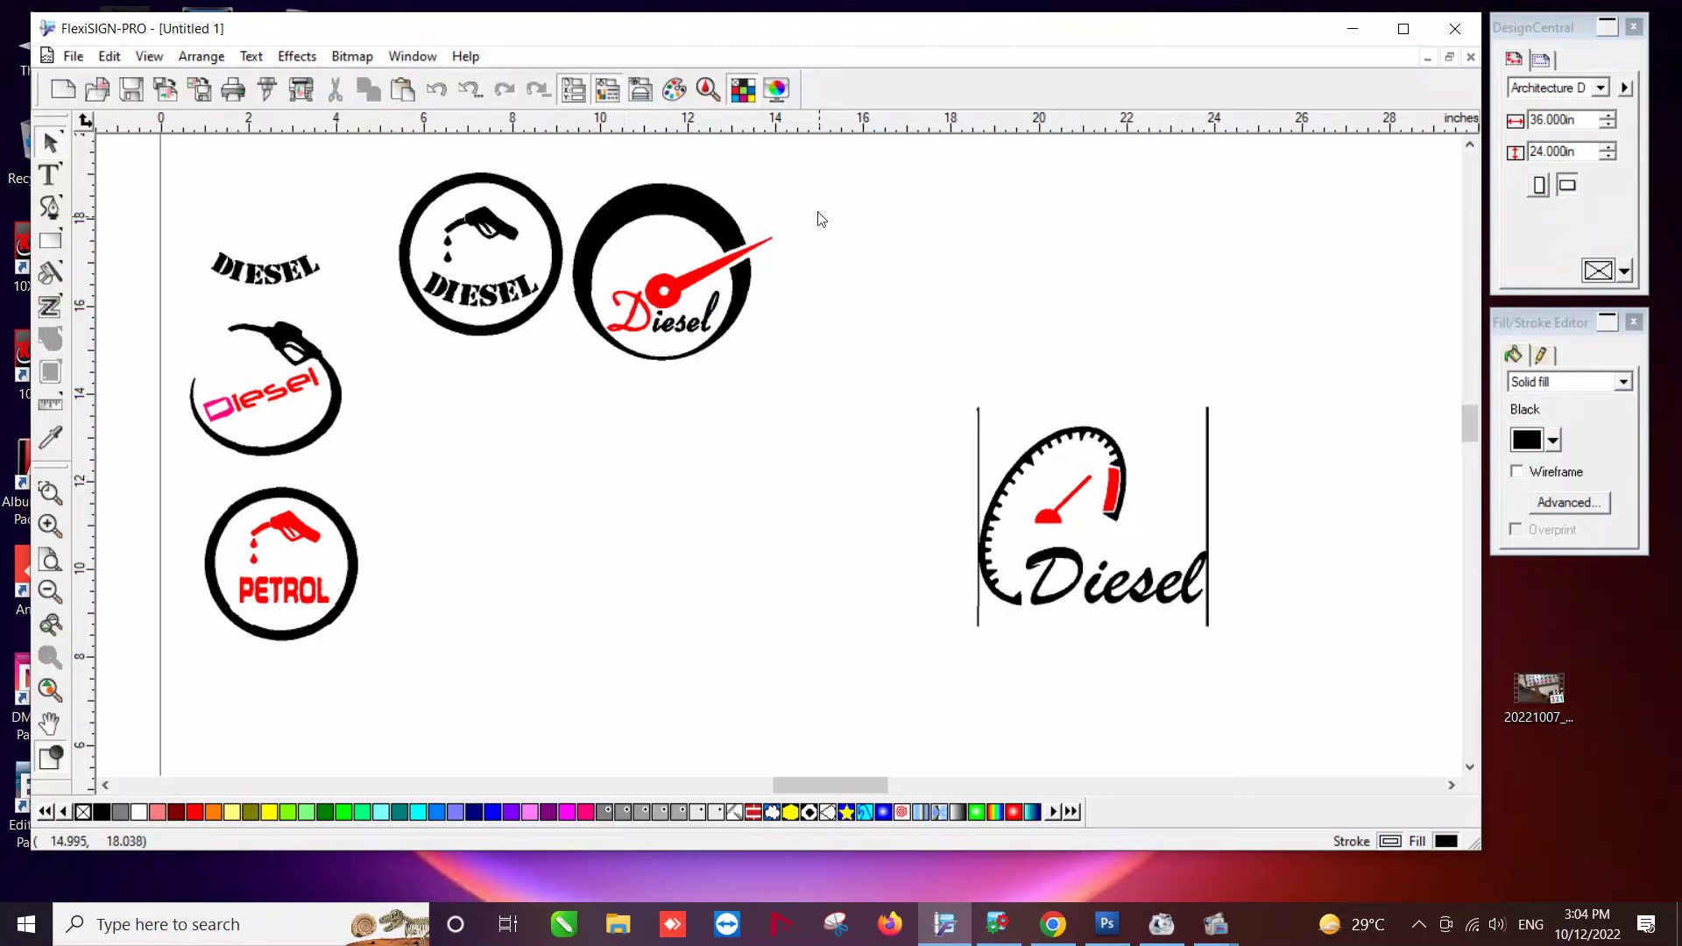
Duplicate the red-needle Diesel gauge logo and place the copy beside the PETROL badge.
left_click_drag(821, 219, 588, 385)
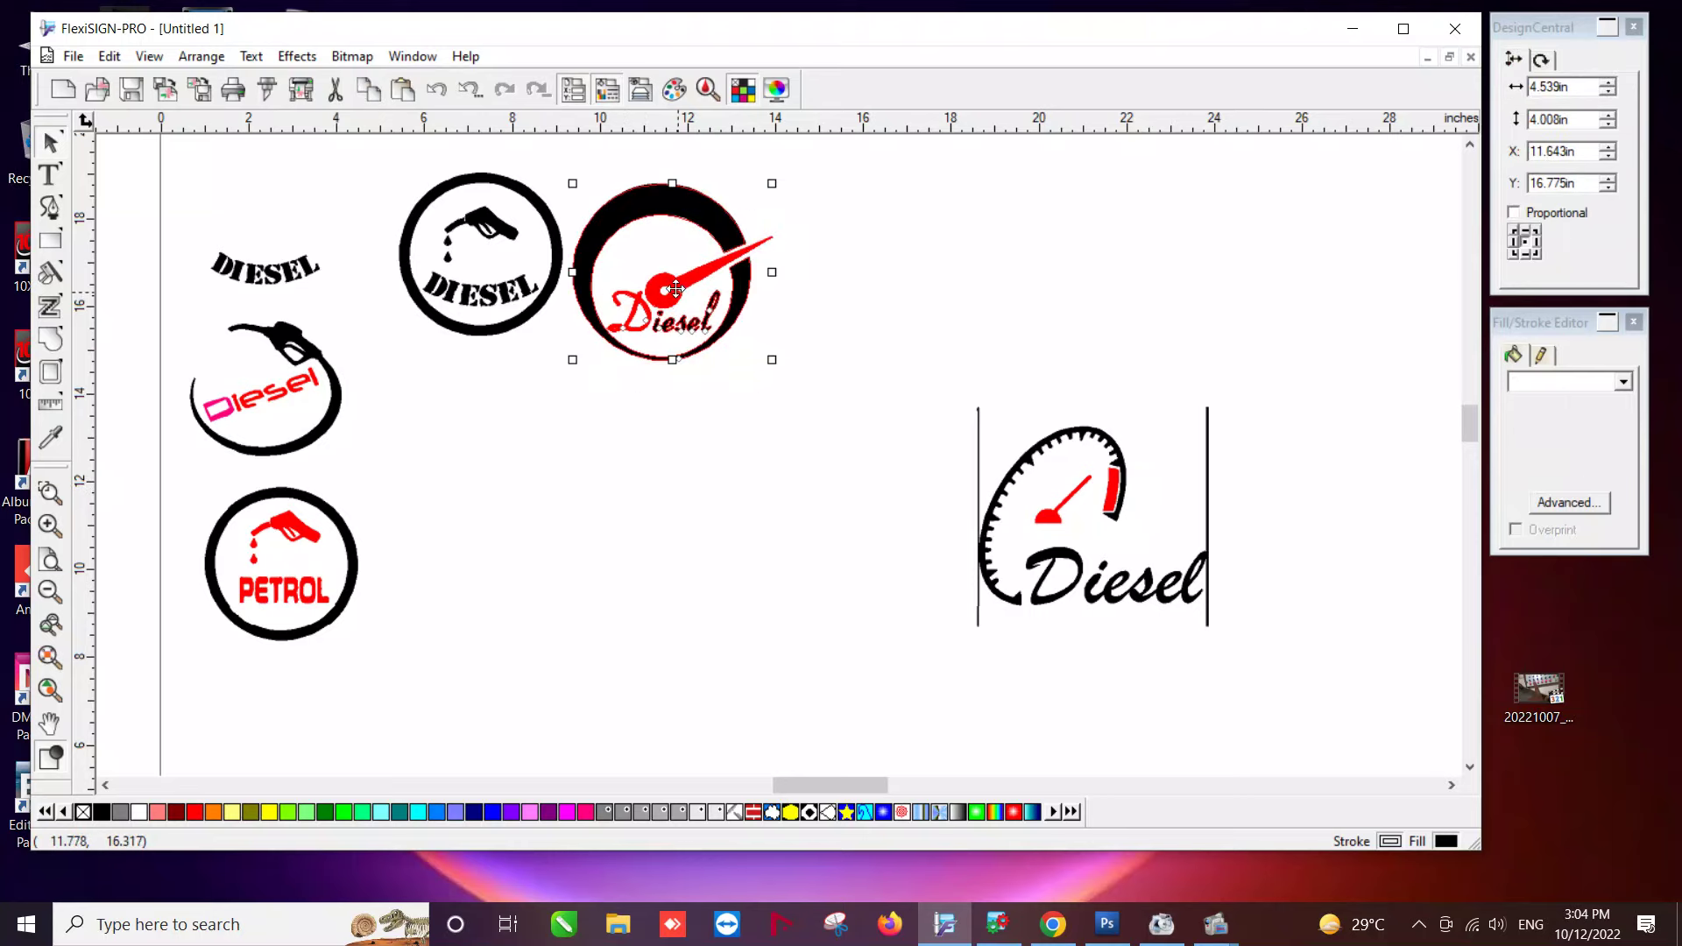
left_click_drag(676, 289, 876, 473)
left_click_drag(629, 647, 432, 476)
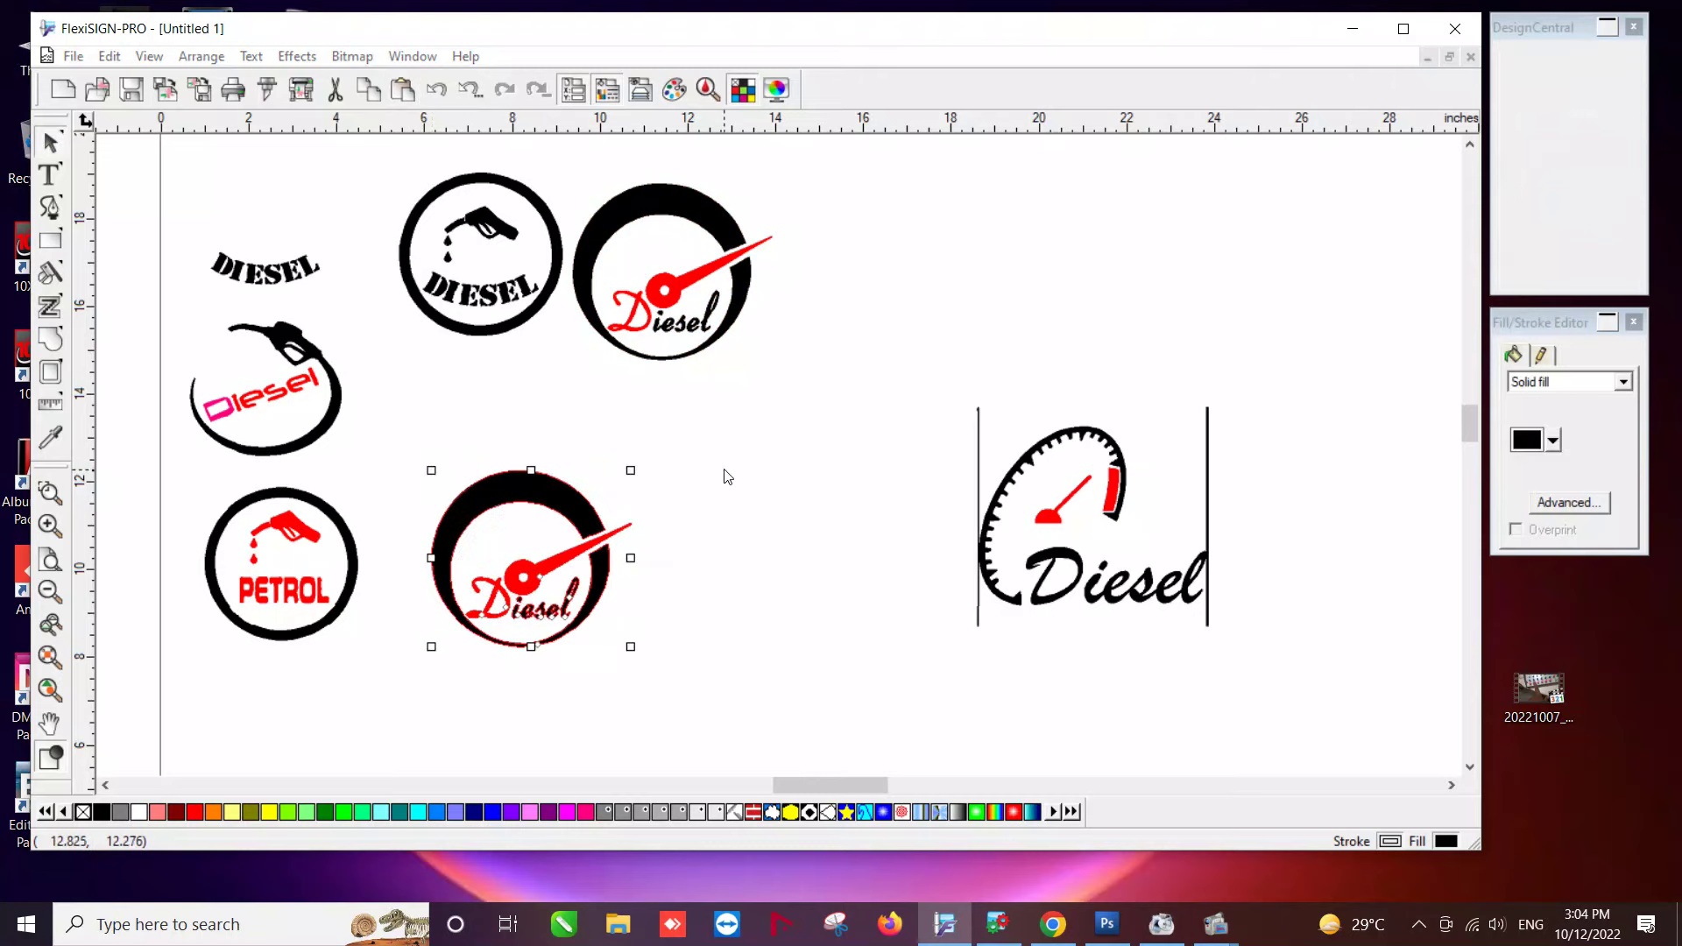
left_click(724, 473)
Copy the PETROL badge's outer ring around the loose curved DIESEL word above the slanted logo.
left_click(339, 529)
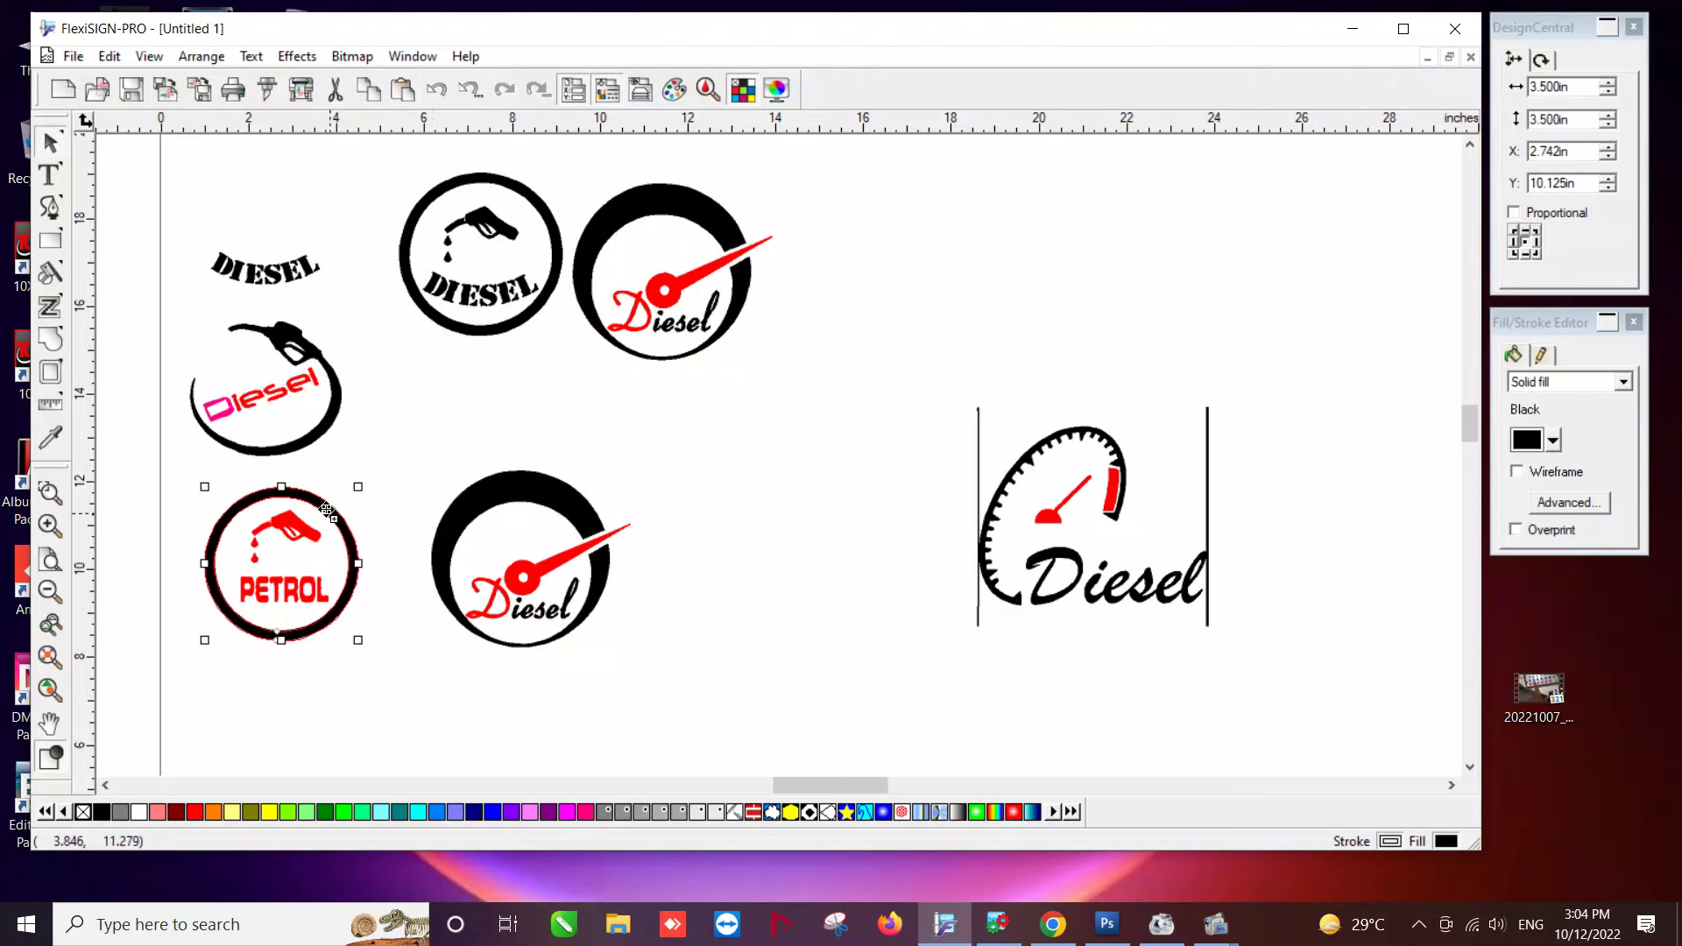
left_click_drag(326, 511, 322, 186)
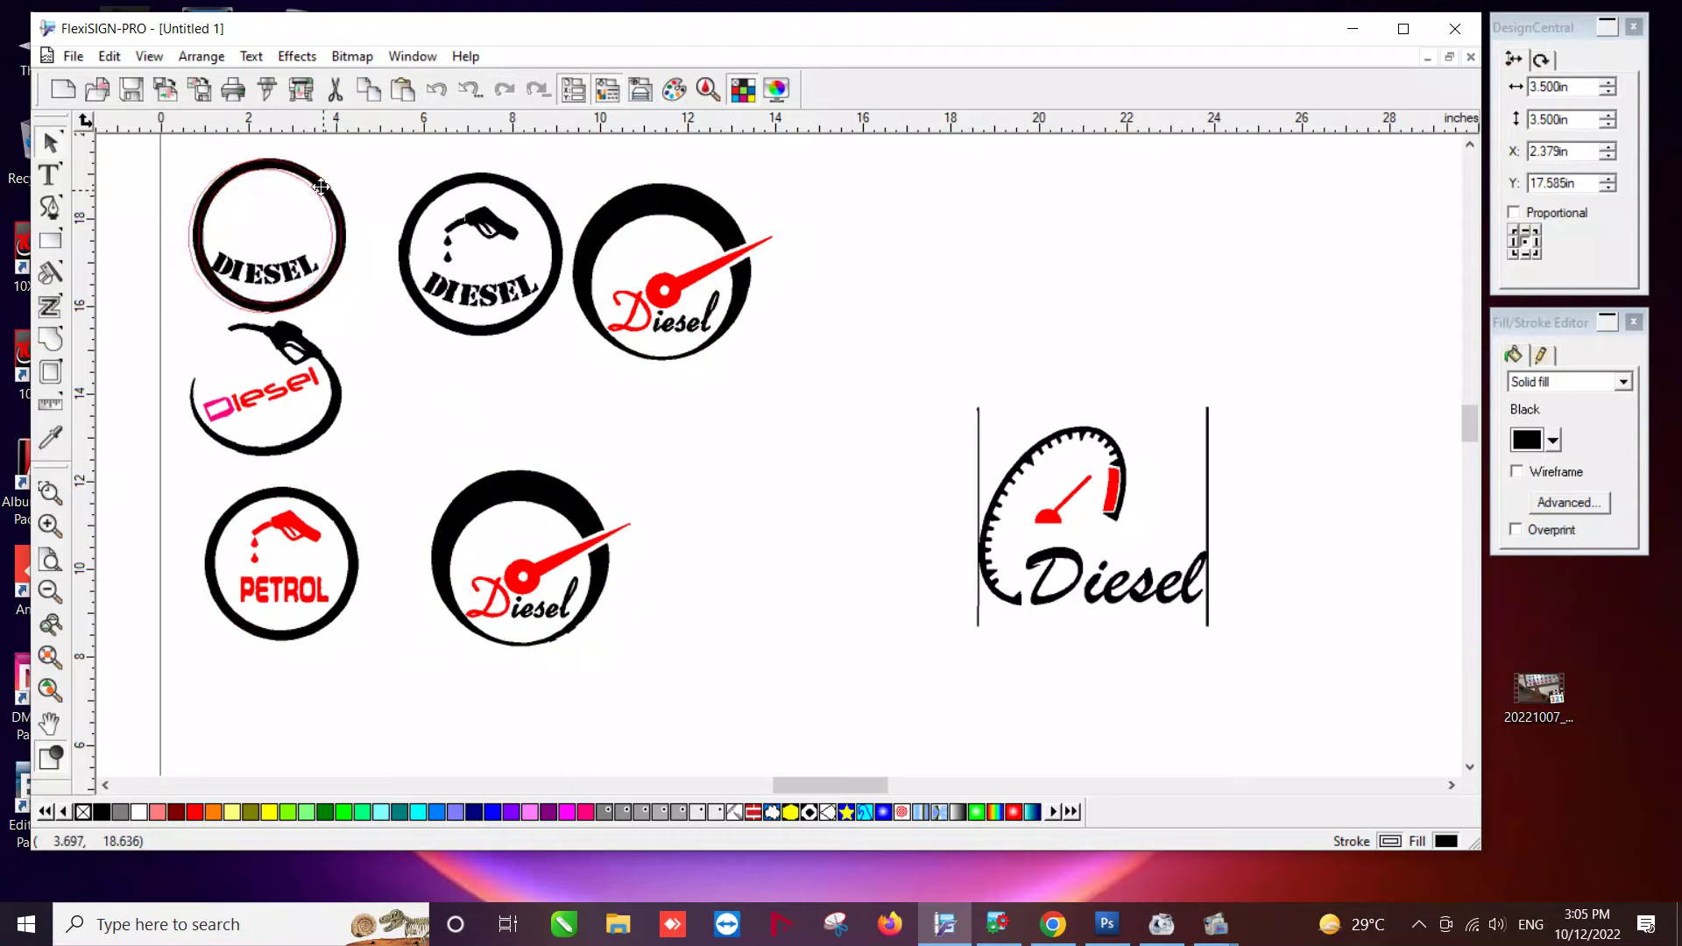
left_click(426, 385)
left_click(289, 532)
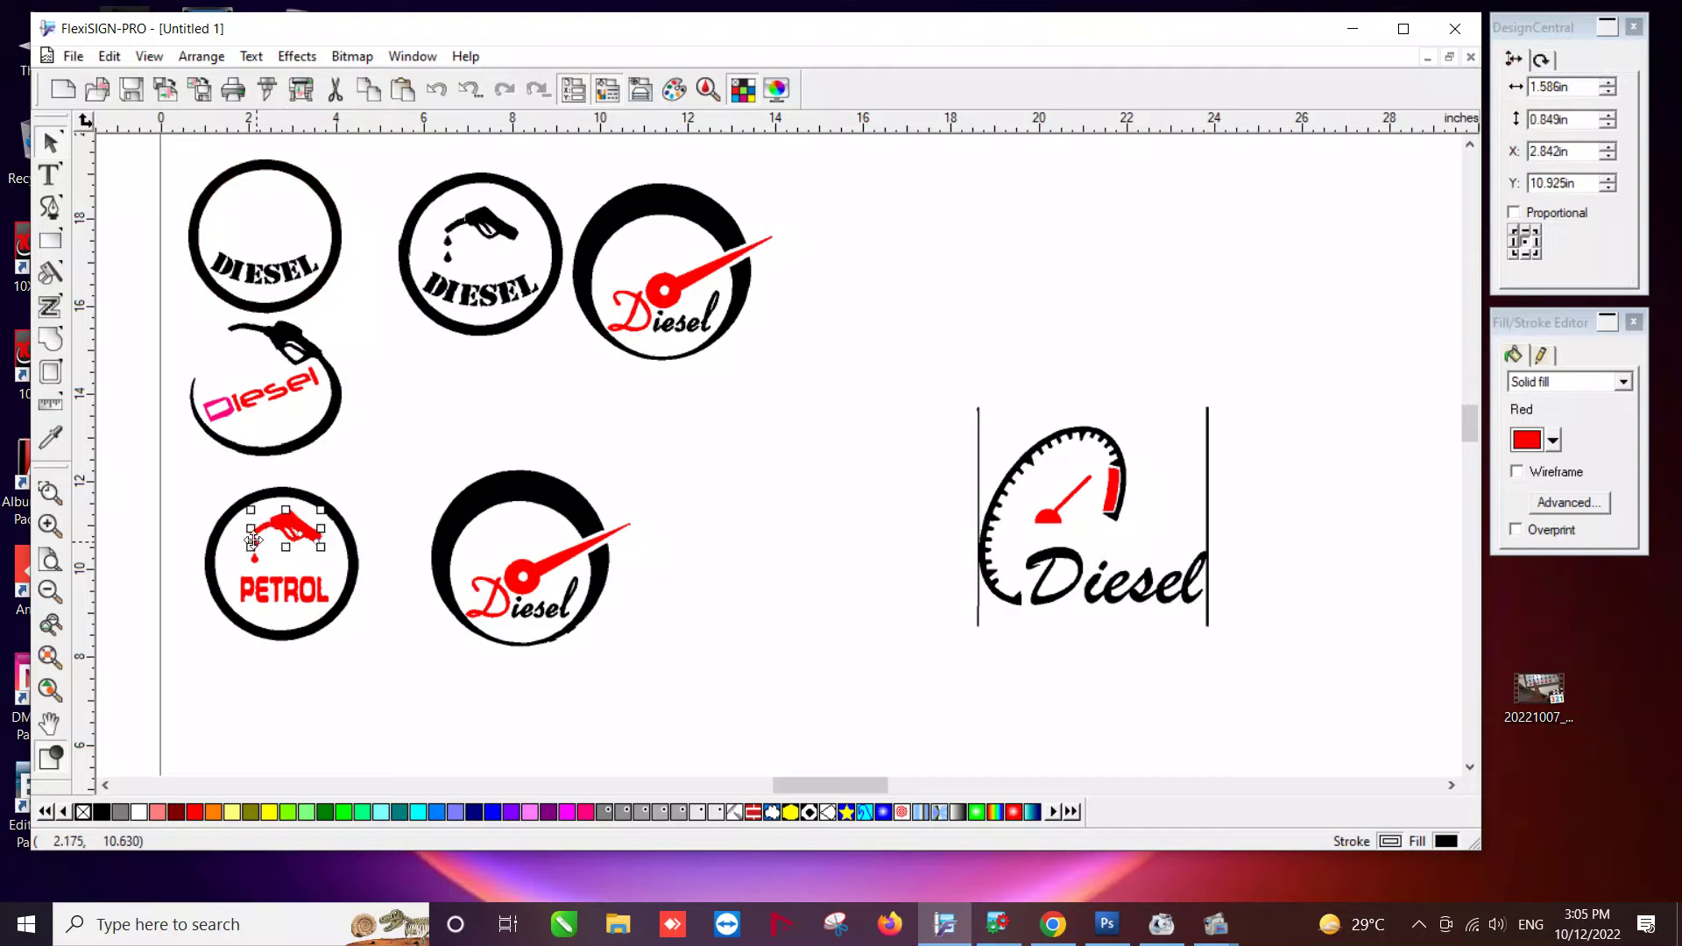
left_click_drag(287, 519, 273, 203)
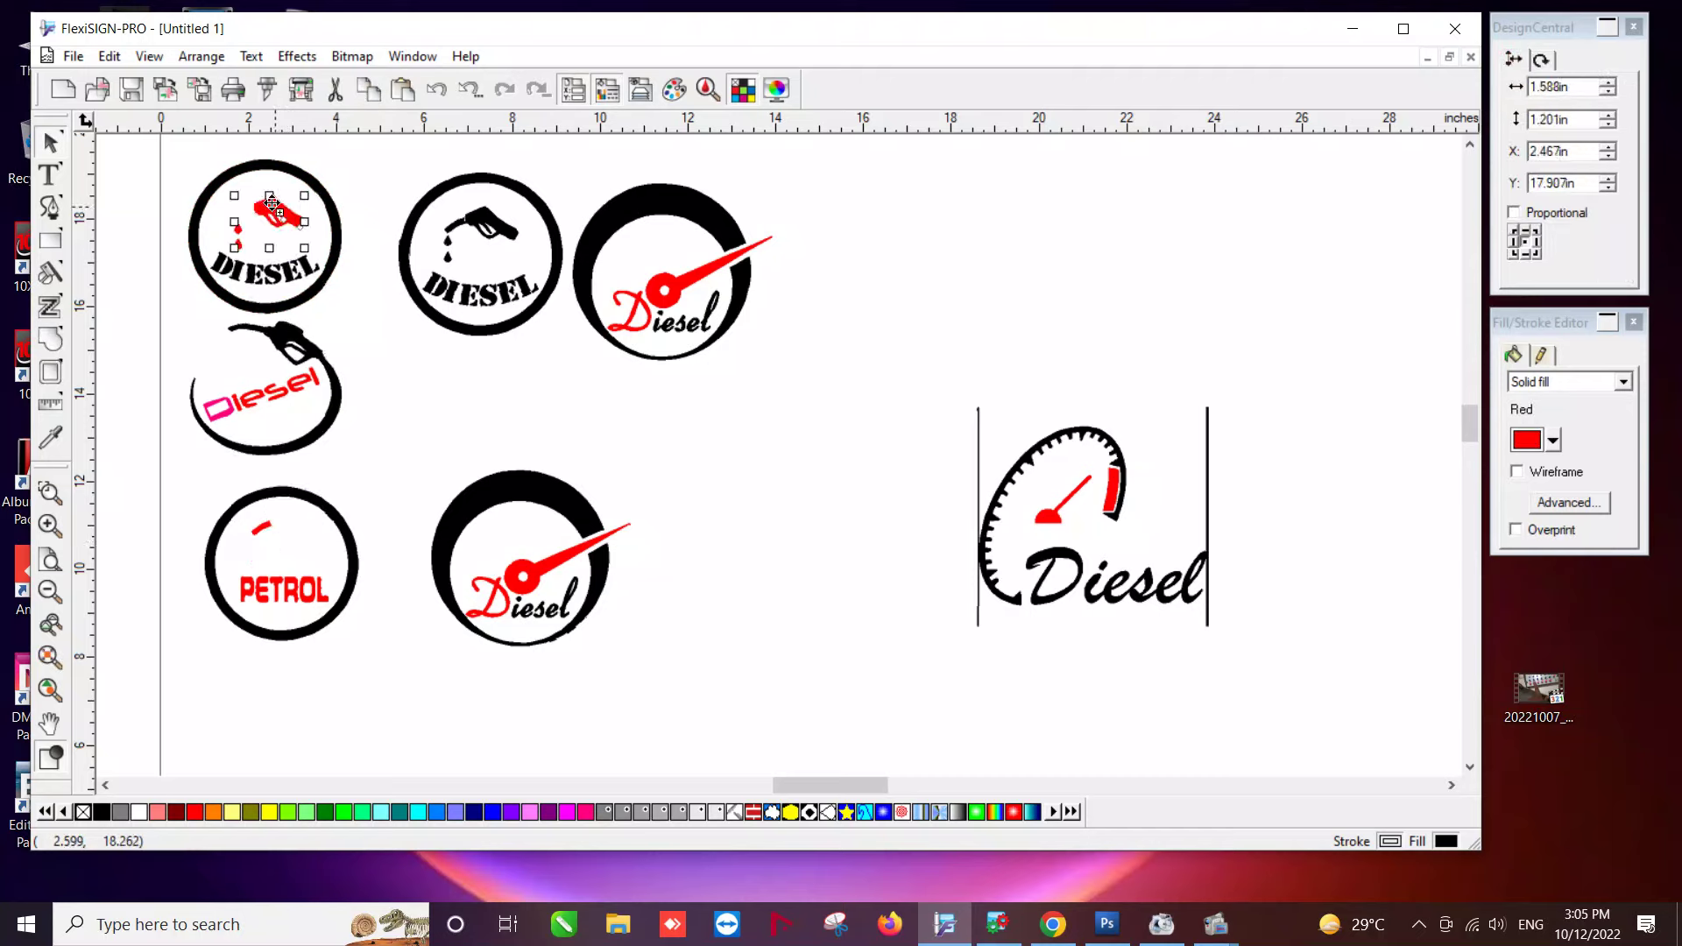
key("ctrl+z")
left_click(189, 497)
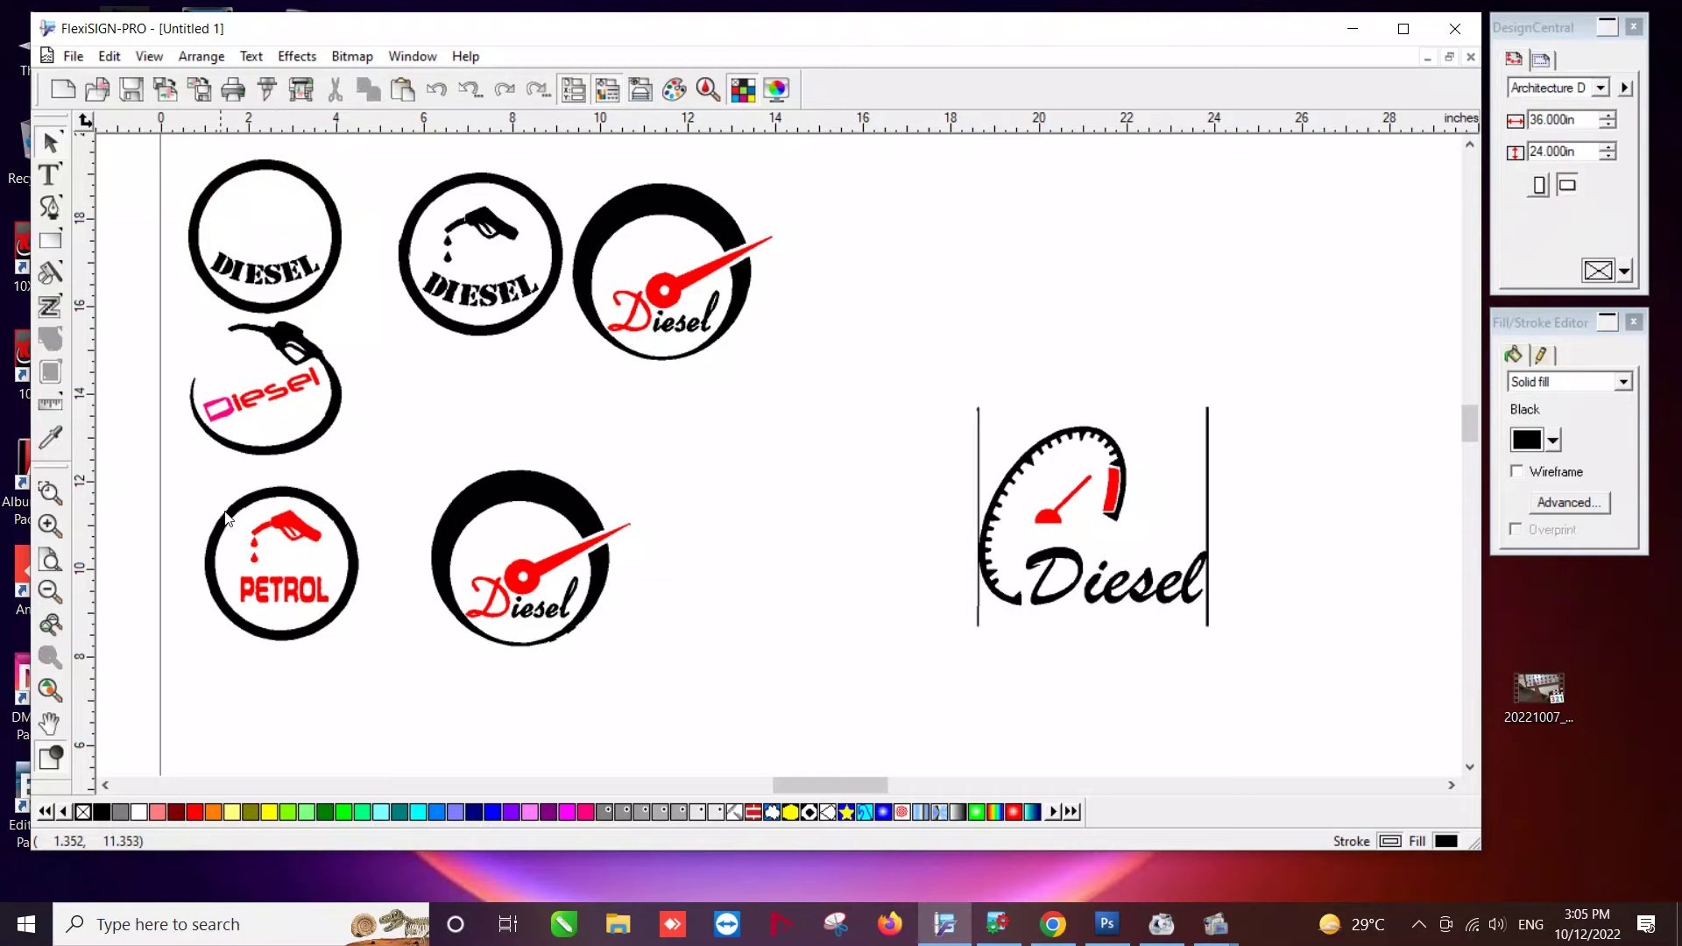
Copy the complete red nozzle with its drops from the PETROL badge into the first DIESEL badge, above the word.
left_click(282, 541)
left_click(255, 552, "shift")
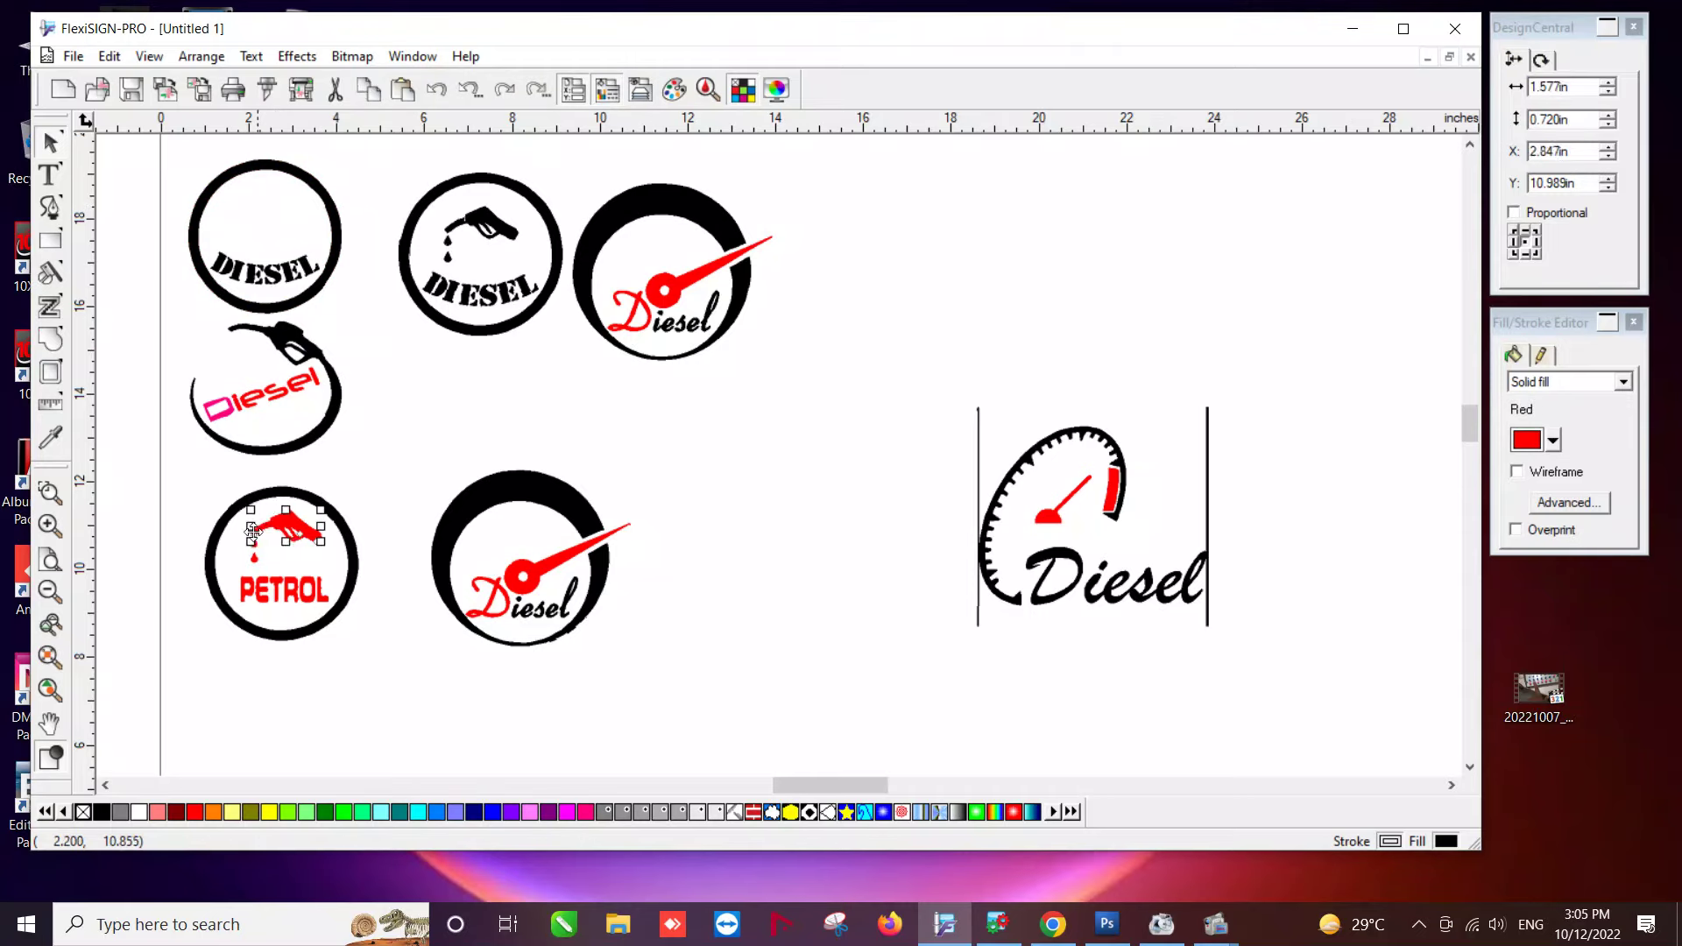
left_click(256, 562, "shift")
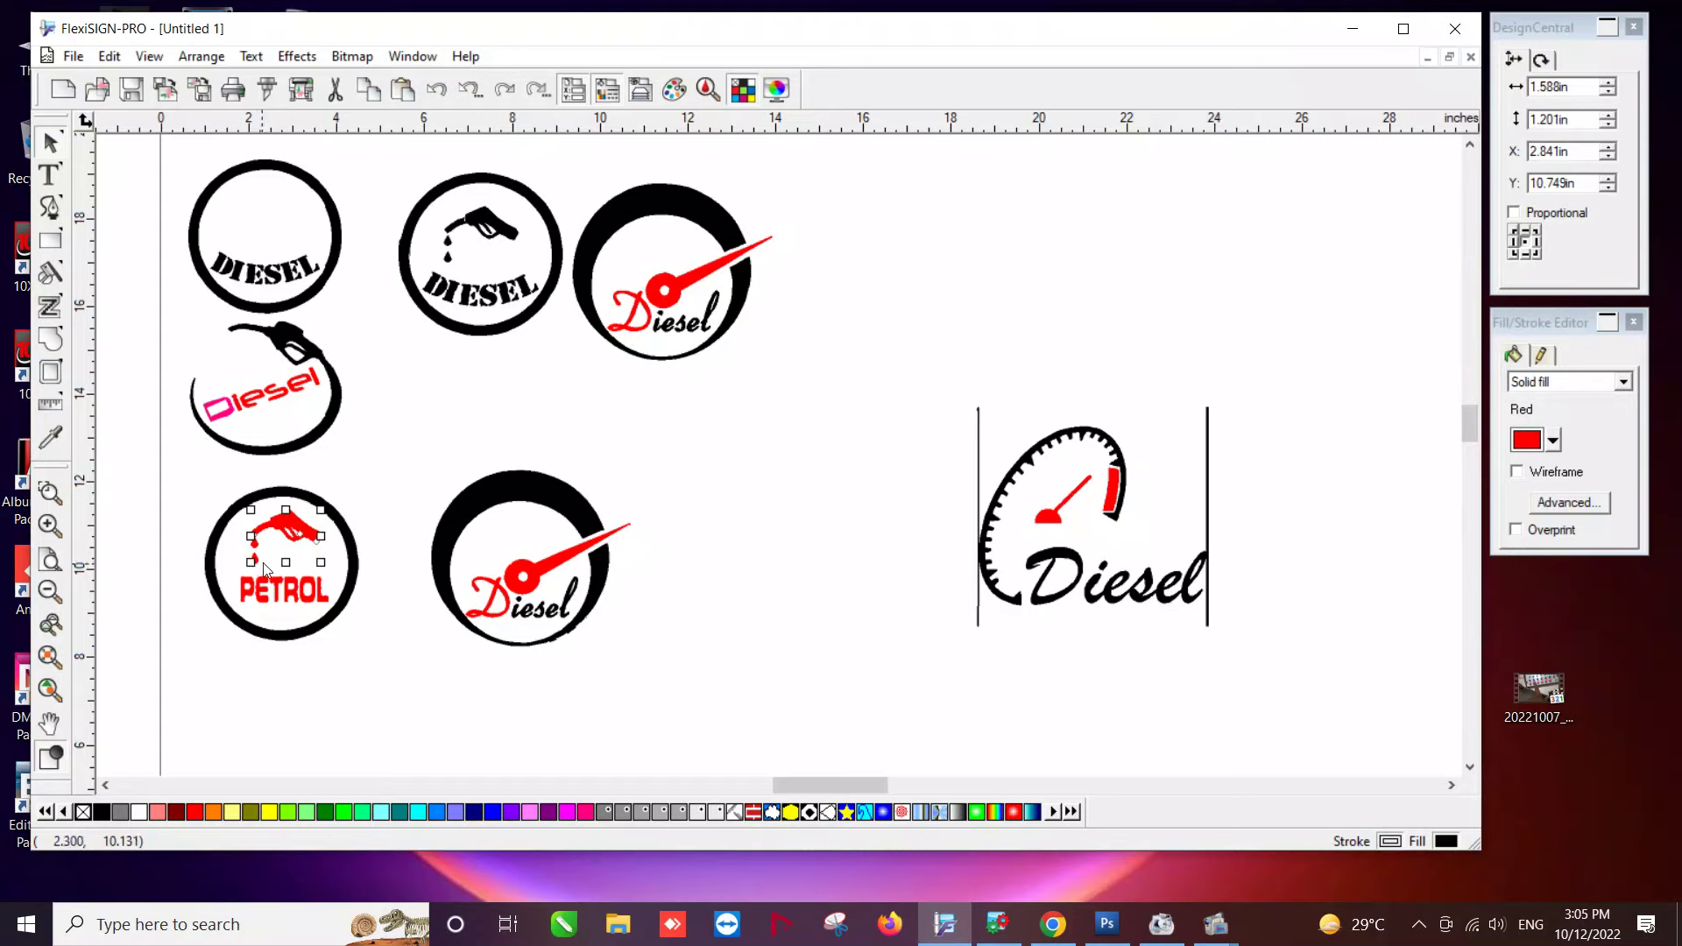
left_click_drag(264, 567, 230, 188)
left_click(424, 412)
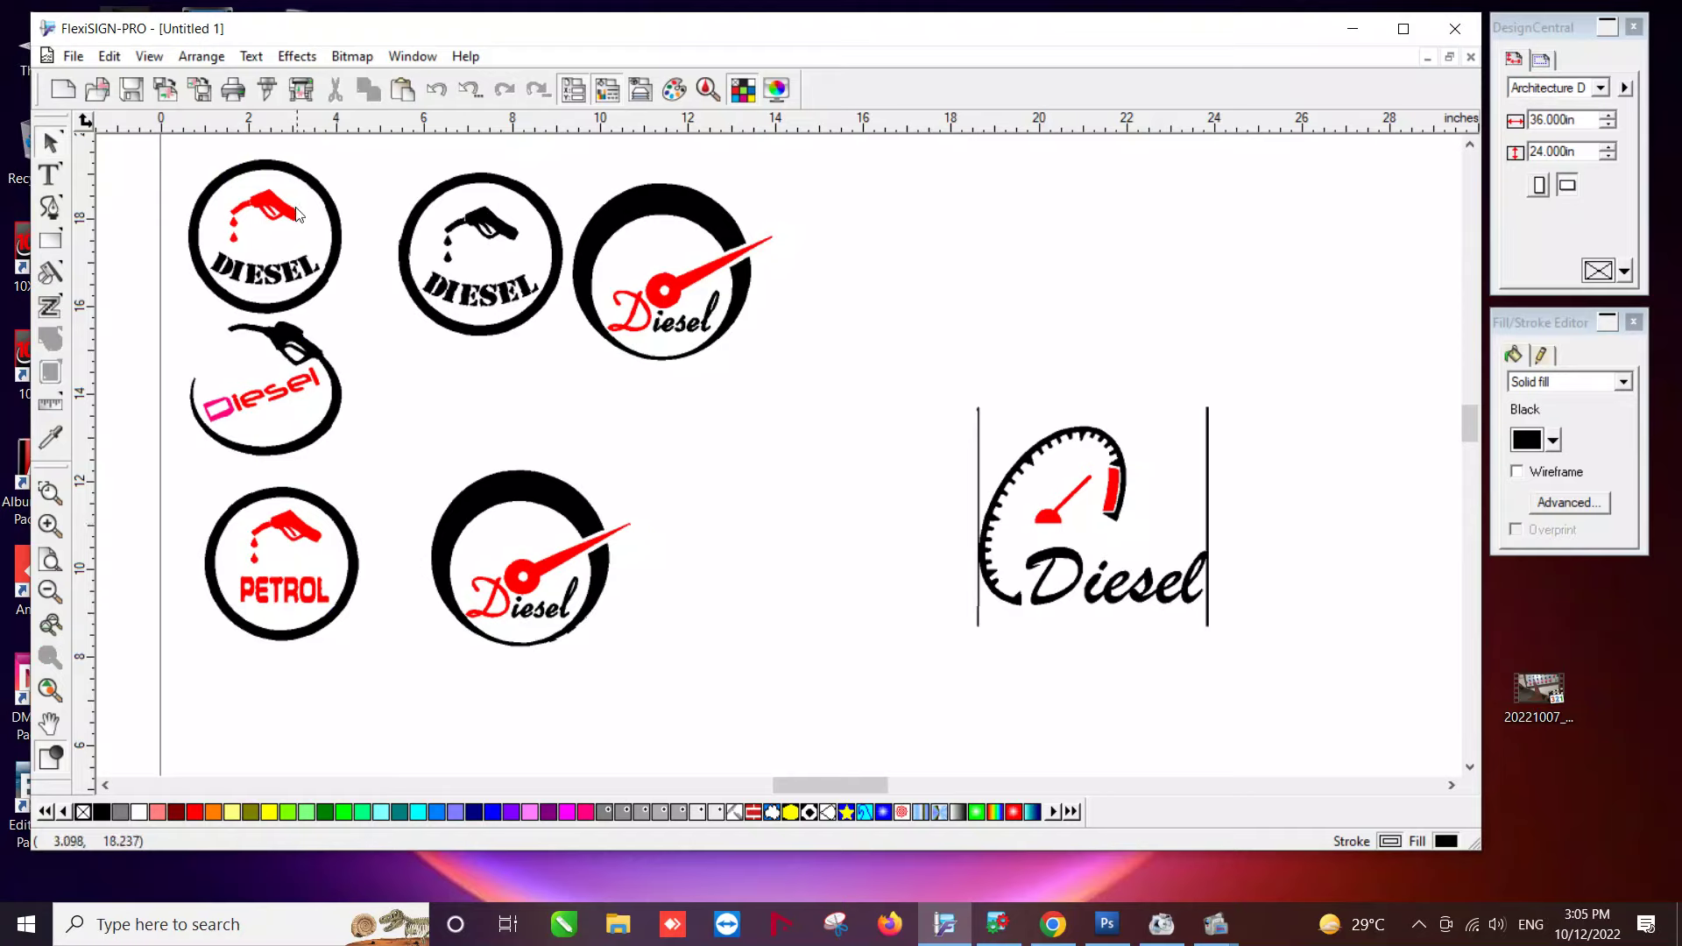
Copy the black nozzle-and-hose outline from the slanted Diesel logo, without its word, to the empty space beside the lower Diesel gauge.
left_click(480, 224)
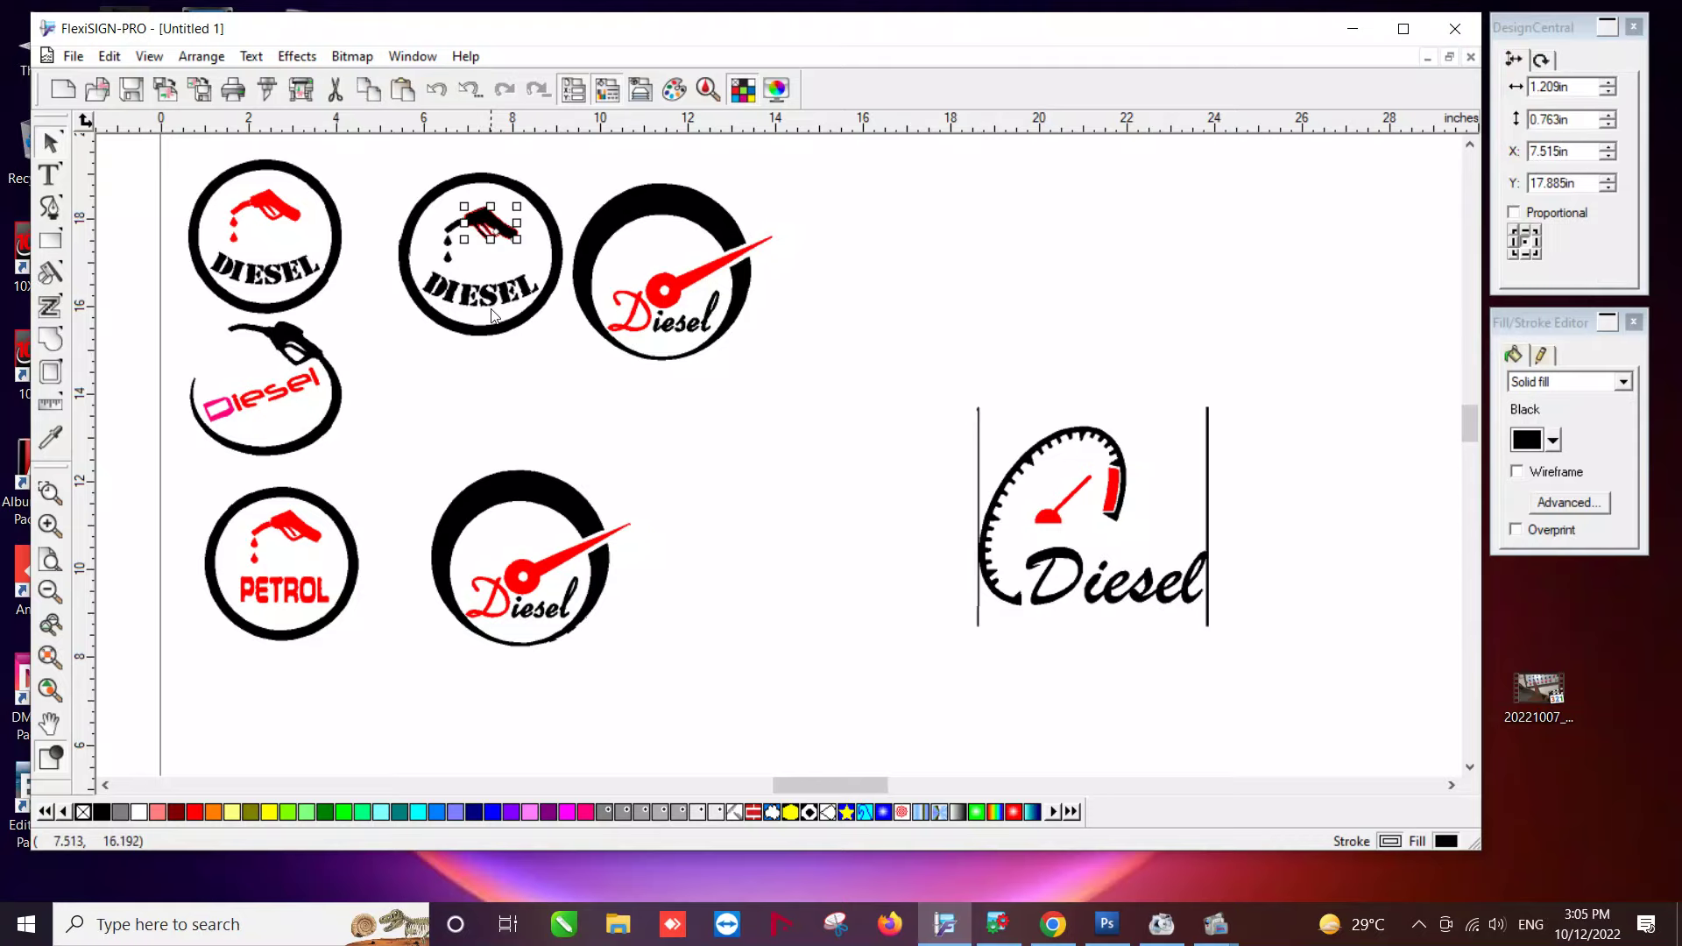
left_click(492, 349)
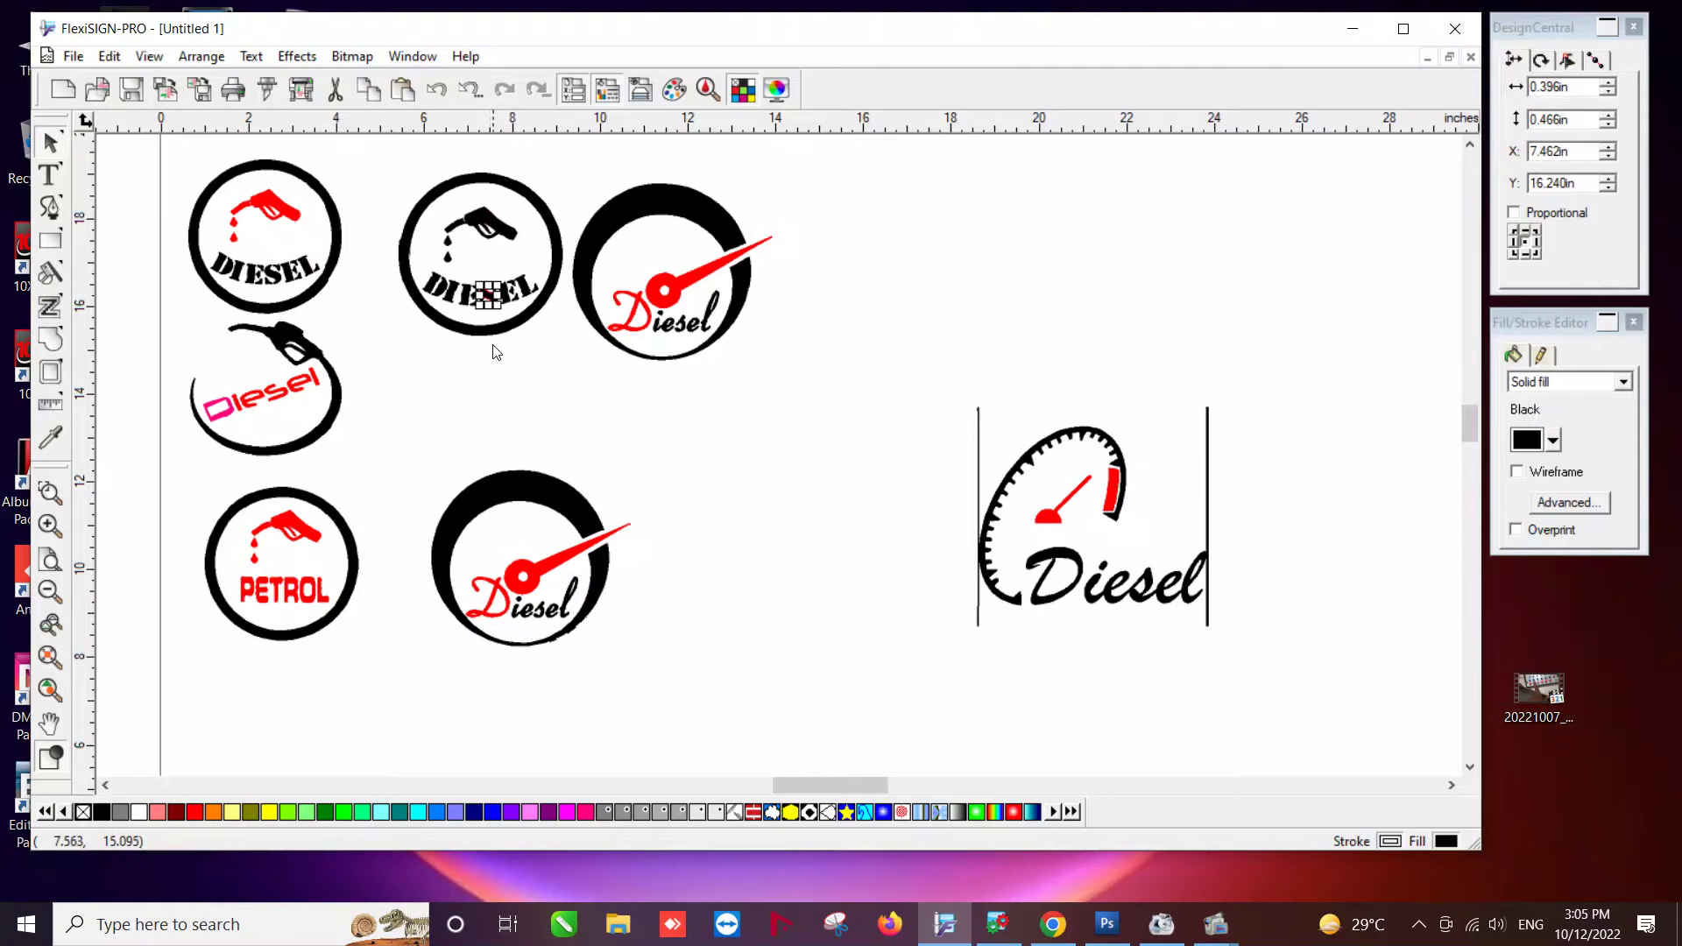
left_click(331, 422)
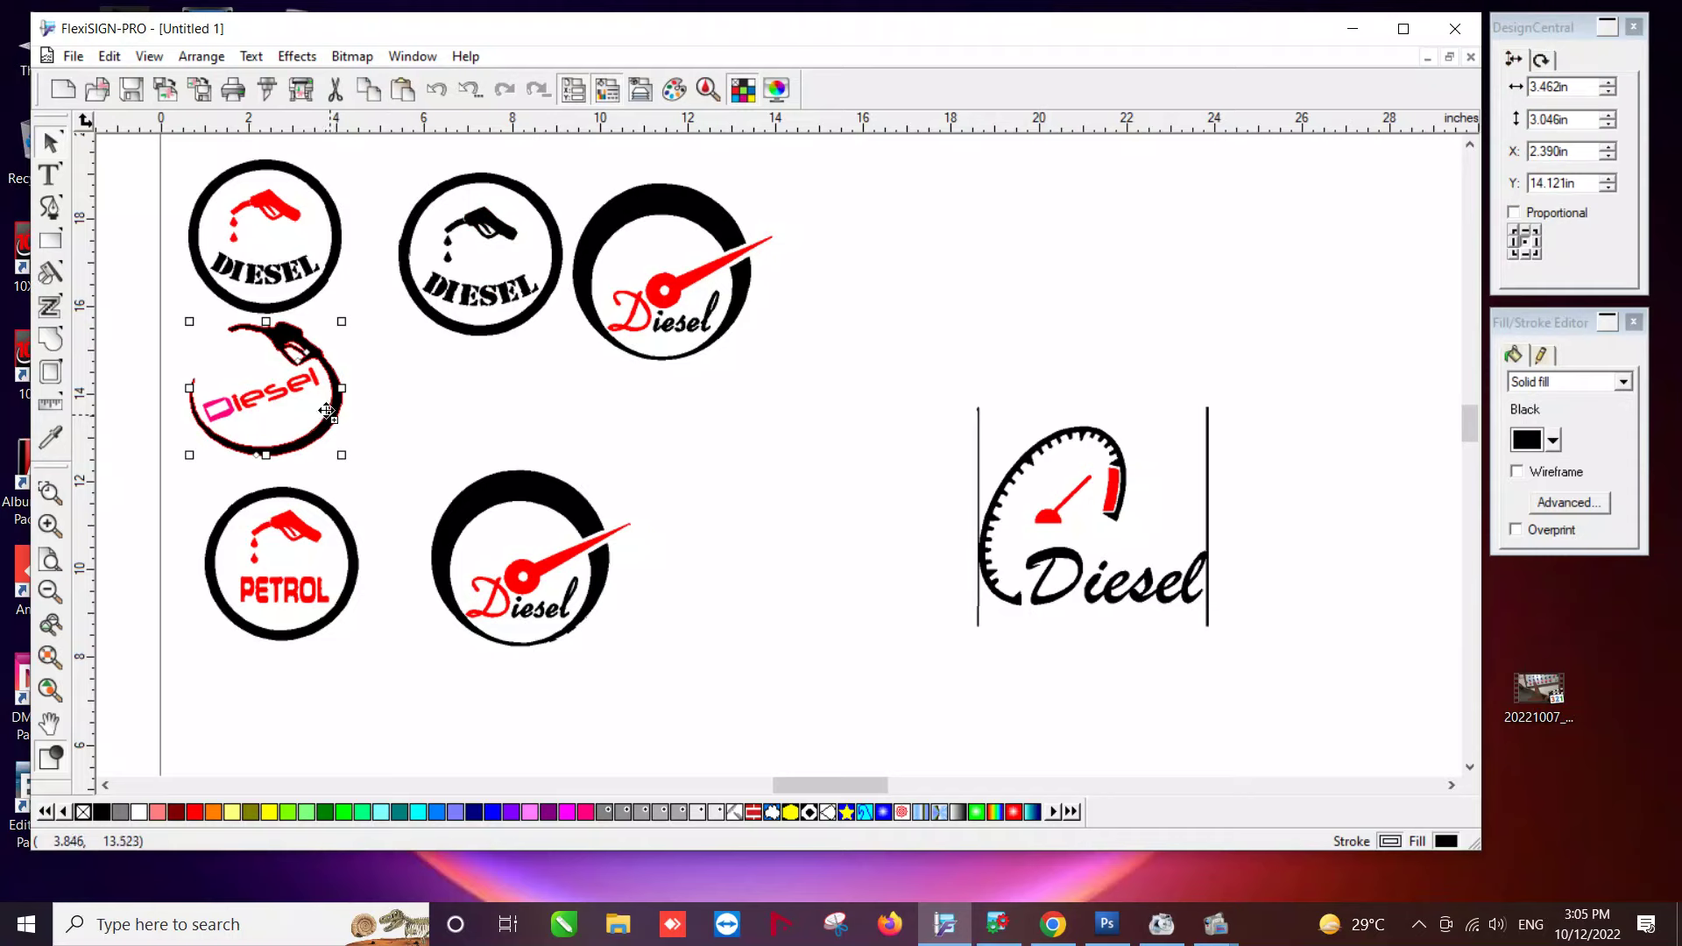
left_click_drag(327, 411, 681, 545)
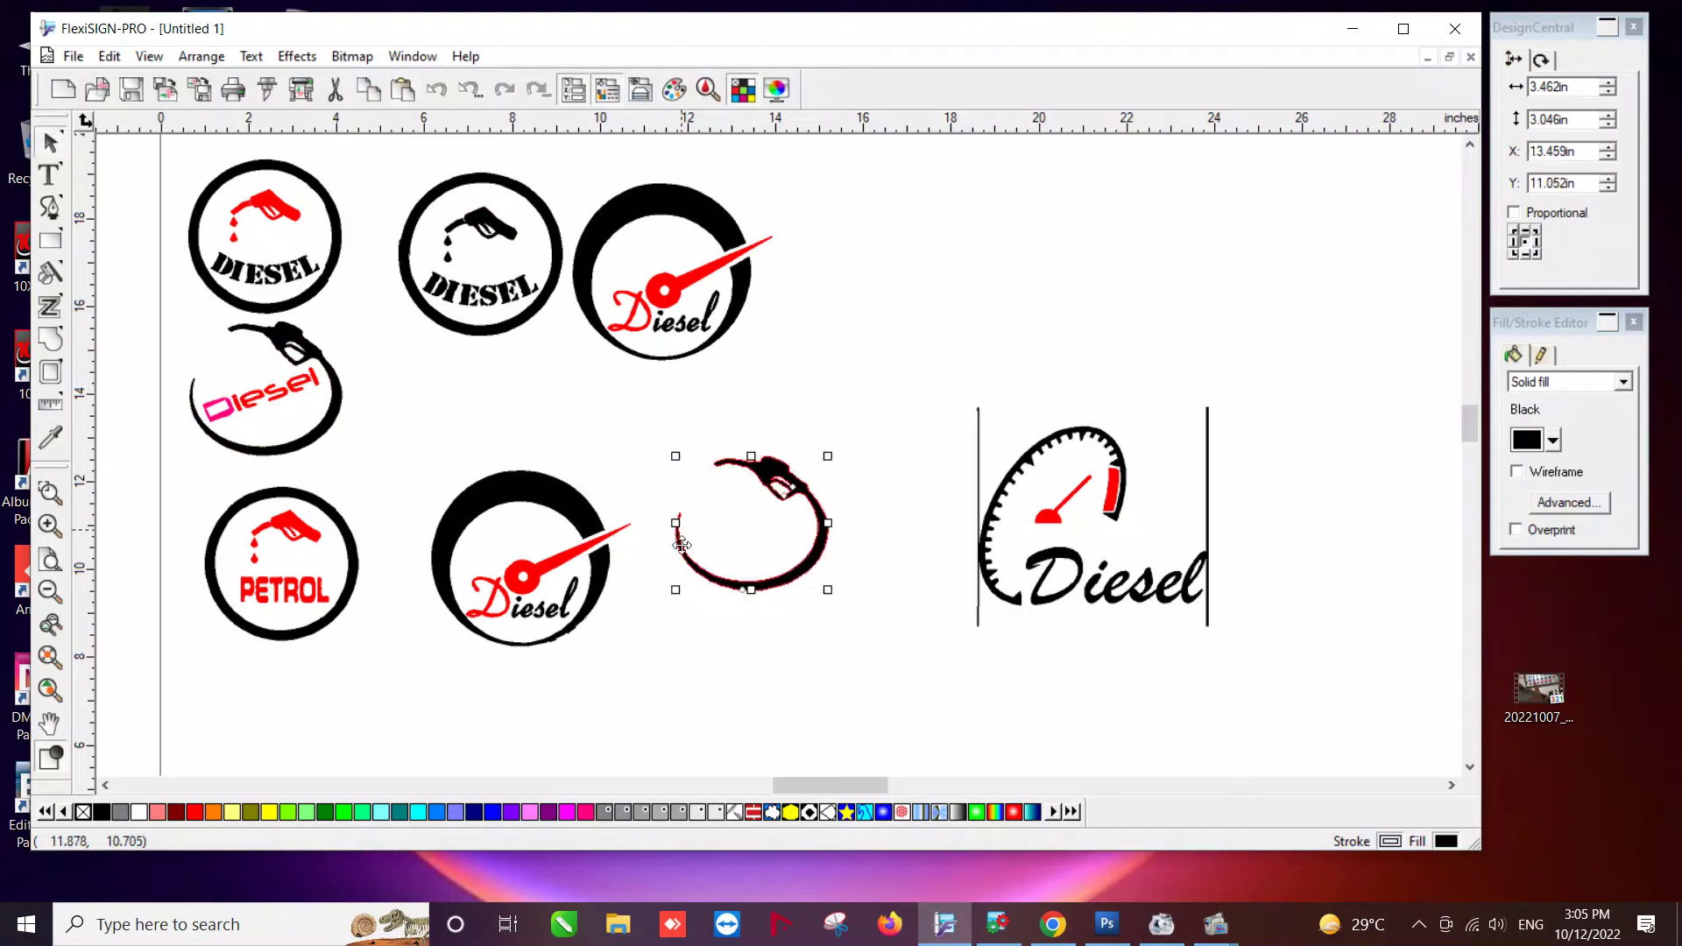
left_click(702, 660)
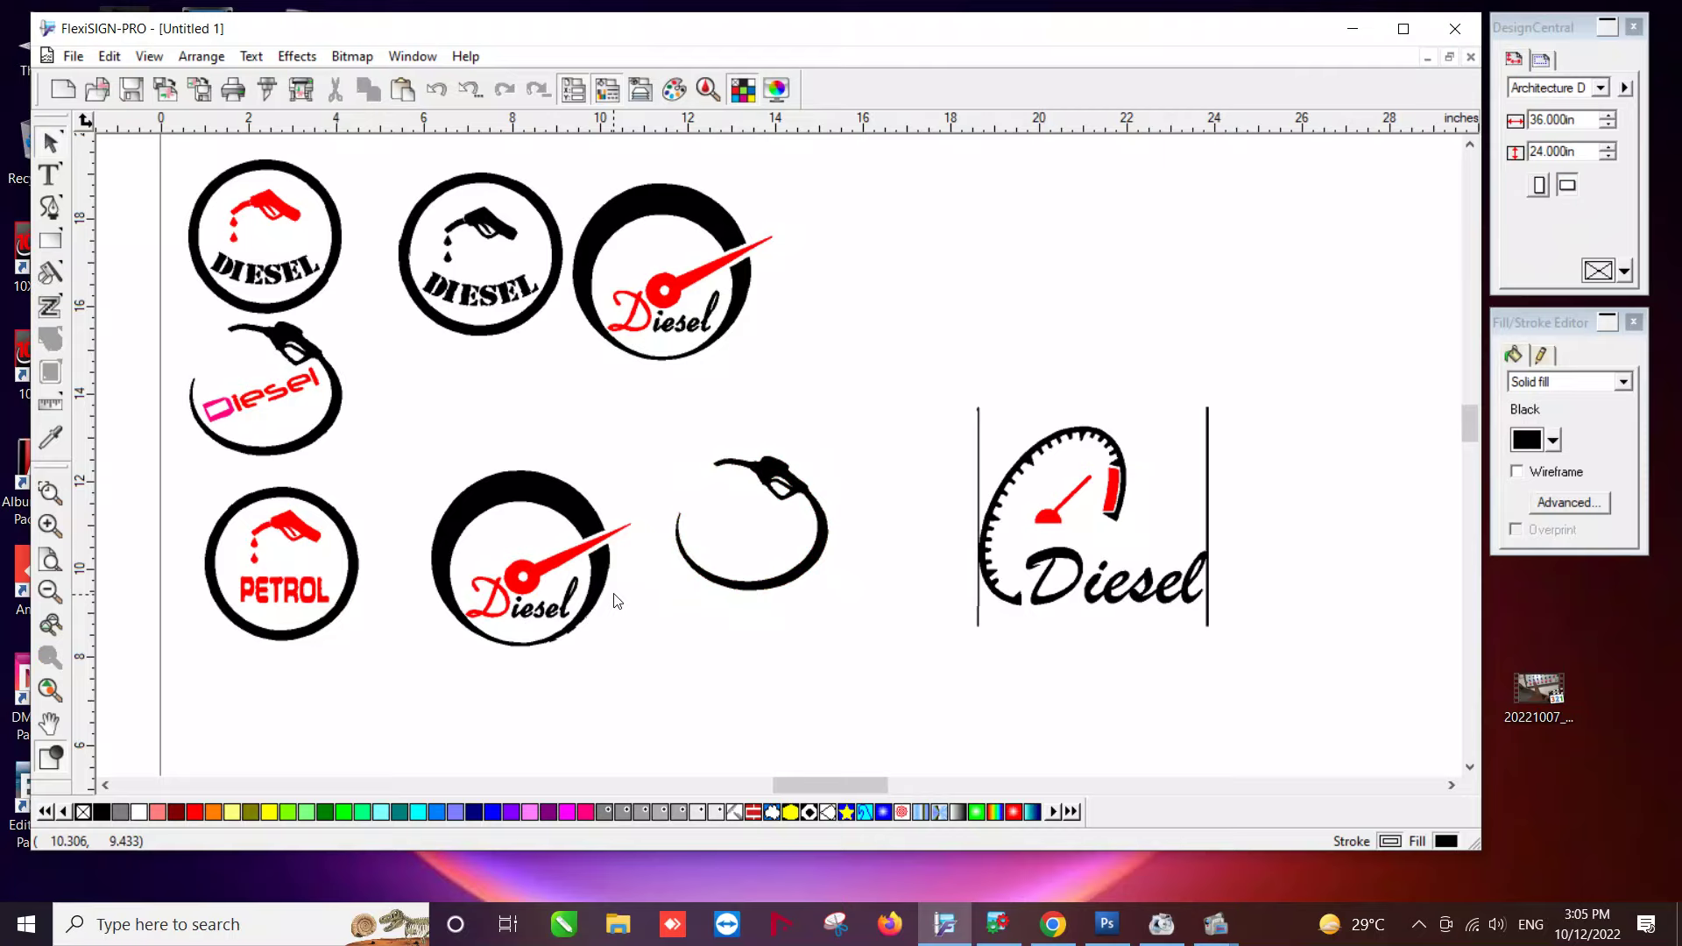
Copy the red PETROL word from its ring badge into the loose nozzle-and-hose outline.
left_click(293, 595)
left_click(340, 647)
left_click(324, 600)
left_click(295, 599)
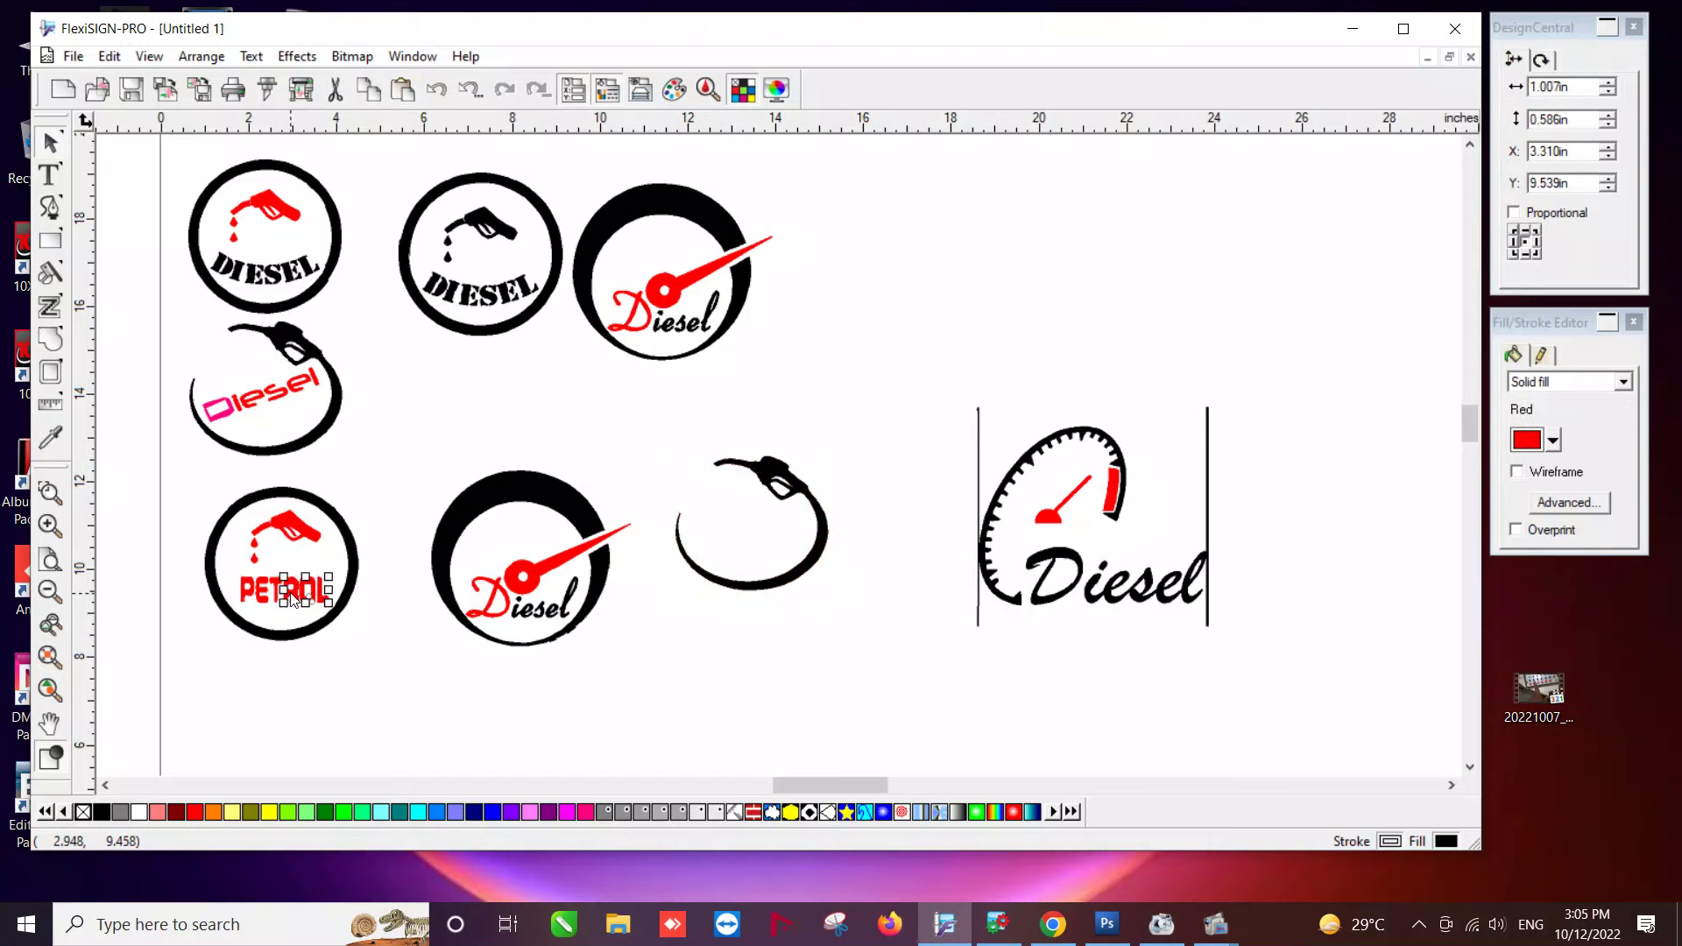
left_click_drag(273, 592, 750, 536)
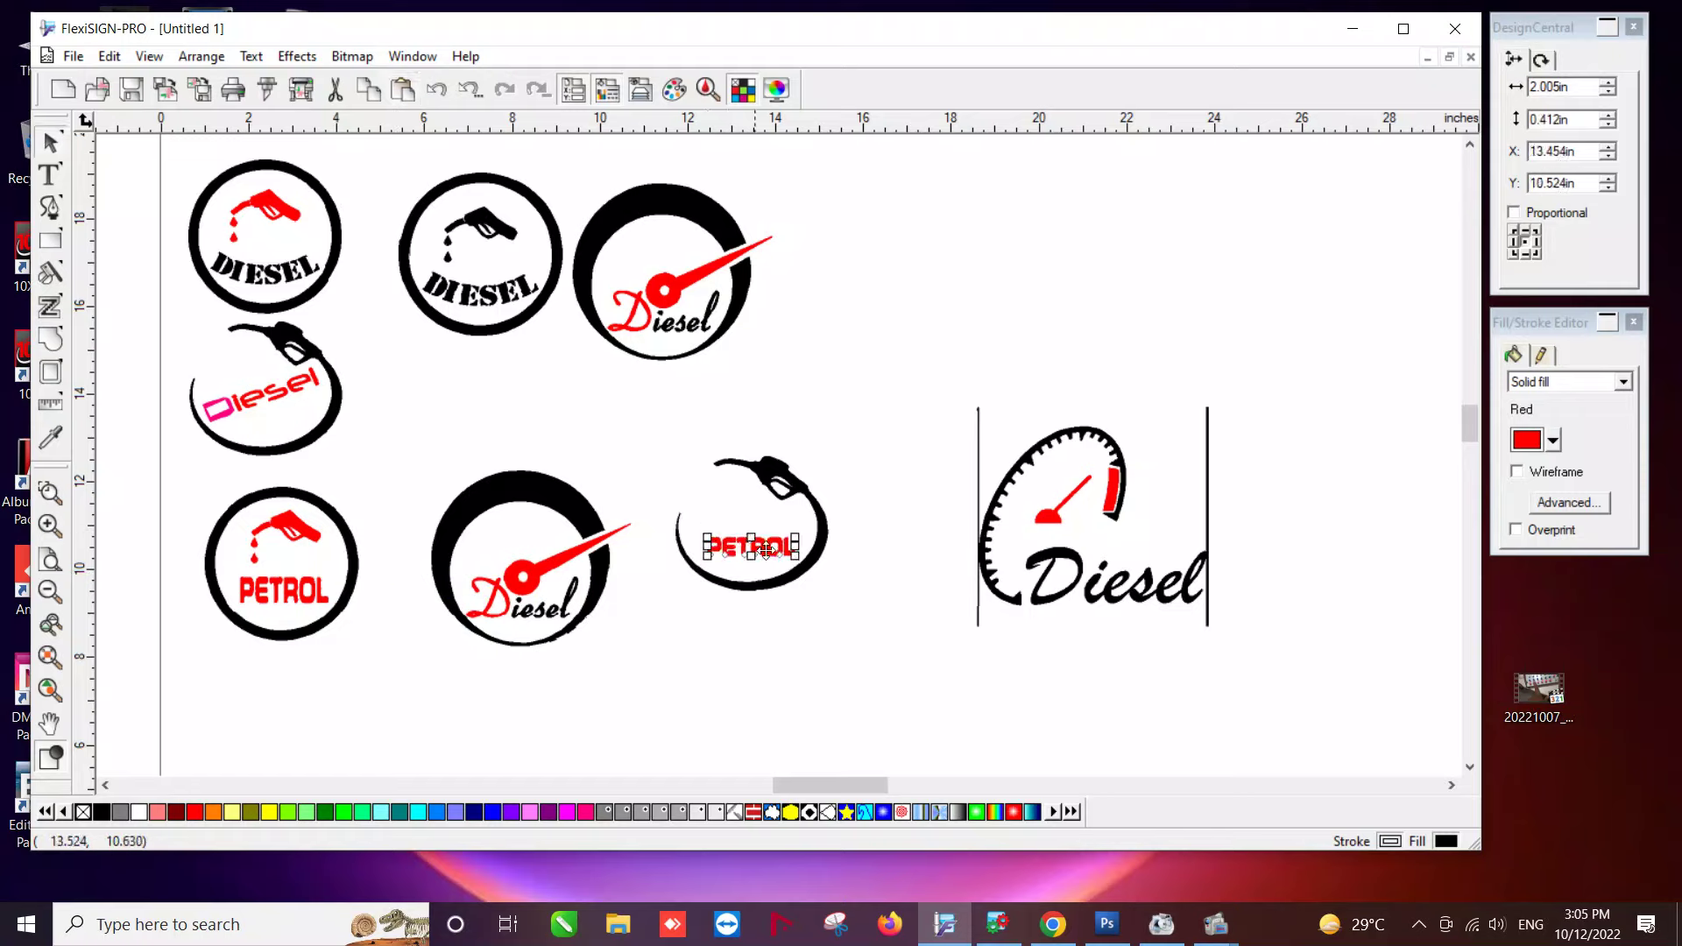
left_click(828, 624)
Enlarge the whole PETROL word inside the hose outline to about 2.2 in wide and 0.59 in high.
key("F2")
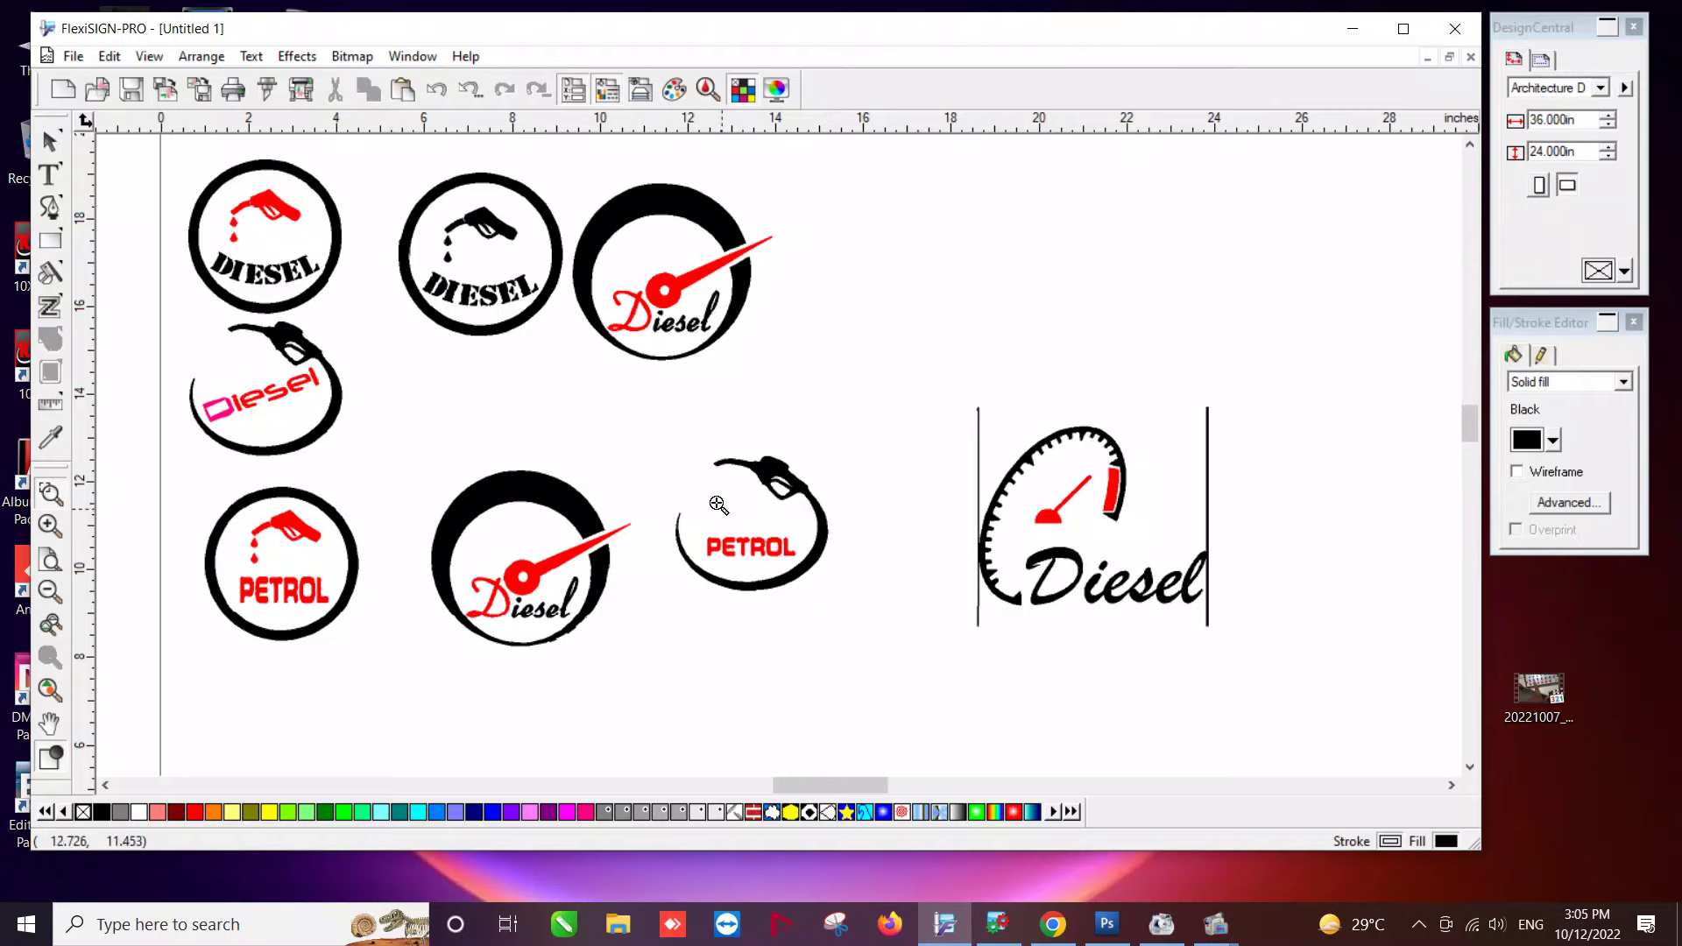
left_click_drag(657, 443, 837, 614)
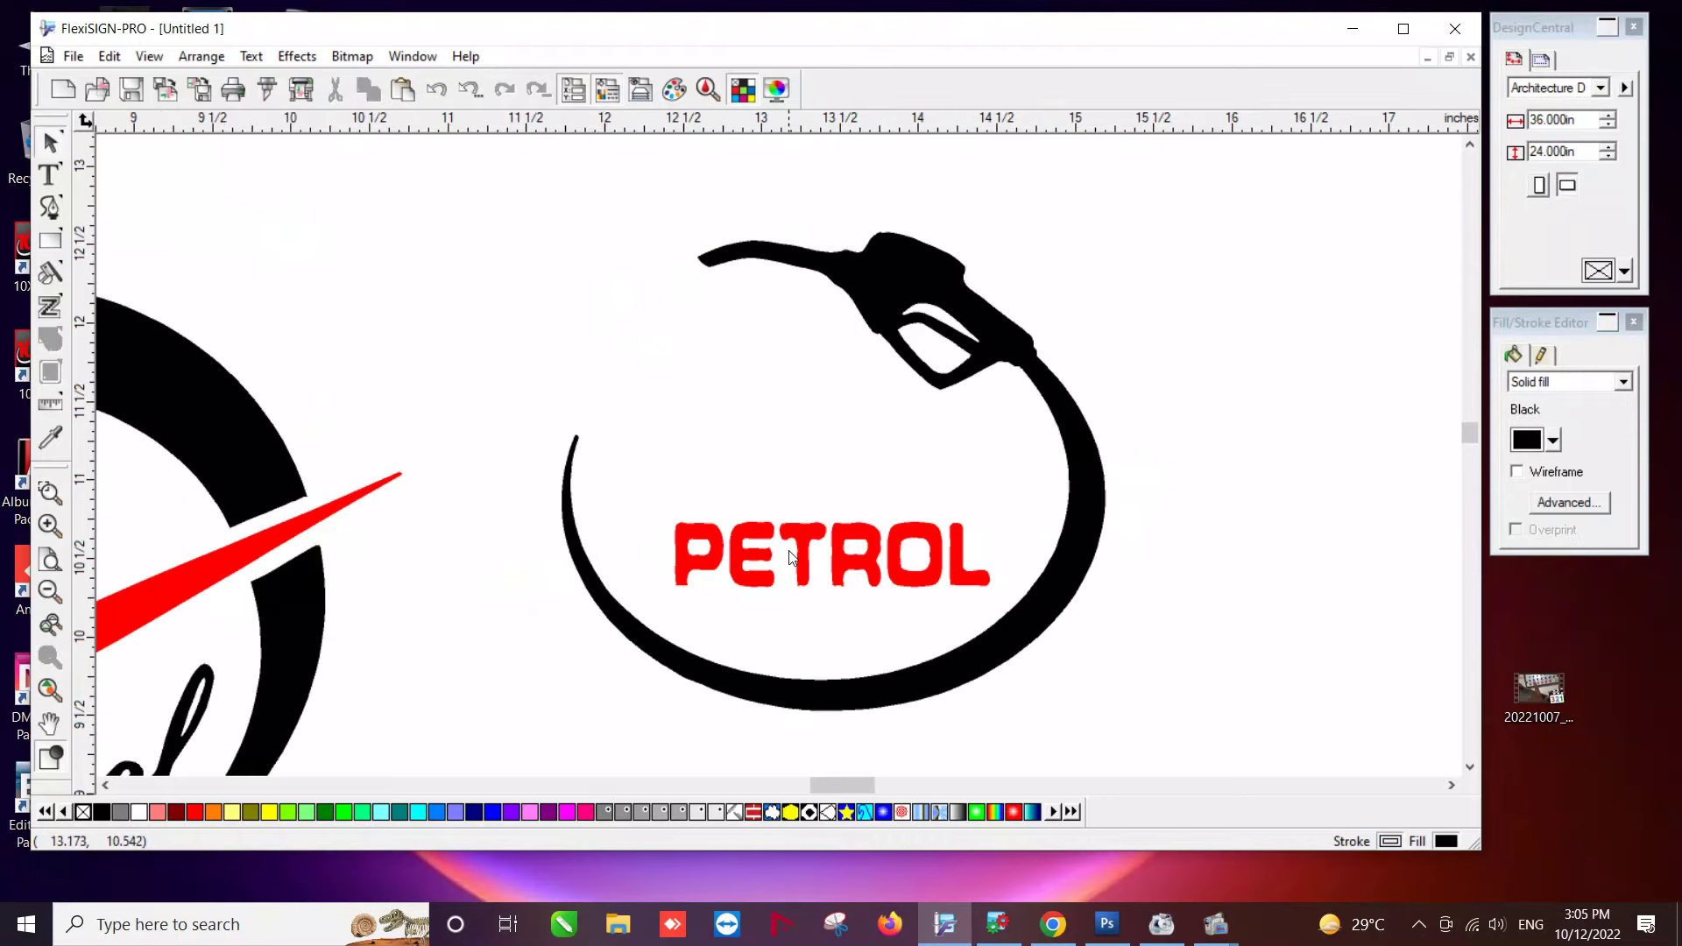
left_click(810, 555)
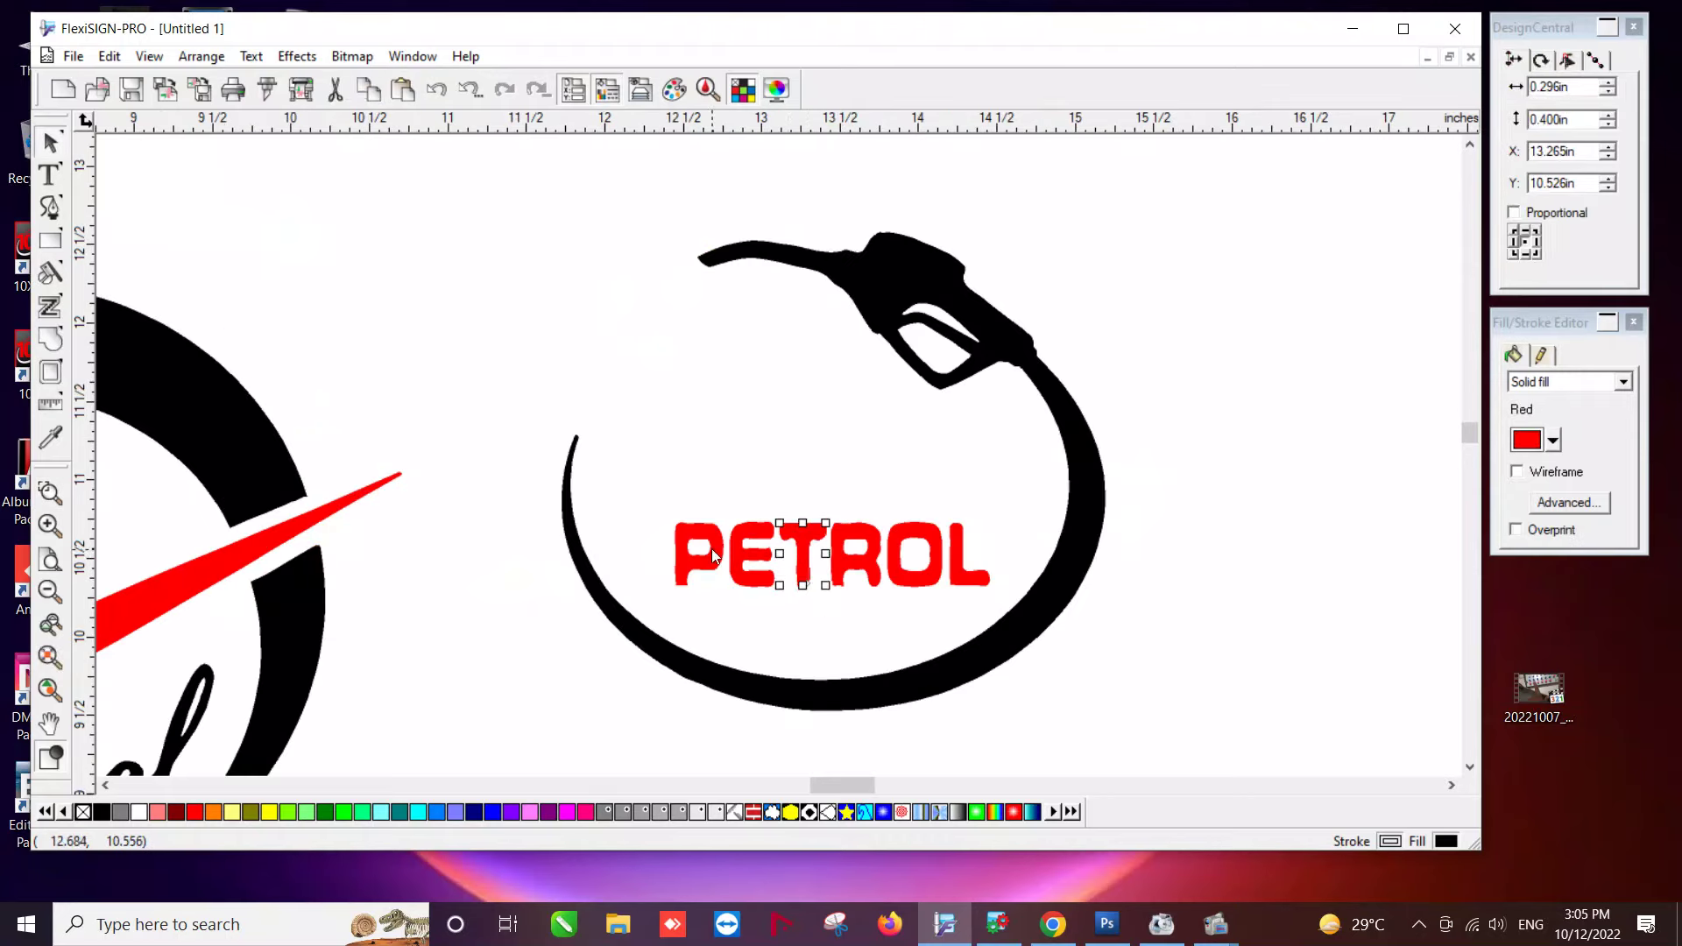
key("F2")
left_click(749, 556)
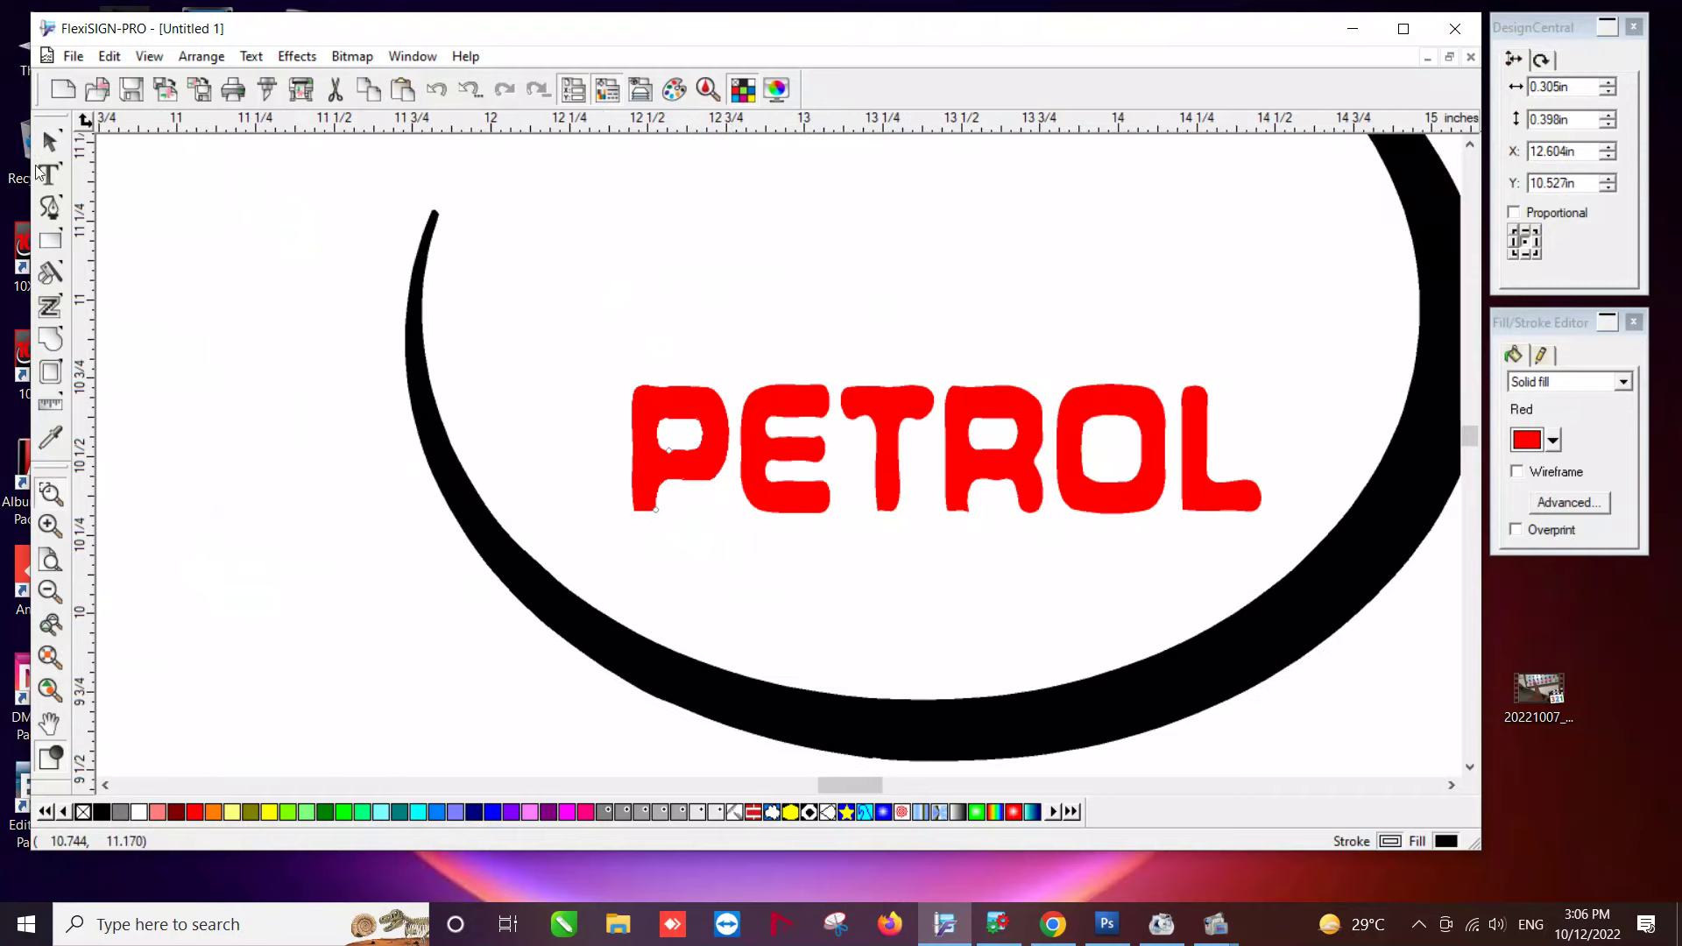
left_click(50, 140)
left_click(699, 391)
left_click(783, 427, "shift")
left_click(899, 418, "shift")
left_click(1009, 400, "shift")
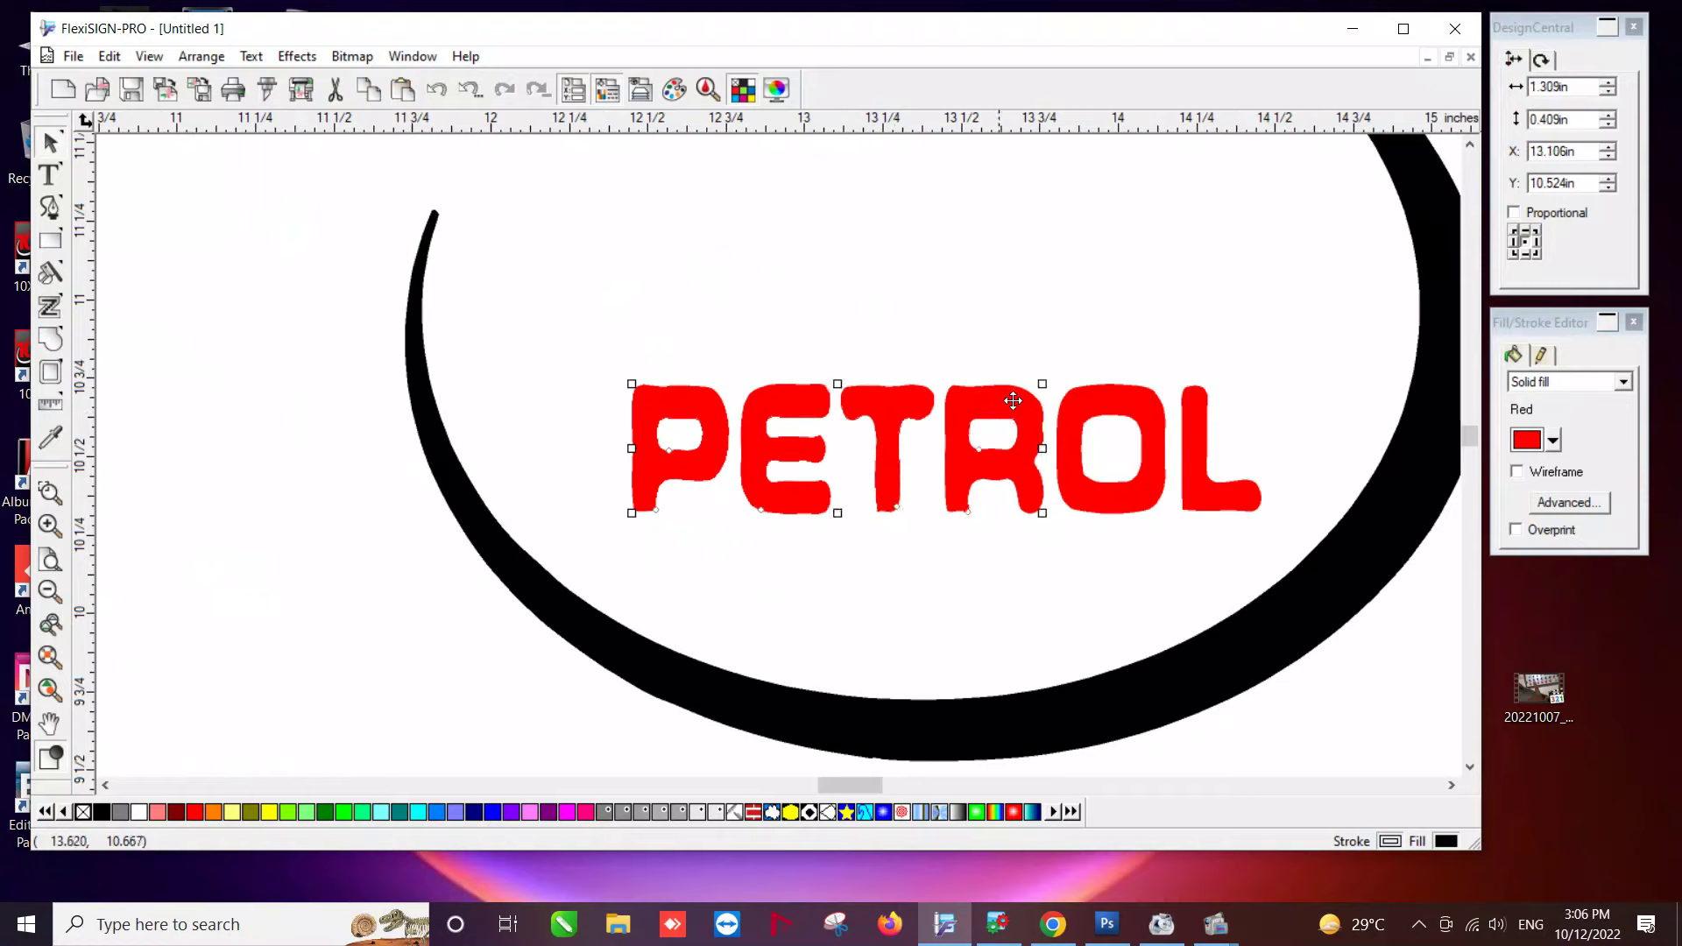
left_click(1098, 410, "shift")
left_click(1219, 422, "shift")
left_click_drag(1262, 448, 1320, 448)
mouse_move(977, 377)
left_mouse_down()
mouse_move(977, 325)
mouse_move(976, 392)
left_mouse_up()
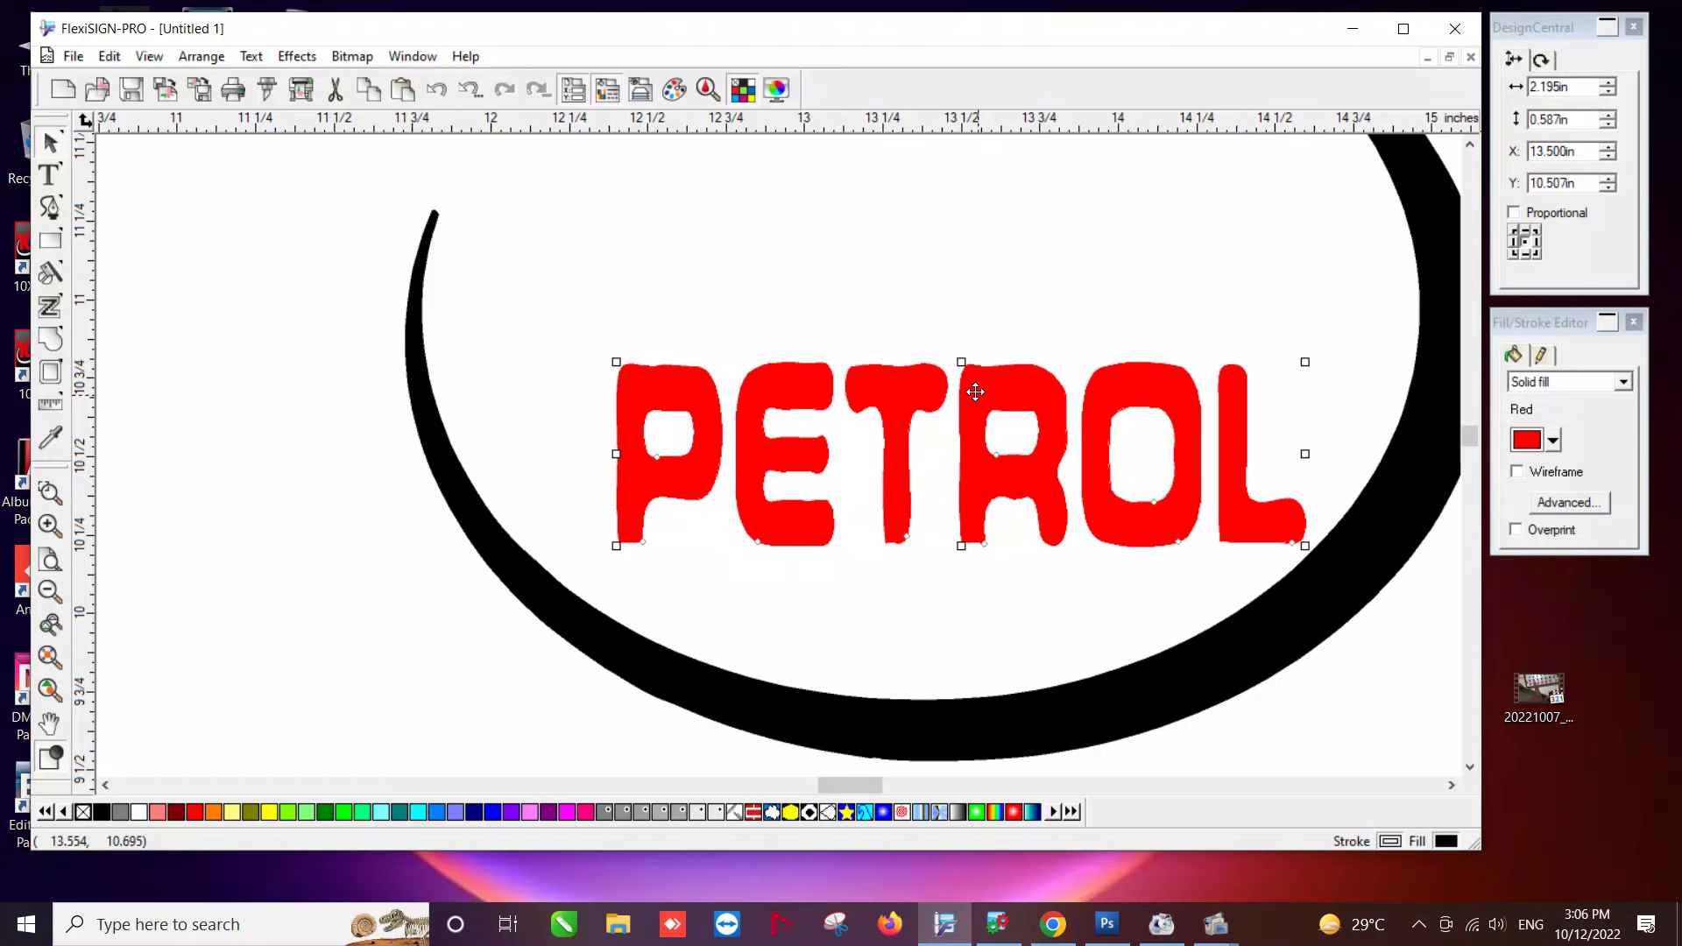
scroll(937, 390, "up", 2)
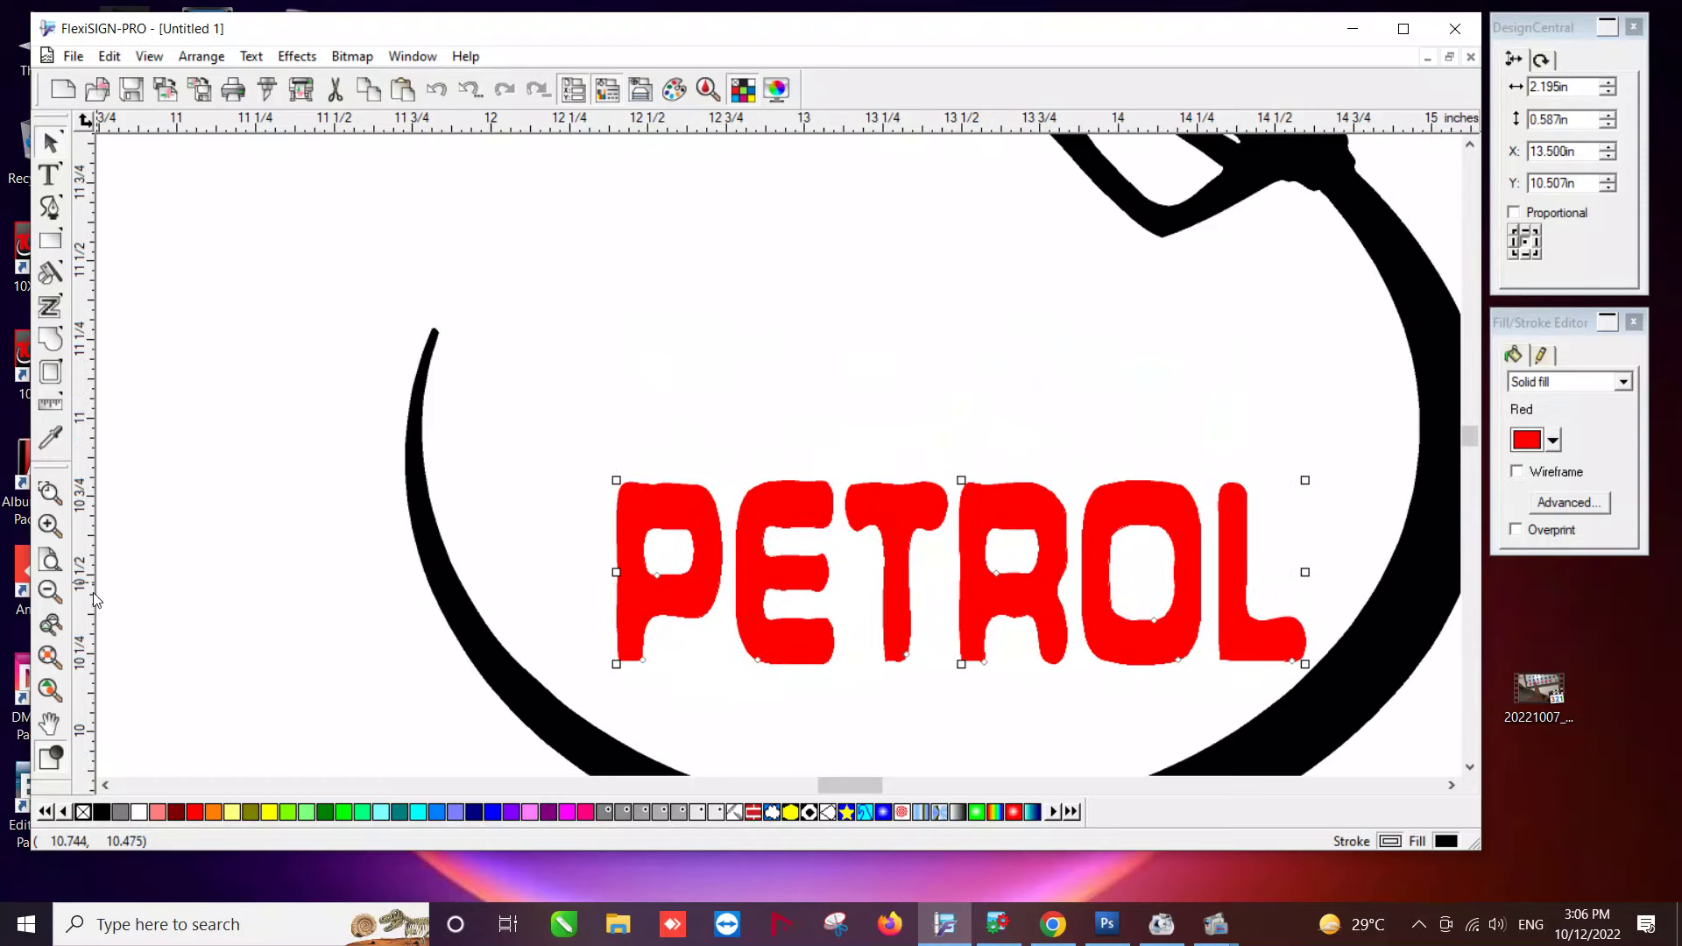
Place two copies of the lower Diesel gauge's red needle over the PETROL hose logo, one on each side.
left_click(50, 589)
left_click(219, 534)
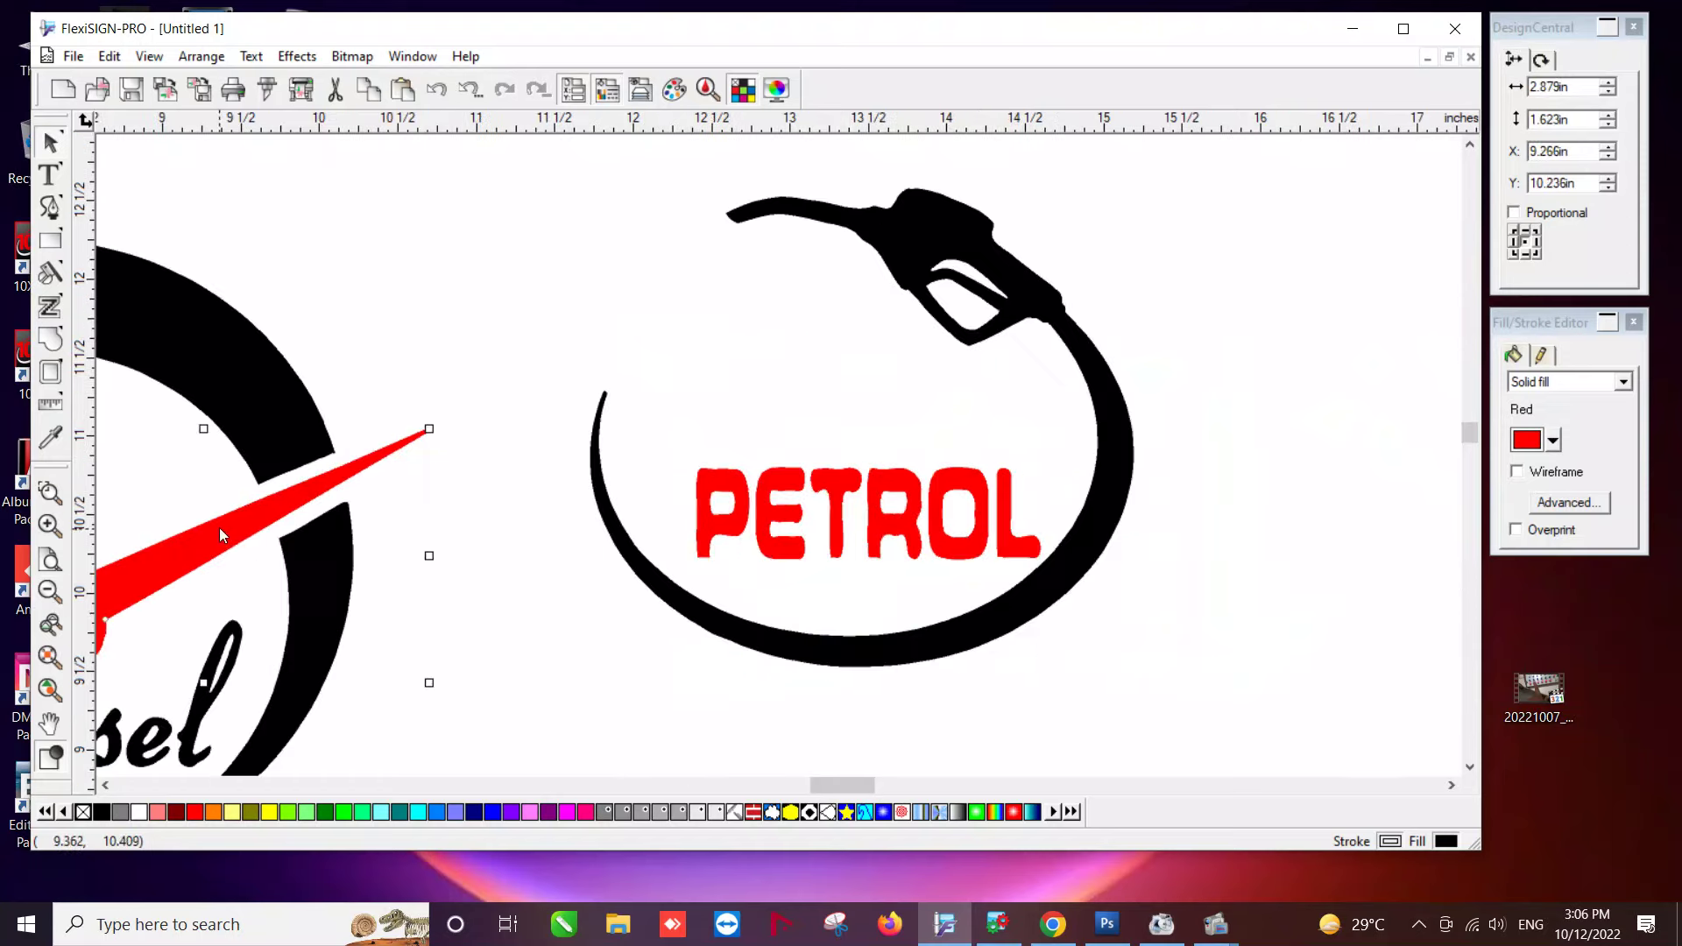
left_click_drag(219, 530, 664, 254)
left_click_drag(743, 377, 558, 398)
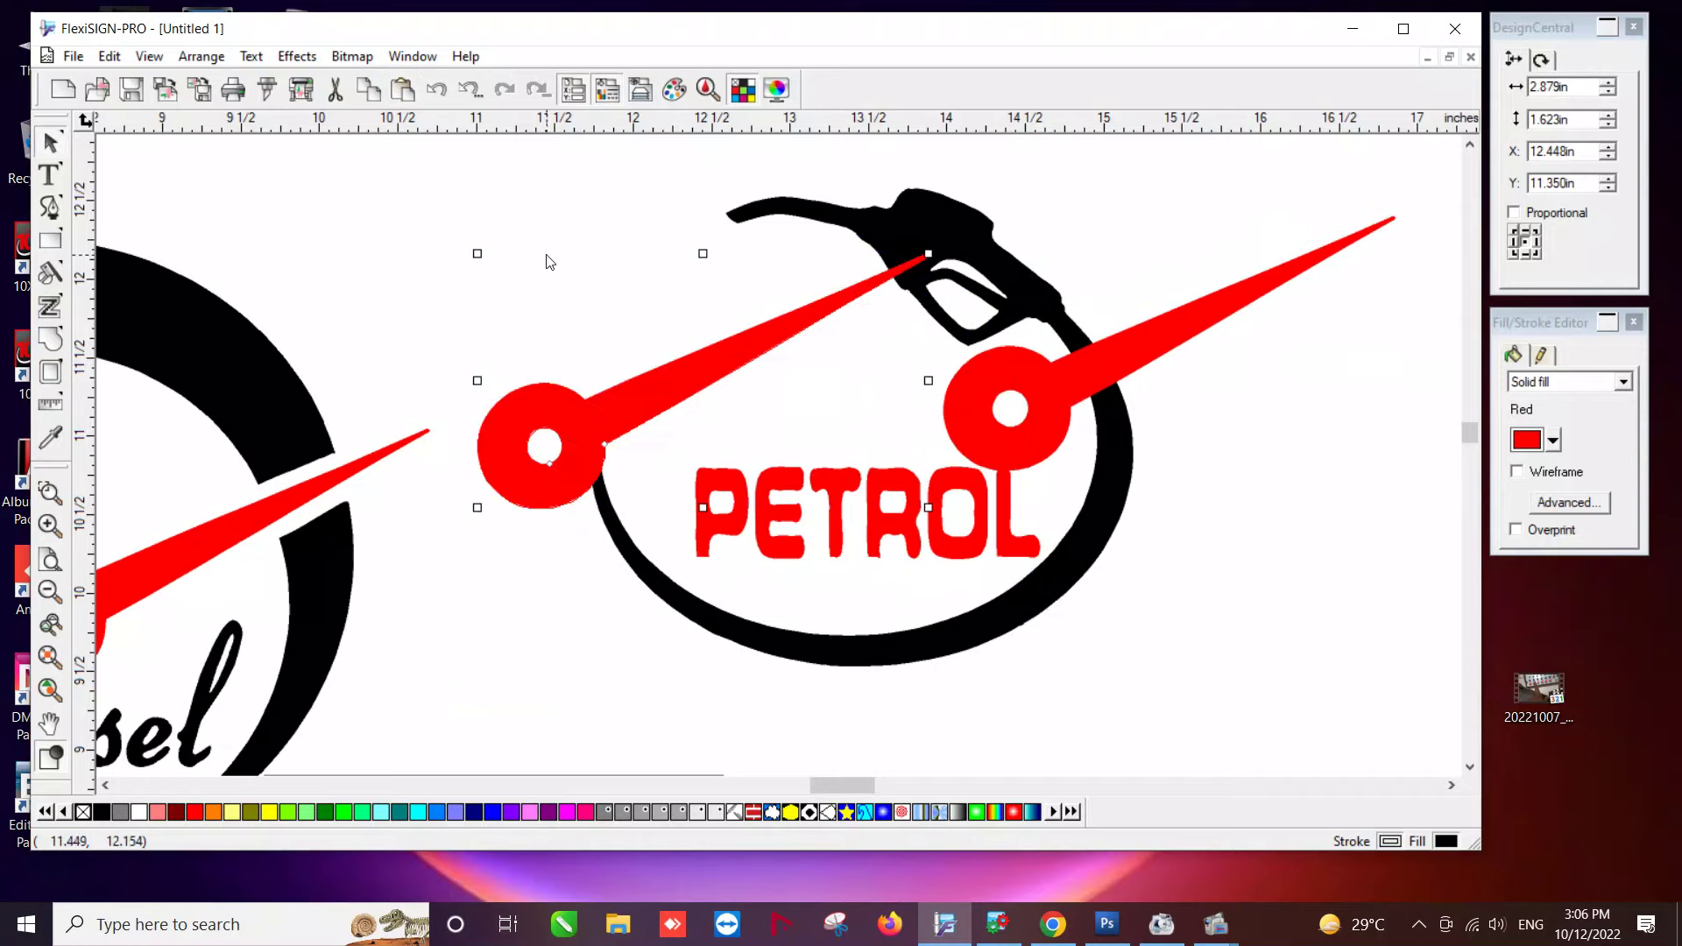
Rotate the left needle copy to point up and to the left, and set its hub above the start of PETROL.
left_click(728, 336)
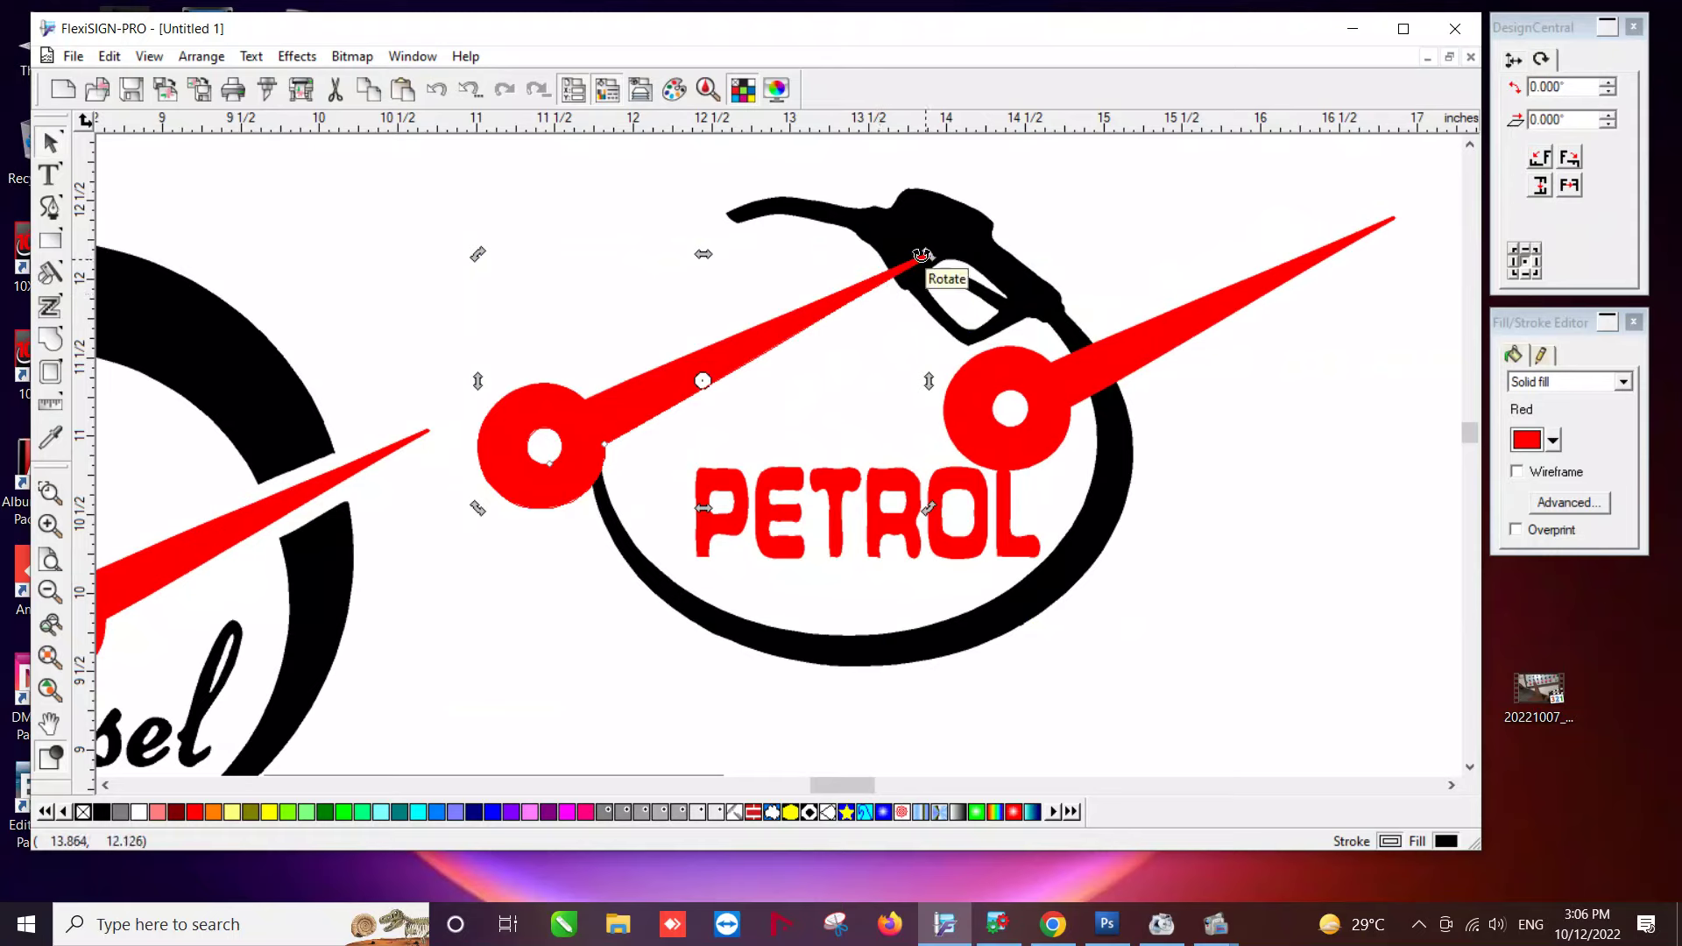
left_click_drag(921, 255, 459, 239)
left_click_drag(886, 448, 738, 354)
left_click(1331, 579)
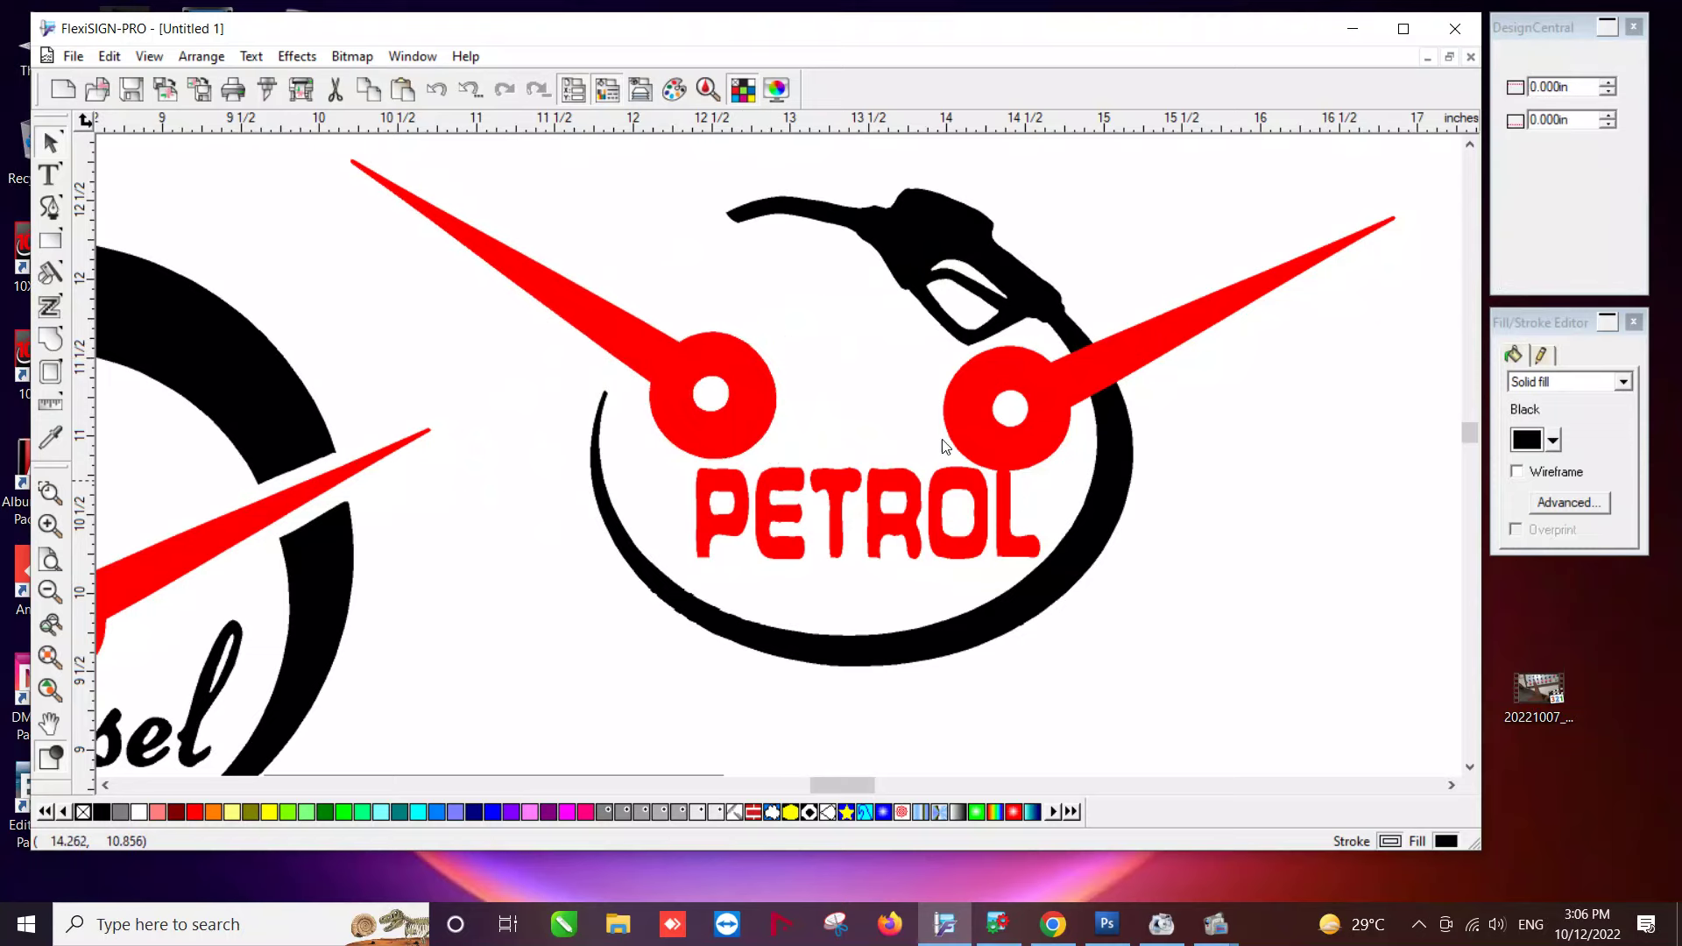
Duplicate the whole toothed Diesel gauge logo with its side lines and place the copy below the PETROL hose logo.
left_click(50, 592)
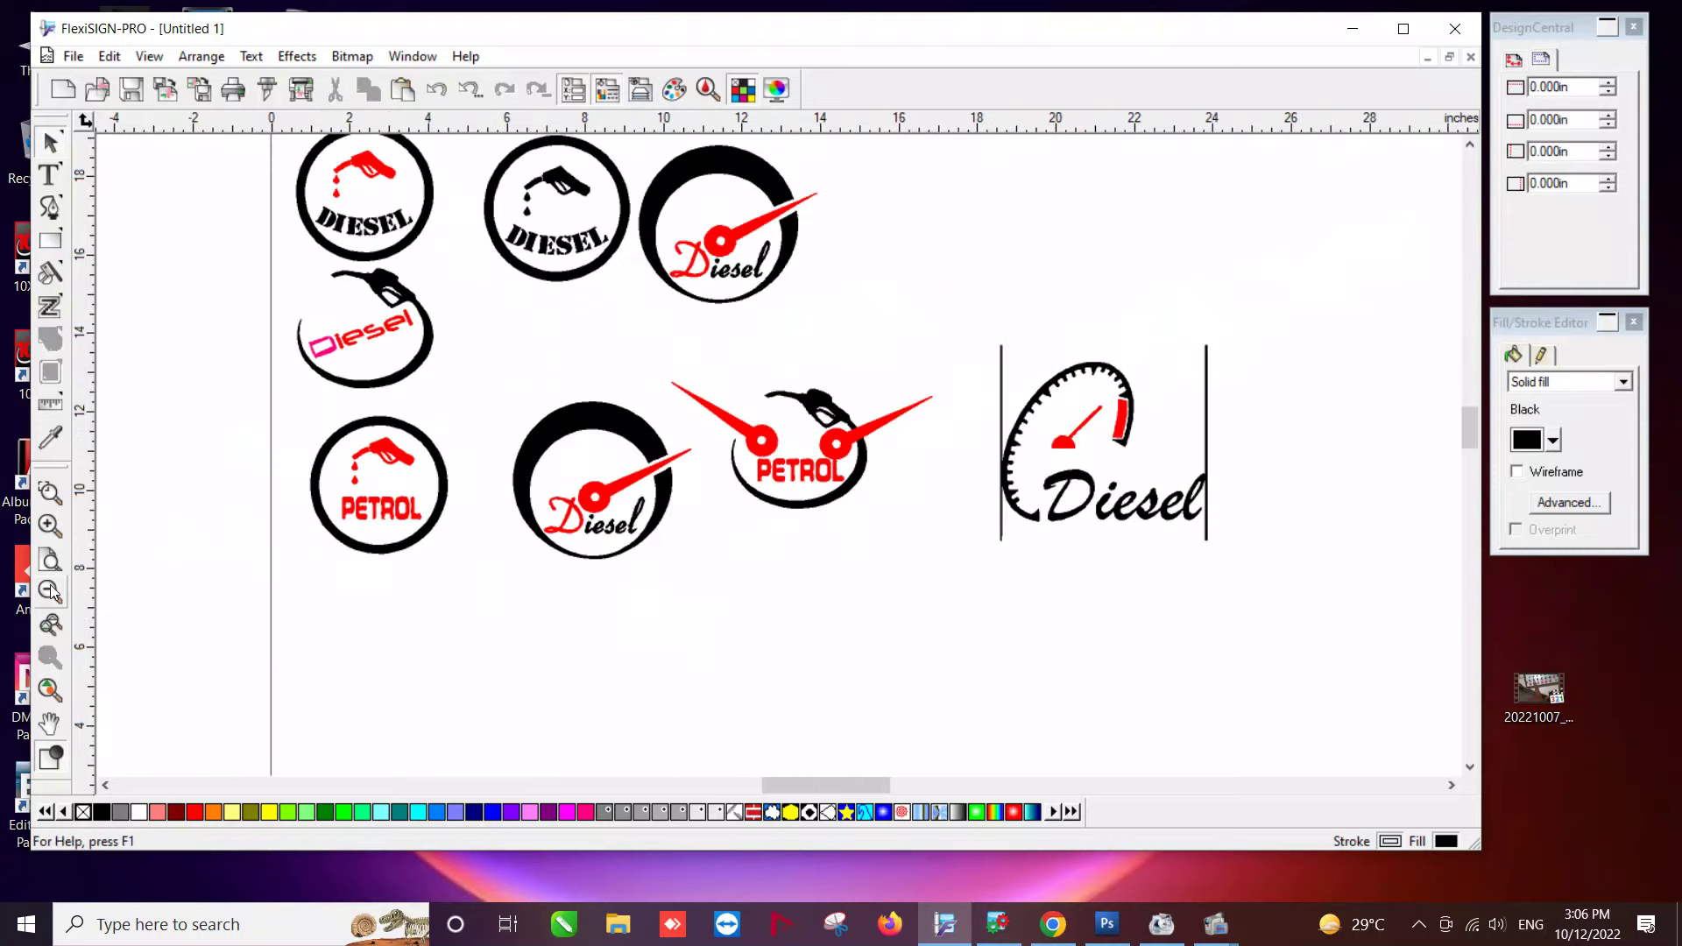
left_click(1207, 517)
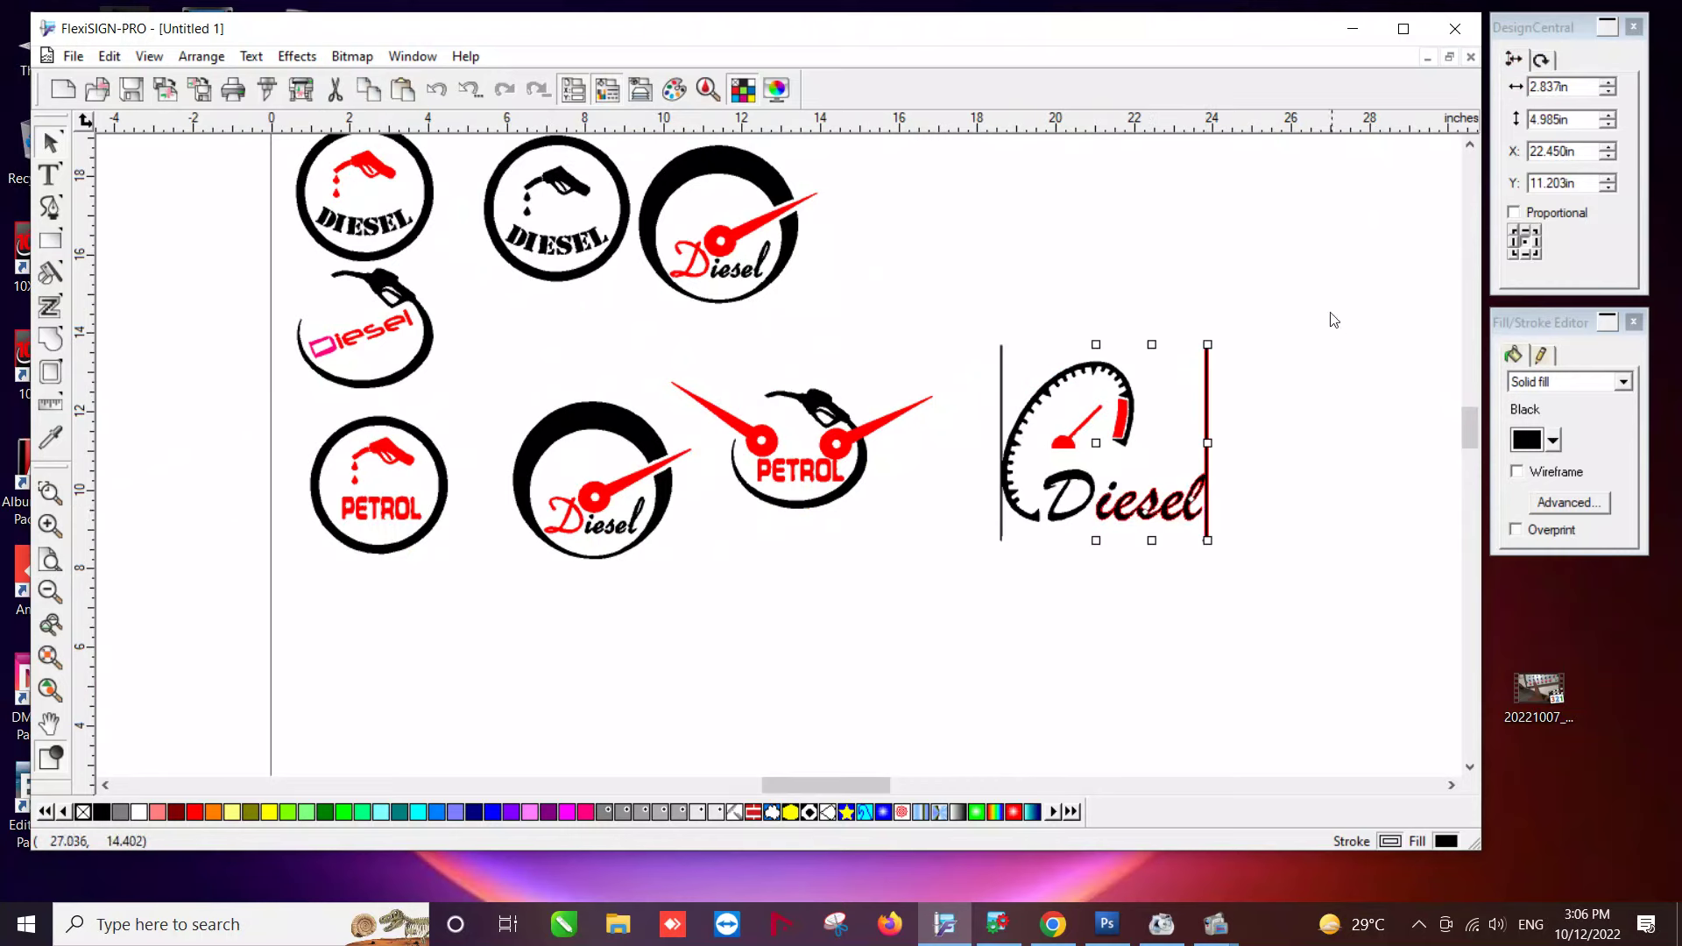
left_click_drag(1325, 300, 984, 554)
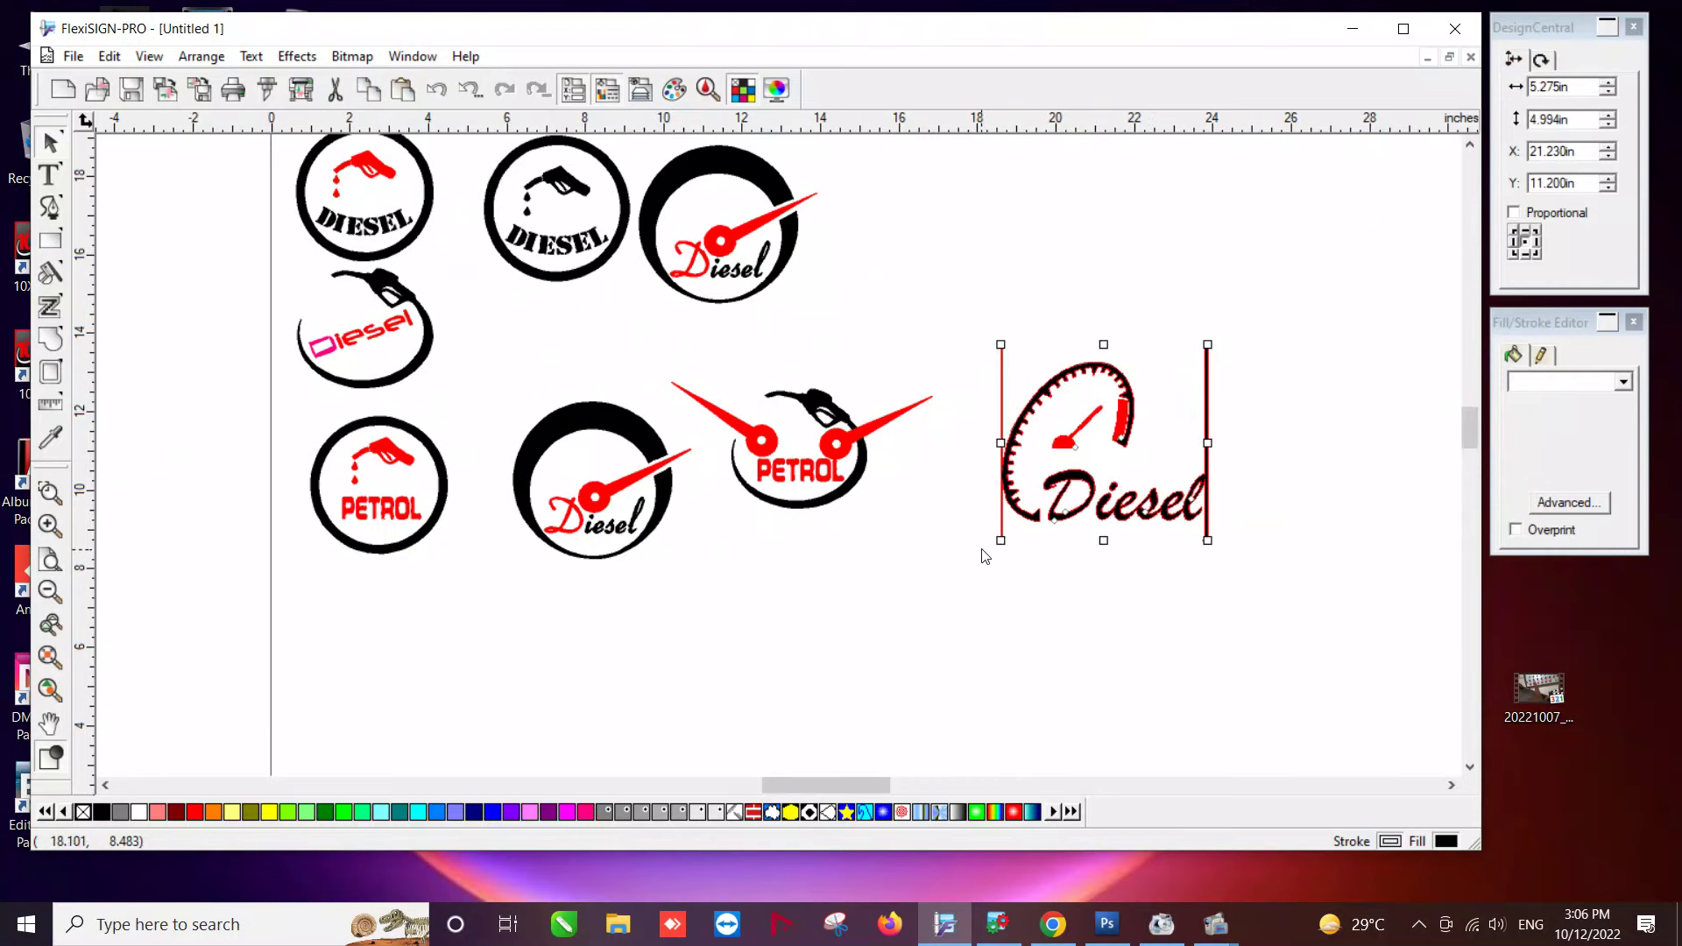
left_click_drag(1078, 396, 902, 612)
left_click(948, 649)
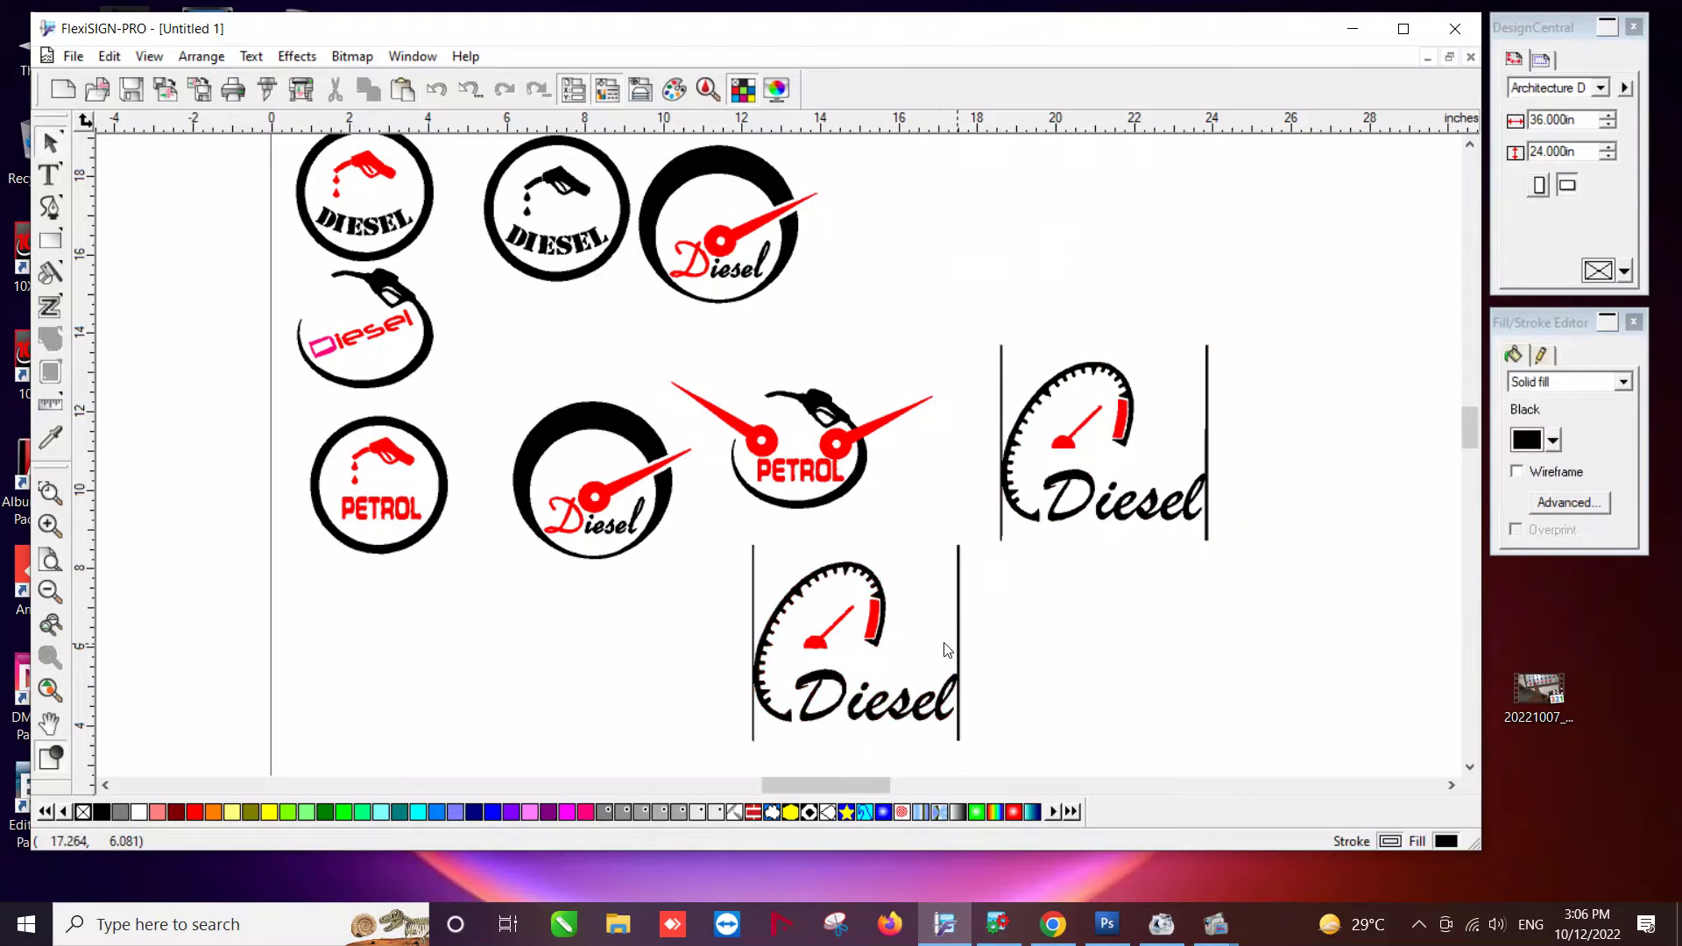
Delete the Diesel lettering and the right vertical line from the copied toothed gauge, keeping the dot of the letter i.
left_click(959, 712)
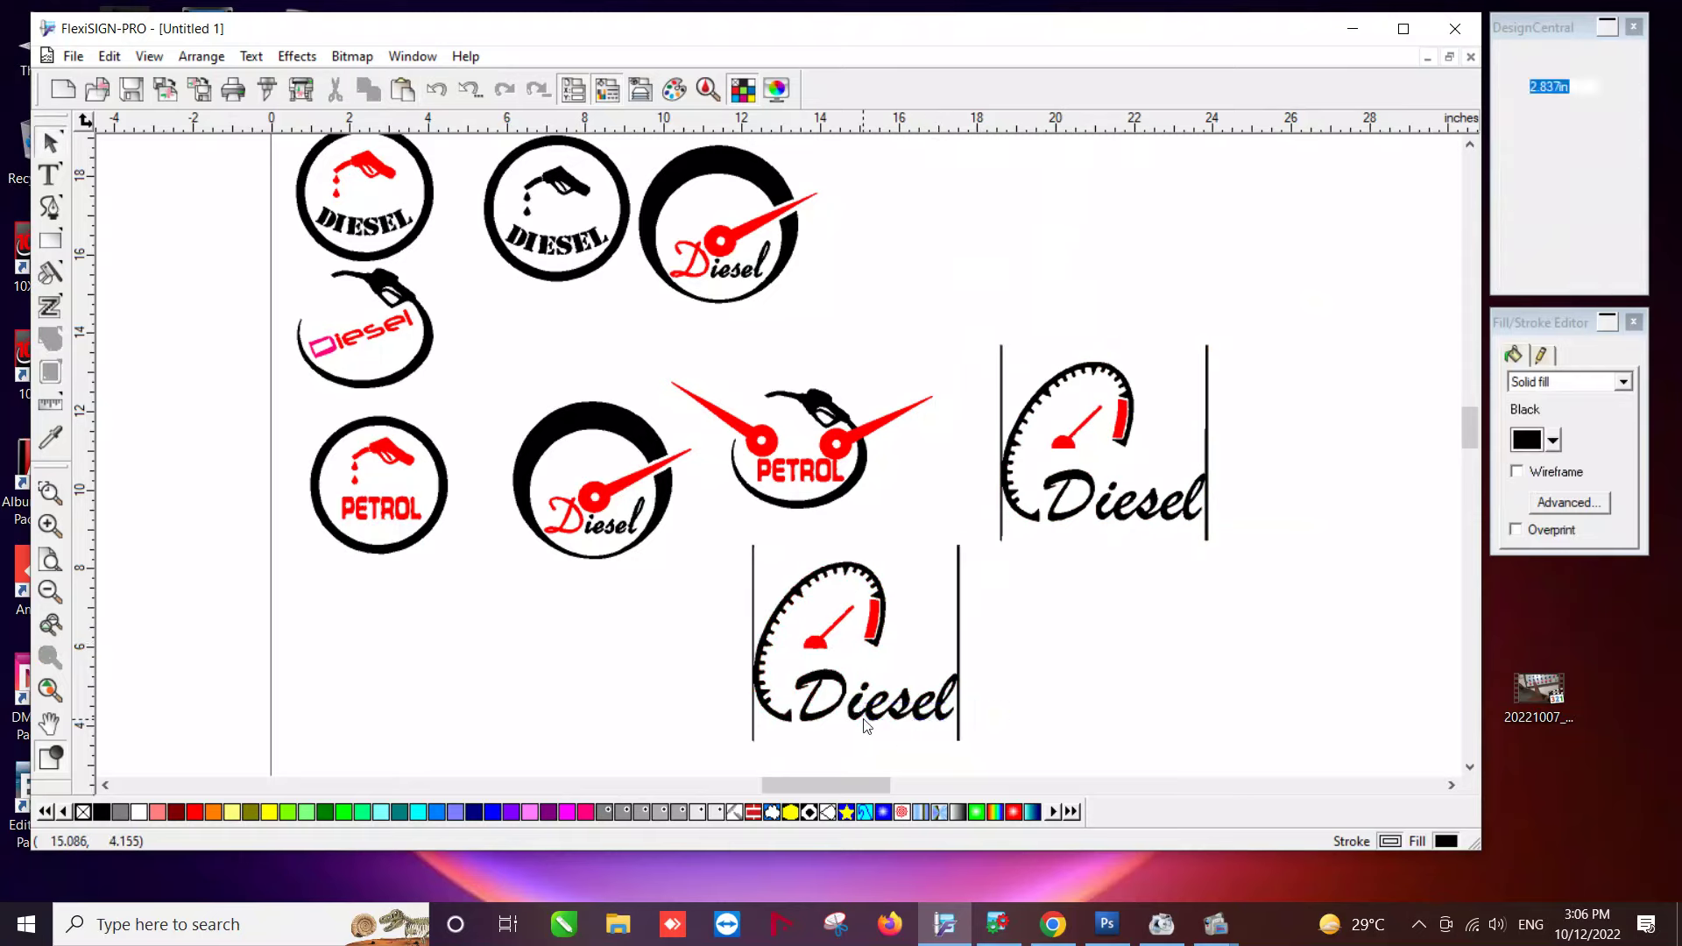
key("Delete")
left_click(810, 695)
key("Delete")
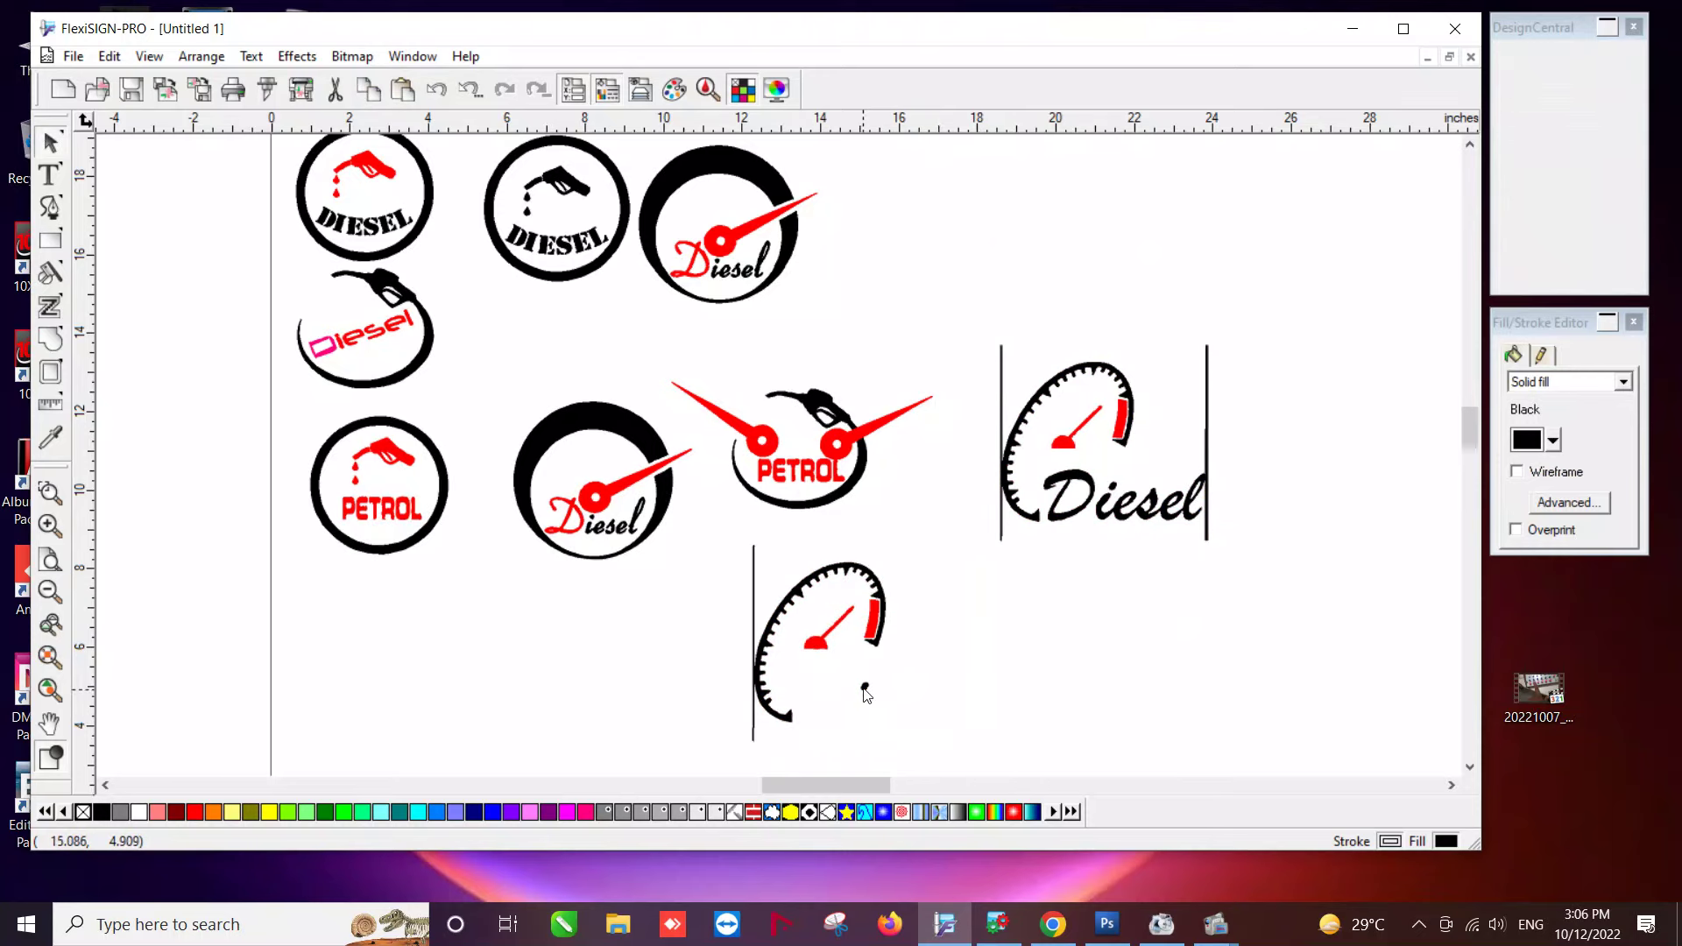
left_click(864, 686)
left_click(935, 732)
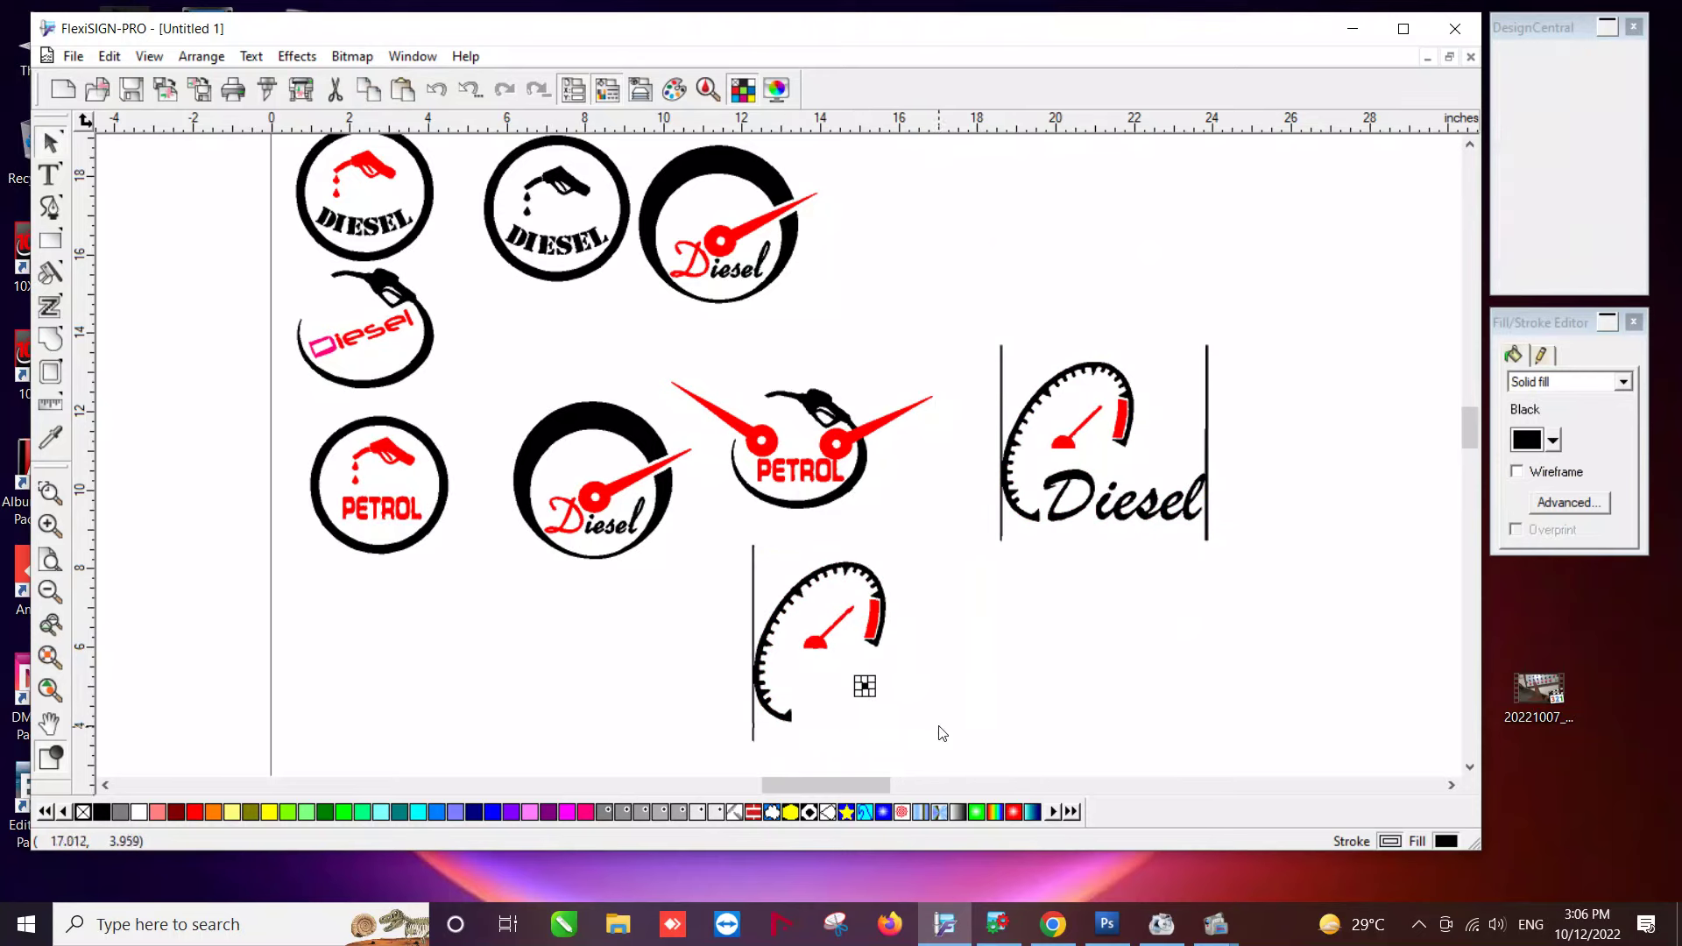
Cut the left vertical line of the copied gauge with the knife tool and delete its upper piece.
left_click(754, 720)
left_click(683, 661)
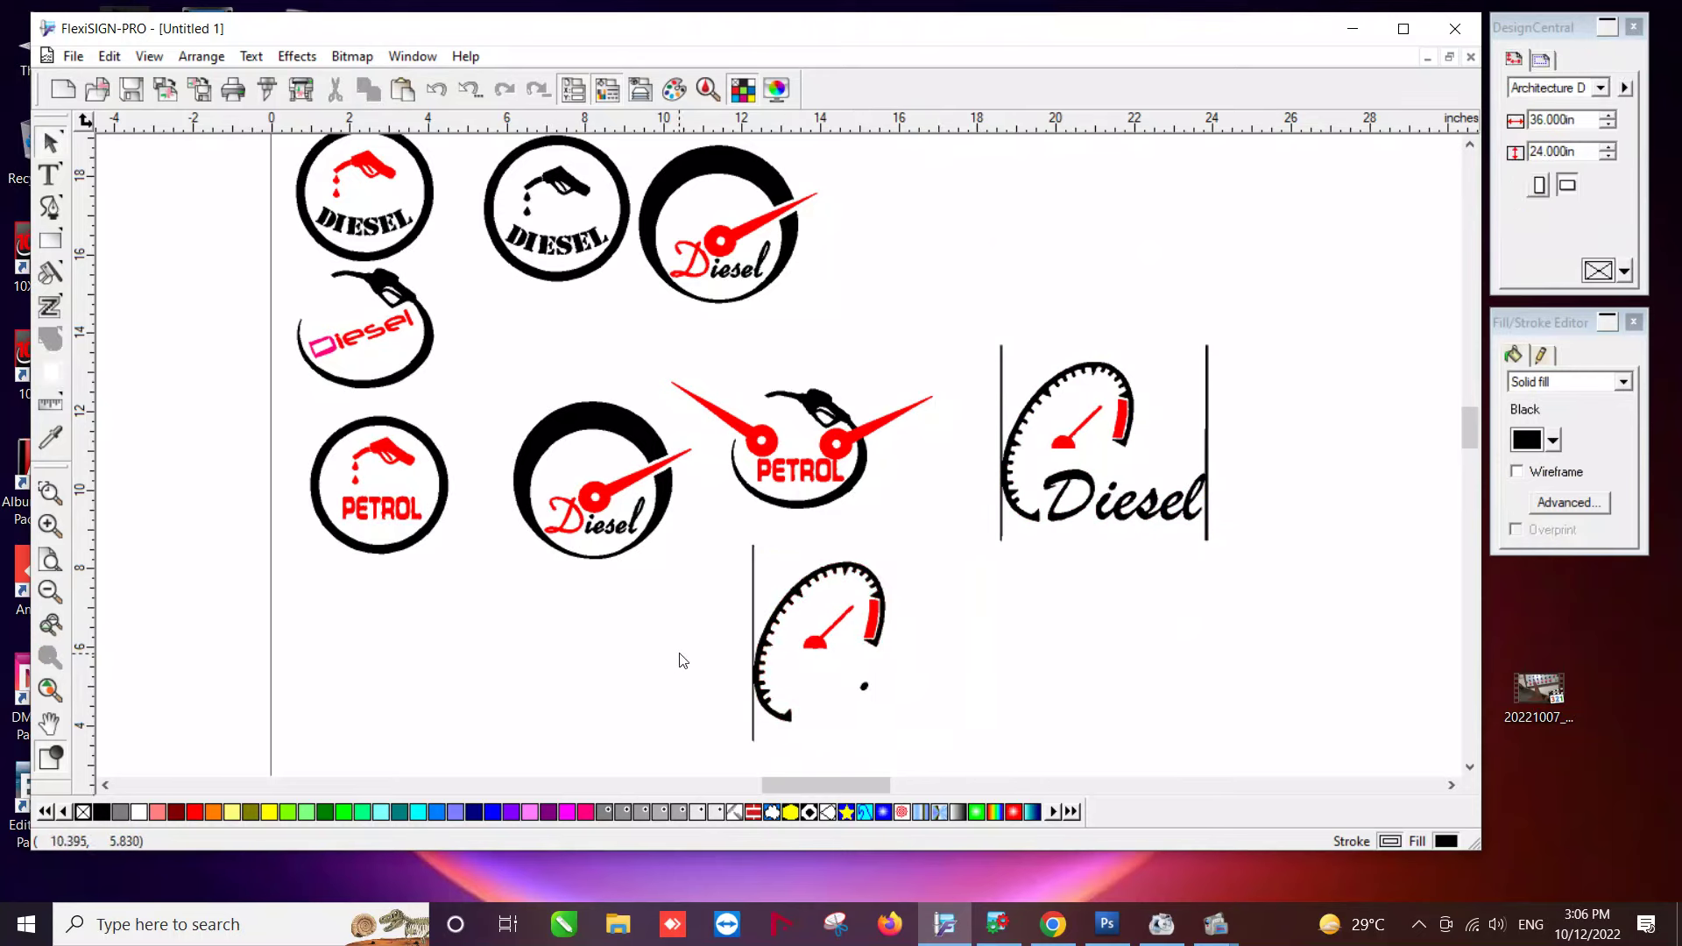
left_click(50, 307)
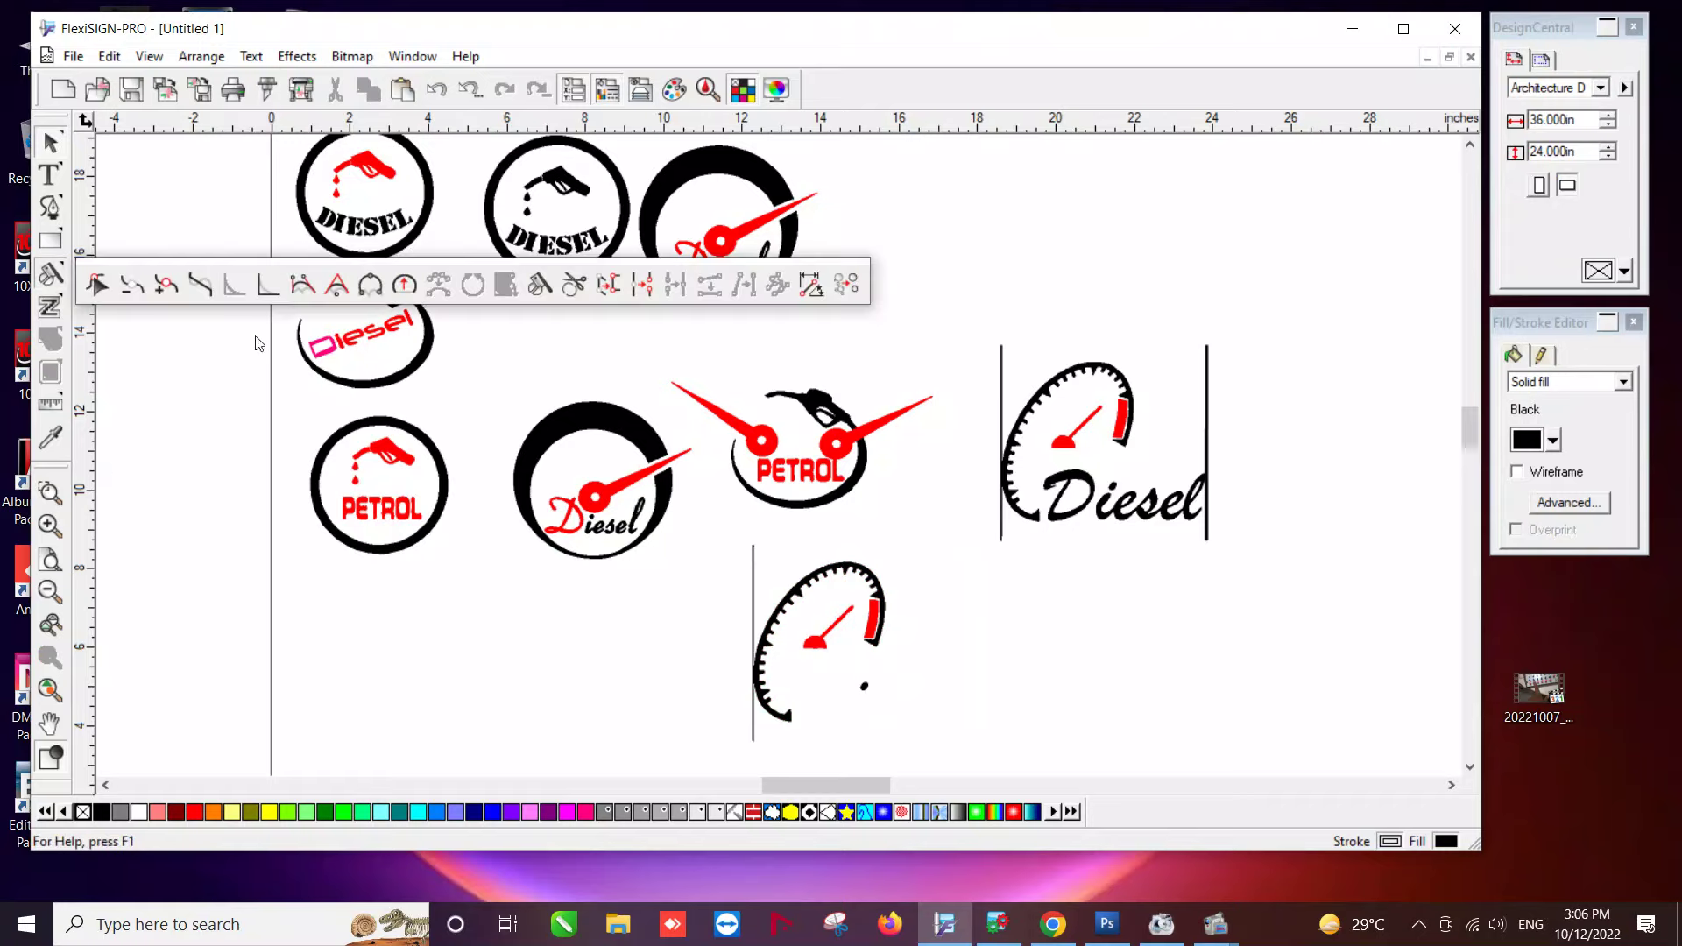
left_click(573, 284)
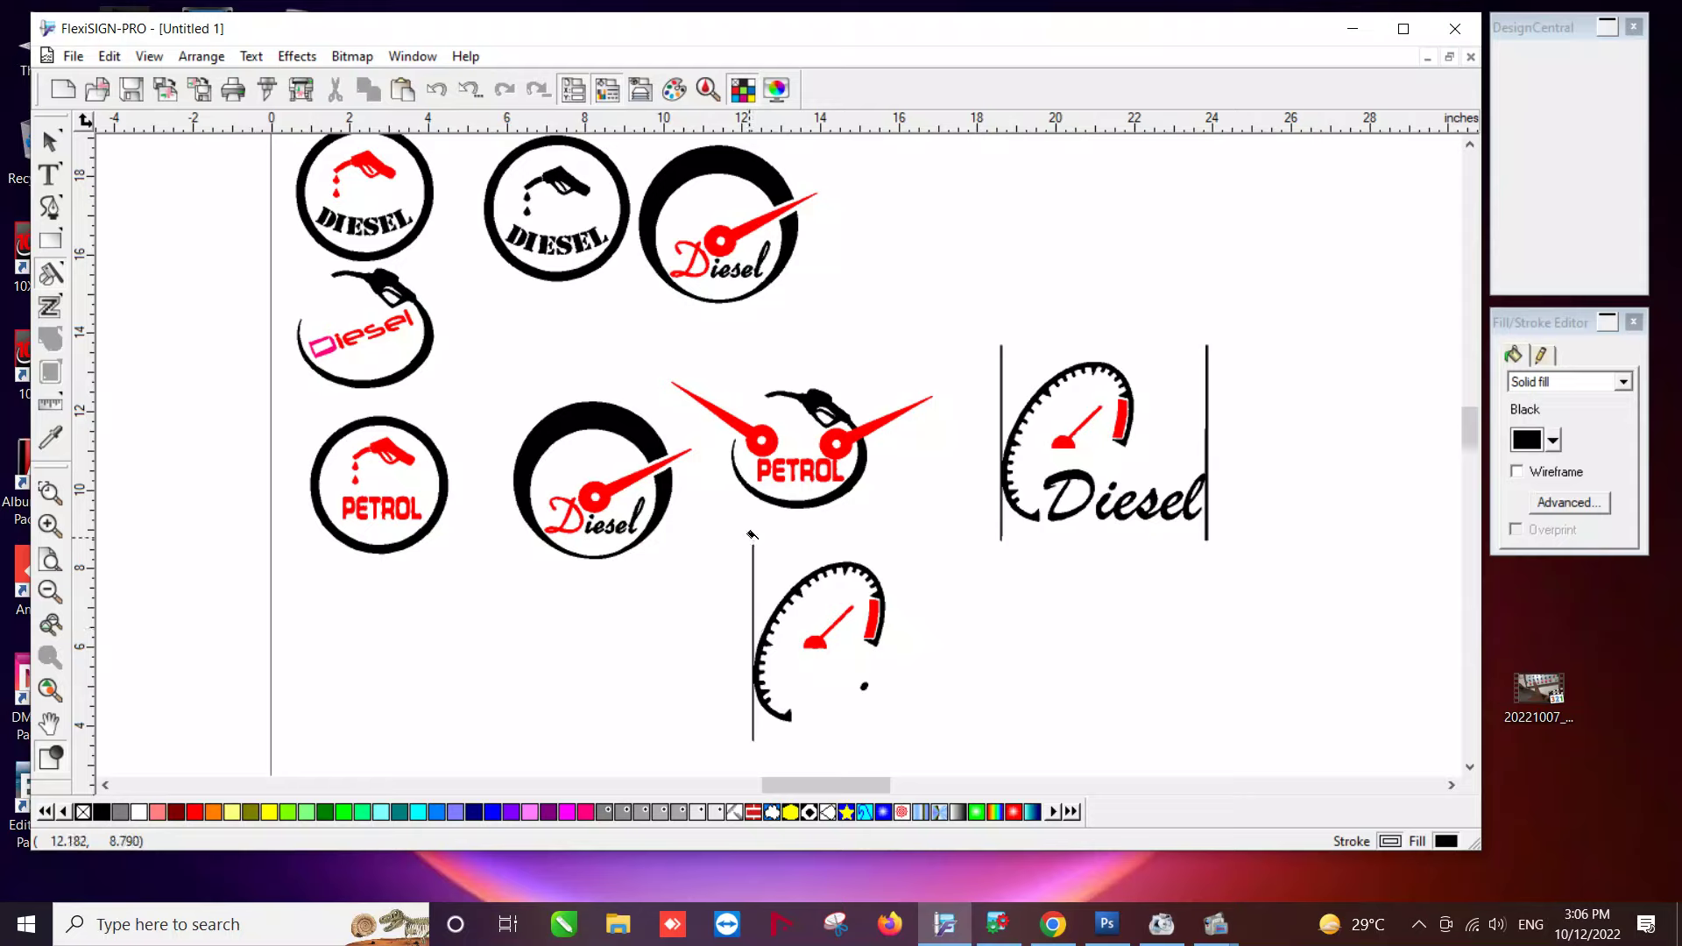
left_click_drag(752, 534, 758, 732)
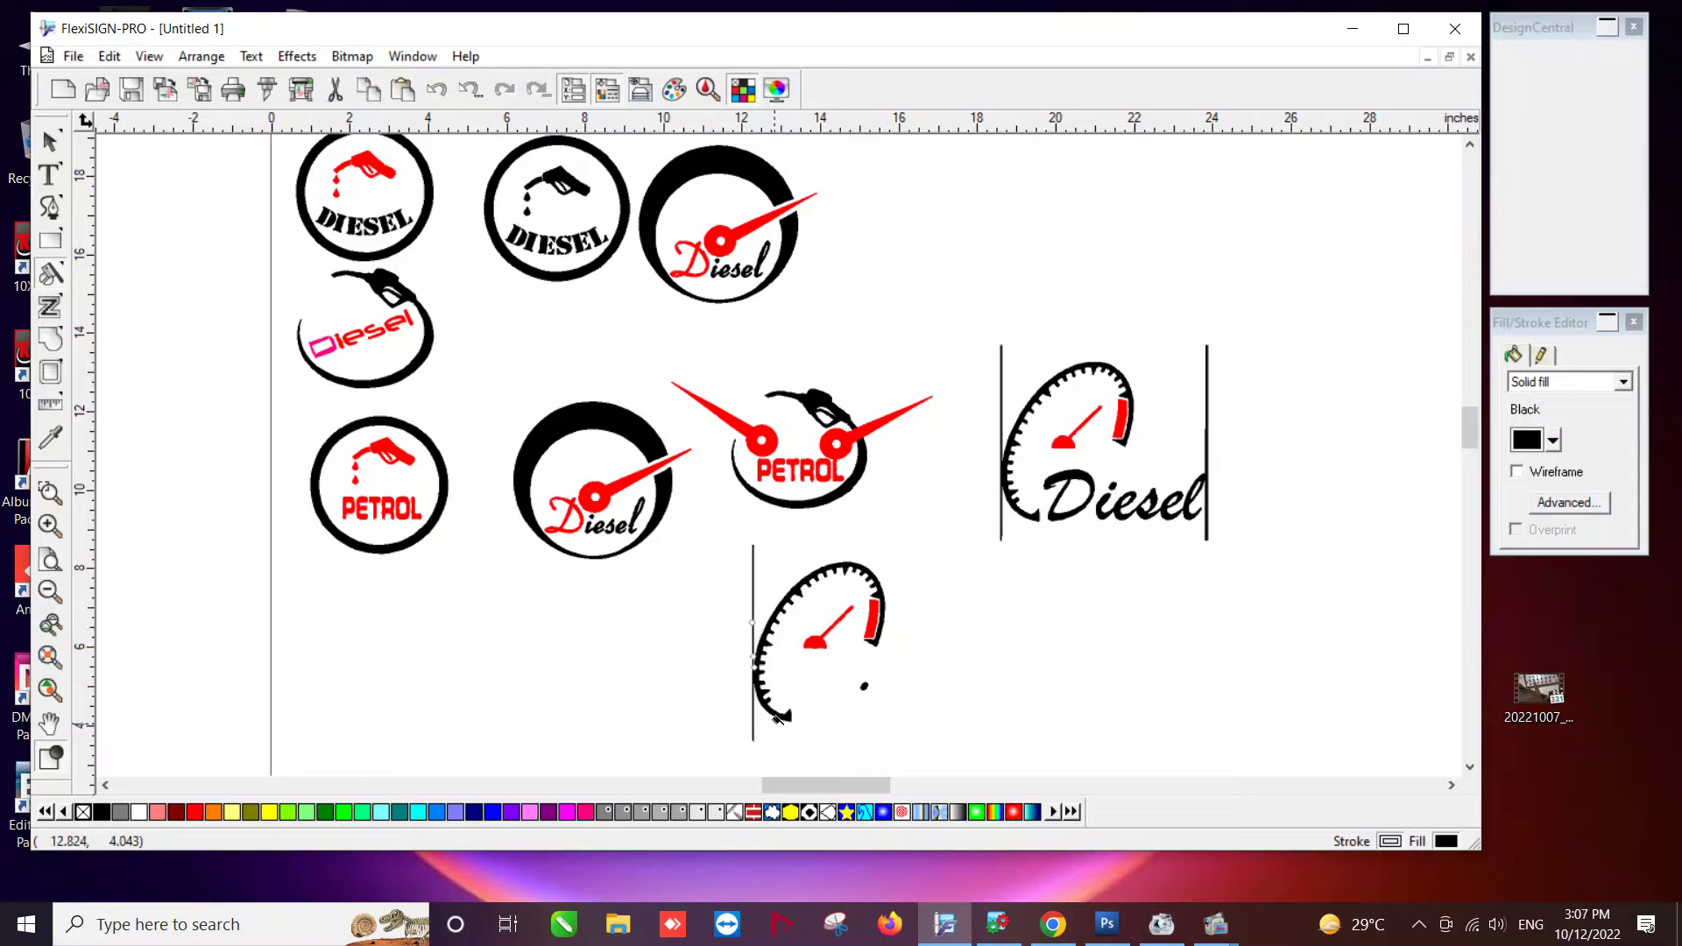
left_click(50, 140)
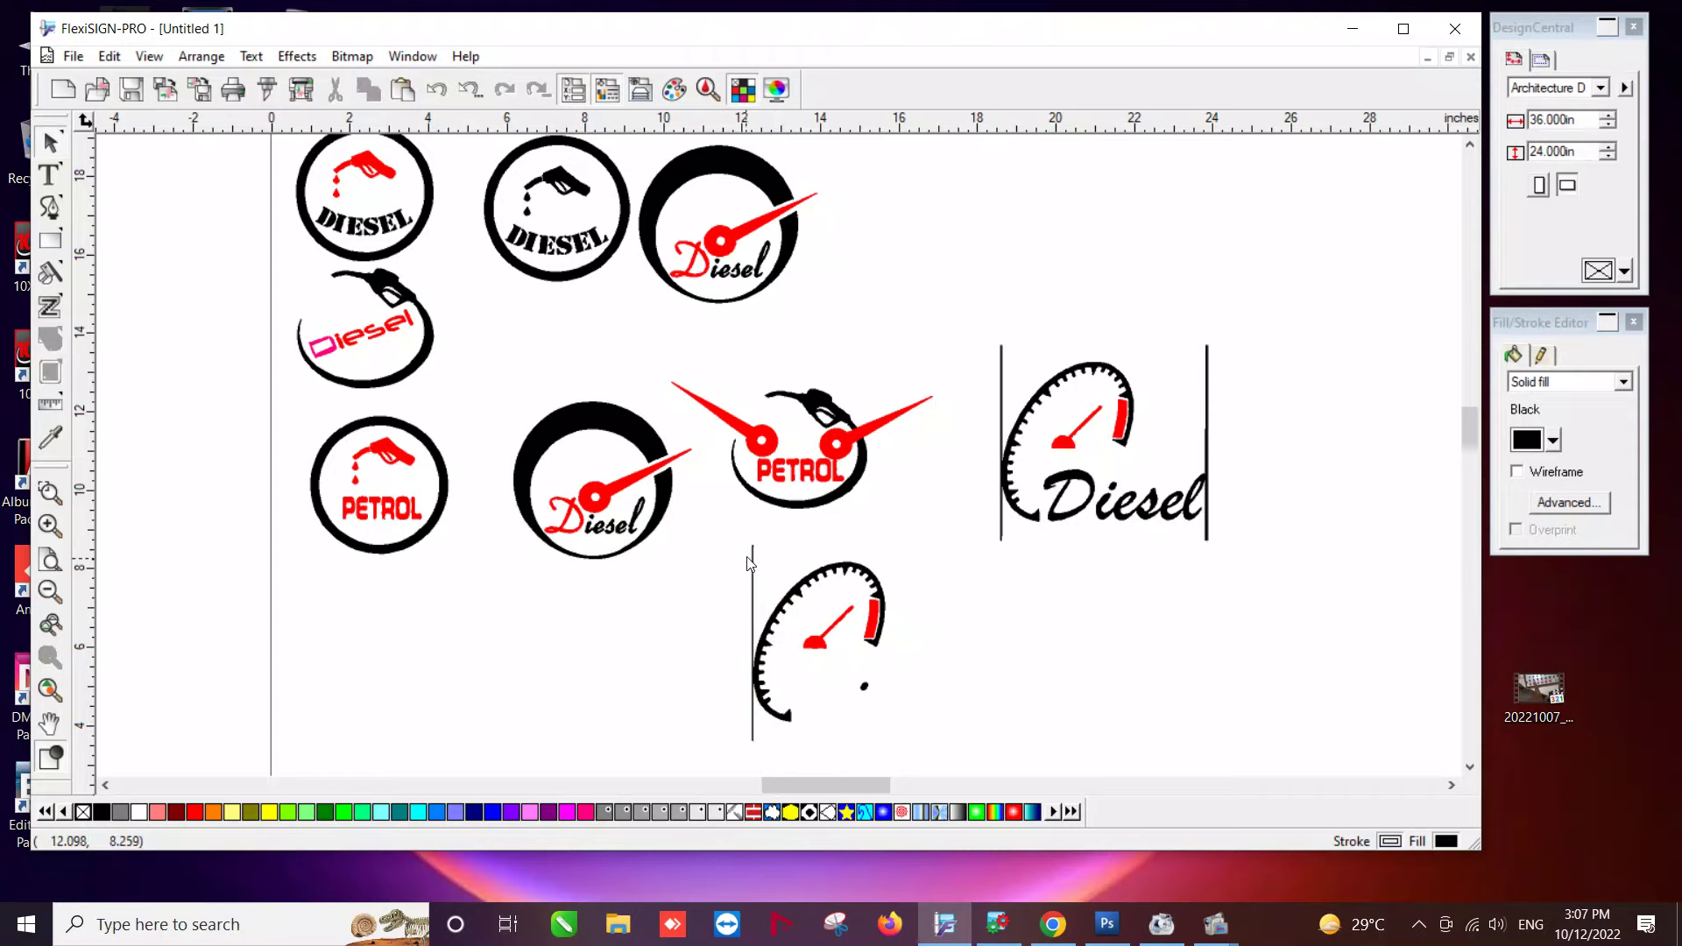
left_click_drag(780, 549, 726, 597)
key("Delete")
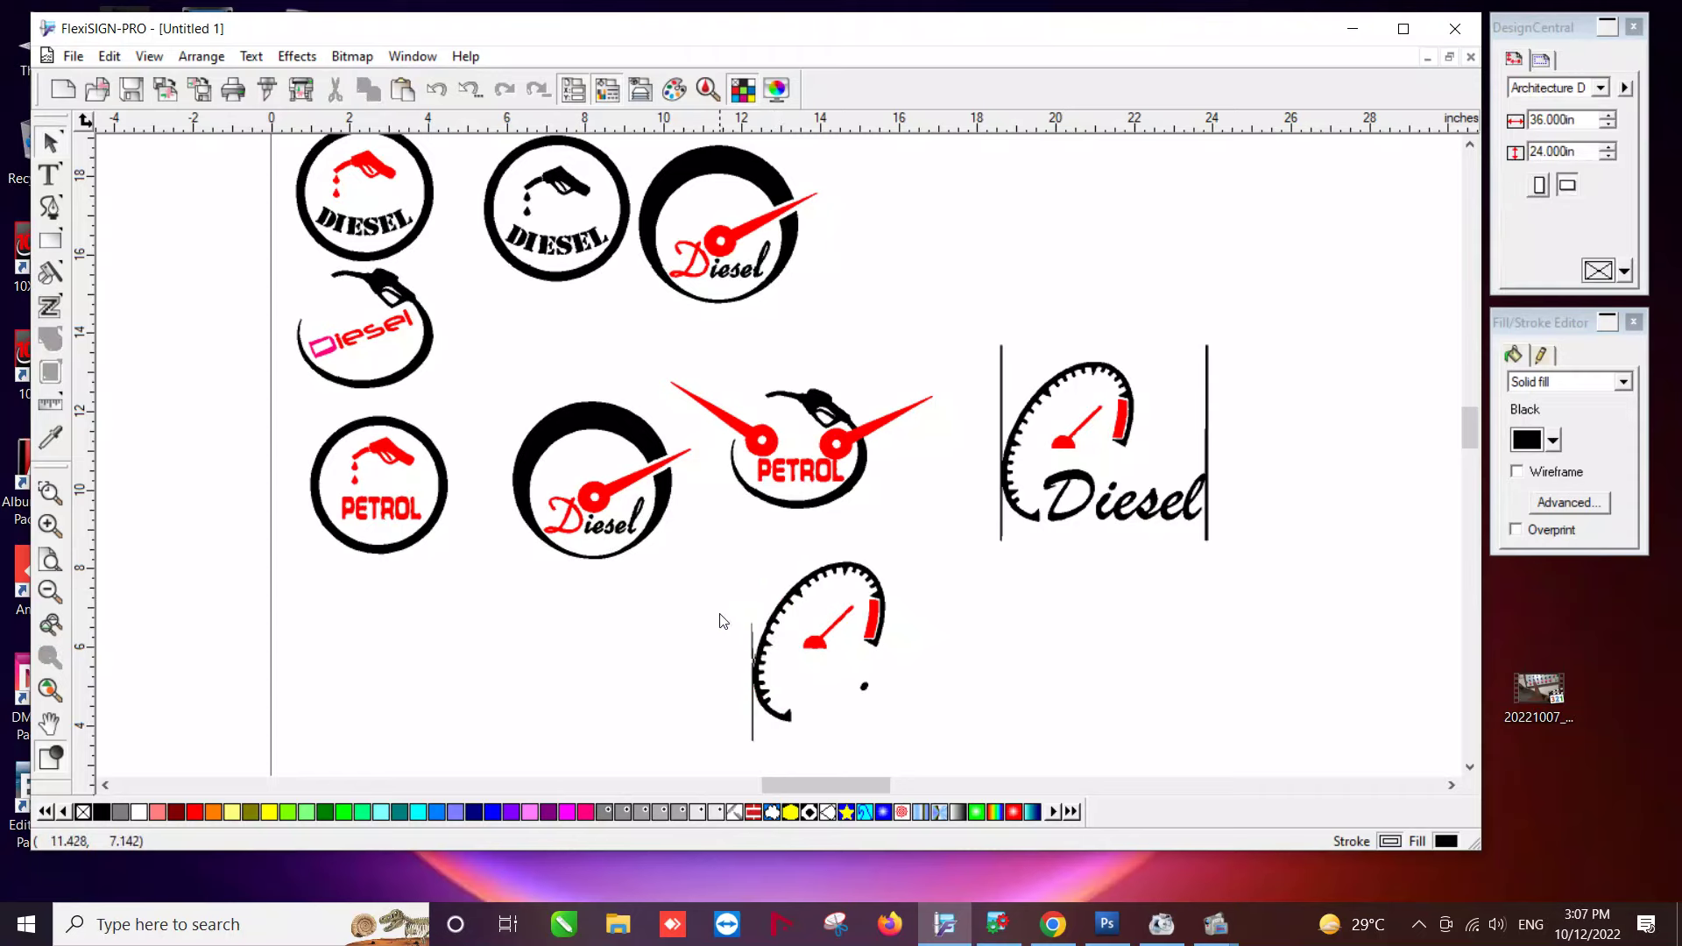
Try to delete the remaining lower piece of the line beside the copied gauge, and undo the deletion.
left_click_drag(726, 715, 770, 745)
key("Delete")
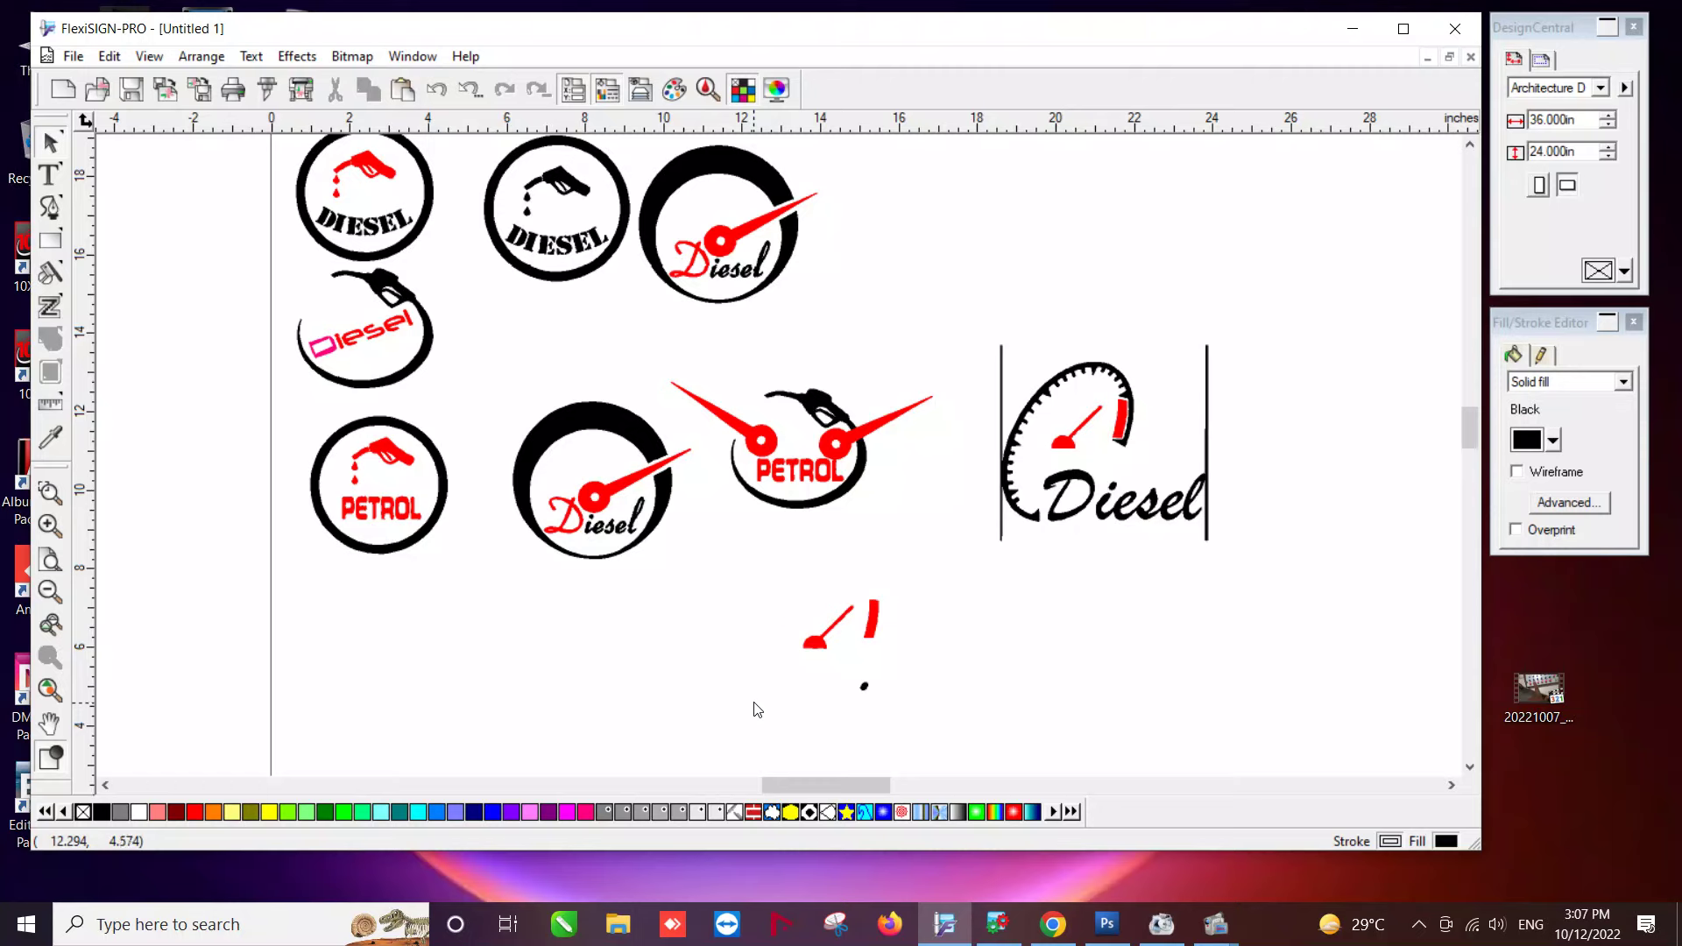
key("ctrl+z")
left_click(706, 627)
left_click(752, 650)
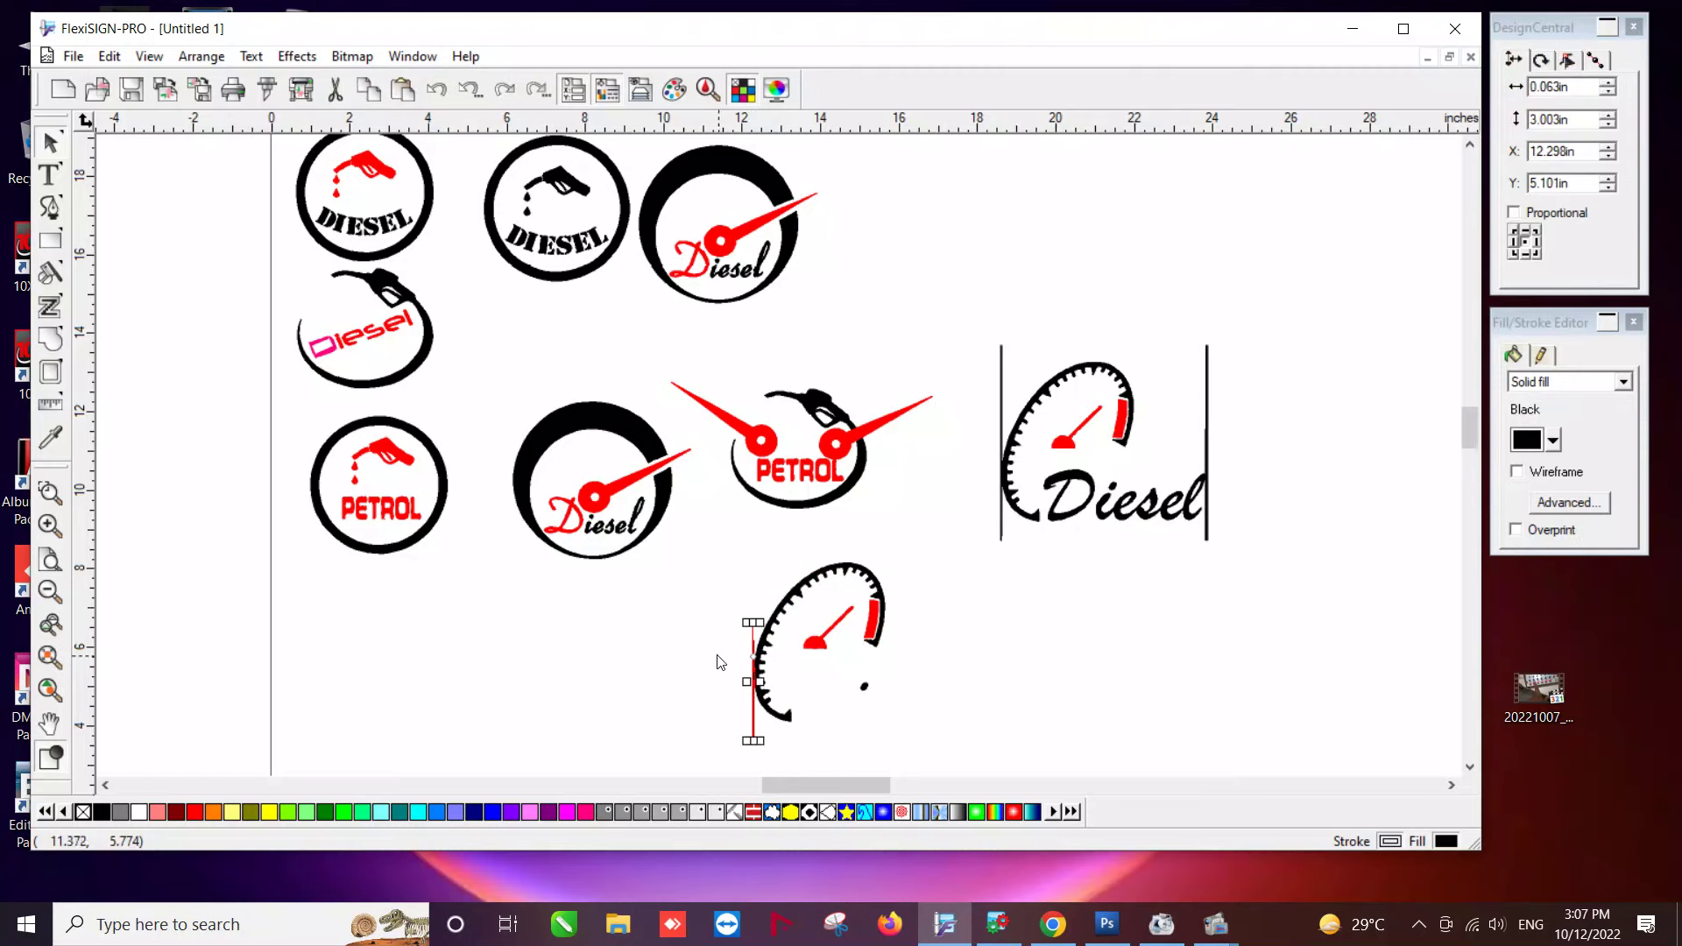
left_click(712, 662)
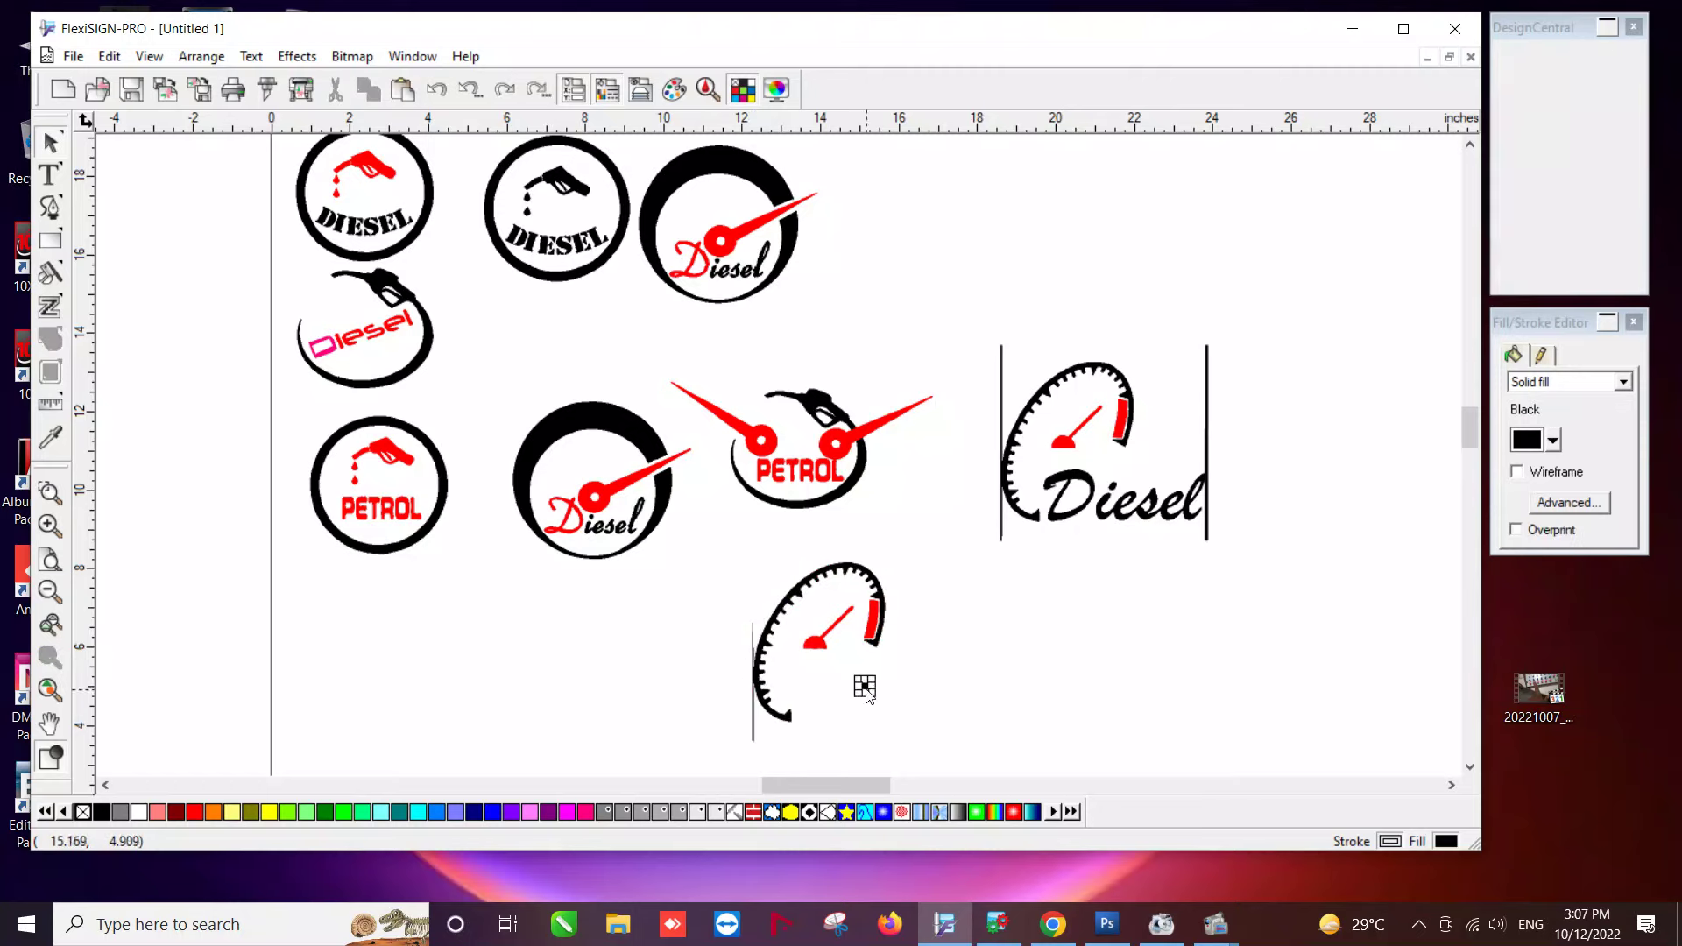
left_click(830, 476)
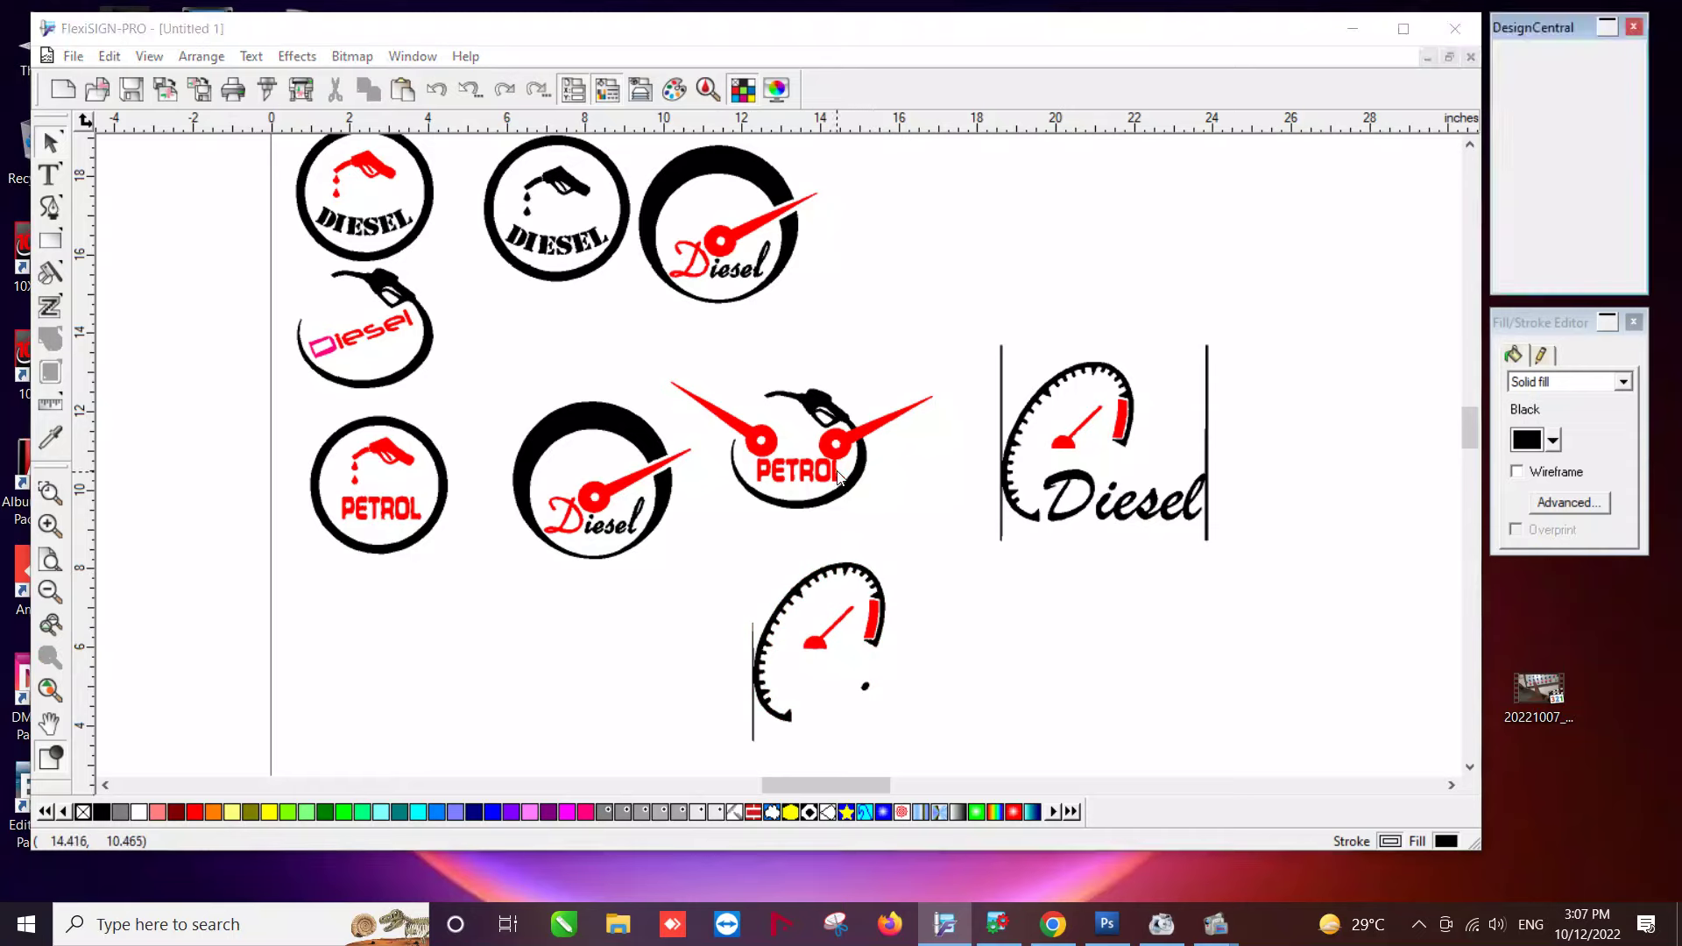
Select all the PETROL letters of the hose logo and place a copy of them inside the copied toothed gauge, below its needle.
left_click(798, 482, "shift")
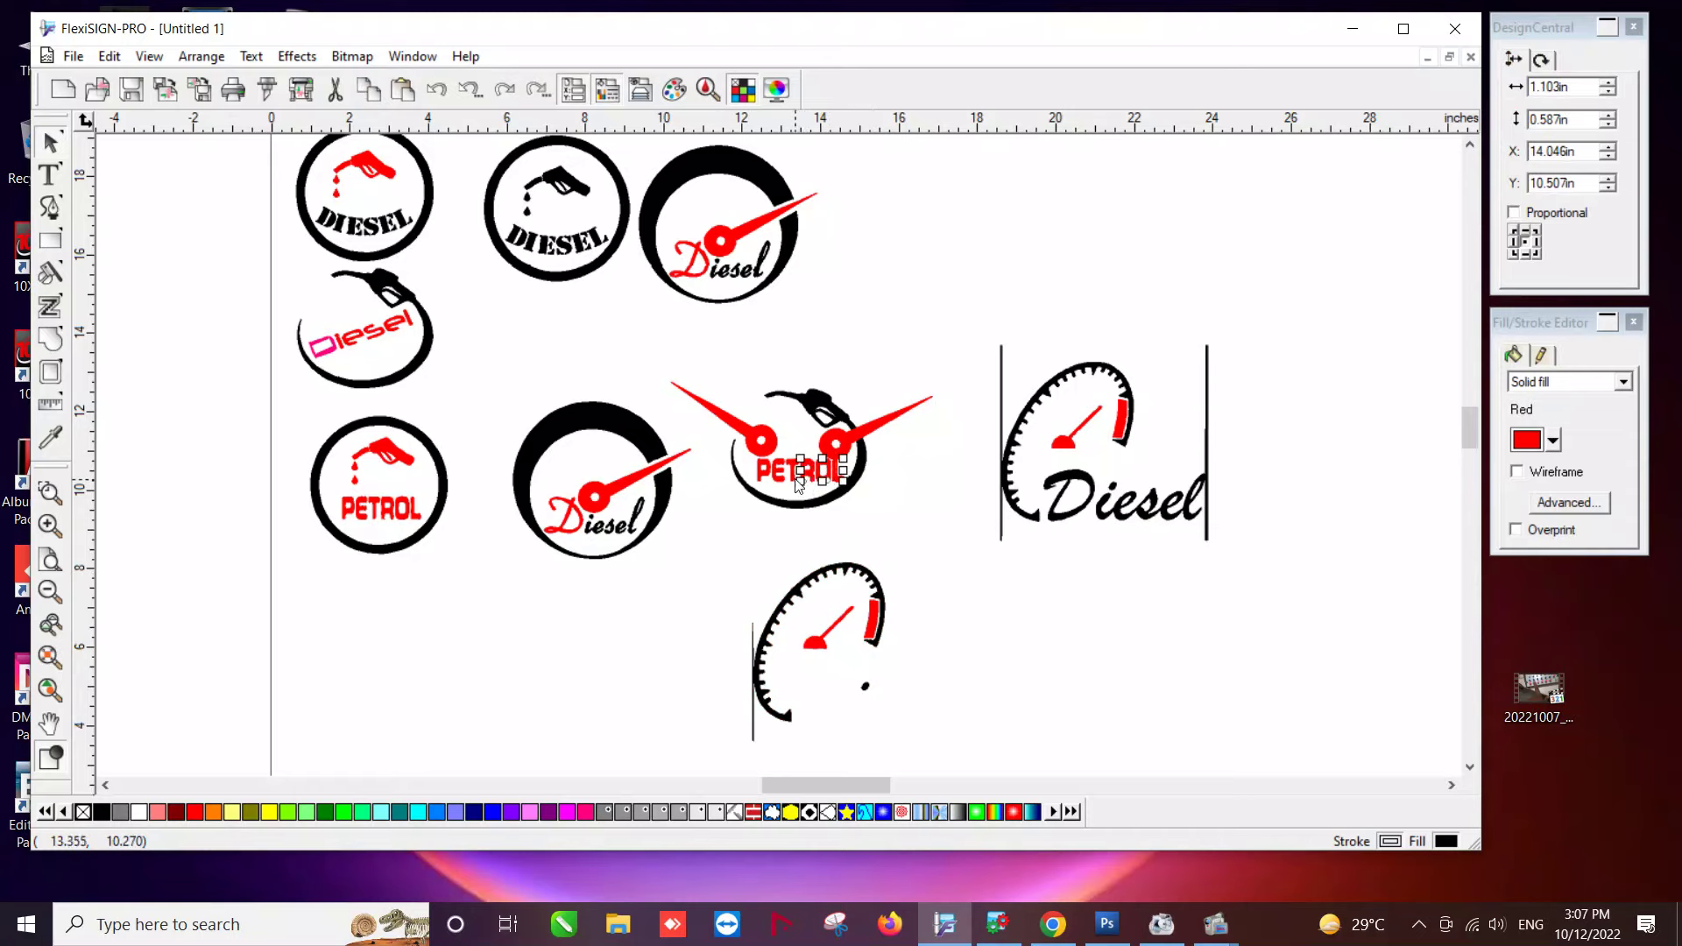
left_click(785, 482, "shift")
left_click(774, 481, "shift")
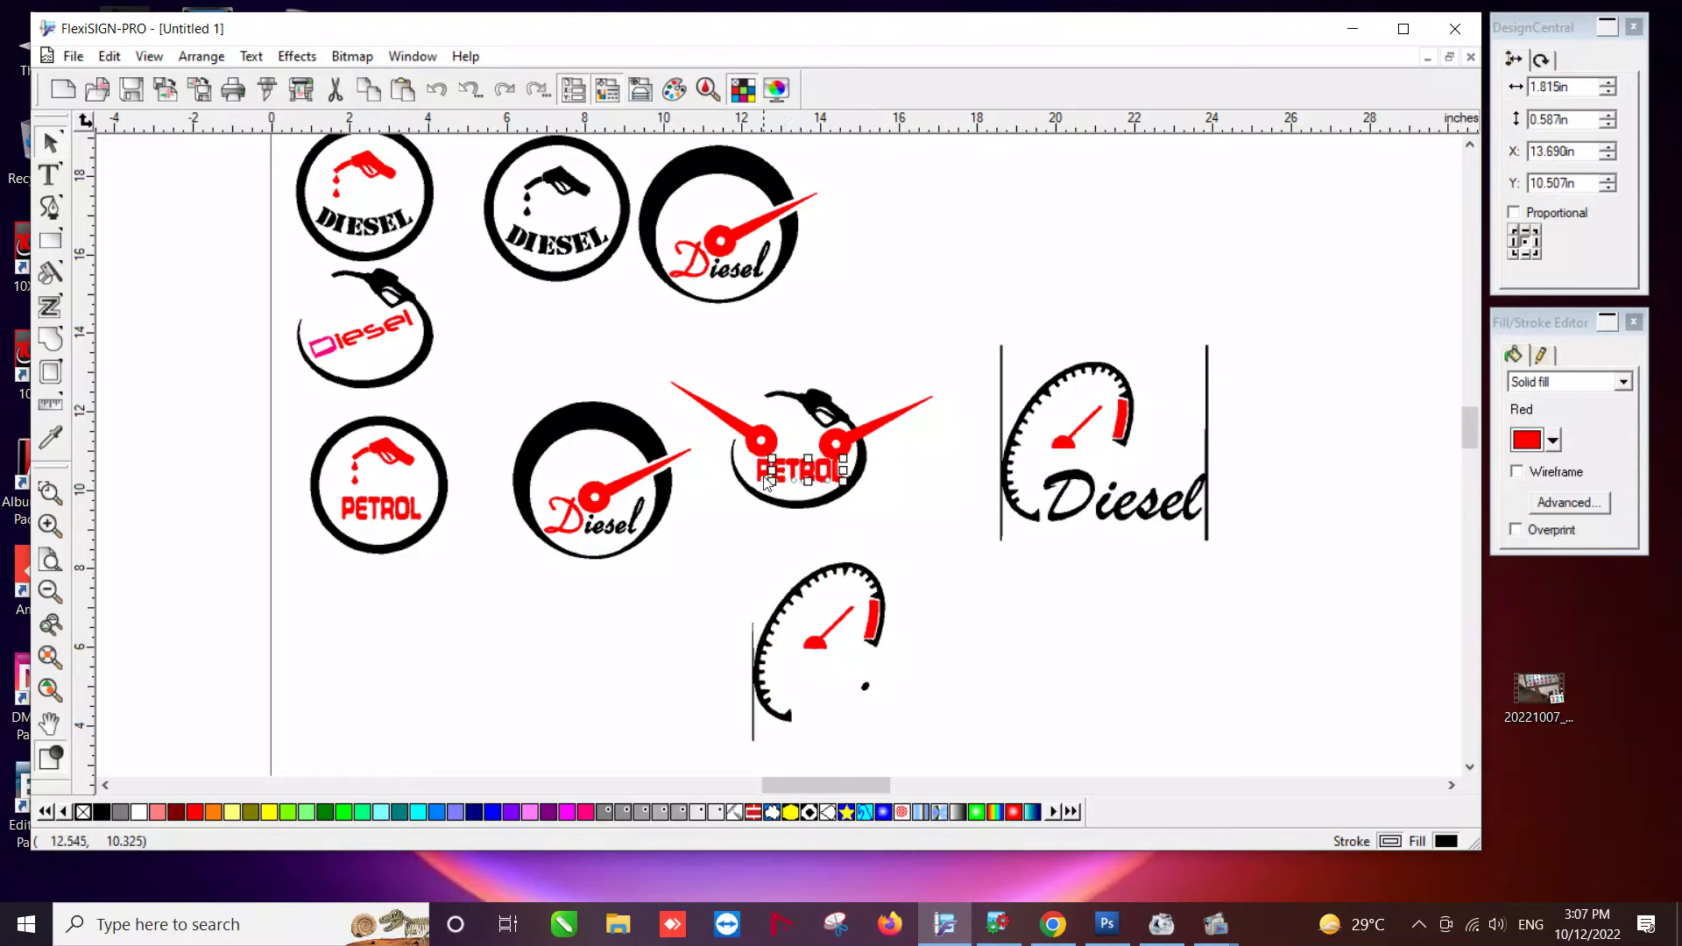
left_click(761, 472, "shift")
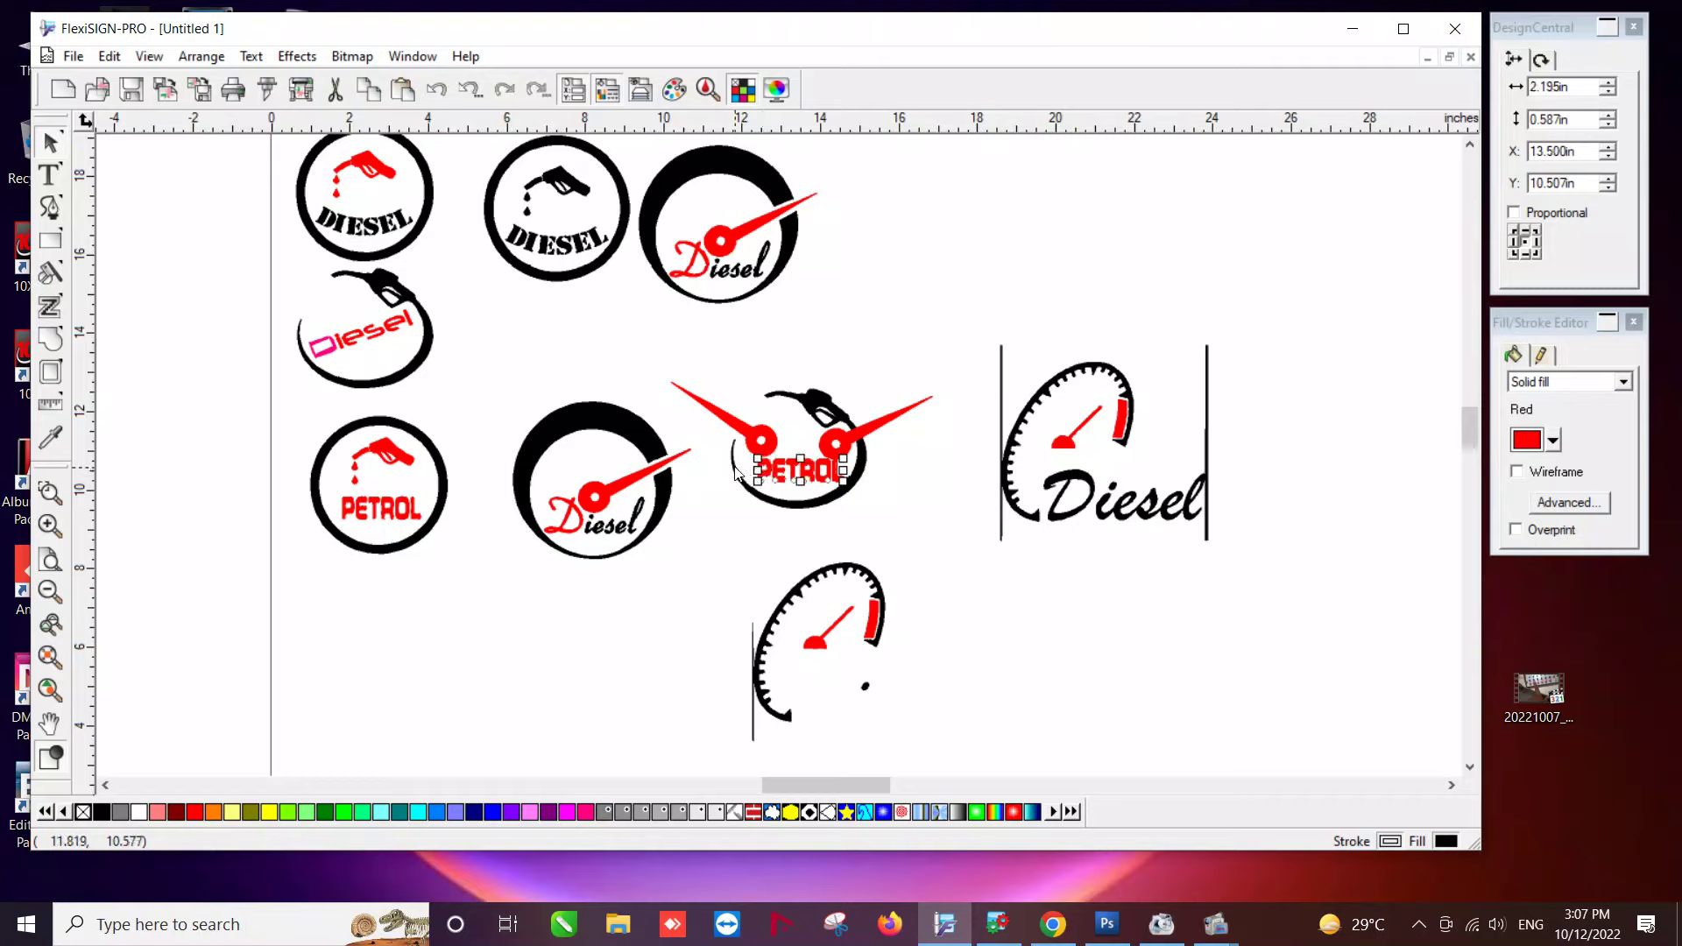
left_click_drag(827, 462, 848, 663)
left_click(885, 703)
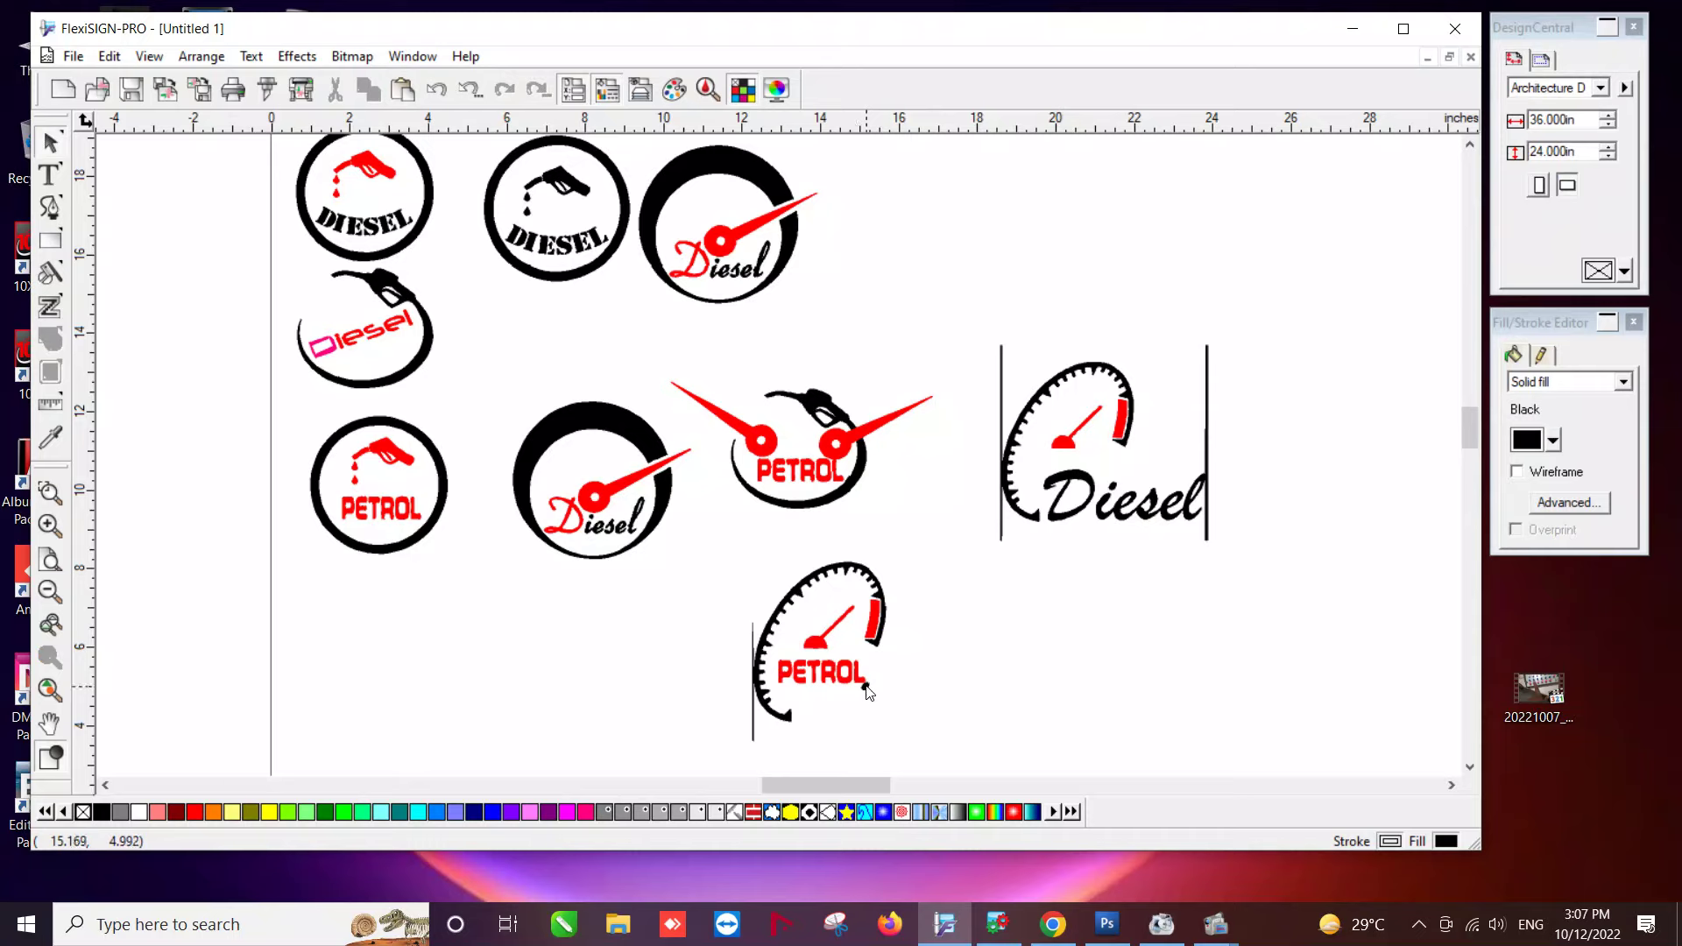
Delete the leftover black dot beside the copied PETROL lettering and enlarge the lettering so it extends past the gauge's open side.
left_click(866, 688)
left_click(876, 697)
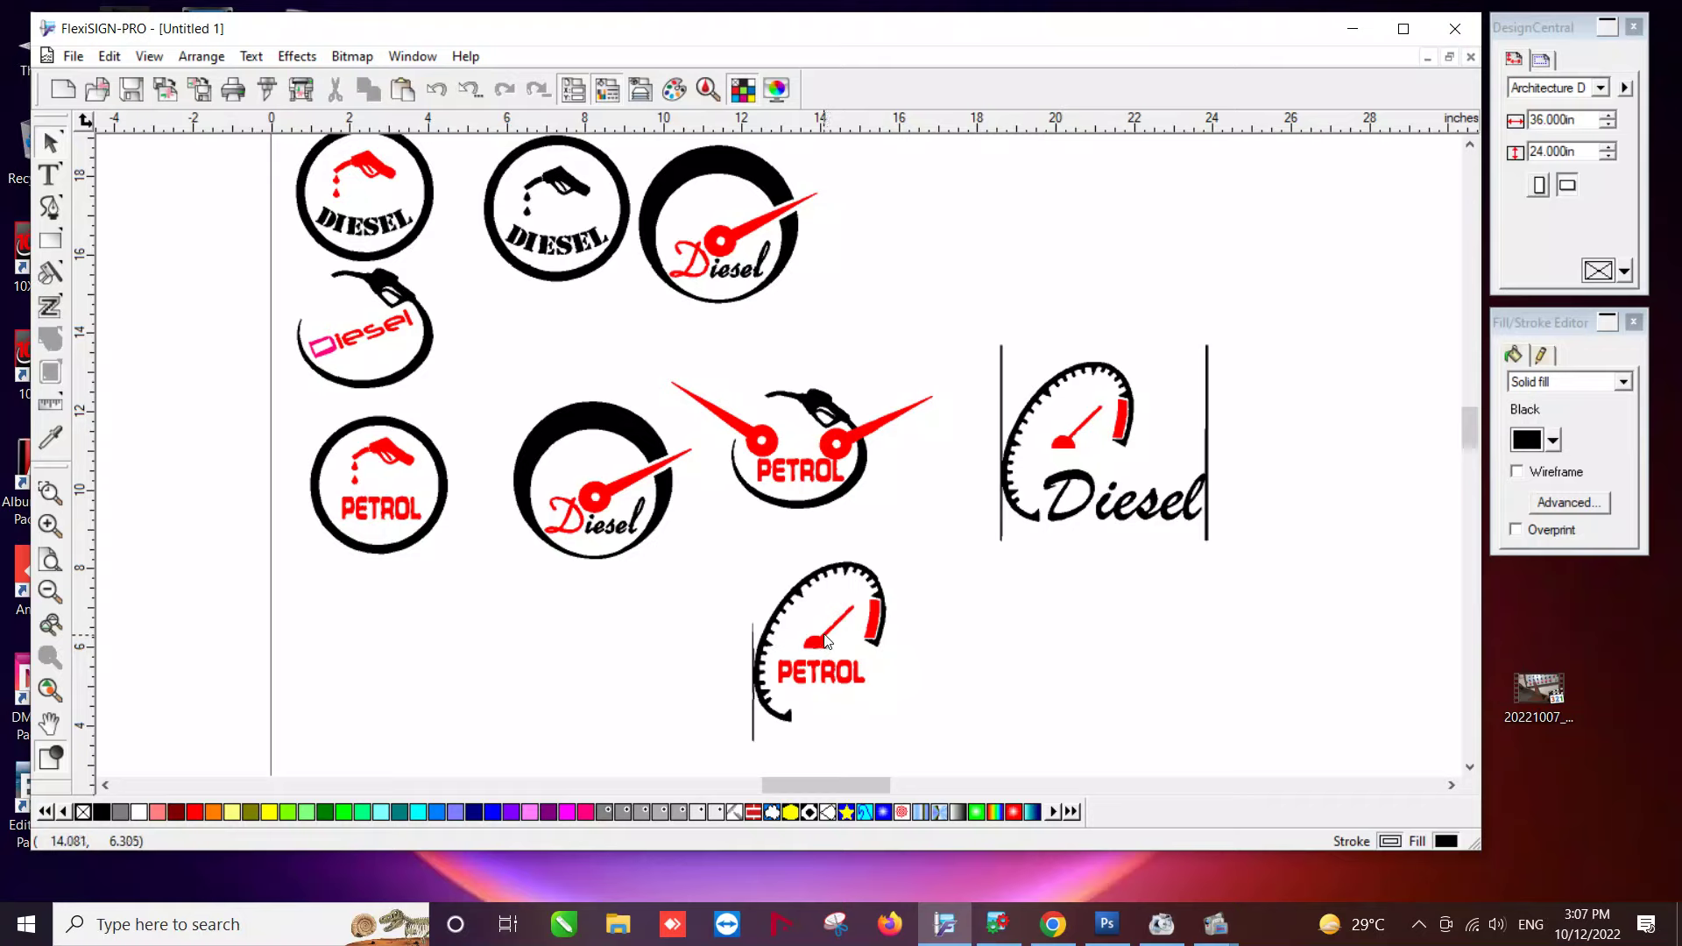
left_click(849, 681)
mouse_move(872, 693)
left_mouse_down()
mouse_move(907, 694)
mouse_move(892, 691)
left_mouse_up()
left_click(951, 702)
left_click(900, 691)
left_click(1016, 702)
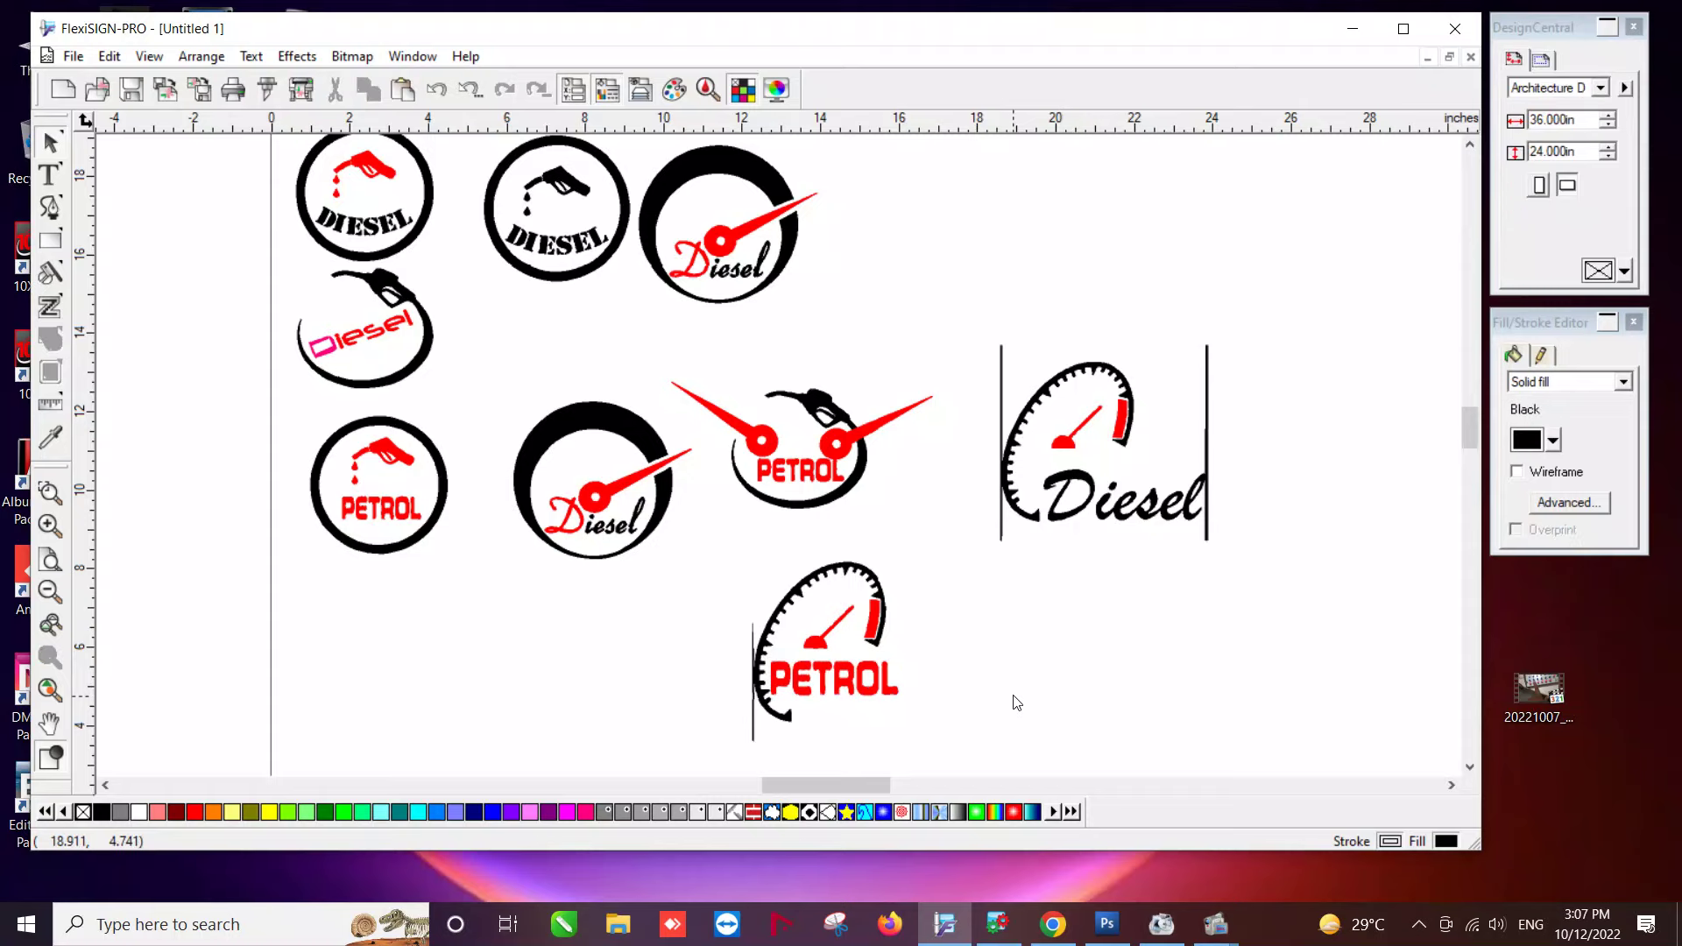
Duplicate the red needle of the PETROL toothed gauge and rotate the copy a quarter turn counterclockwise so the two needles cross.
left_click(819, 646)
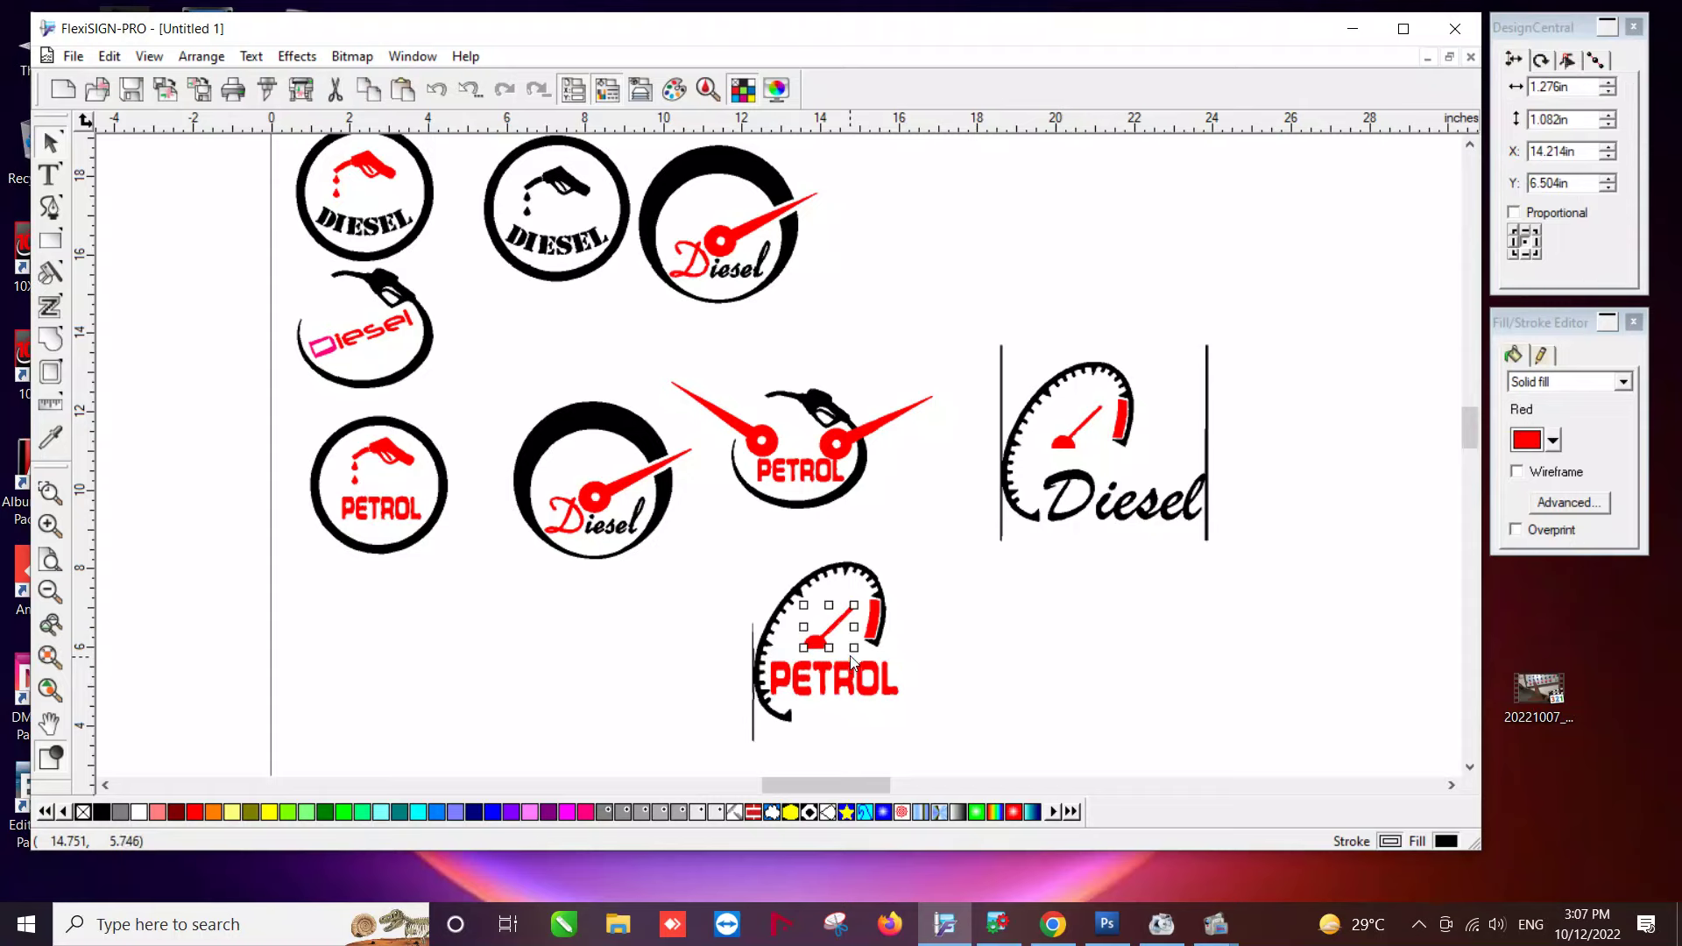
left_click_drag(822, 663, 801, 614)
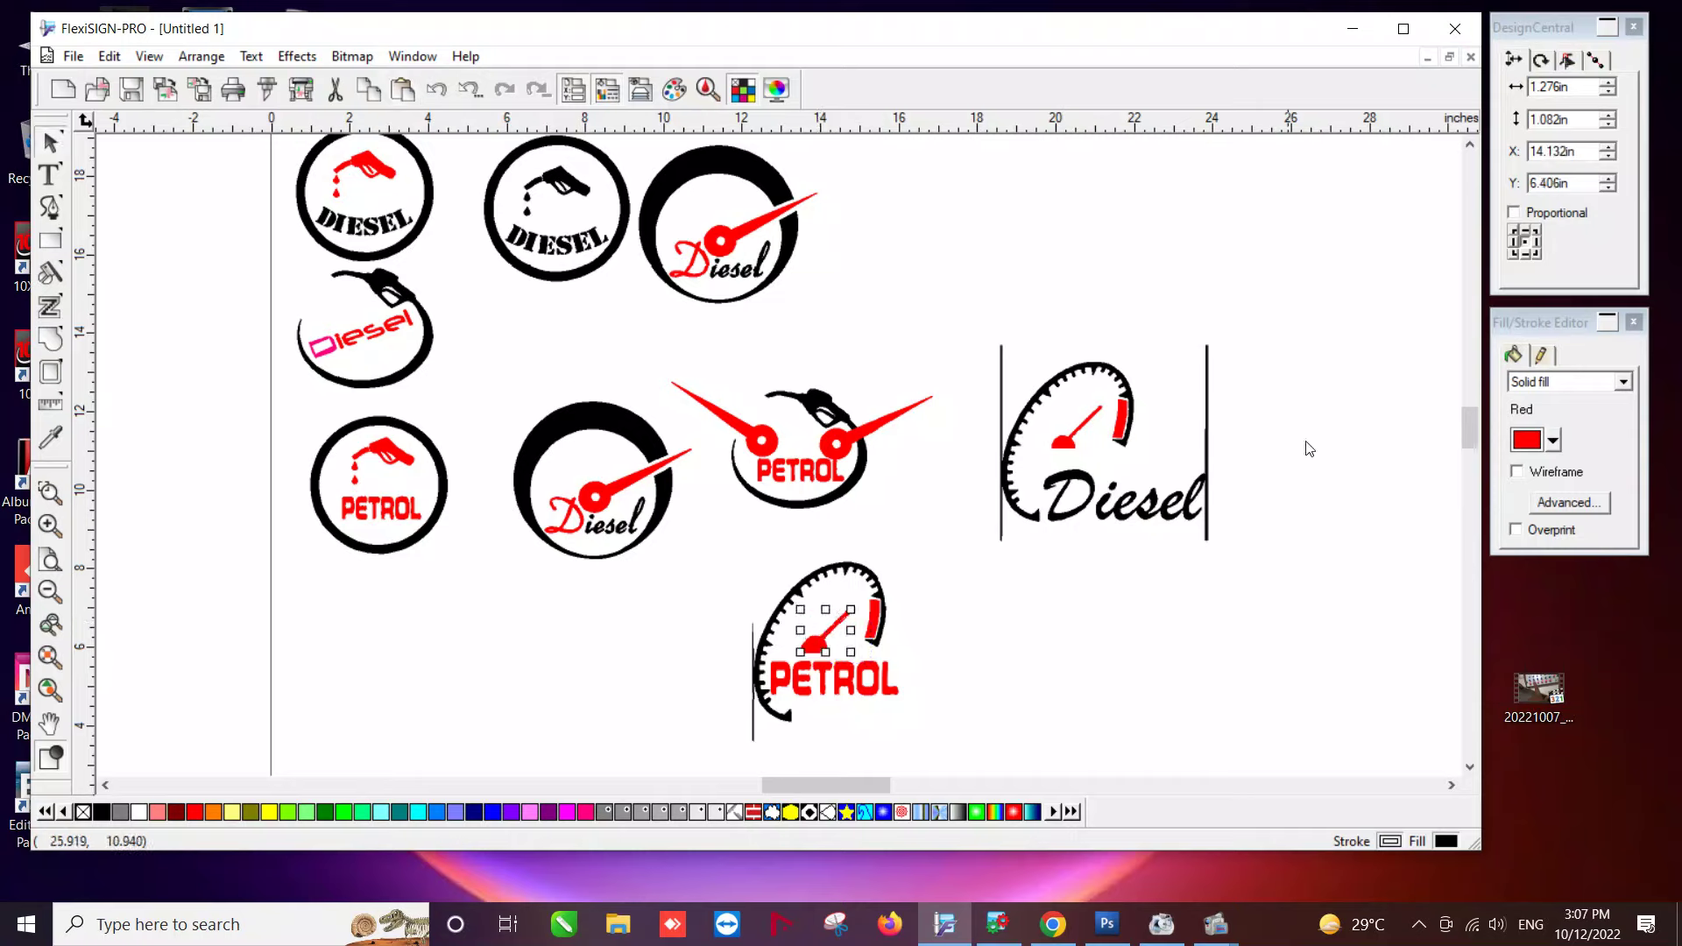
left_click(1541, 59)
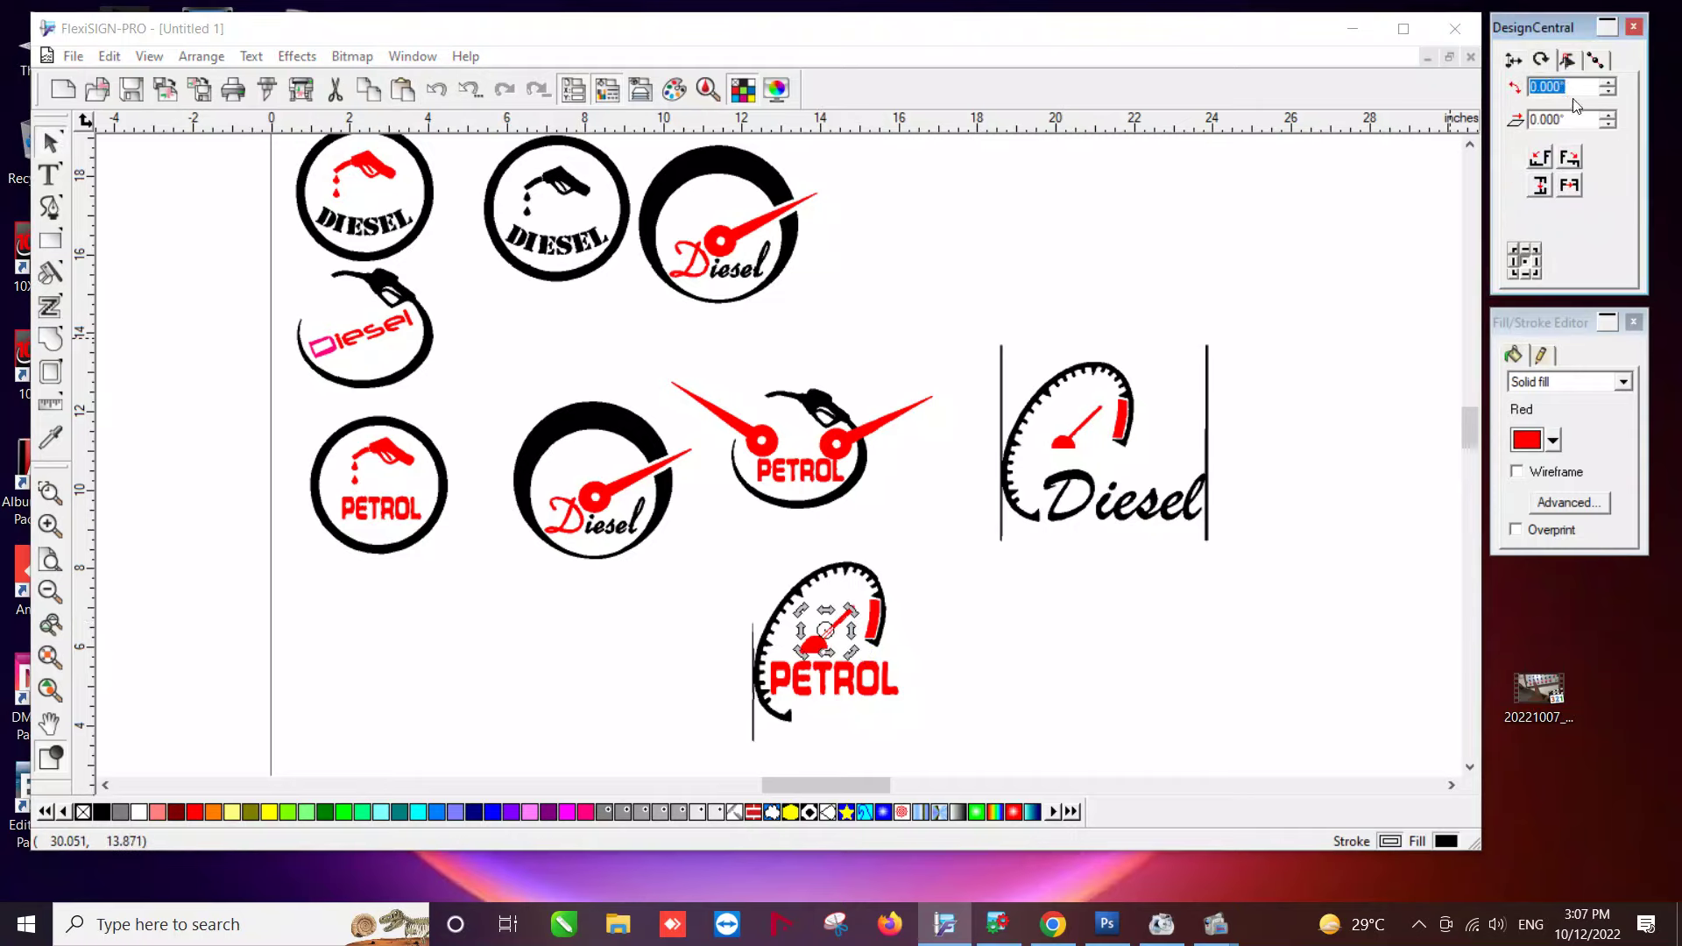
left_click(1610, 82)
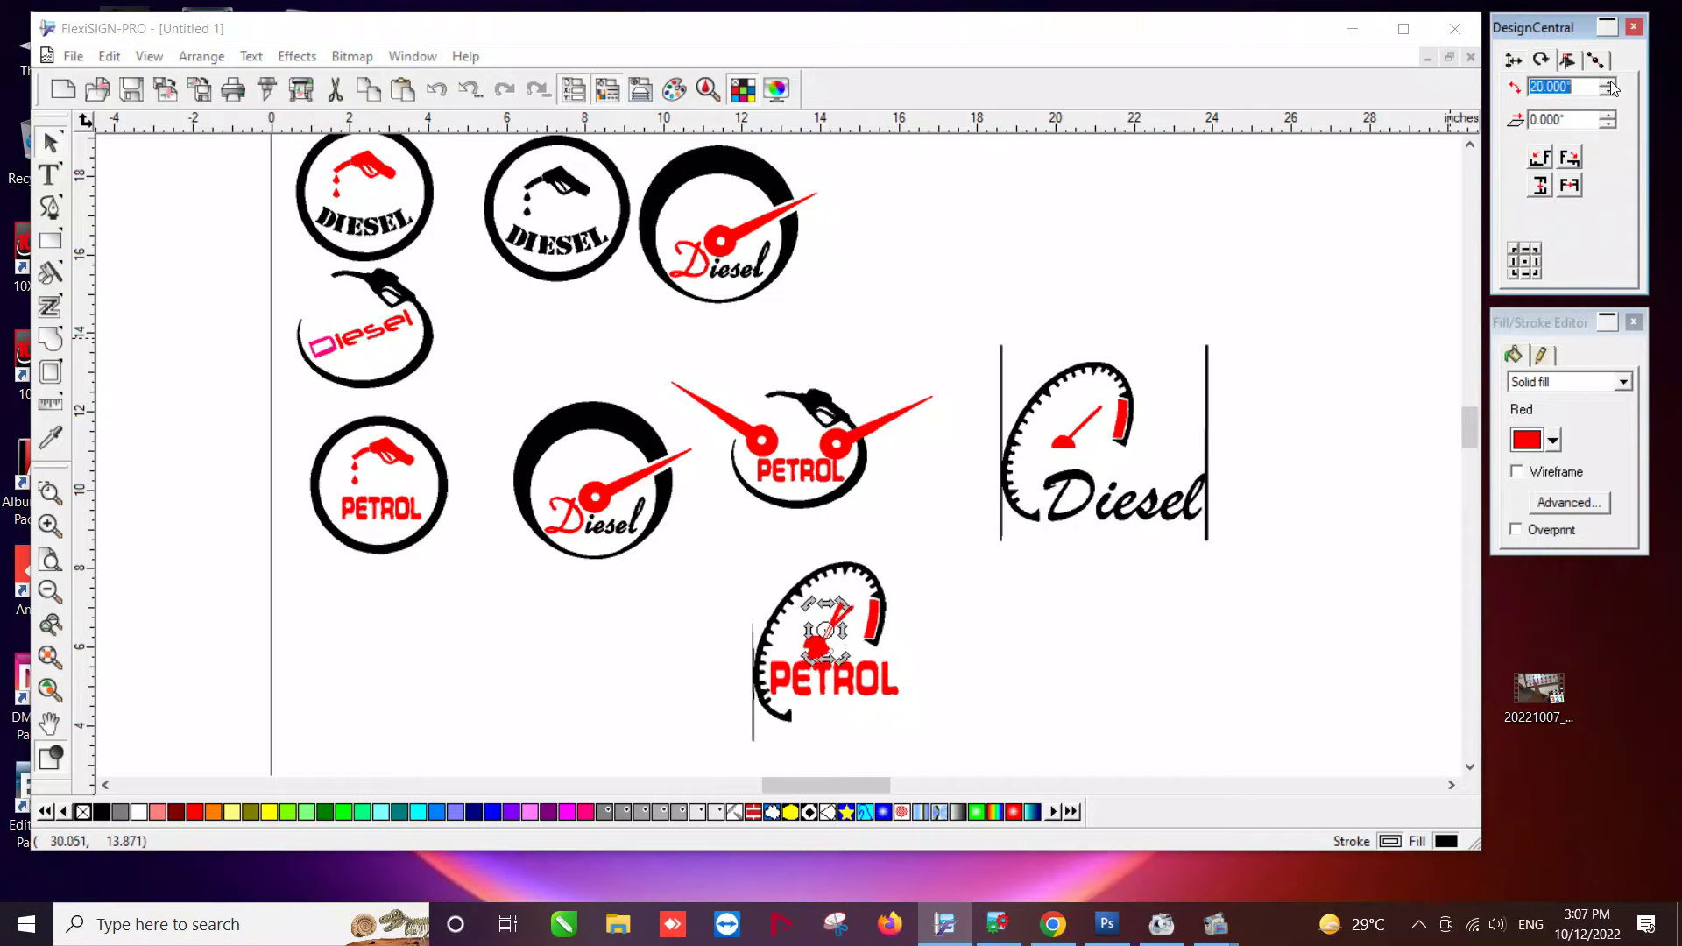
left_click(1610, 82)
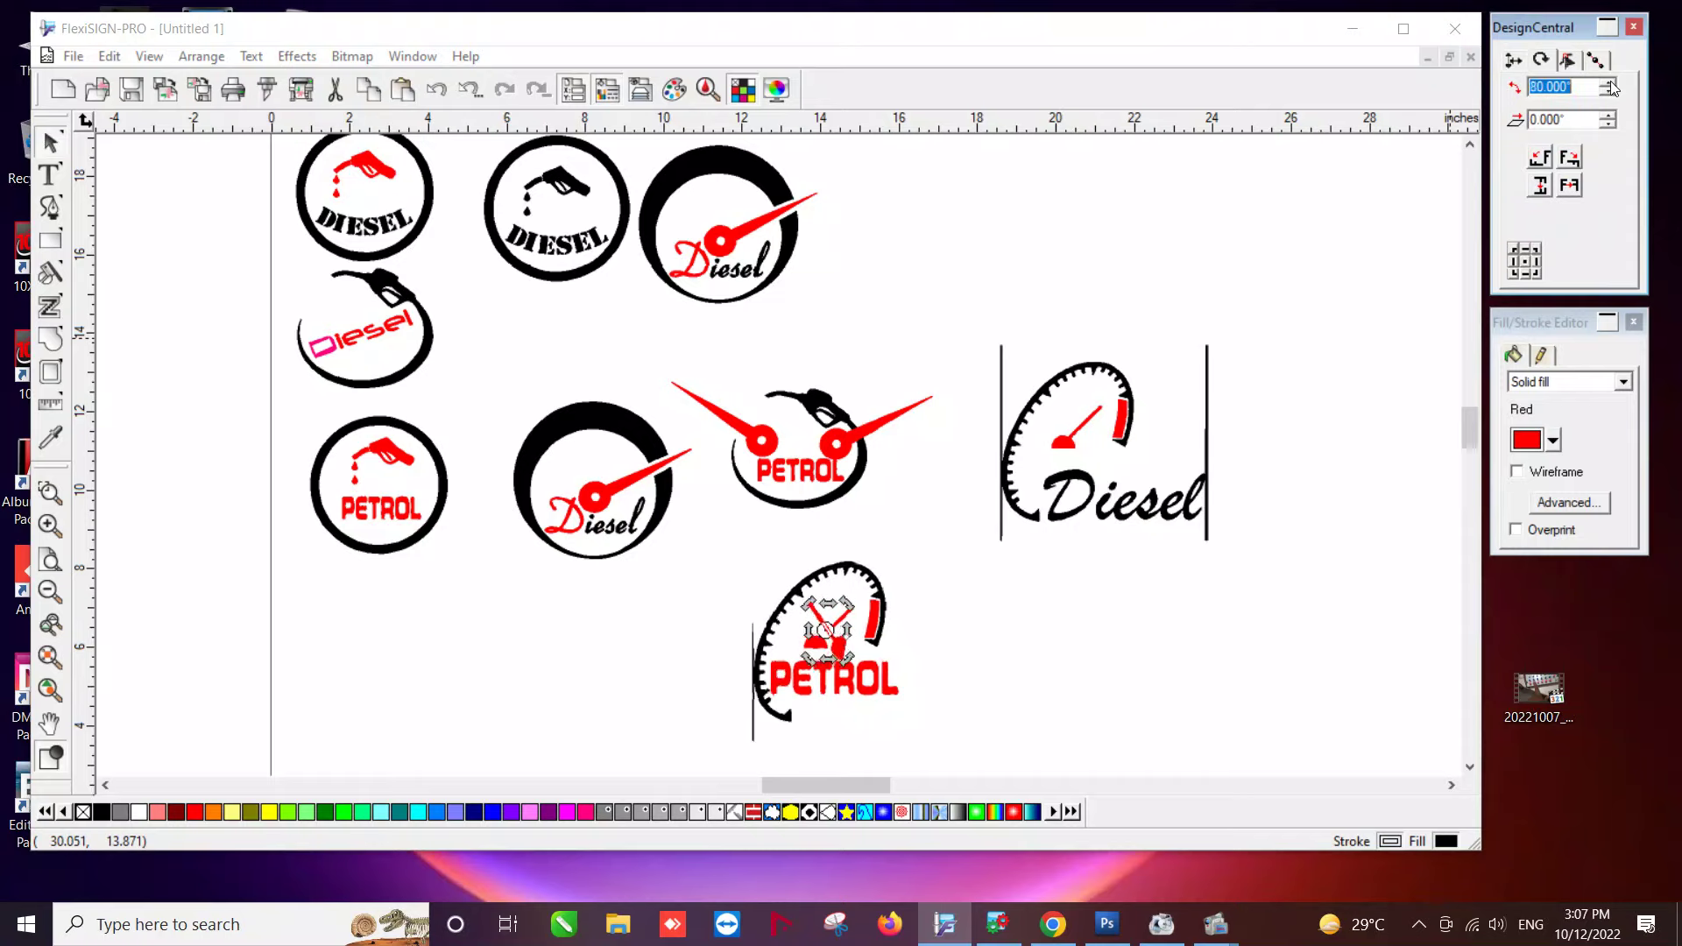
left_click(1178, 605)
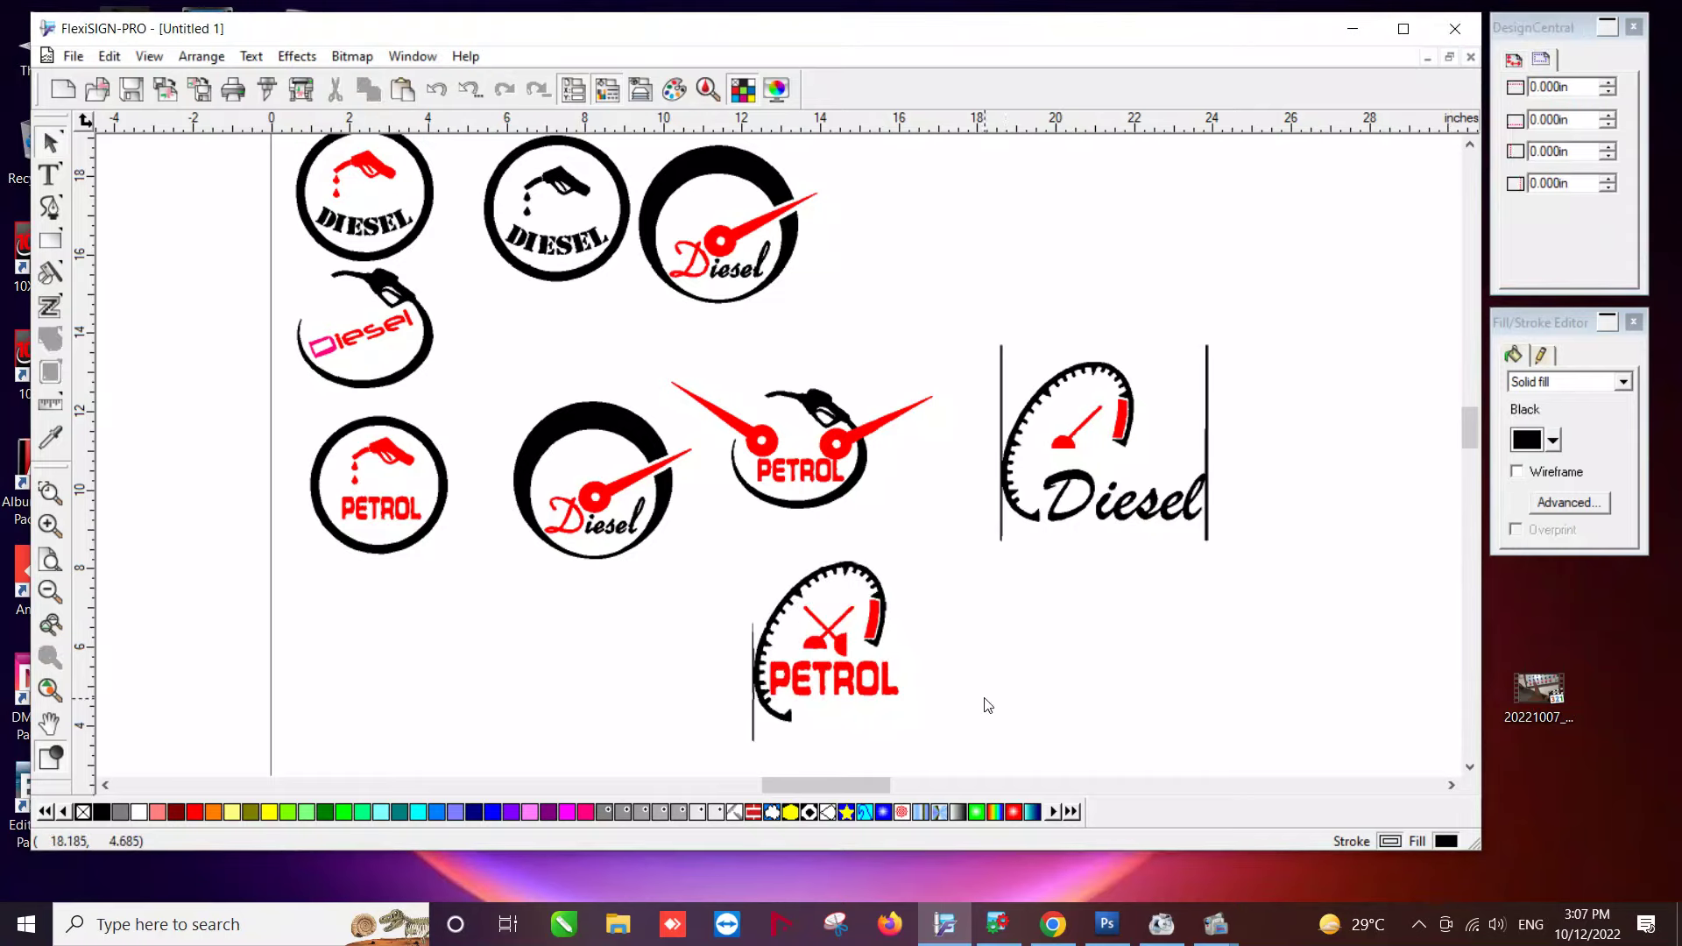
Move the rotated needle onto the original needle's base, shrink it to about 0.76 × 0.89 in, and align the two bases.
key("z")
left_click_drag(739, 589, 964, 748)
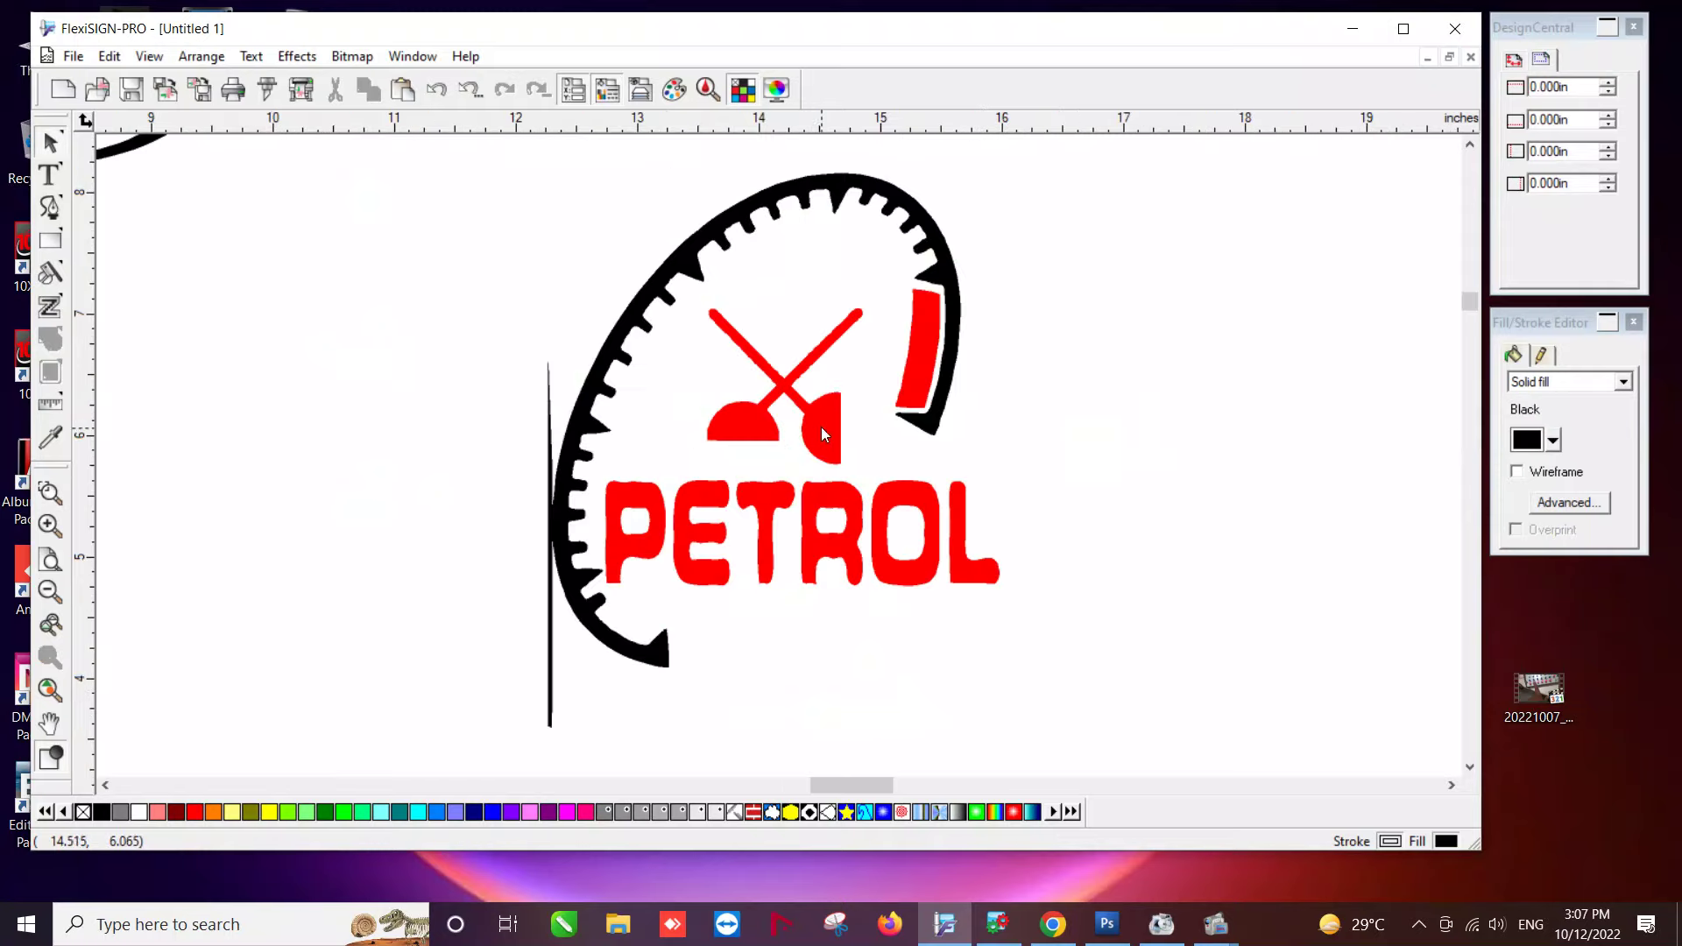
left_click_drag(821, 428, 763, 430)
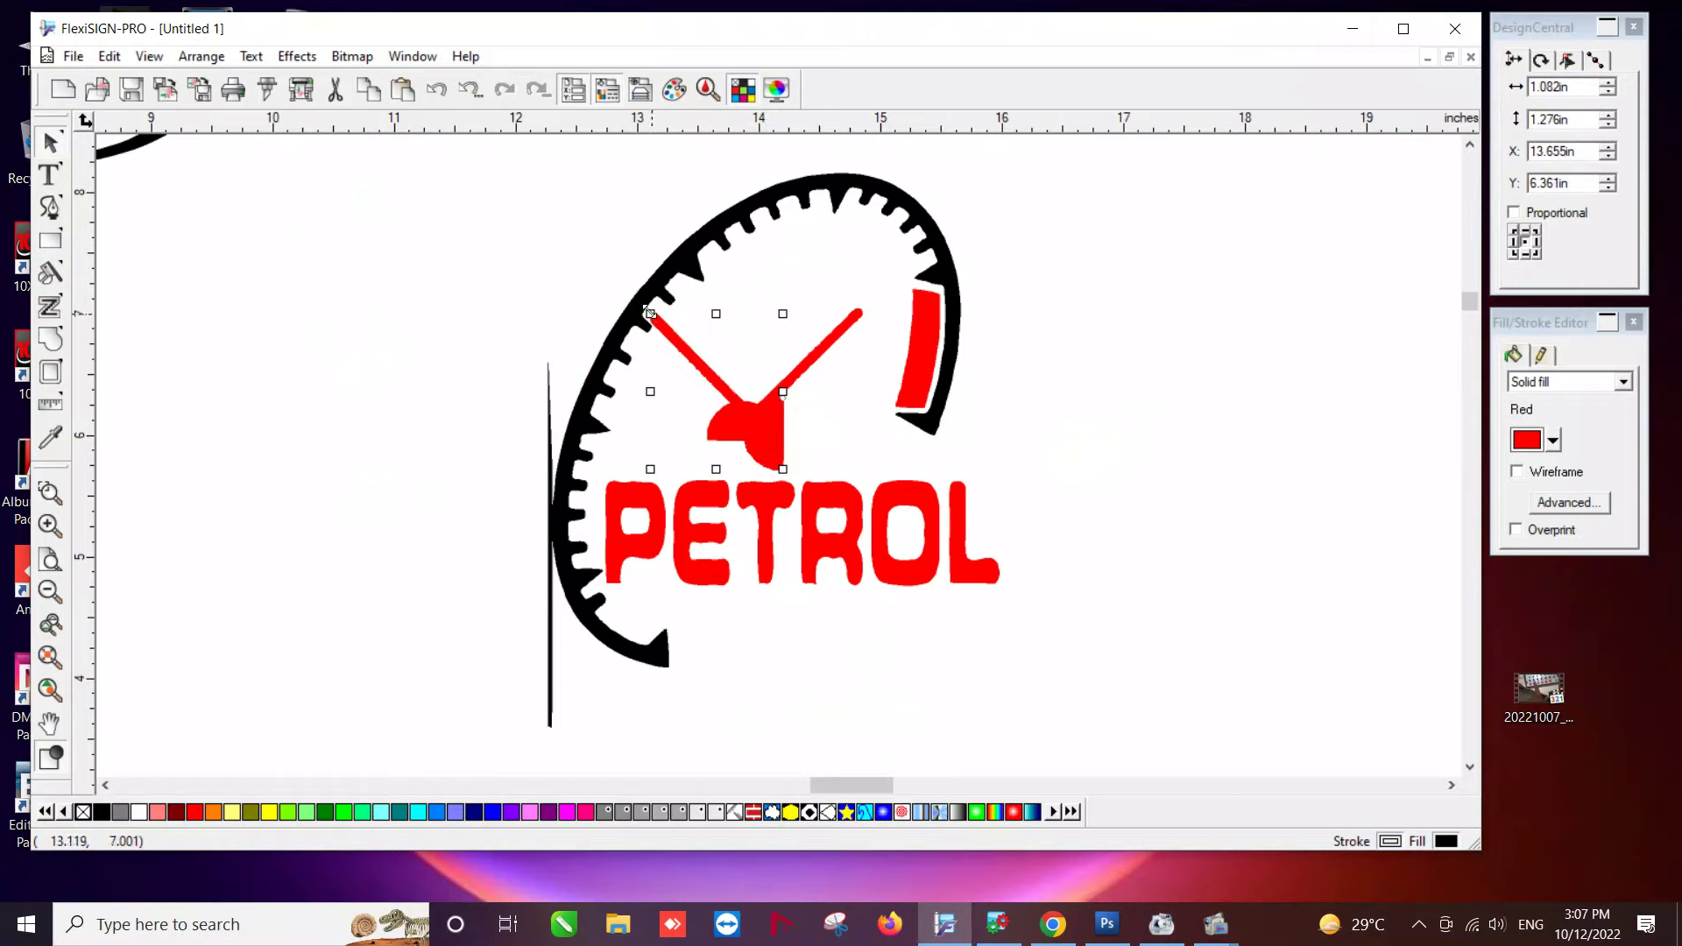
left_click_drag(649, 313, 692, 360)
mouse_move(769, 437)
left_mouse_down()
mouse_move(739, 417)
mouse_move(760, 417)
left_mouse_up()
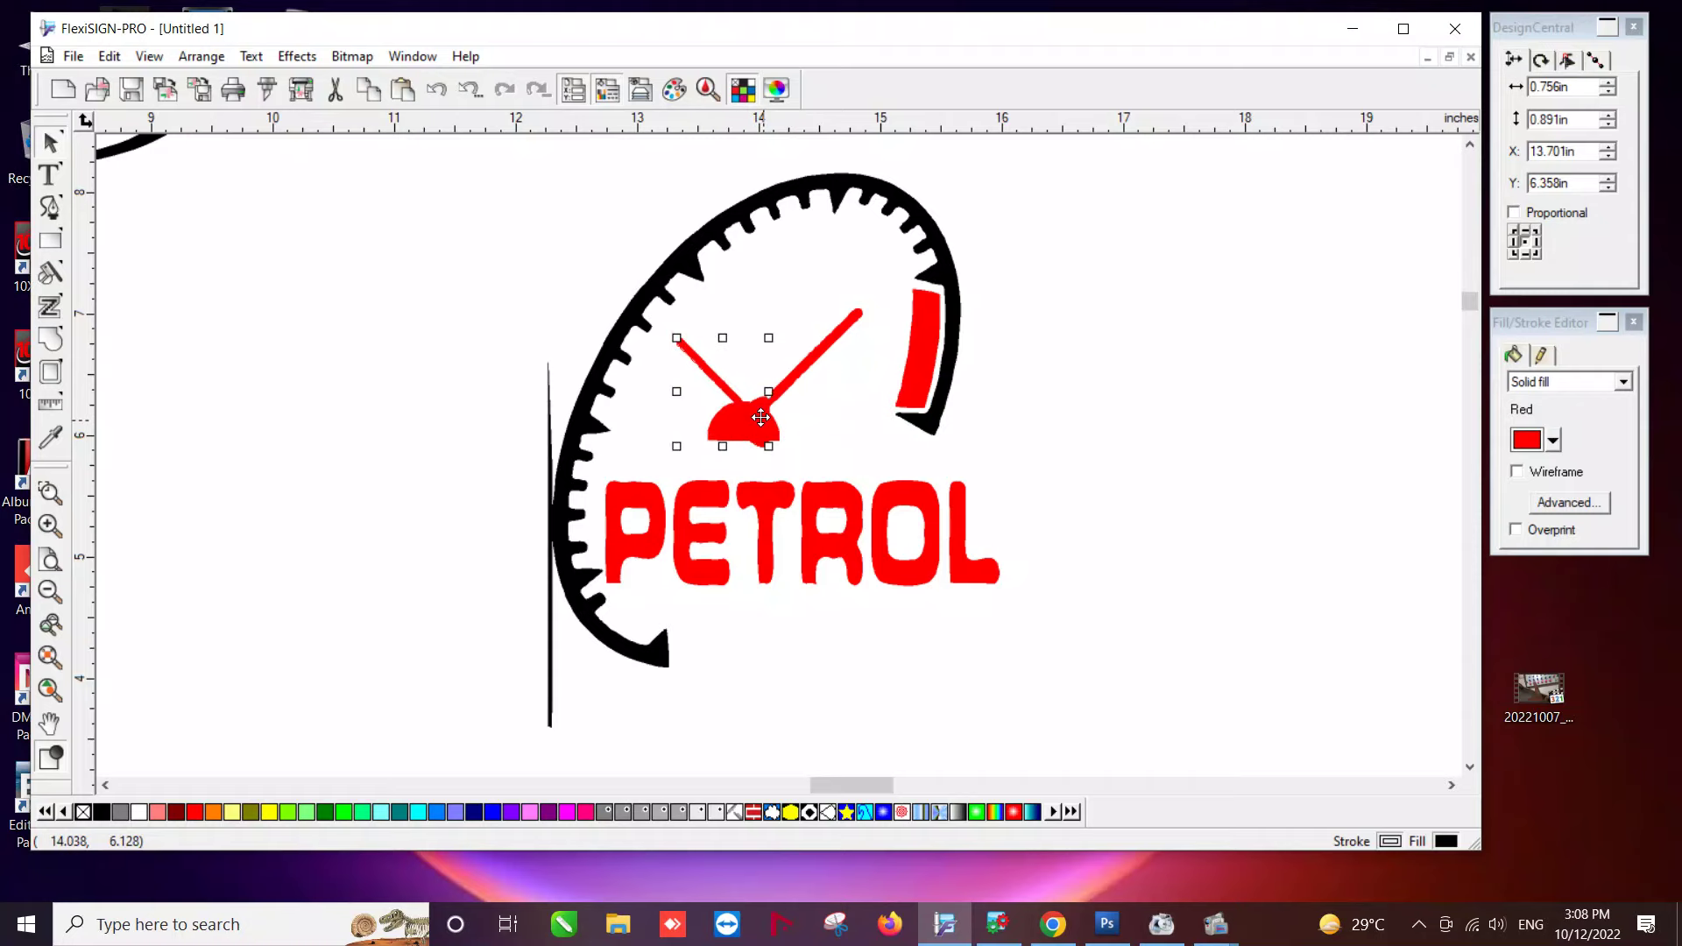
left_click(890, 436)
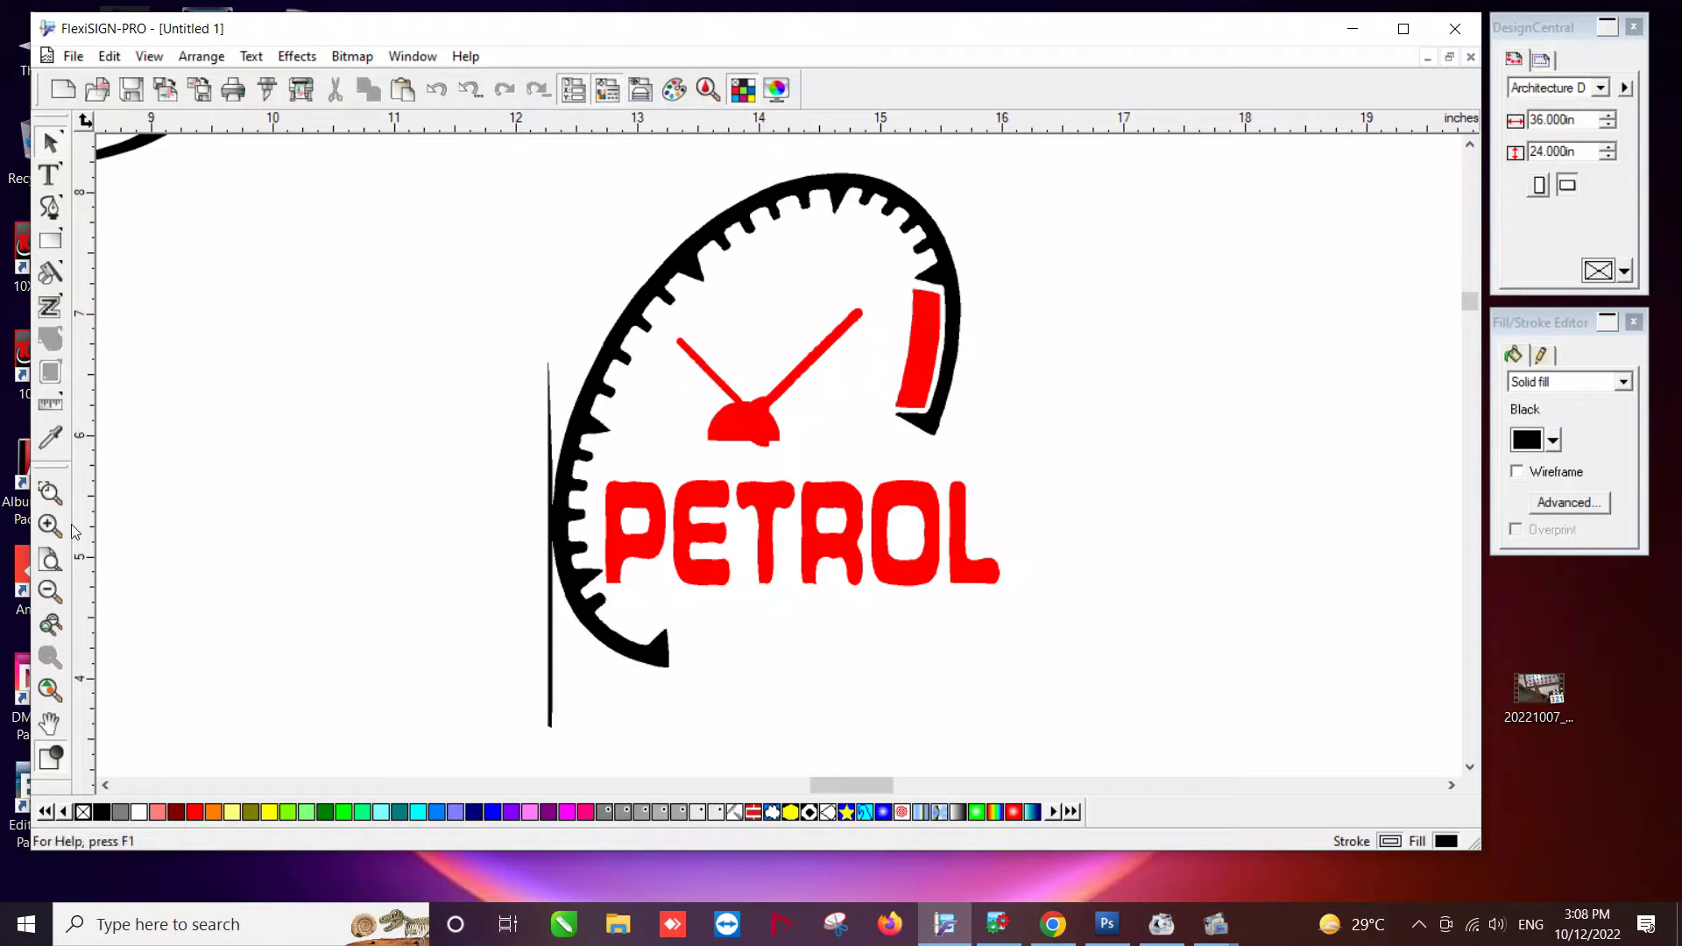
left_click(52, 592)
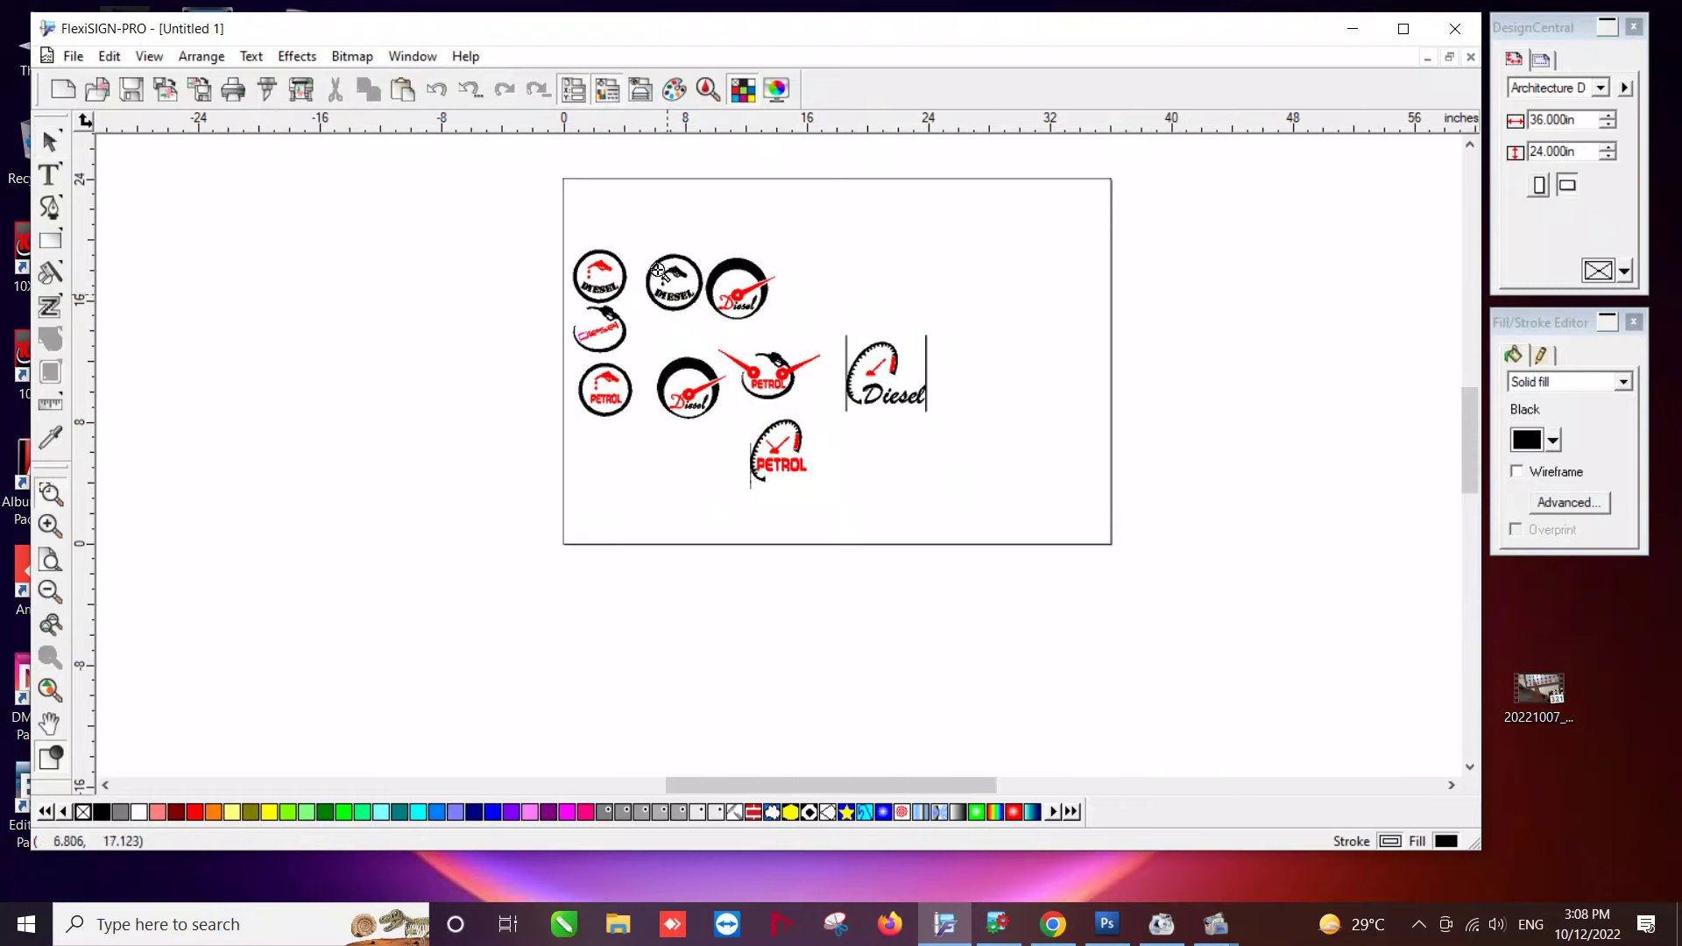
left_click_drag(550, 236, 751, 302)
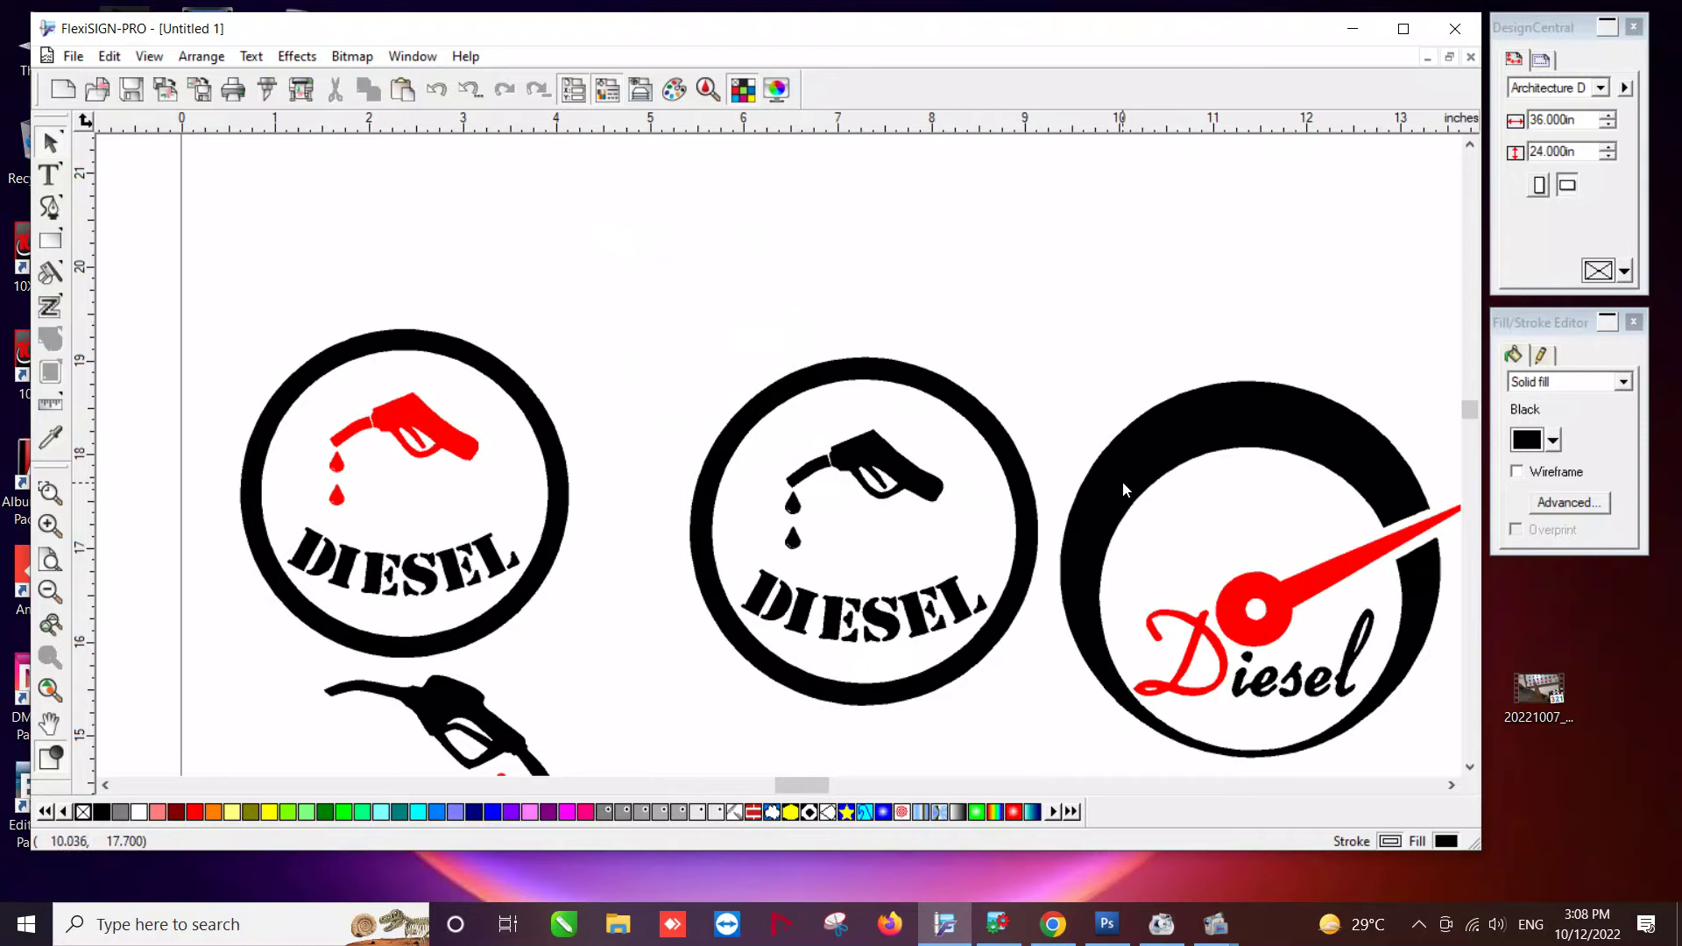
scroll(1122, 481, "down", 3)
scroll(1125, 489, "down", 5)
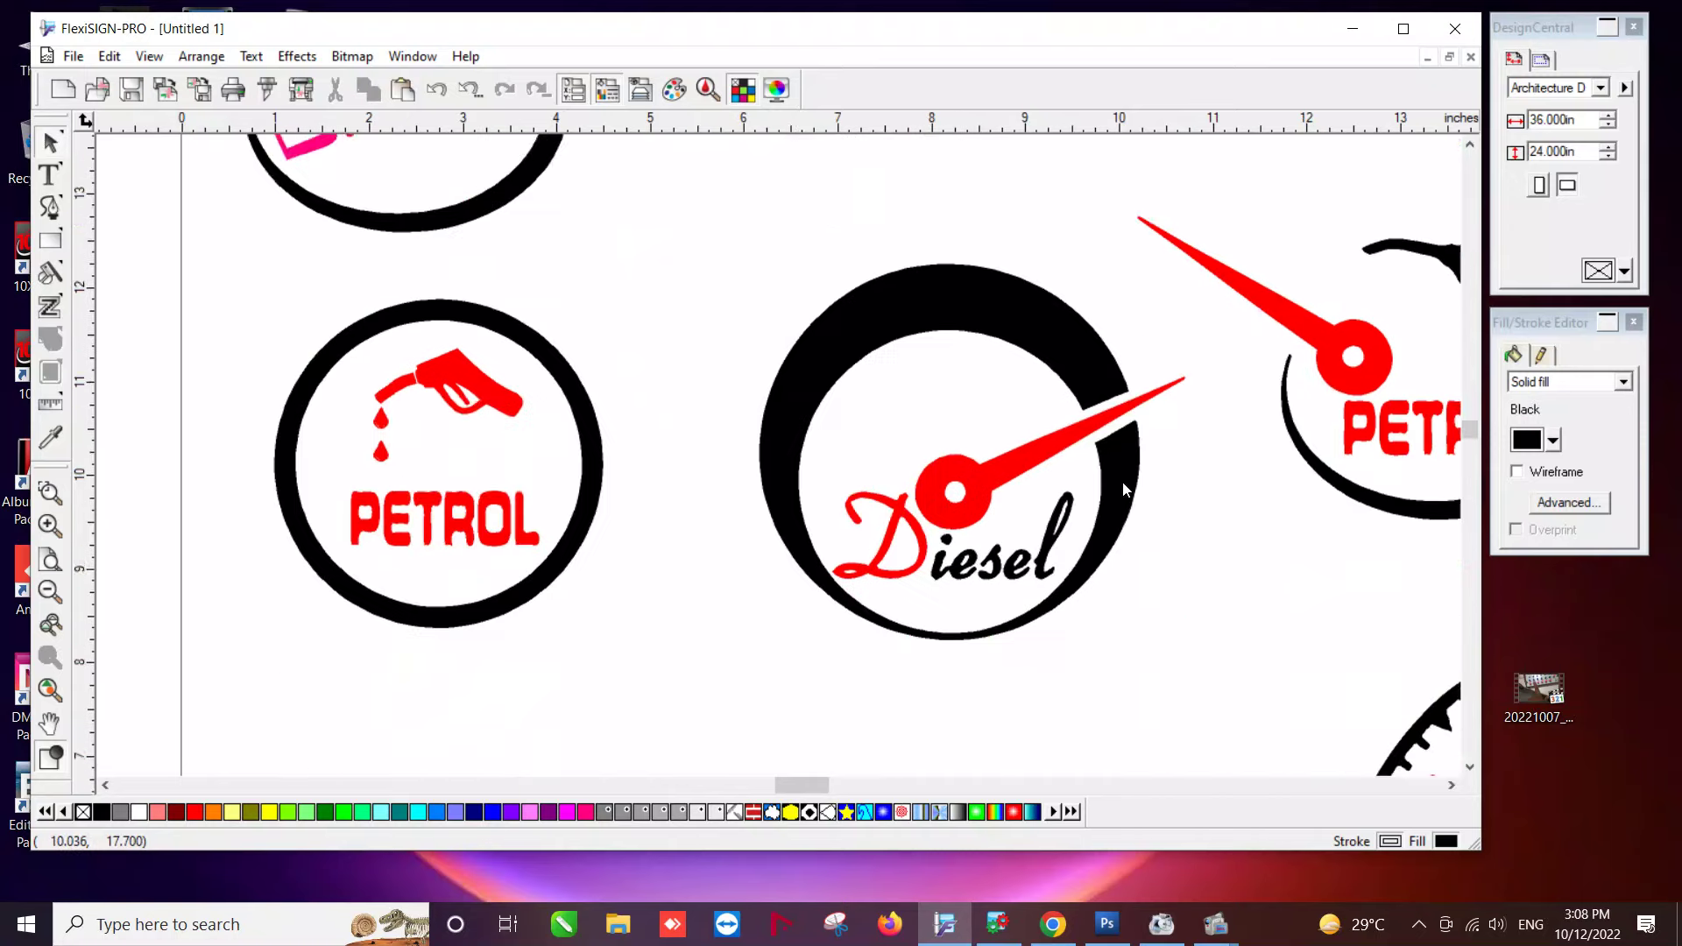
scroll(861, 425, "up", 8)
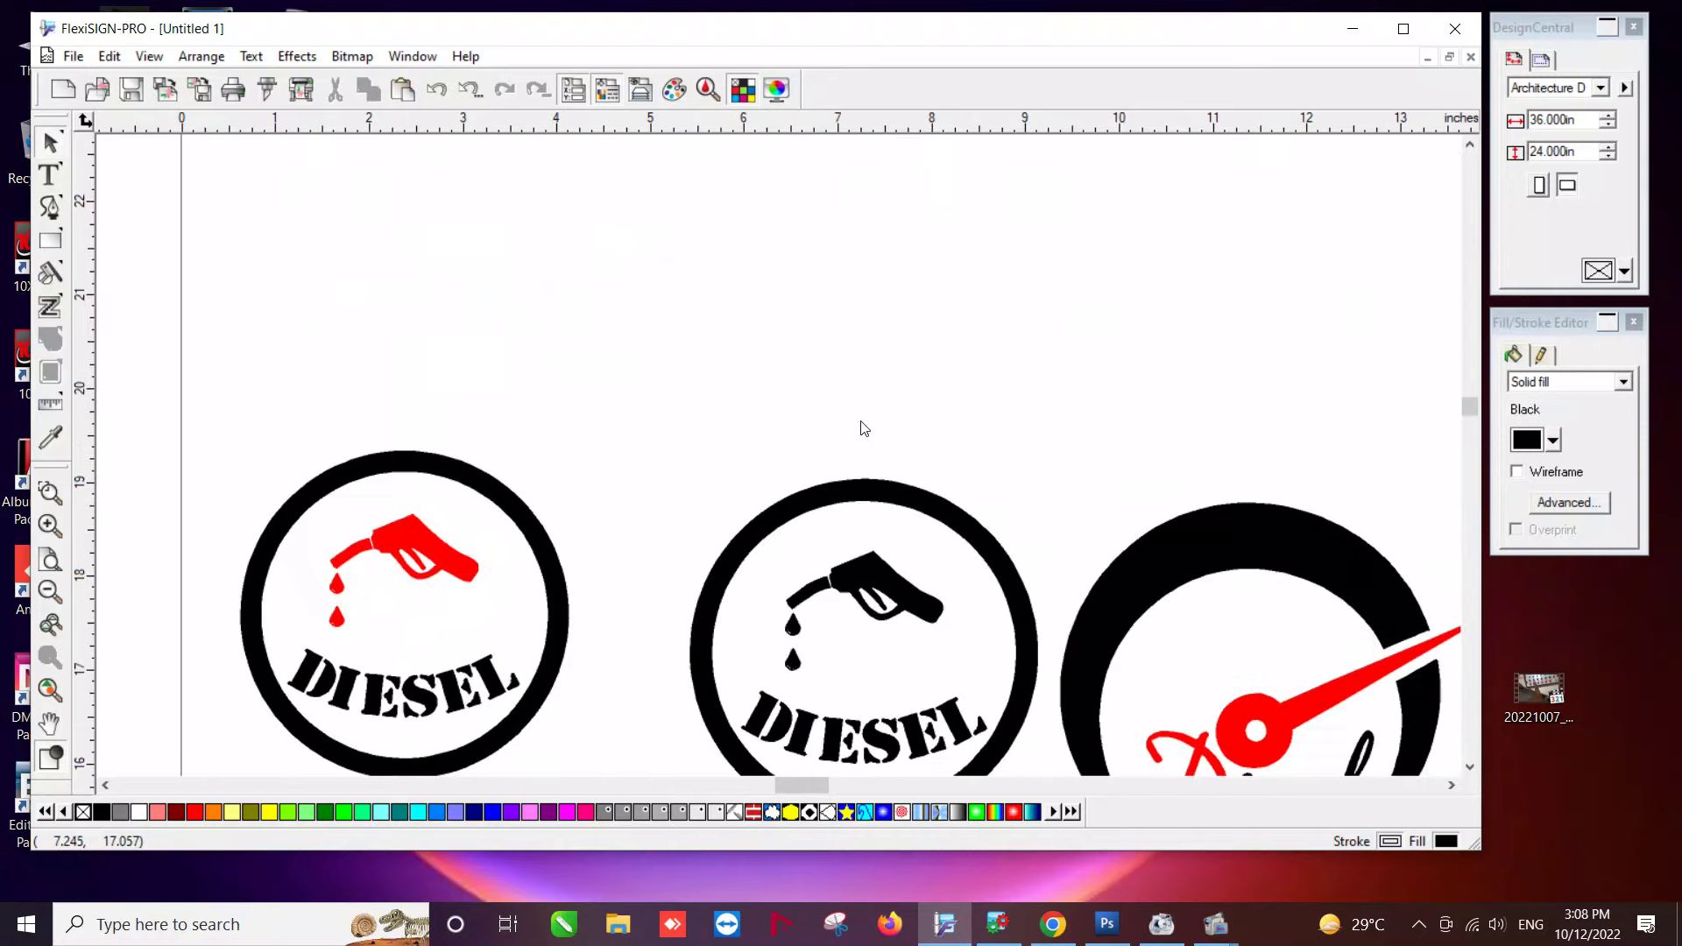
scroll(762, 360, "down", 2)
Save the design on the Desktop as "deejal petrol logo", then save it again under the same name, replacing the existing file.
key("ctrl+s")
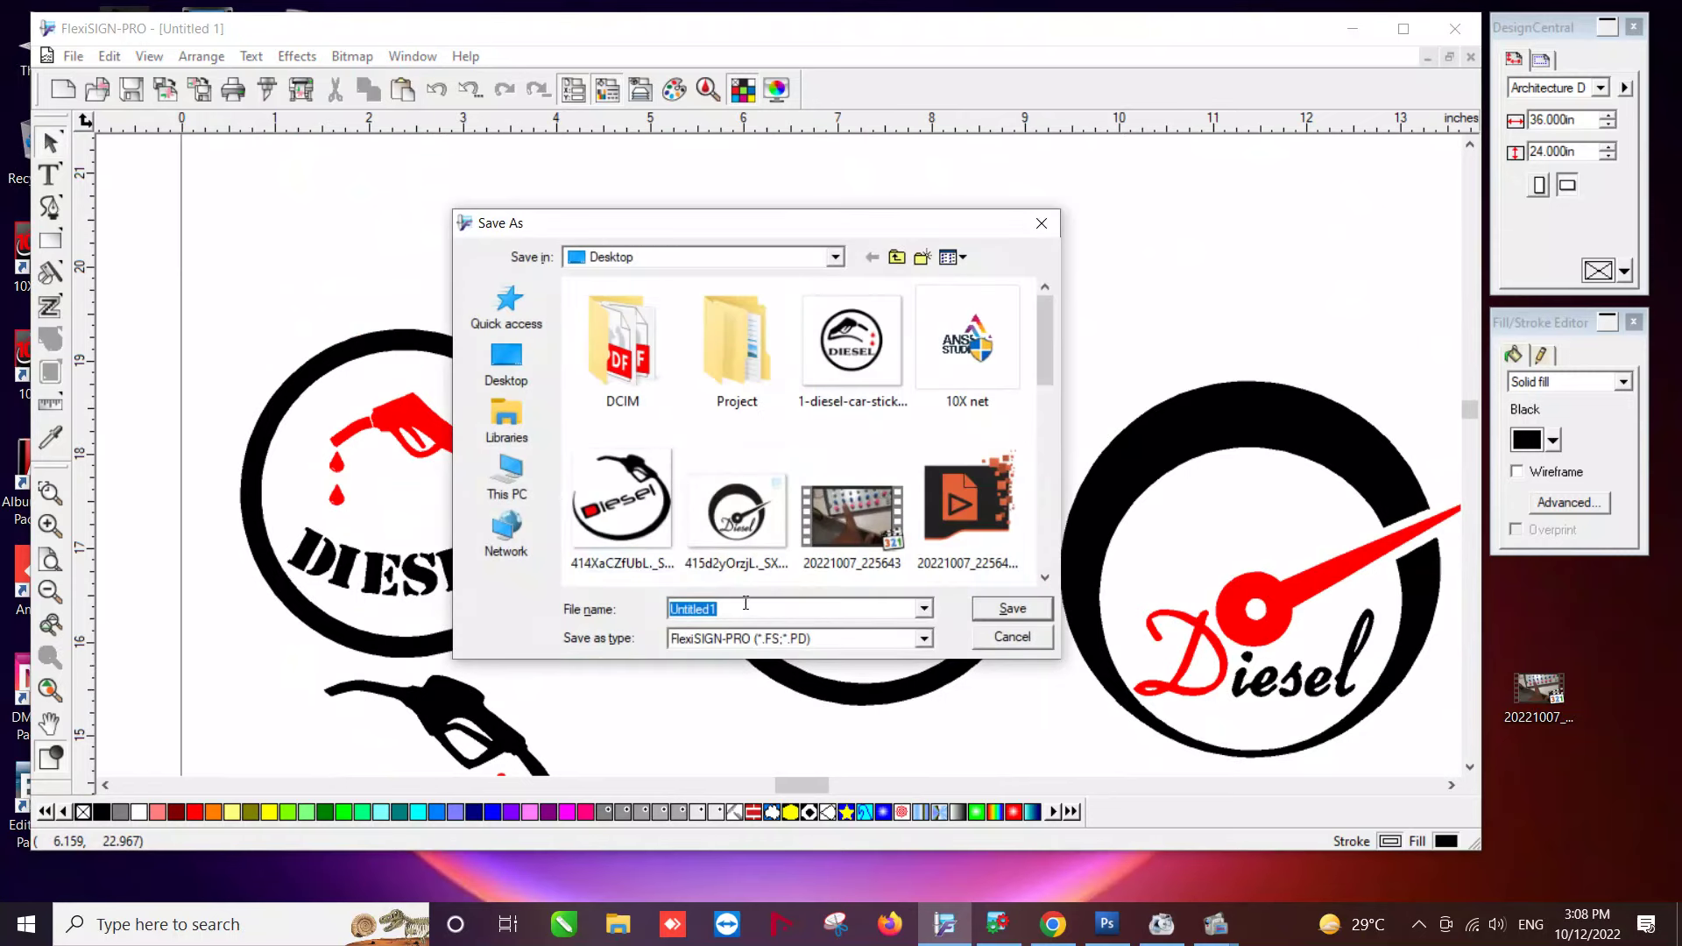
type("deejal petrol logo")
left_click(998, 611)
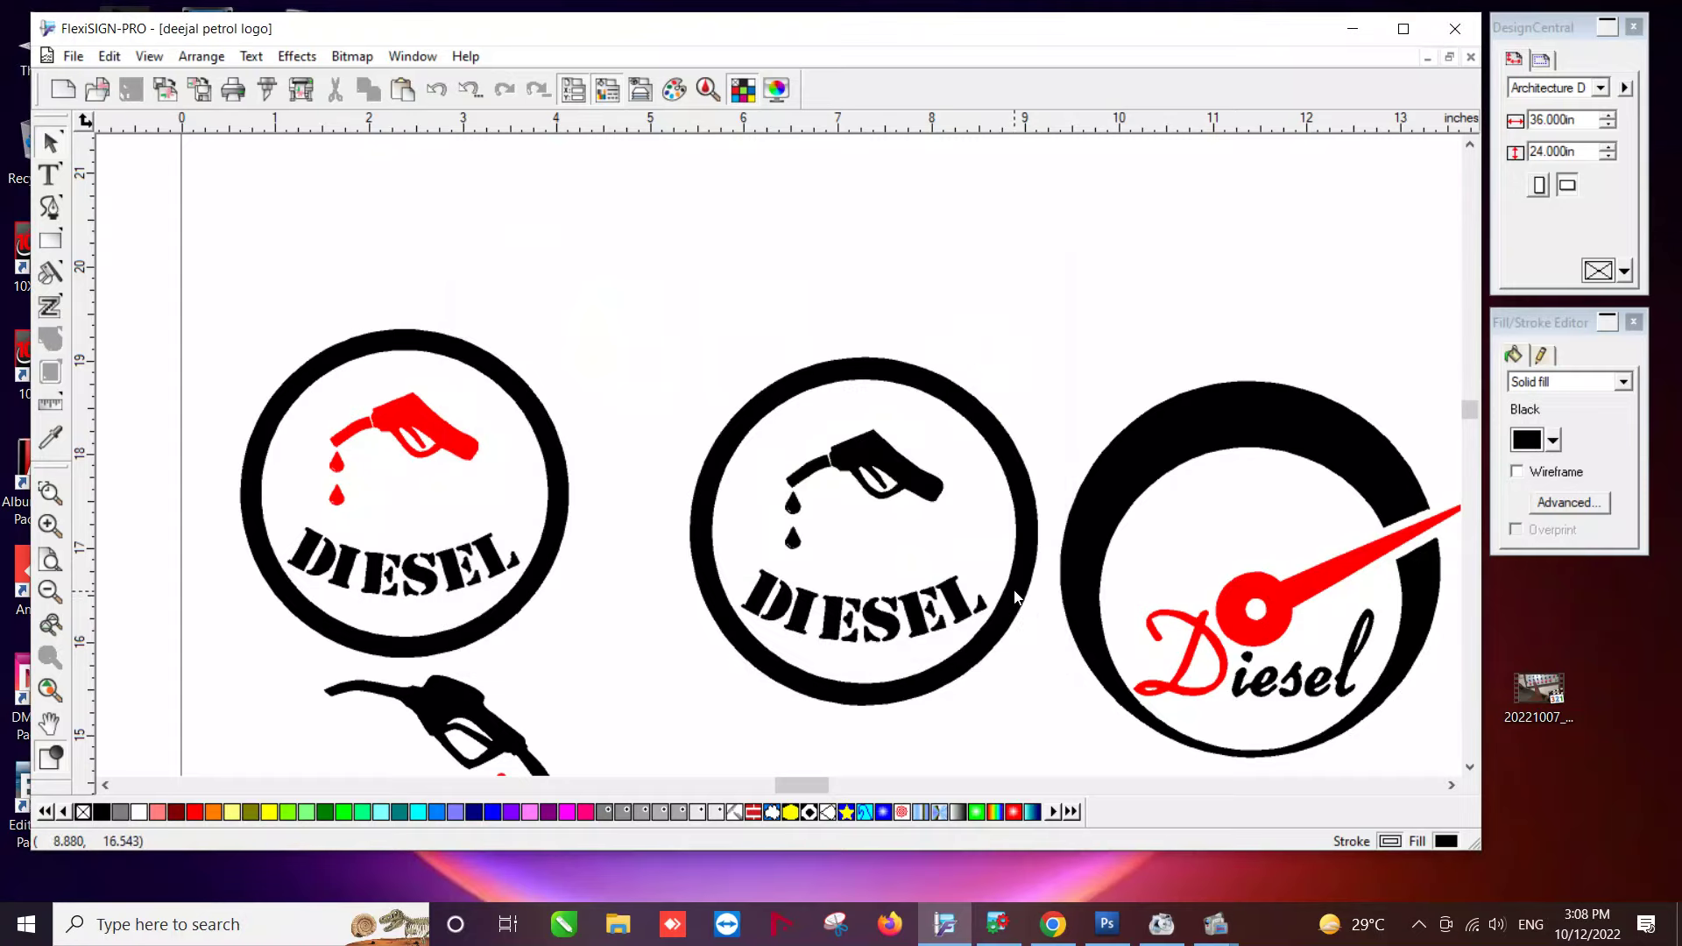
key("ctrl+shift+s")
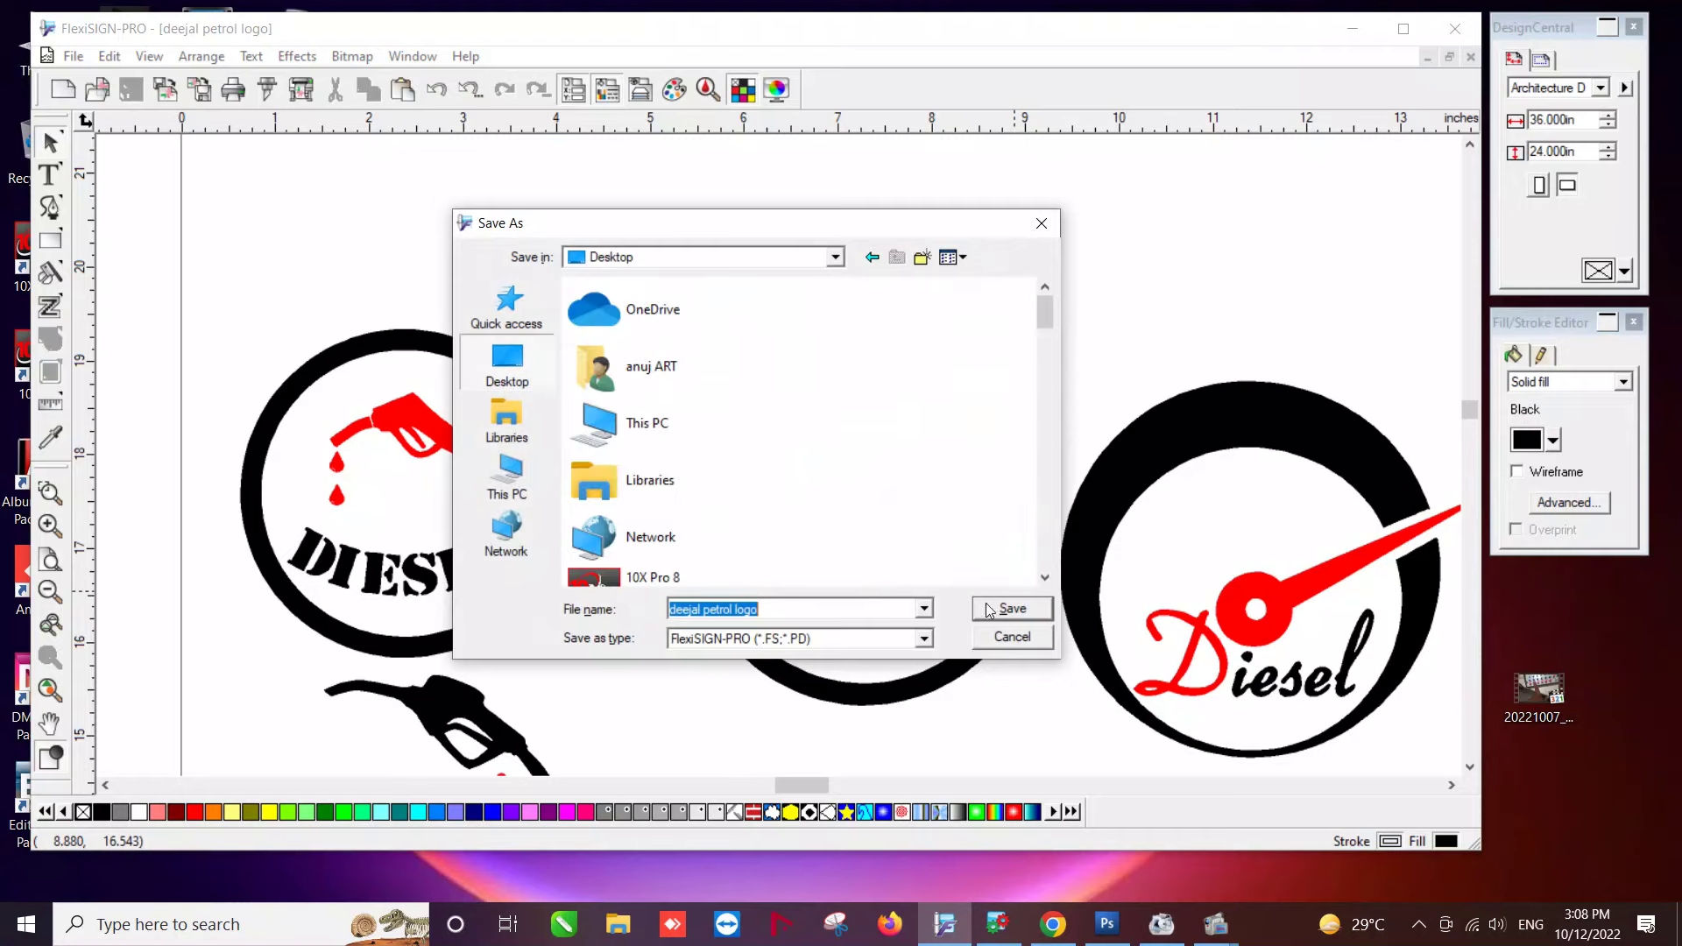
left_click(988, 611)
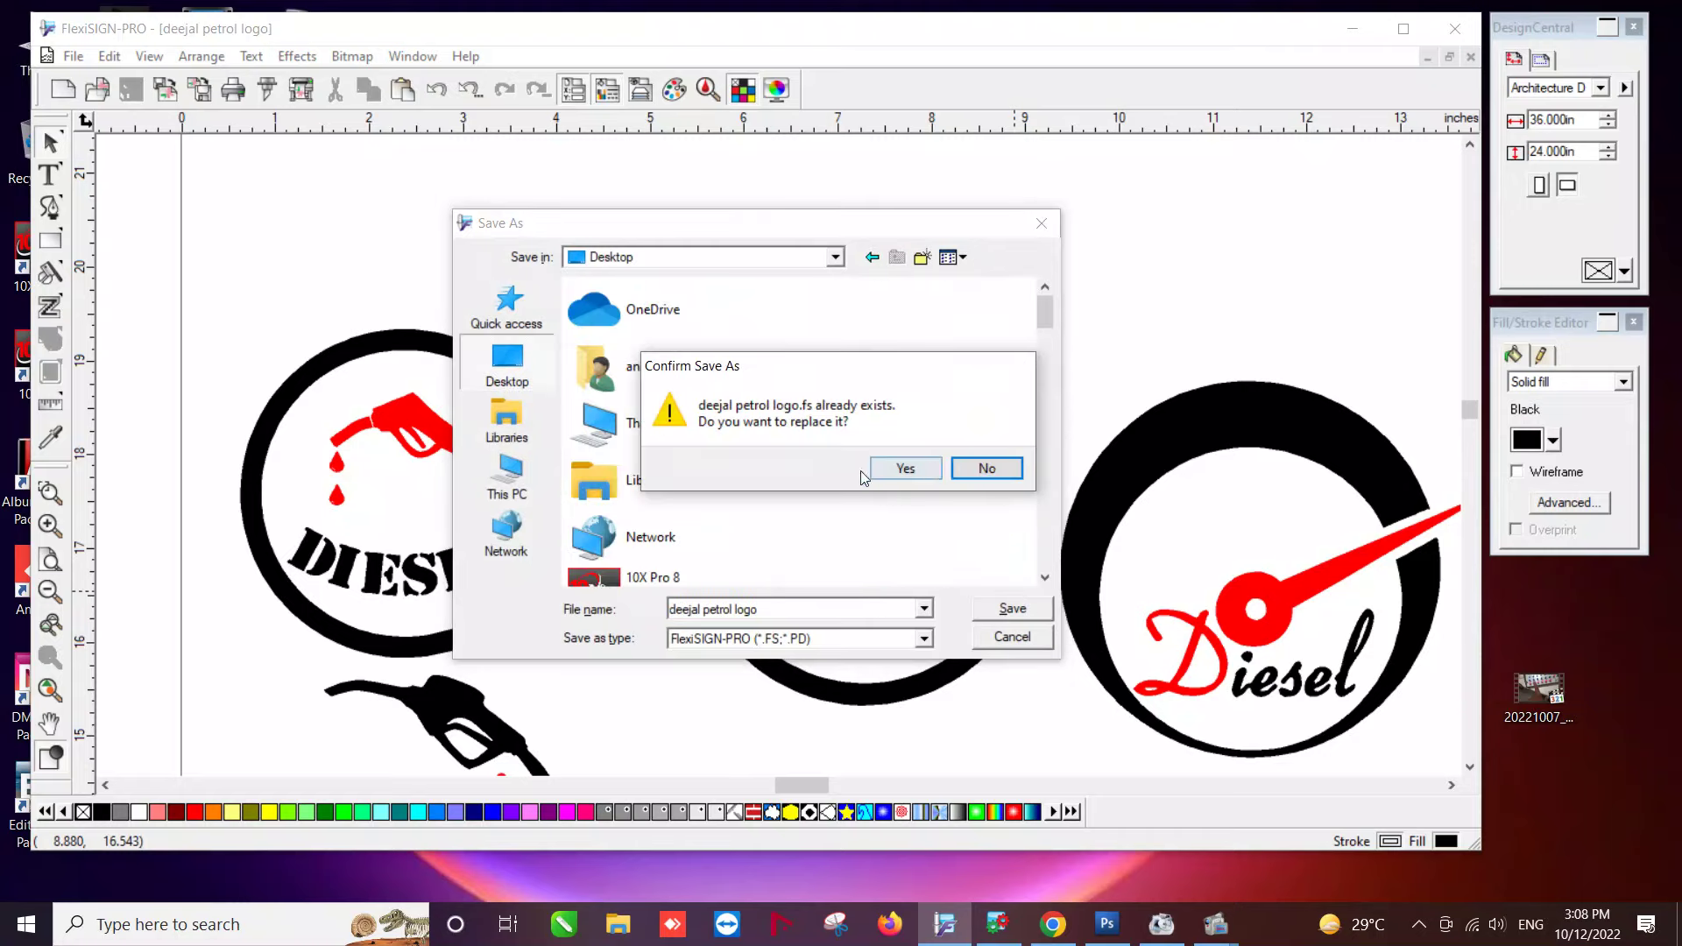
left_click(903, 469)
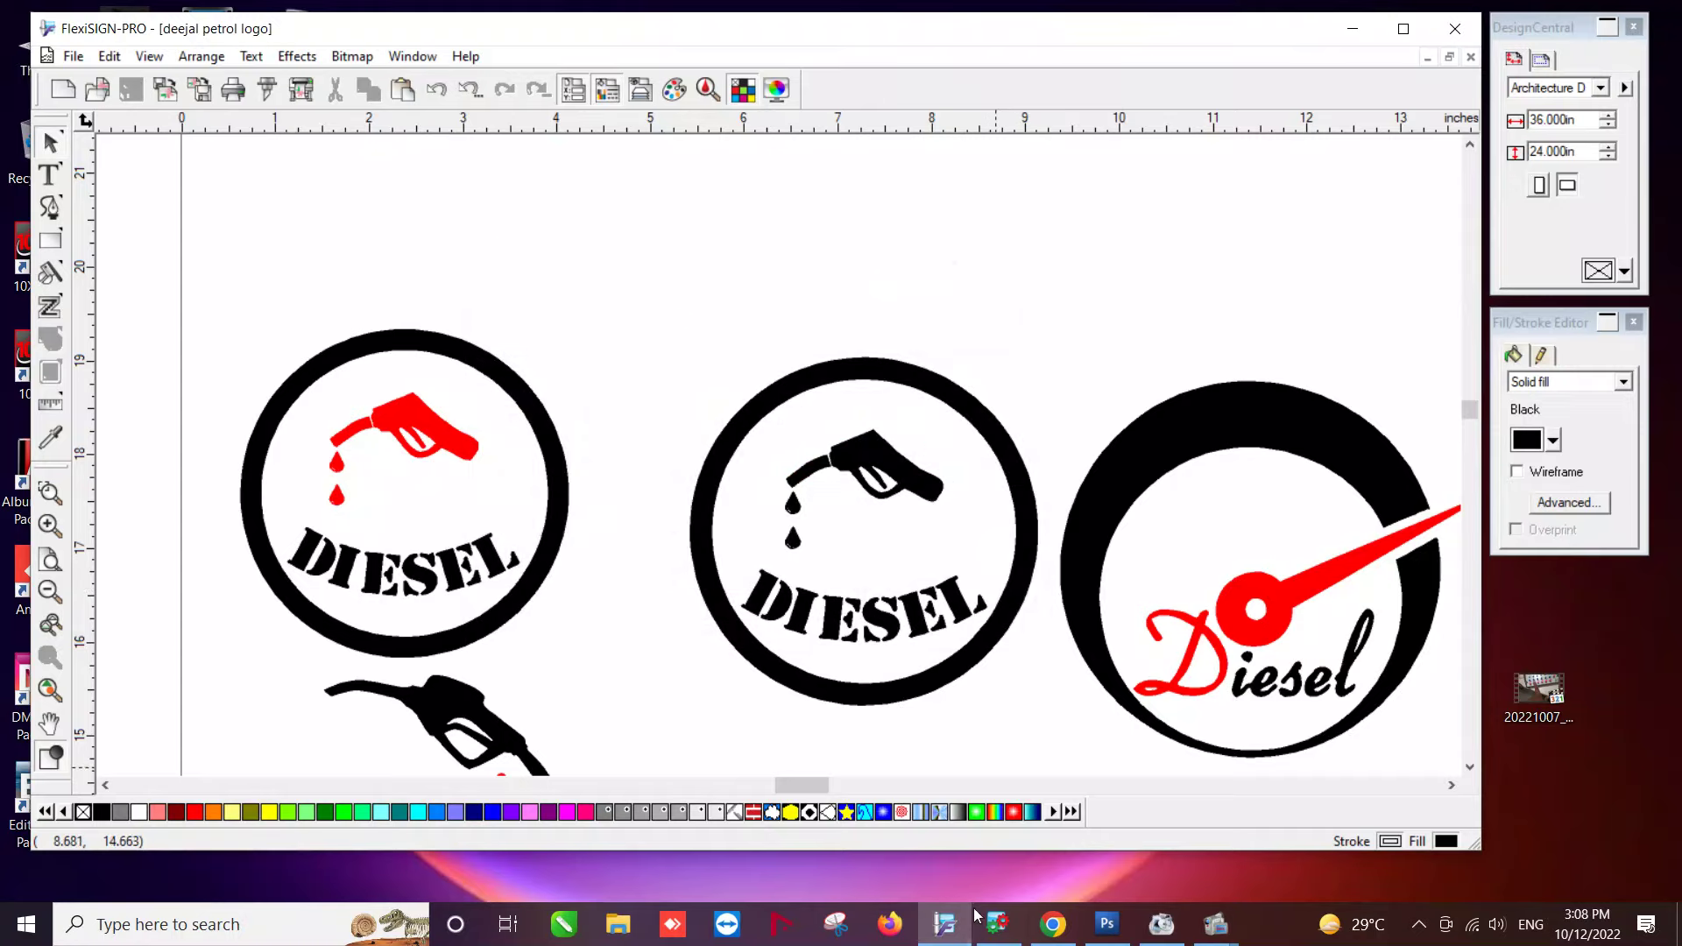
Switch to Chrome and open Google Drive in a new tab from the Google home page.
left_click(1055, 936)
key("ctrl+t")
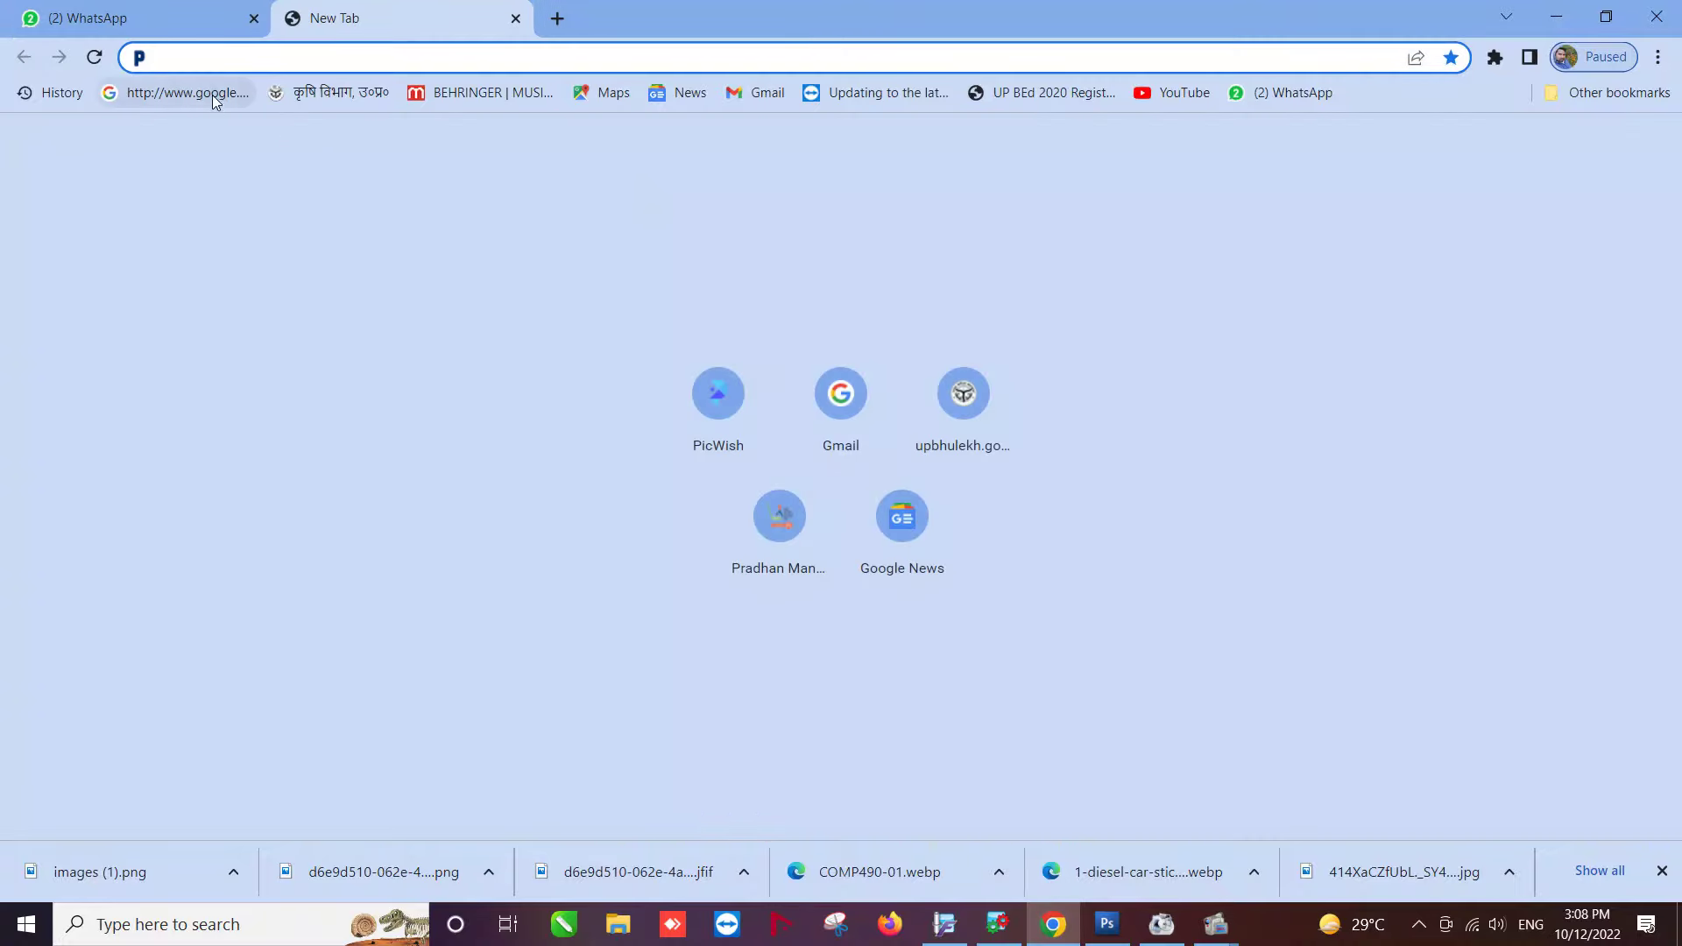
left_click(210, 94)
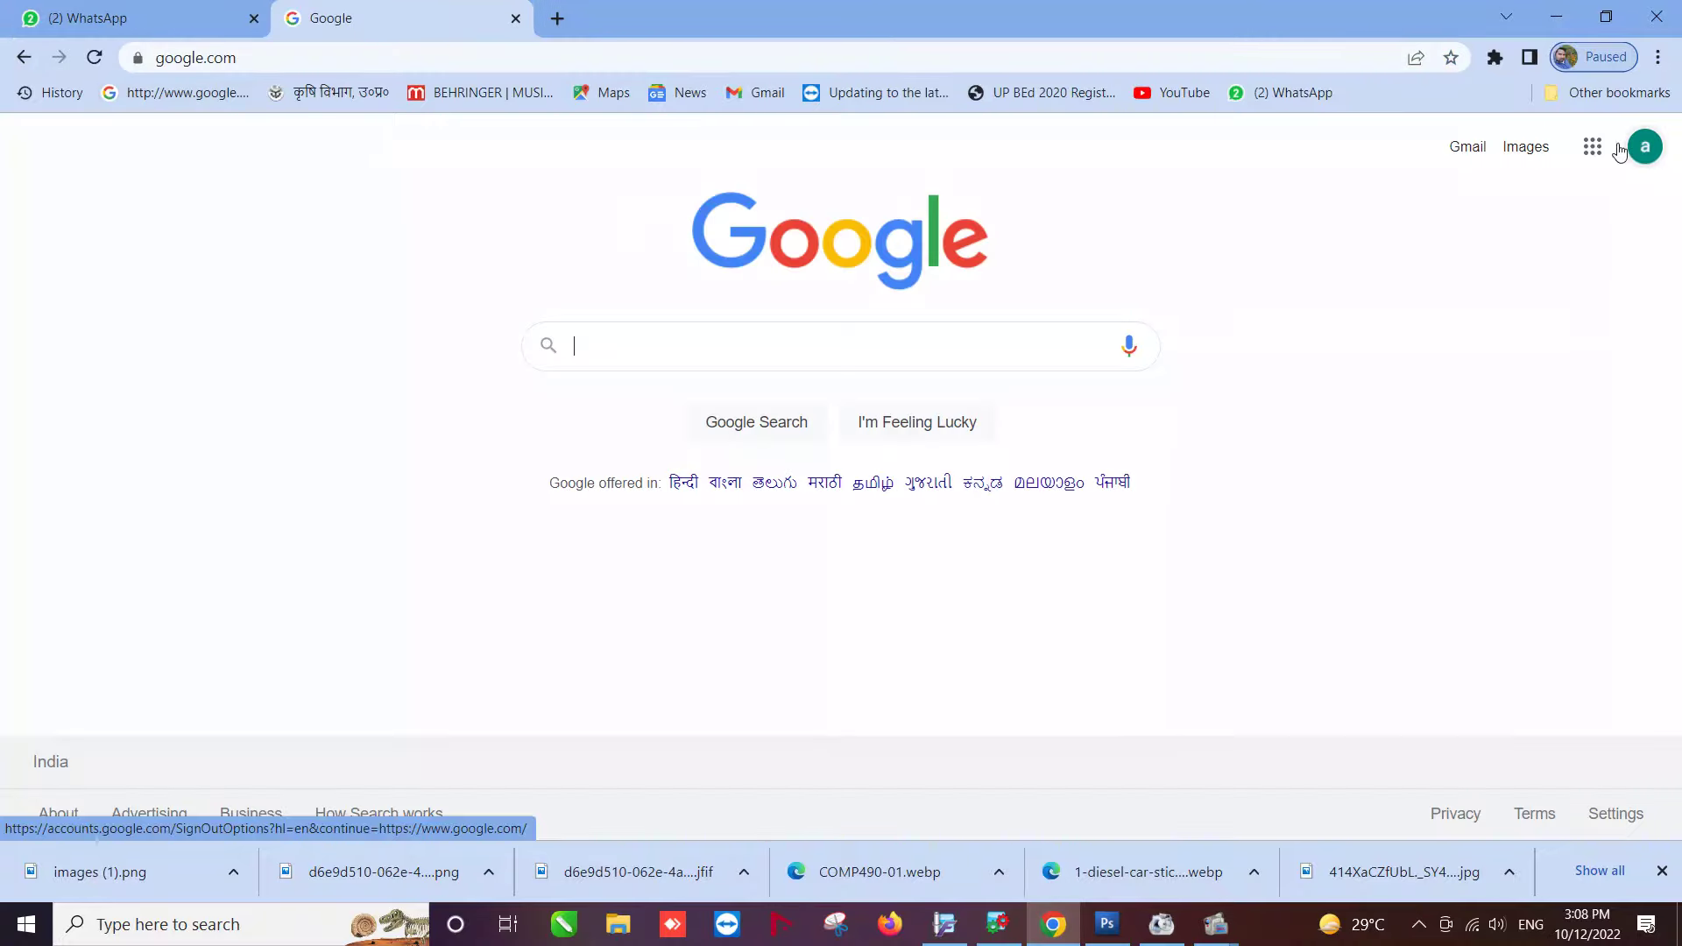
left_click(1593, 146)
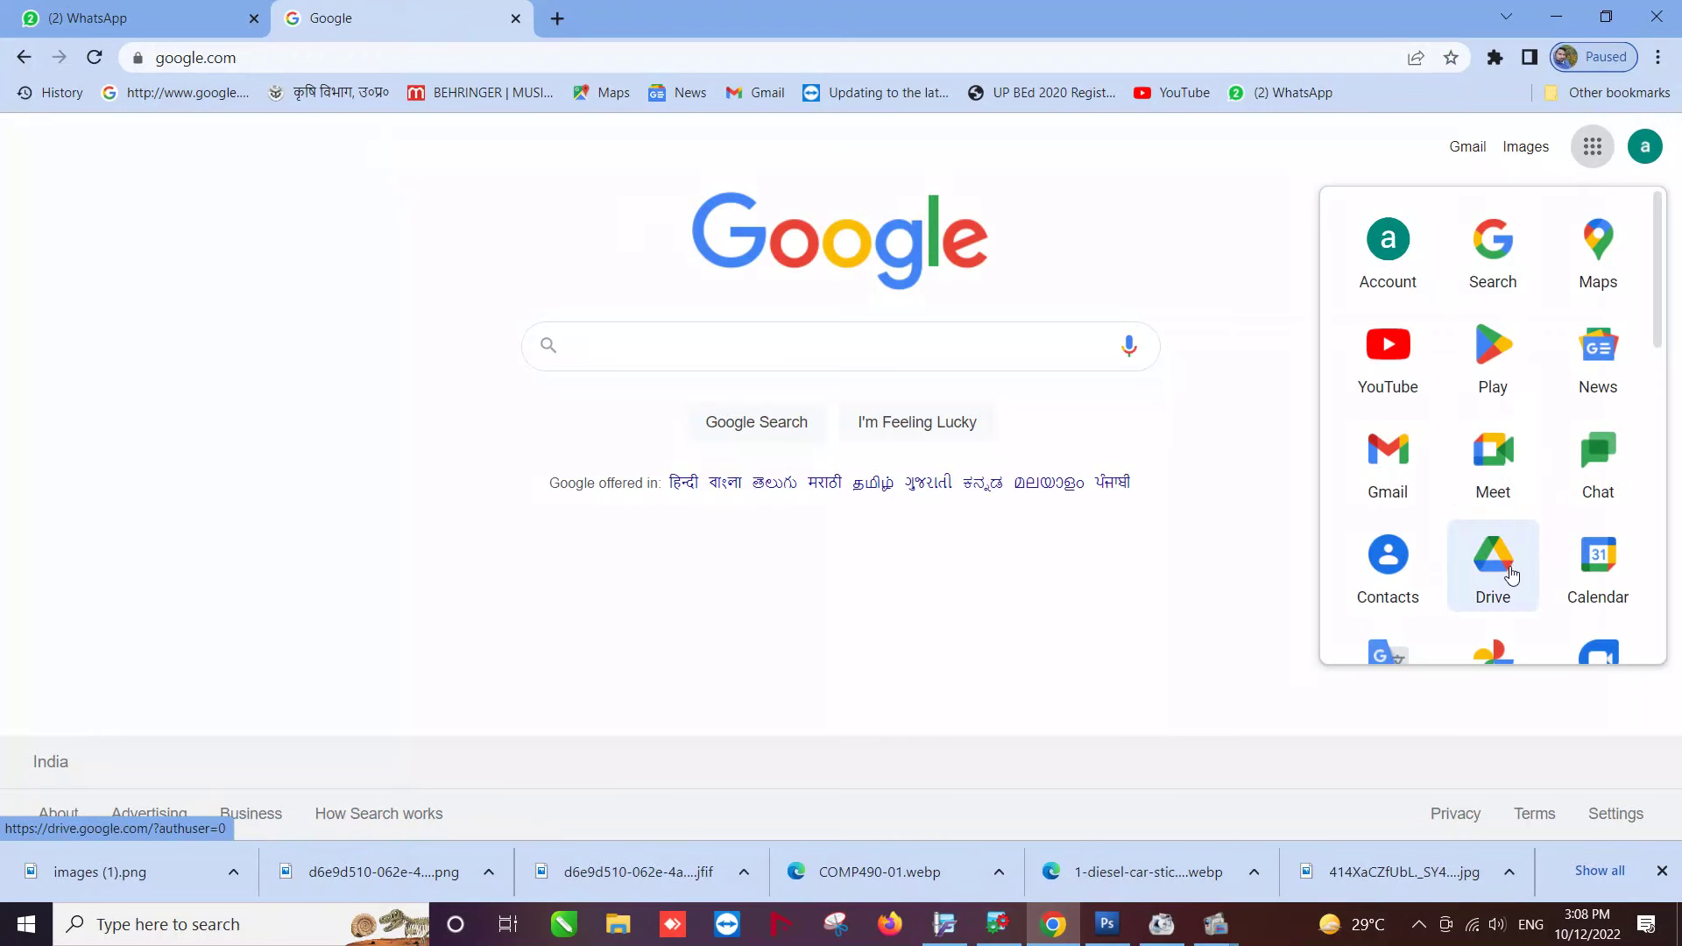
left_click(1510, 574)
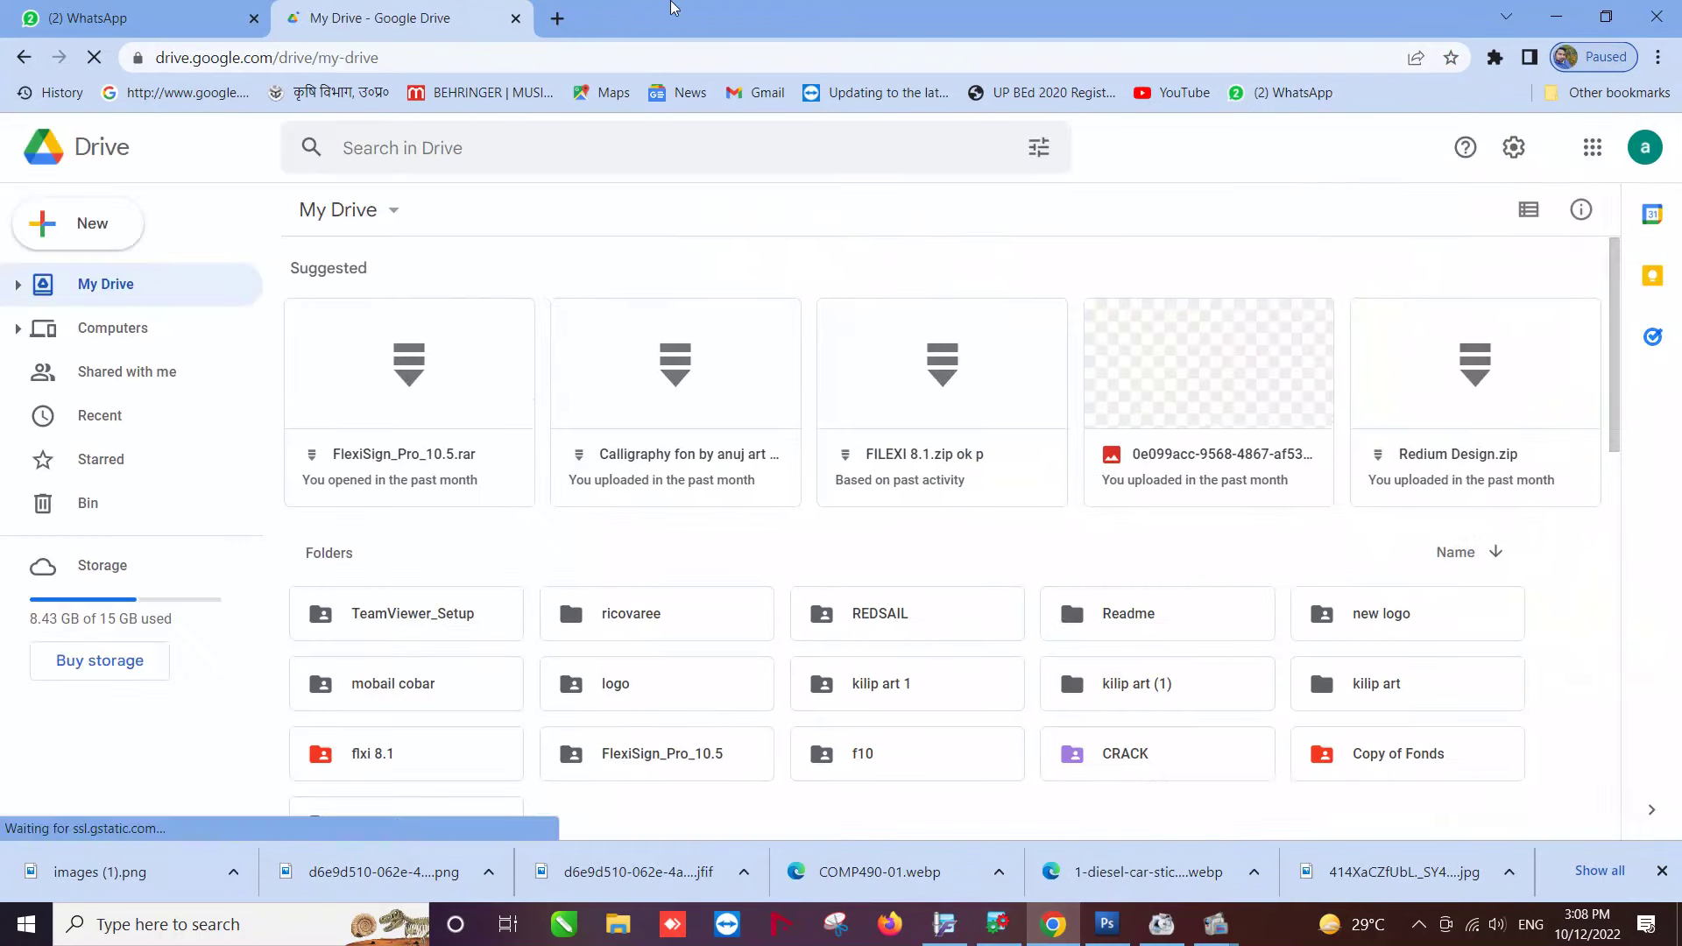
Upload the "deejal petrol logo" file from the Desktop to My Drive.
double_click(1007, 19)
scroll(1093, 456, "down", 5)
scroll(1093, 456, "down", 5)
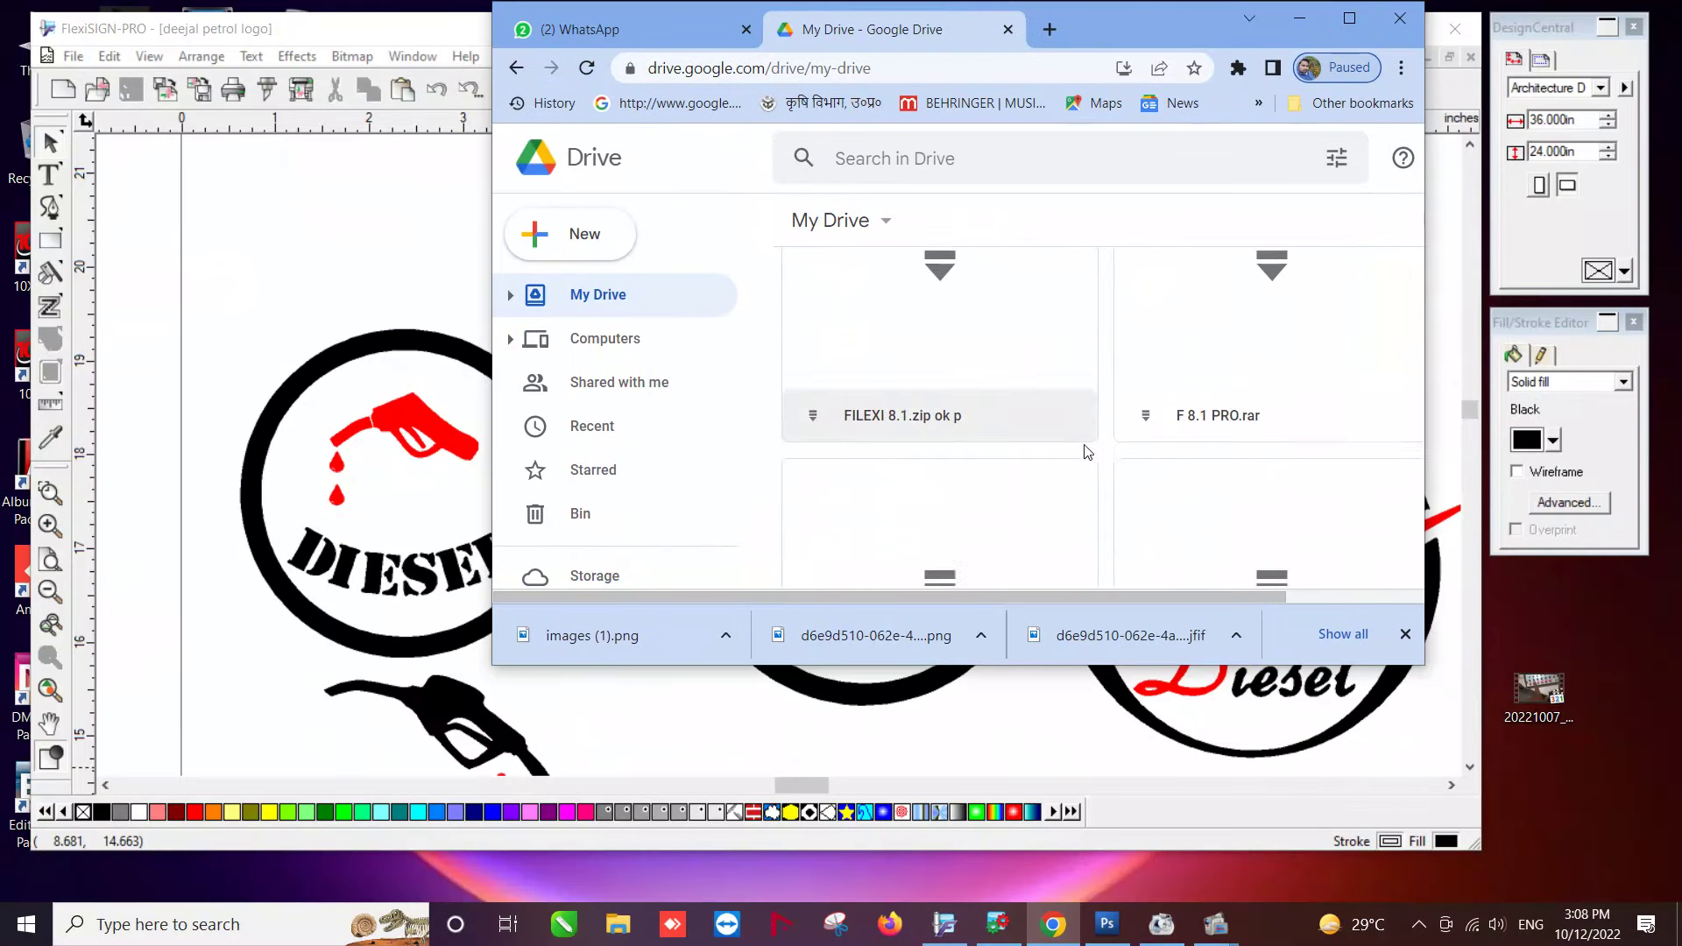
scroll(1361, 386, "down", 3)
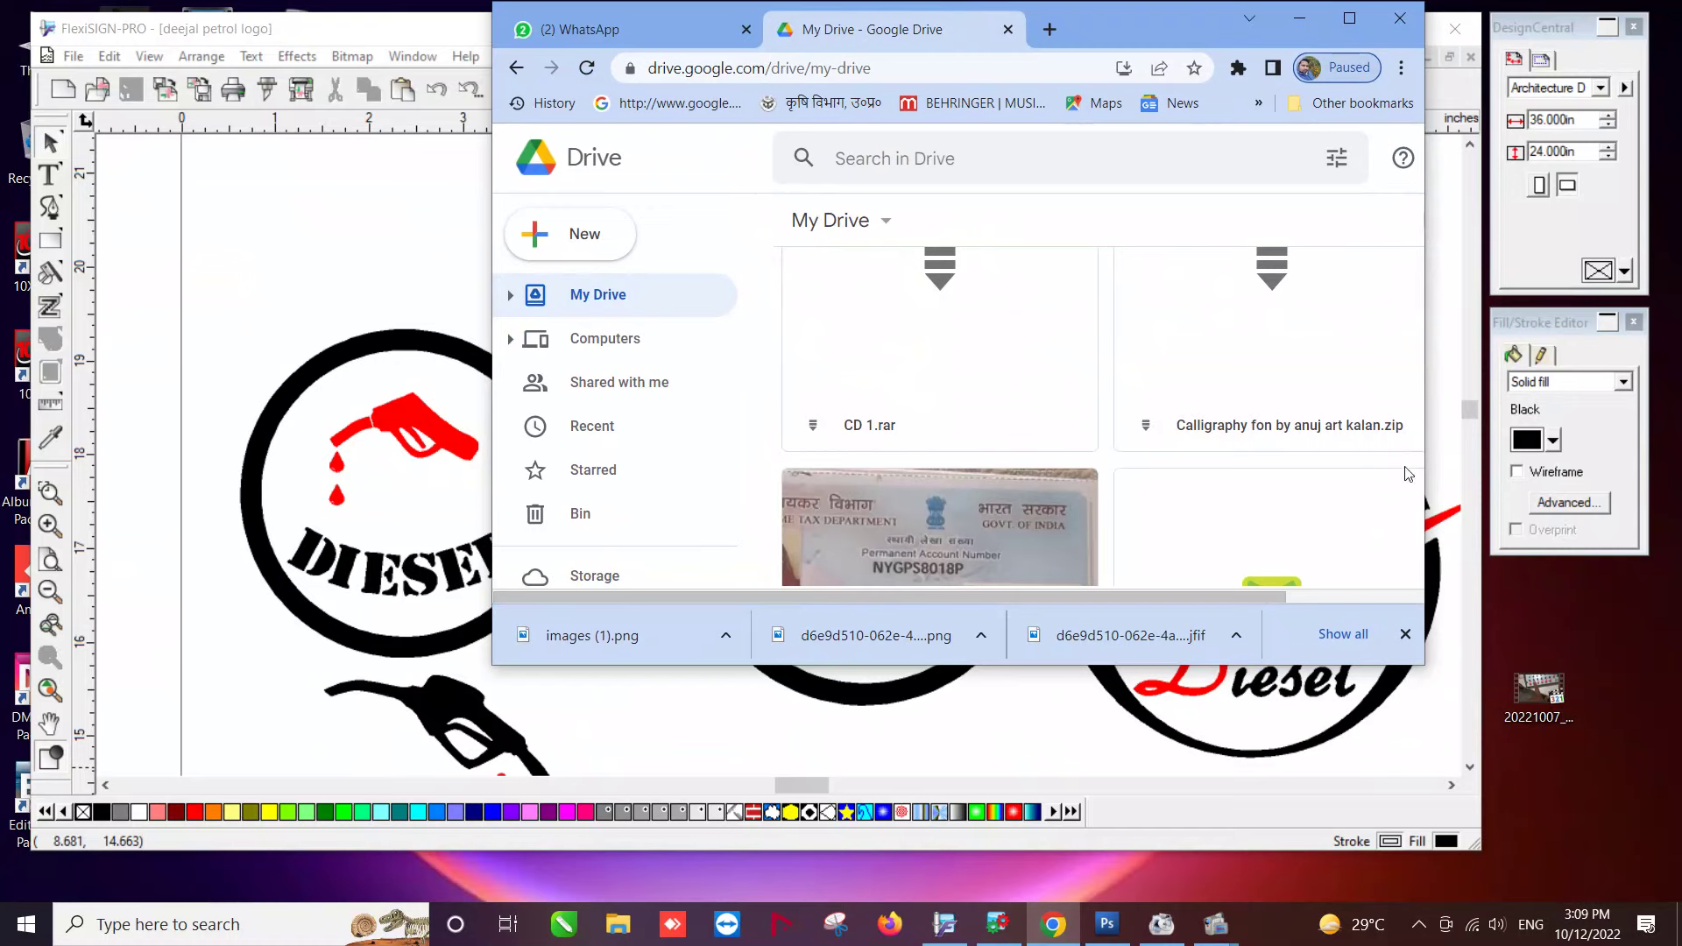
right_click(1410, 465)
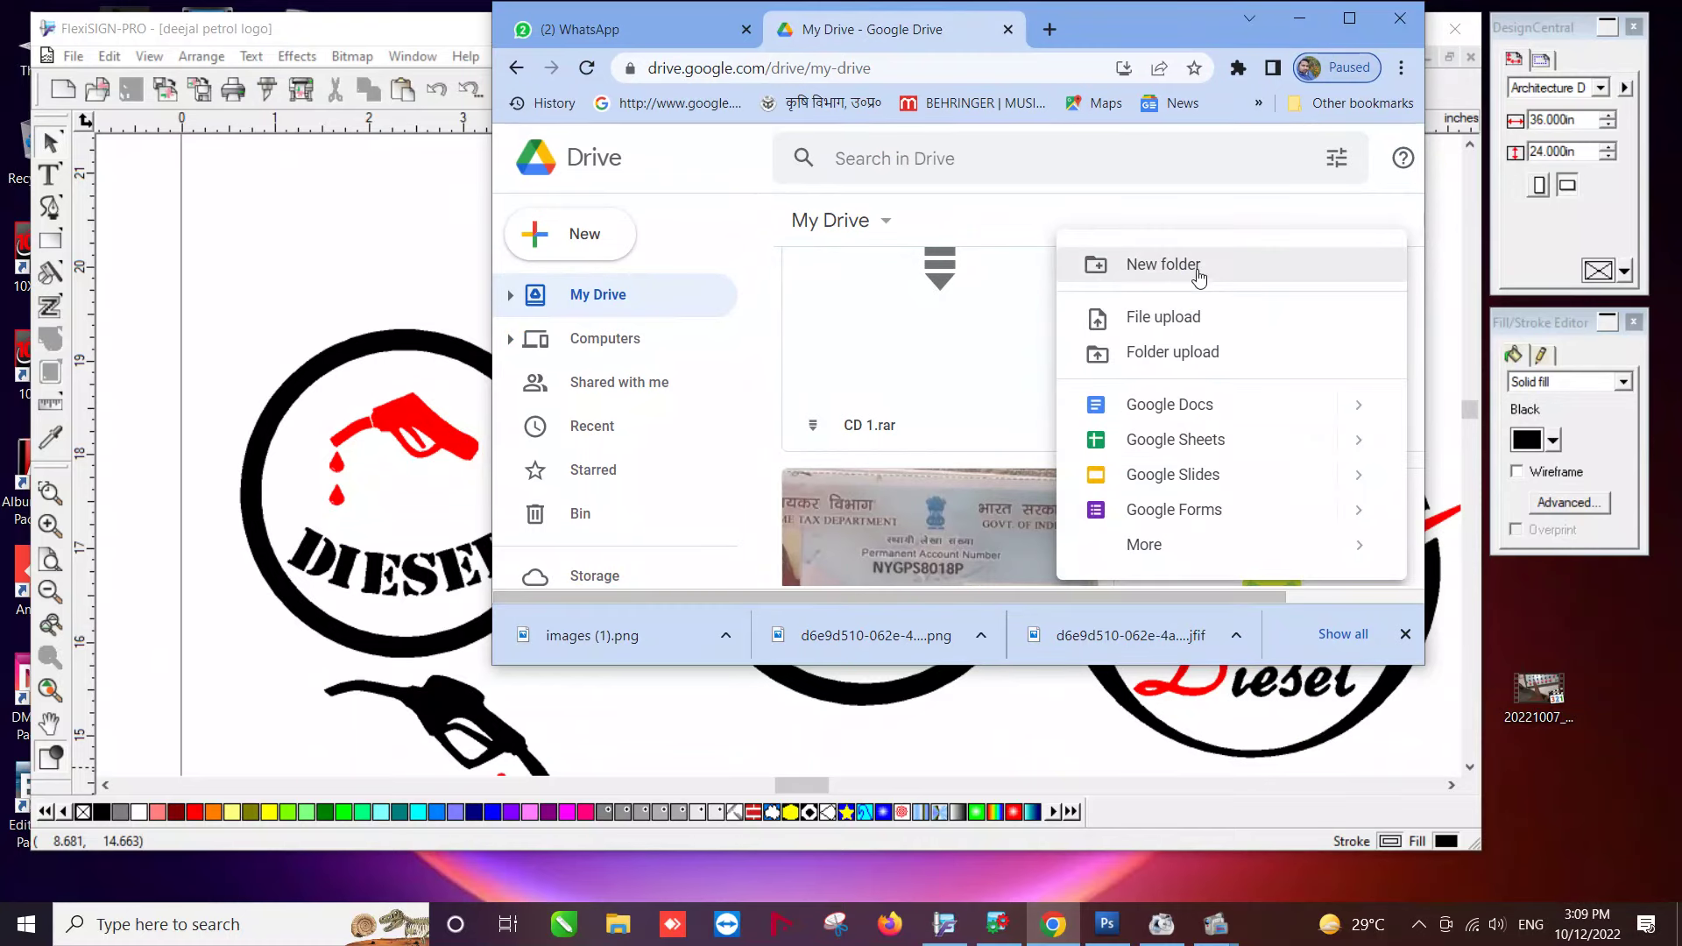
left_click(1213, 325)
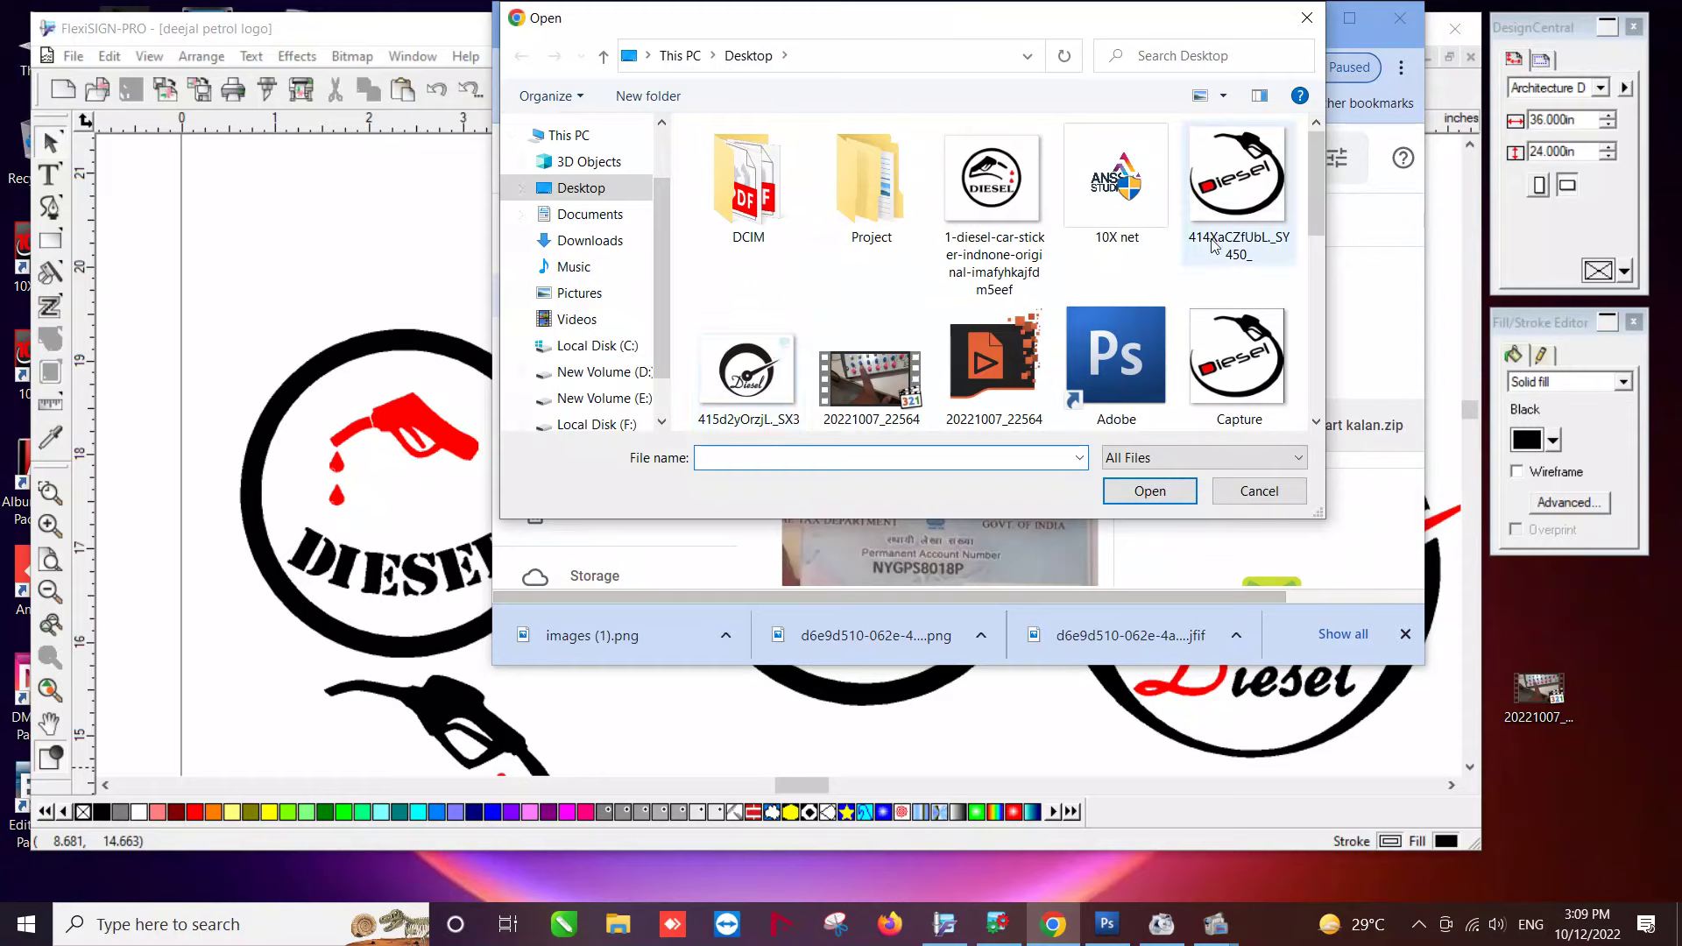
left_click(587, 200)
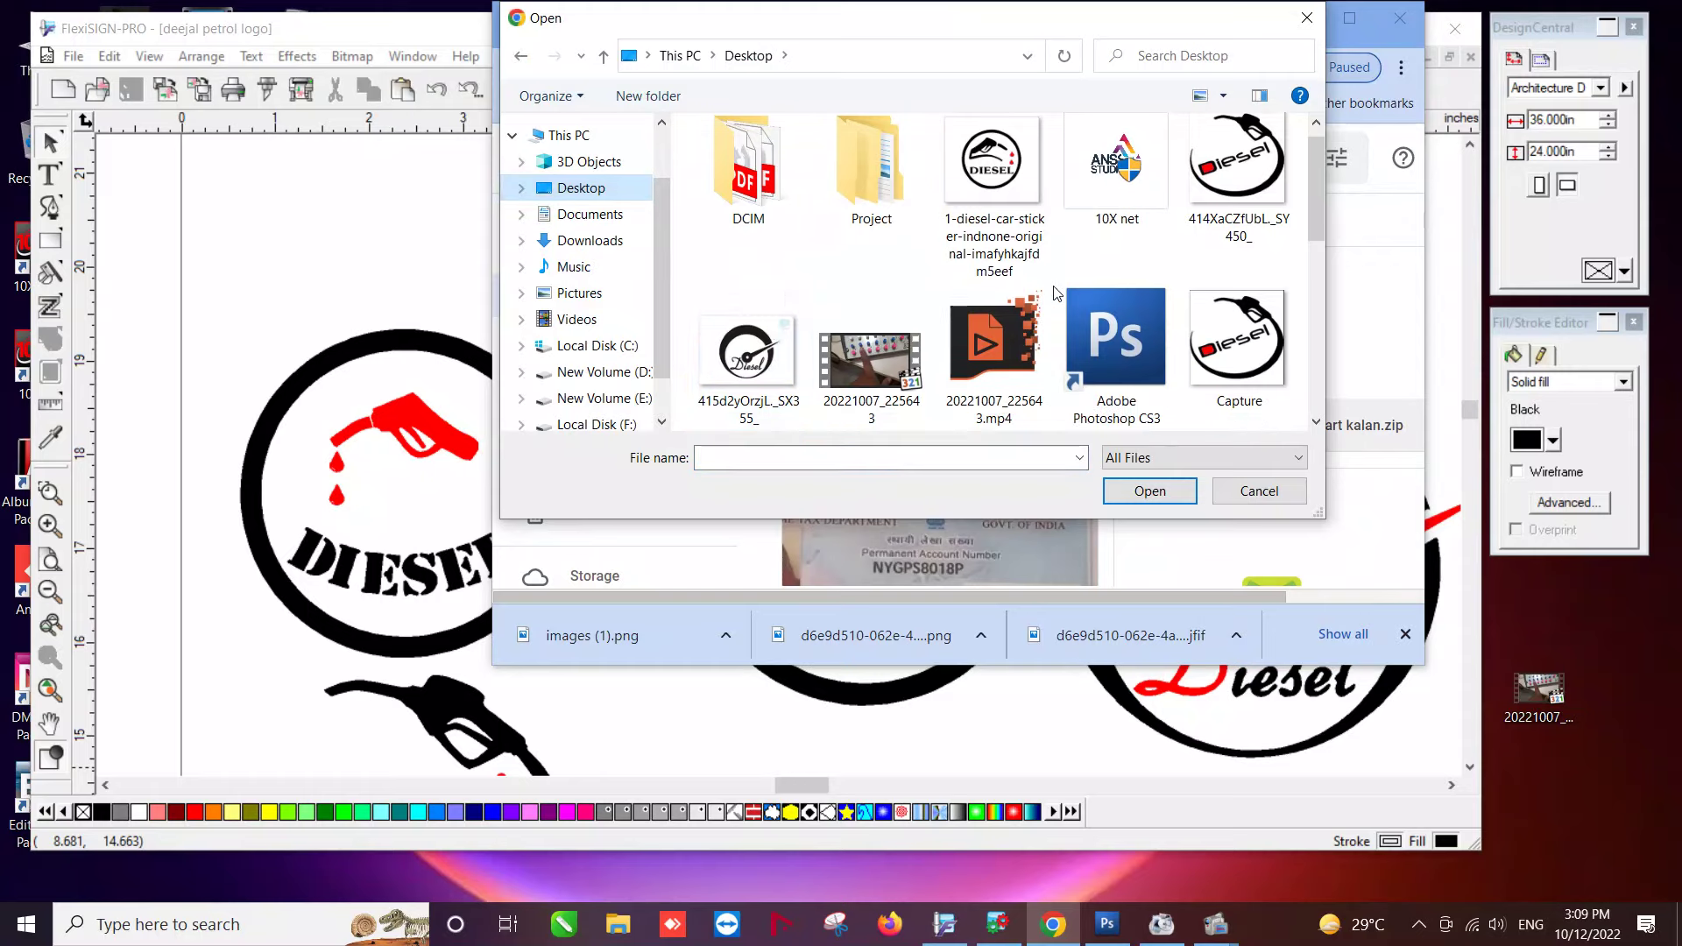
scroll(1007, 343, "down", 3)
left_click(972, 399)
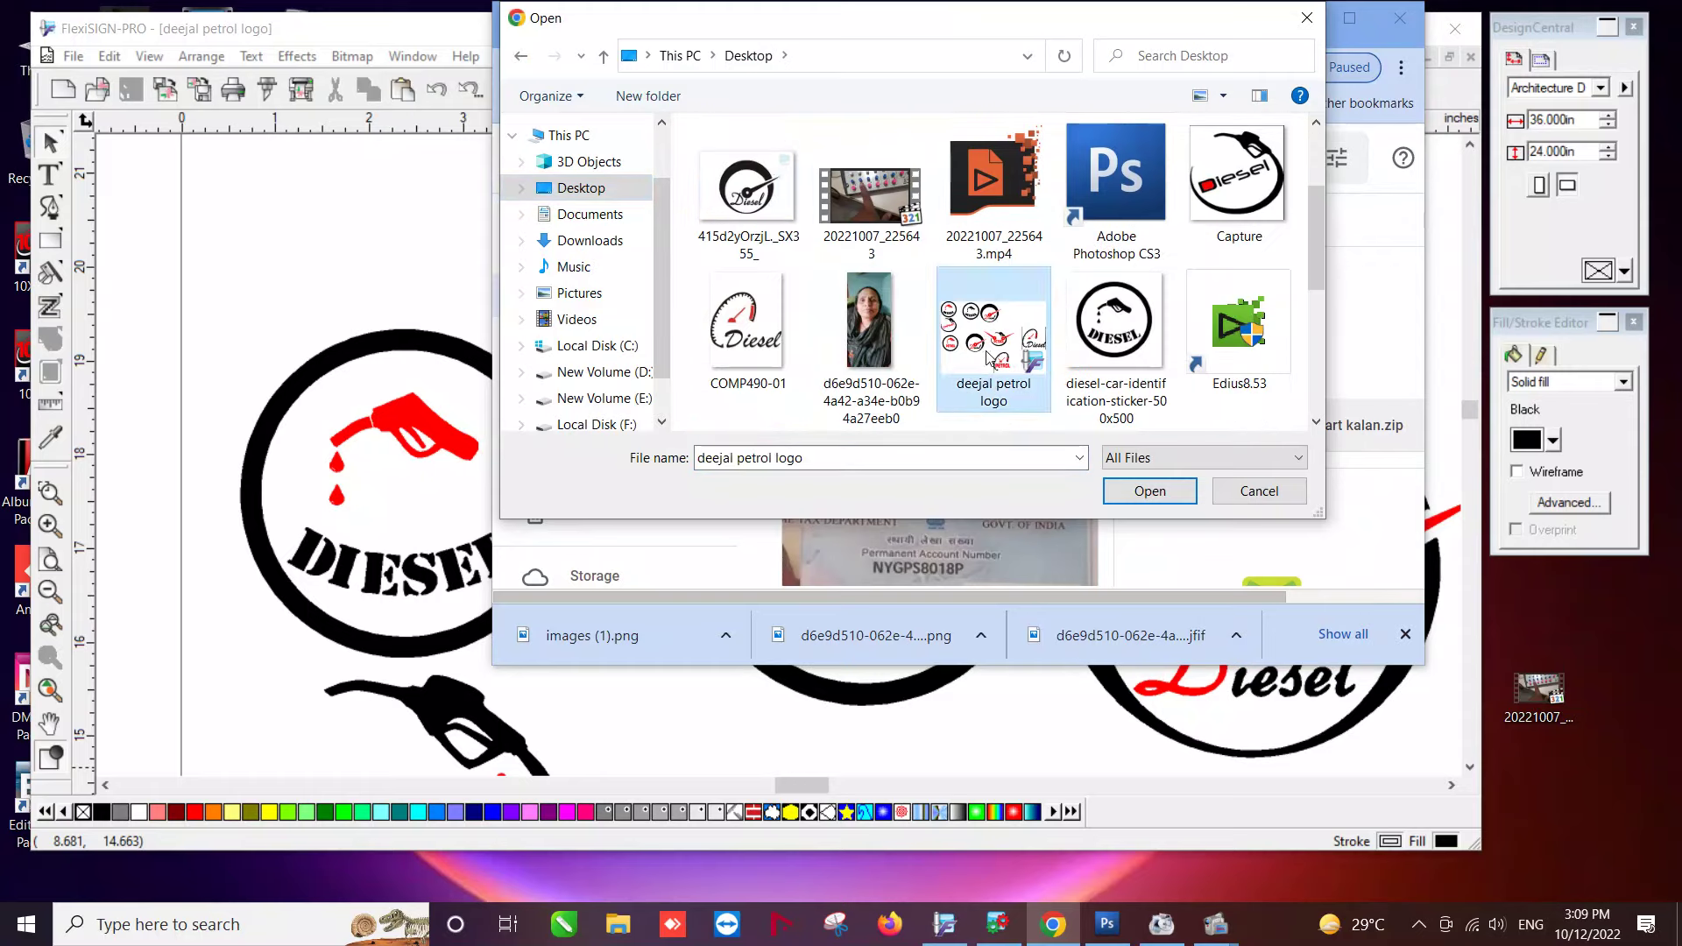
double_click(988, 359)
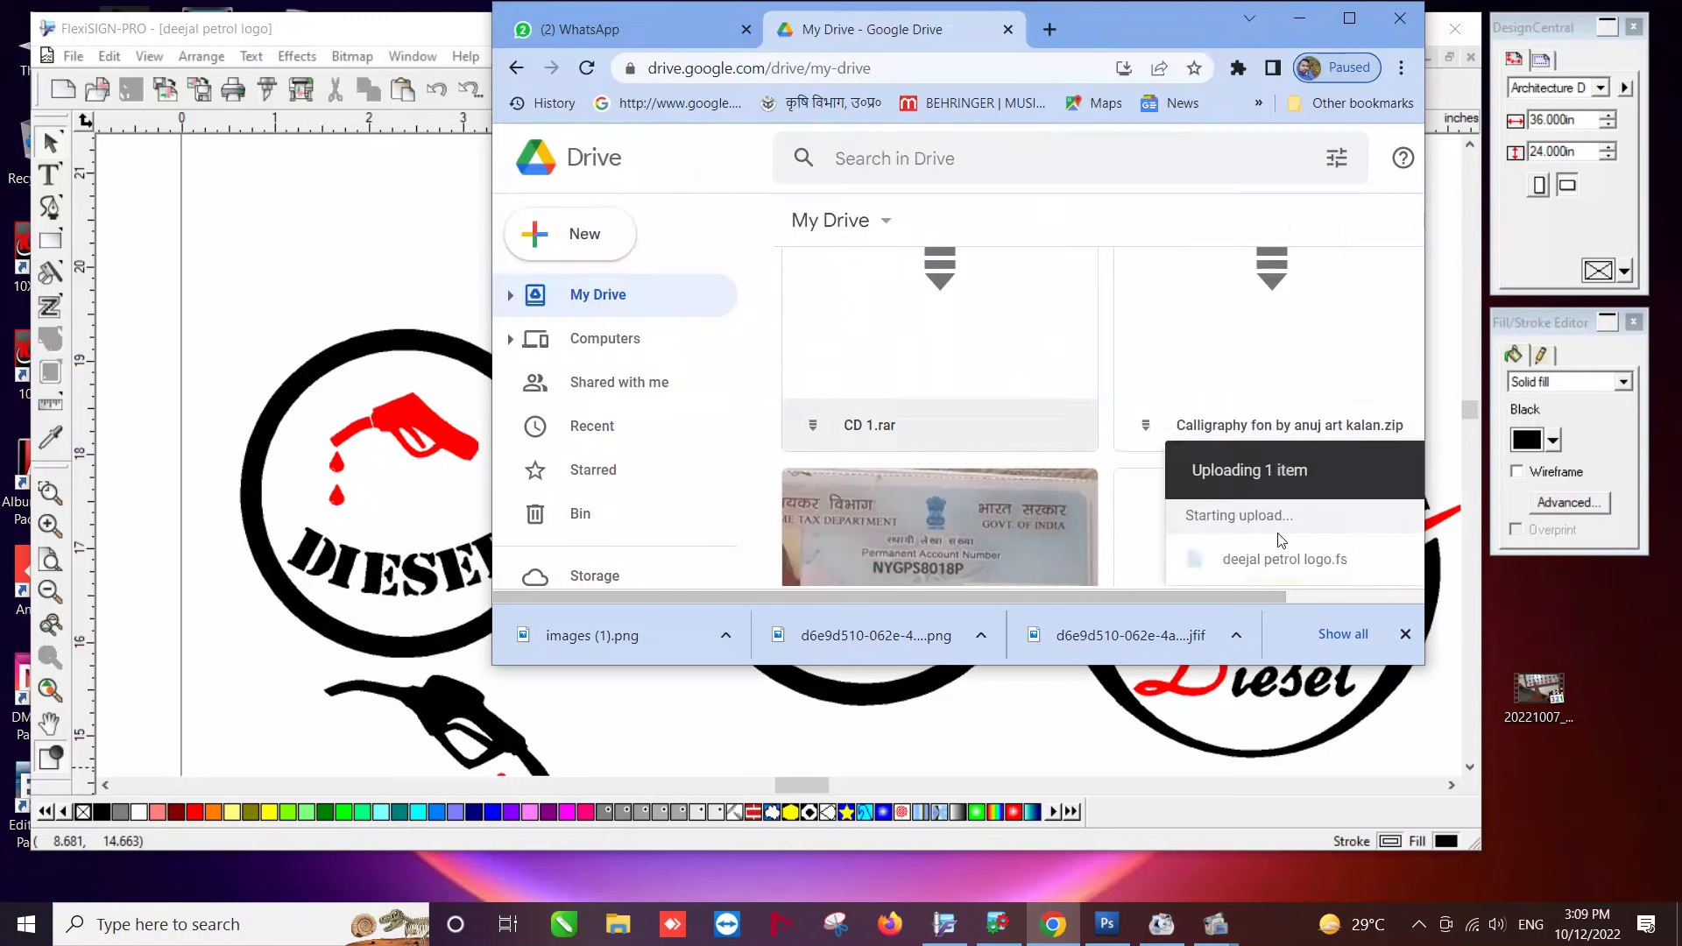
Maximize the browser window and look through the My Drive folders, checking the details of "kilip art (1)".
left_click(1350, 21)
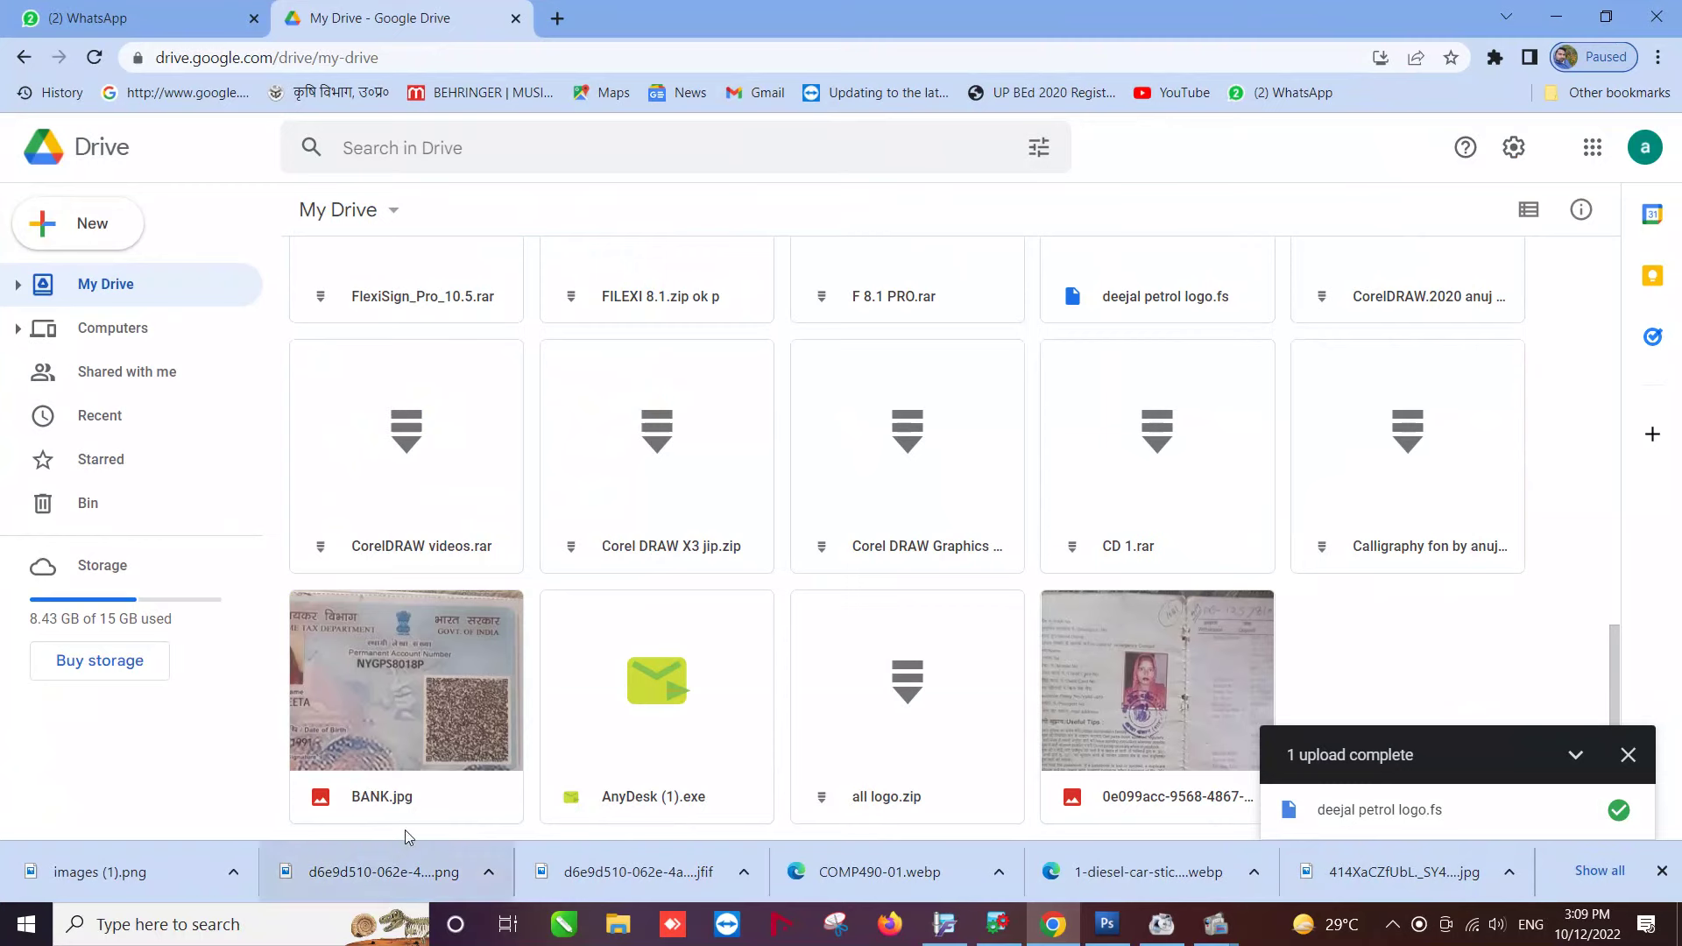
scroll(1472, 638, "up", 10)
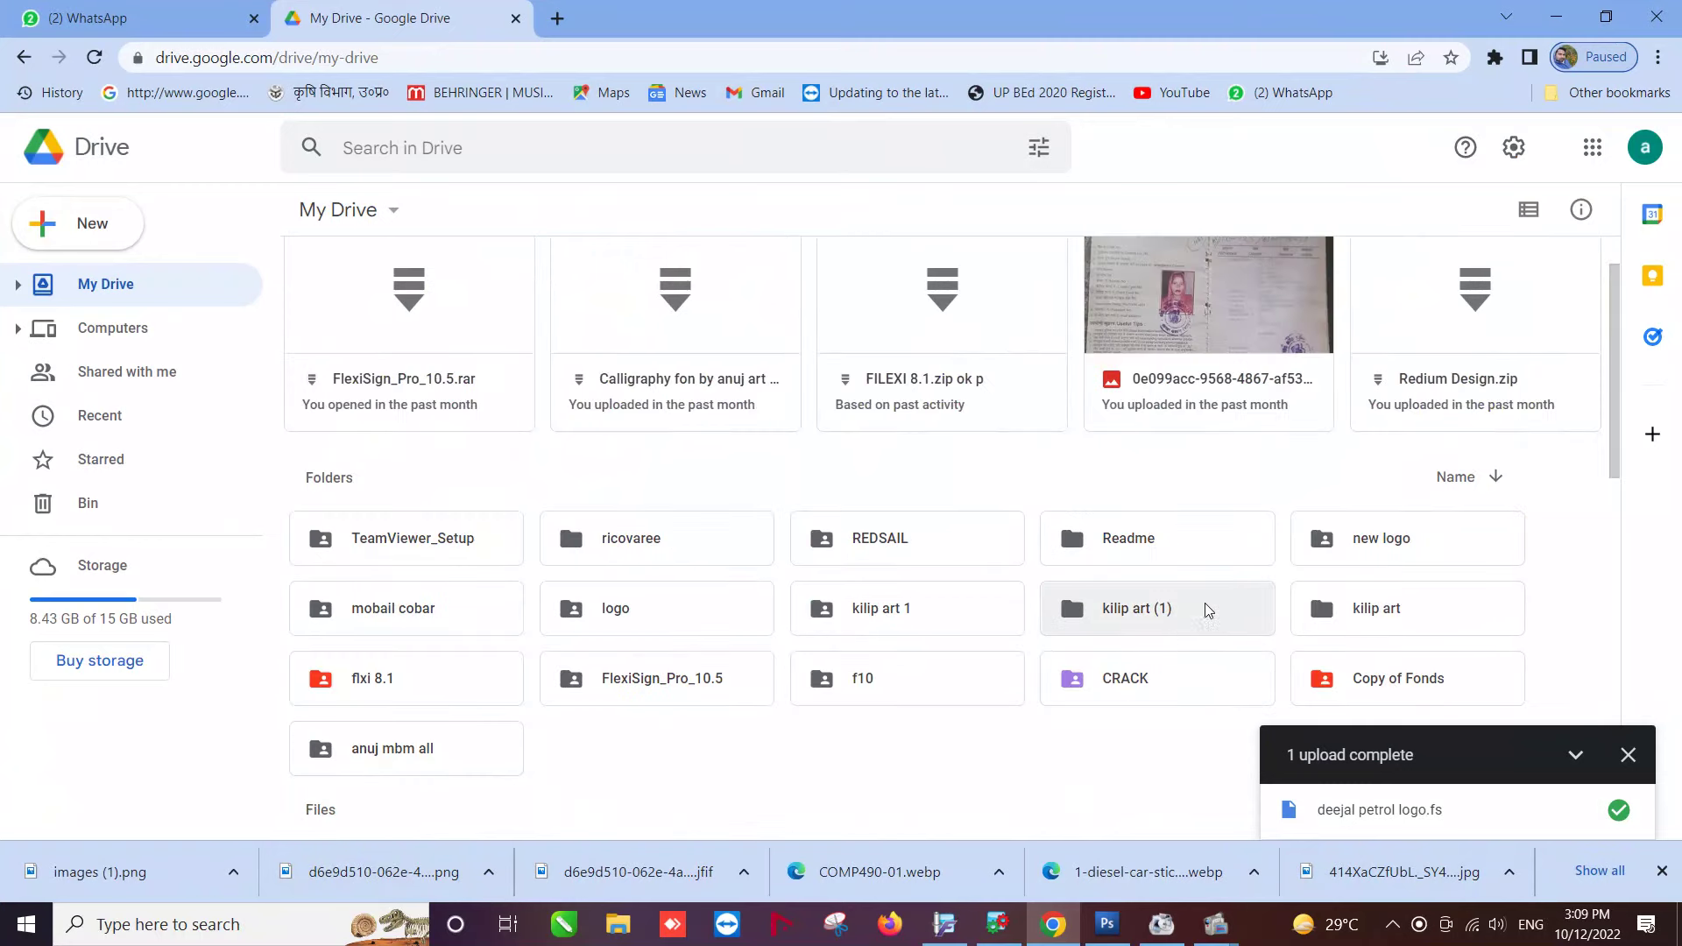
left_click(1170, 635)
key("d")
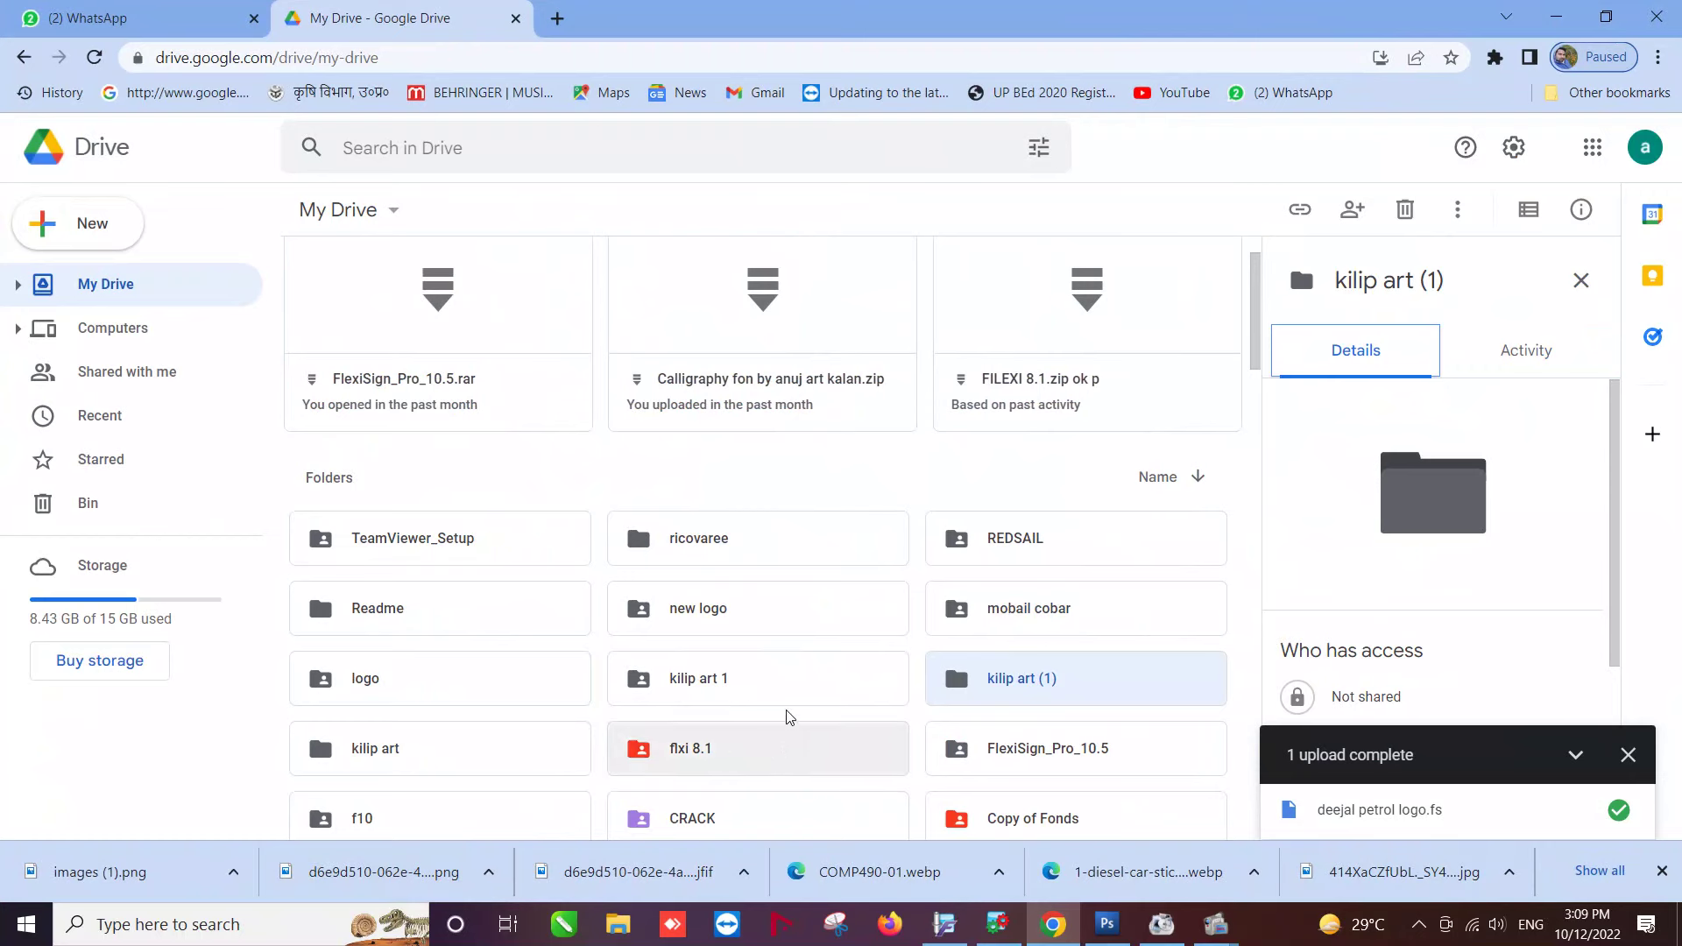
left_click(799, 590)
key("d")
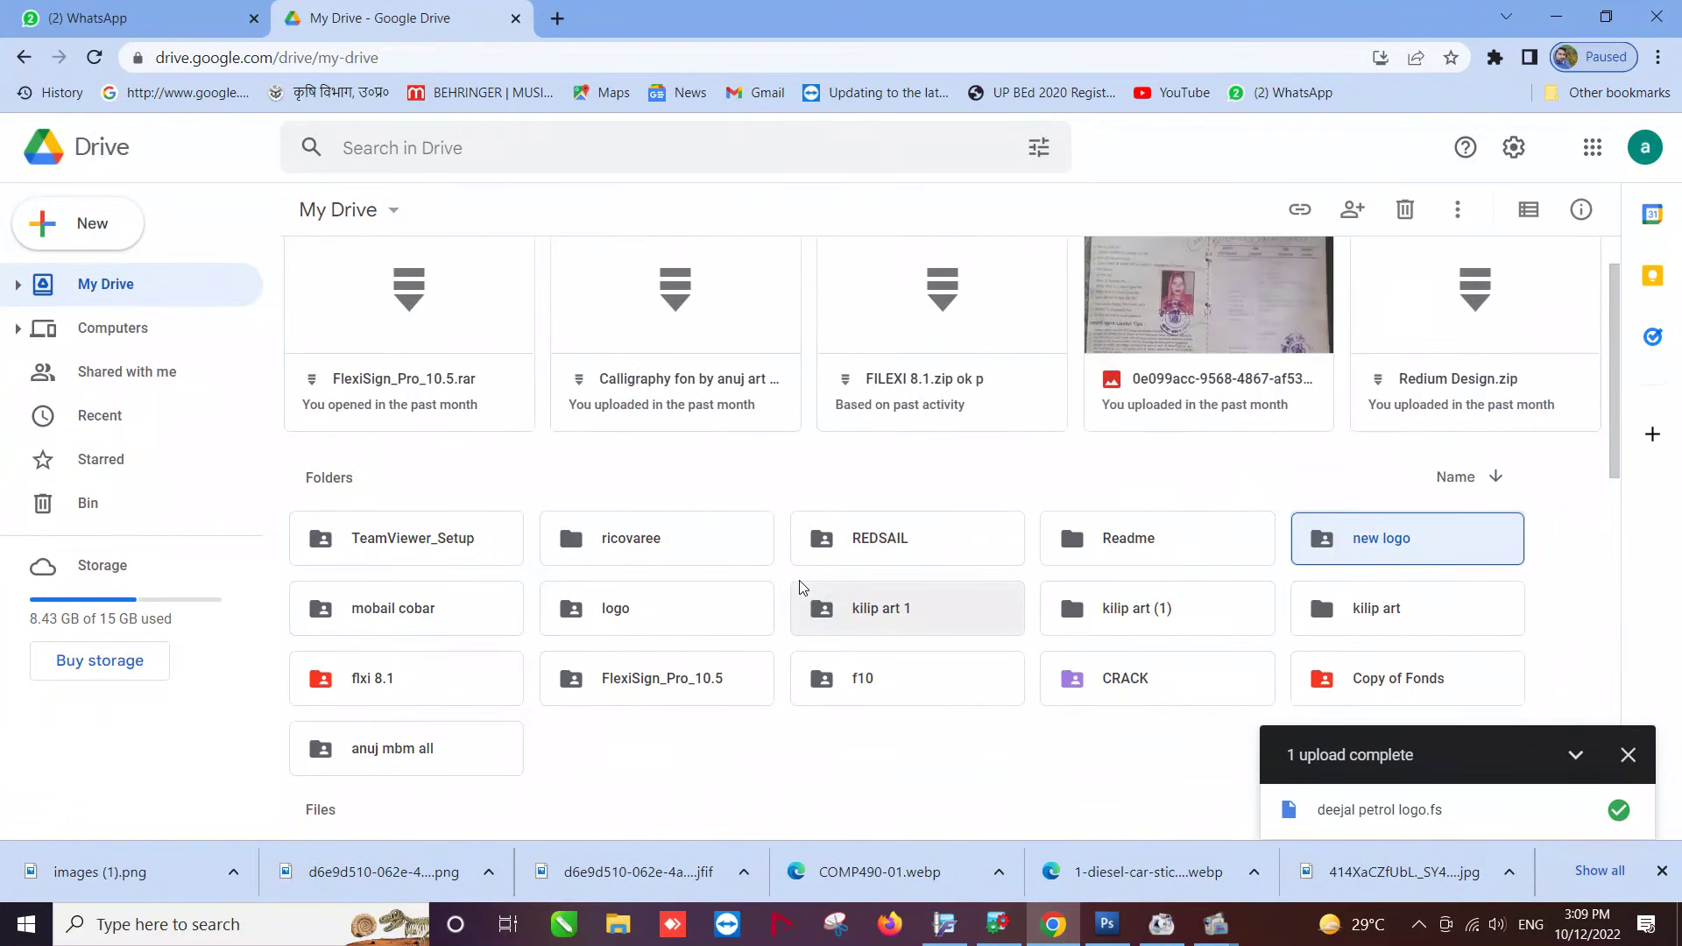
Show the details of FlexiSign_Pro_10.5.rar in My Drive and dismiss the upload notification.
scroll(596, 580, "down", 8)
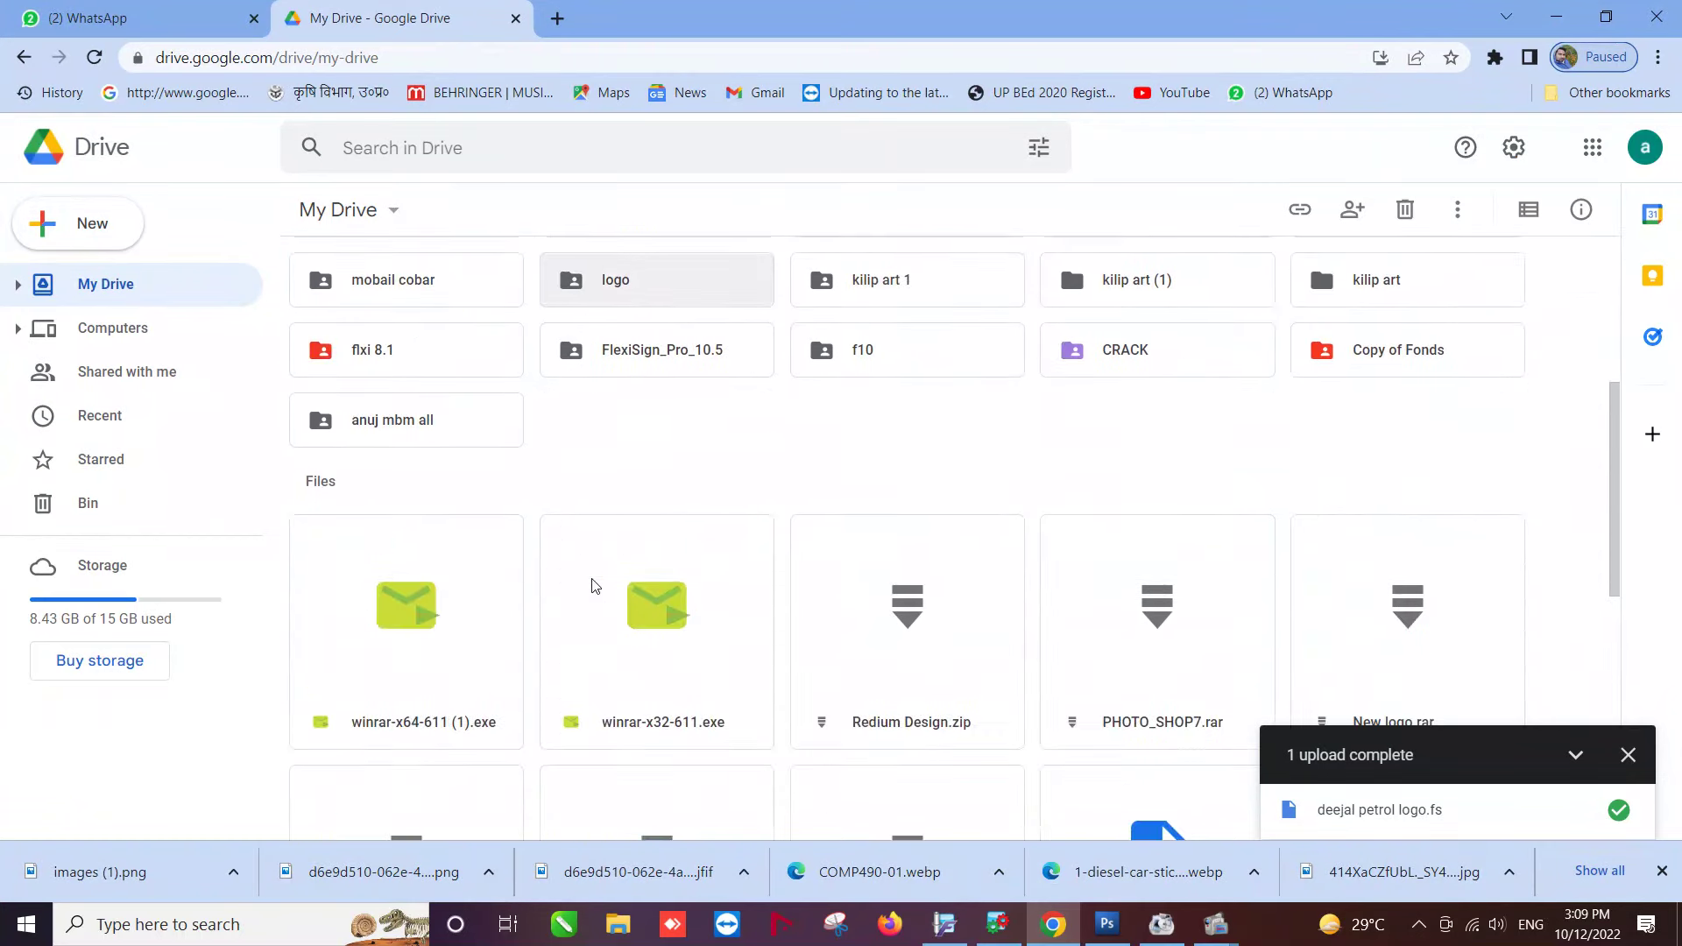
left_click(440, 578)
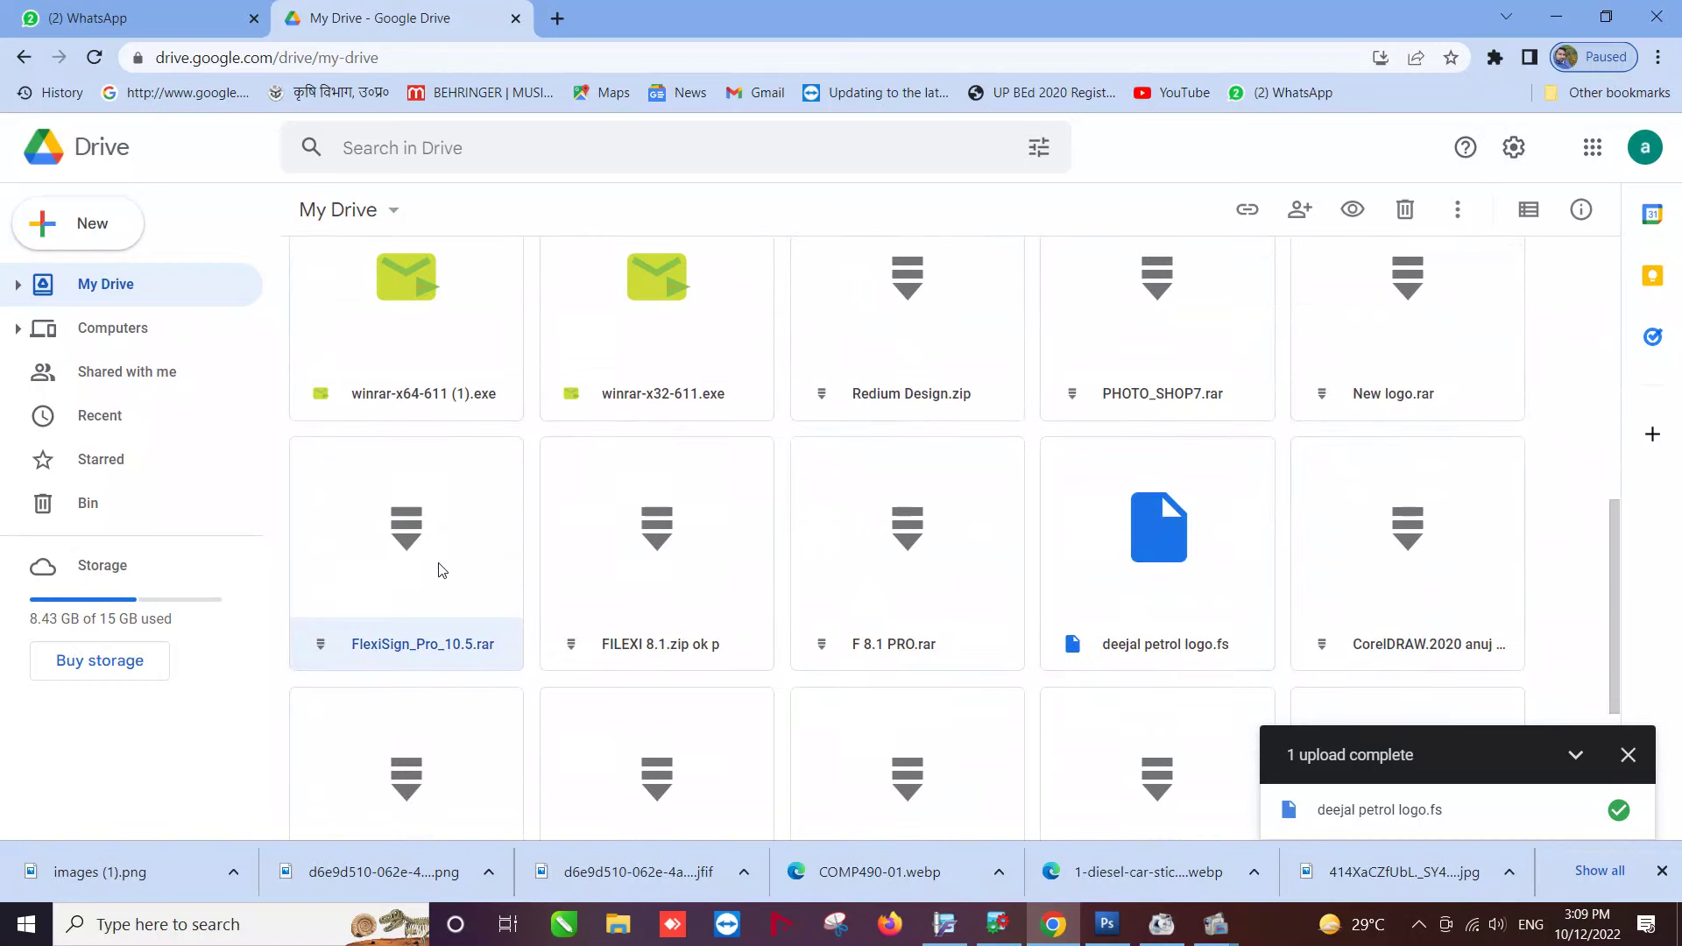
key("d")
key("d")
key("d")
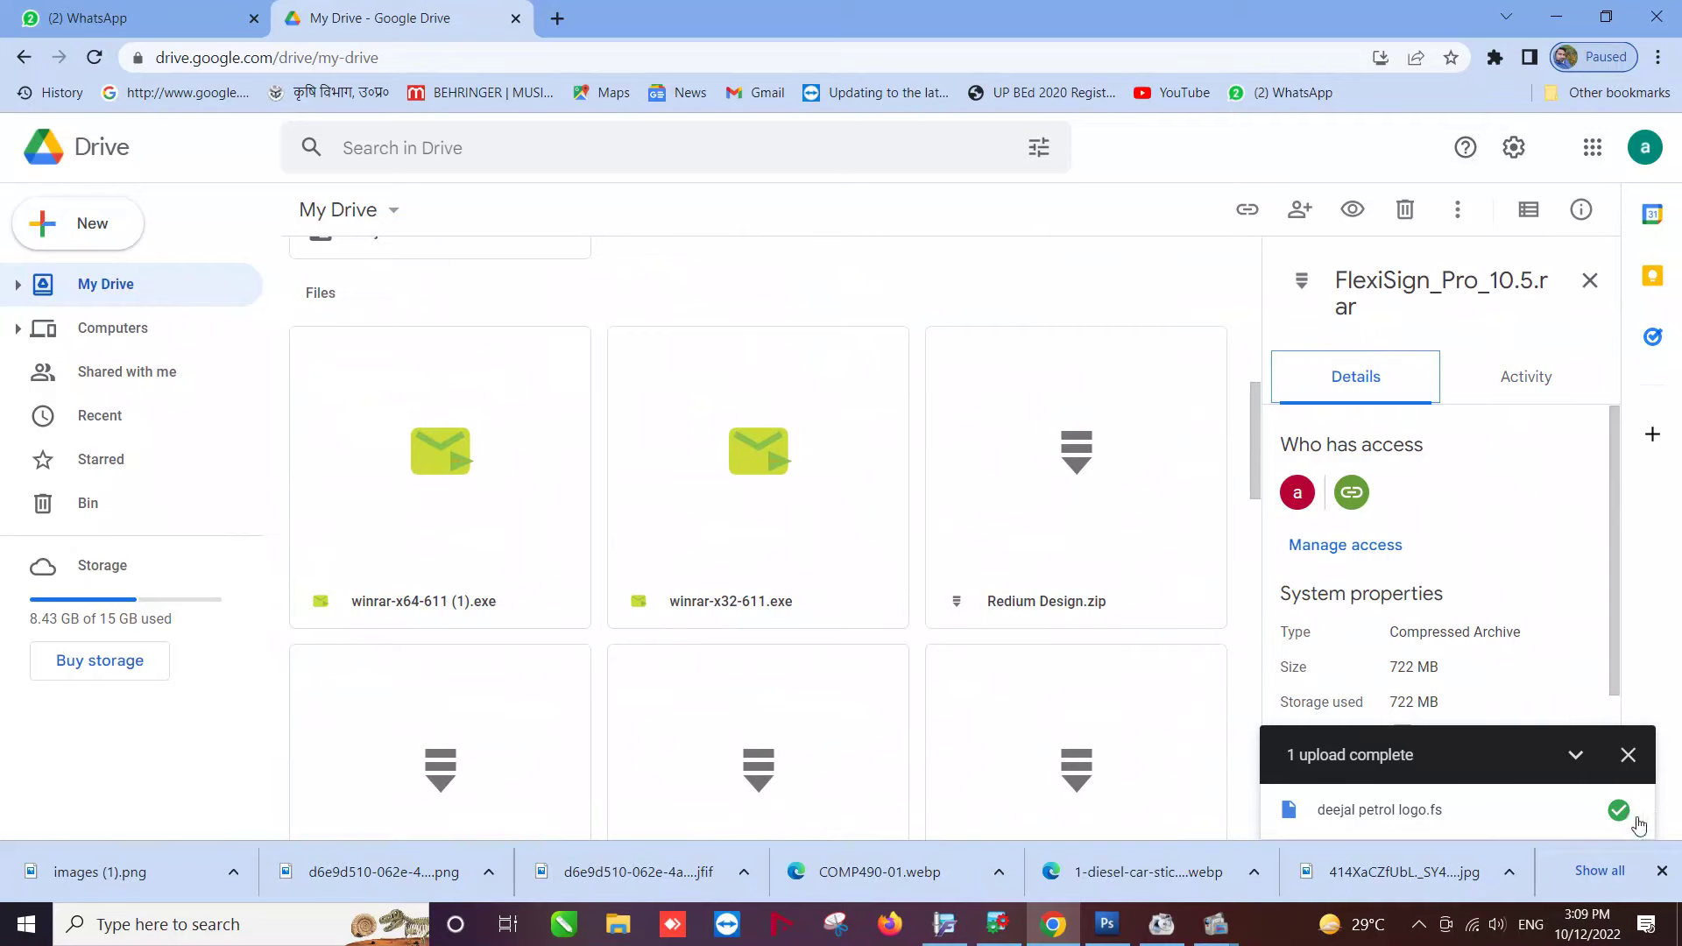
left_click(1627, 754)
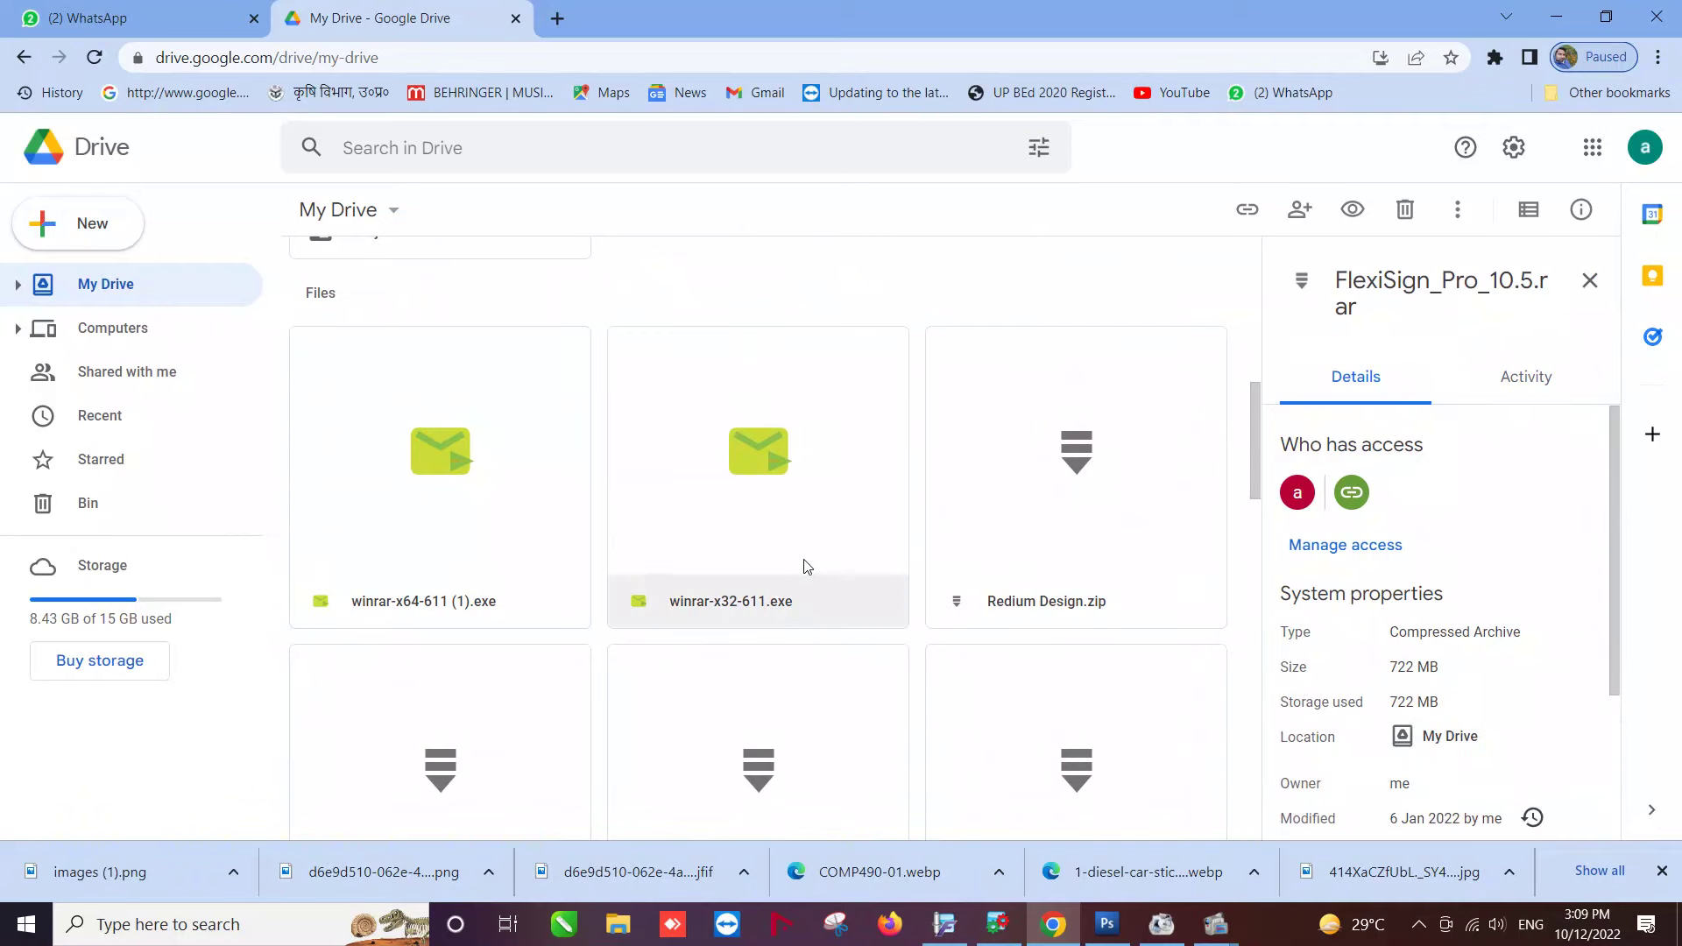
Set the general access of deejal petrol logo.fs to Anyone with the link and copy its sharing link.
scroll(821, 538, "down", 3)
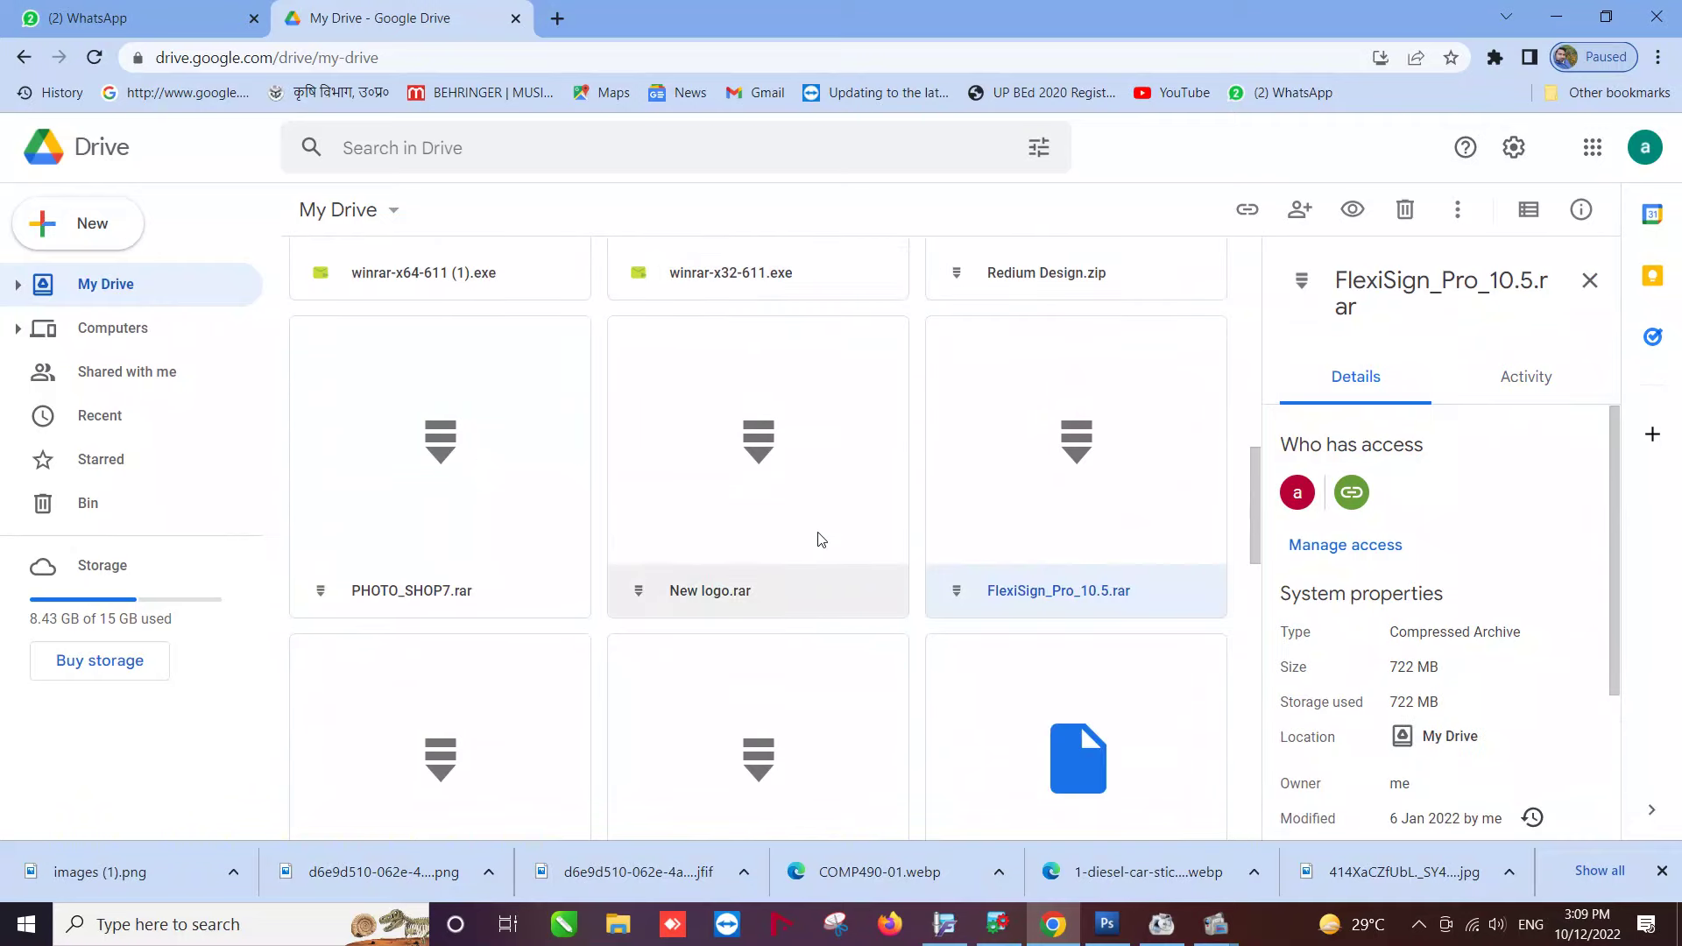
scroll(821, 538, "up", 10)
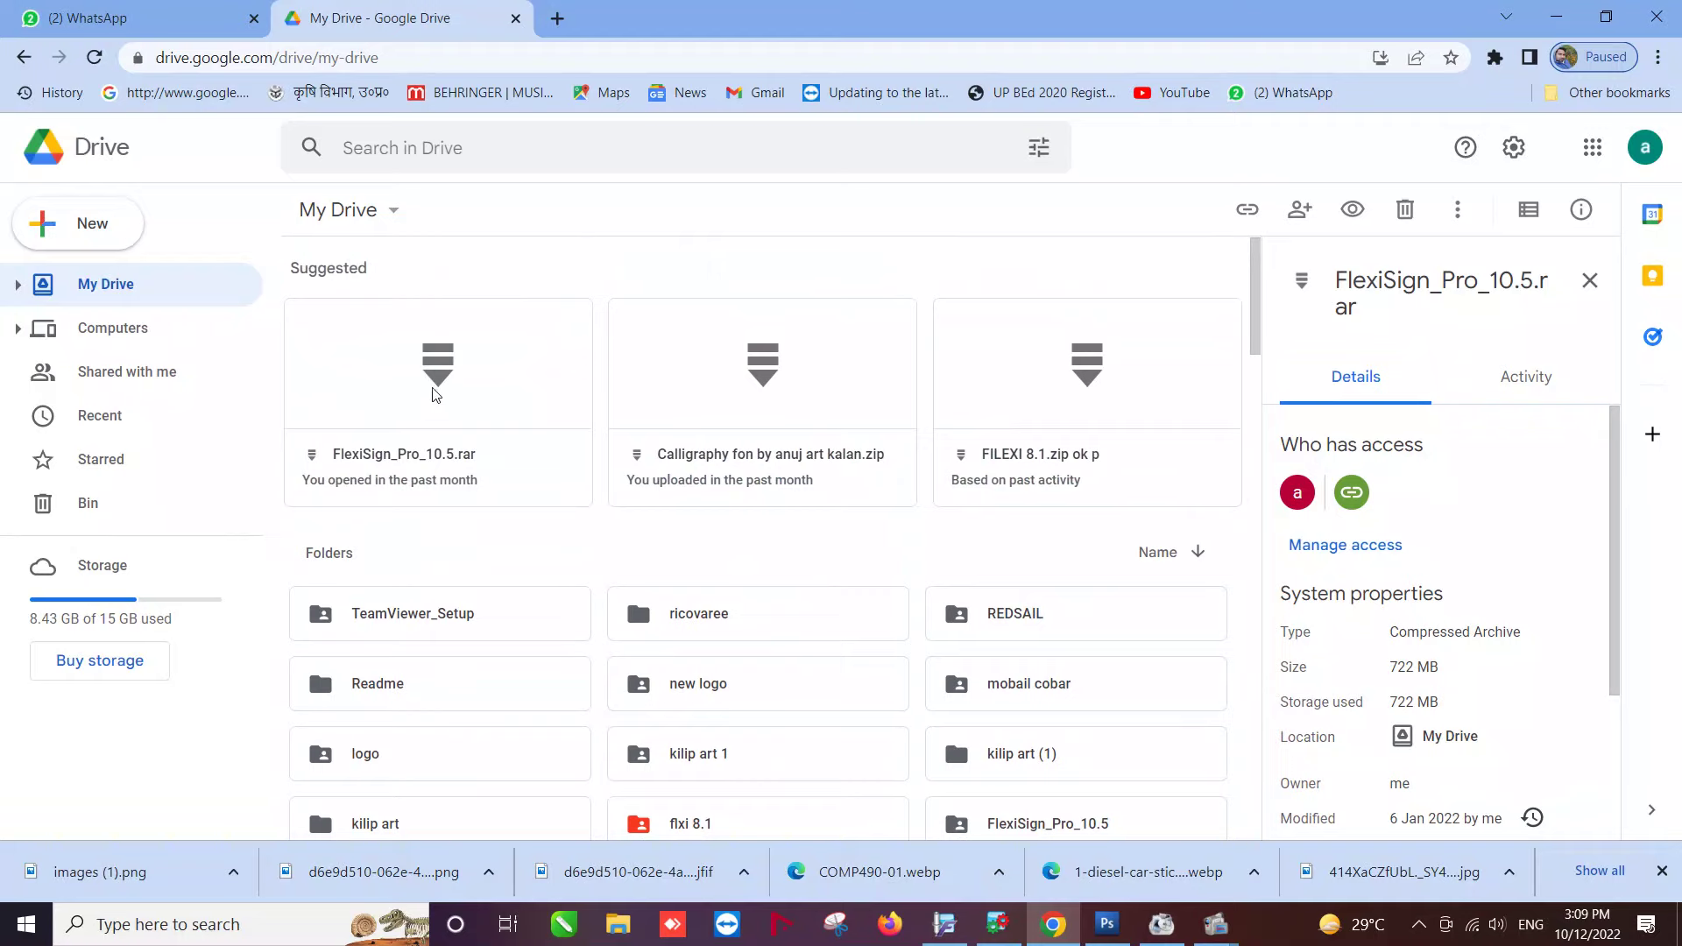
scroll(1042, 416, "down", 4)
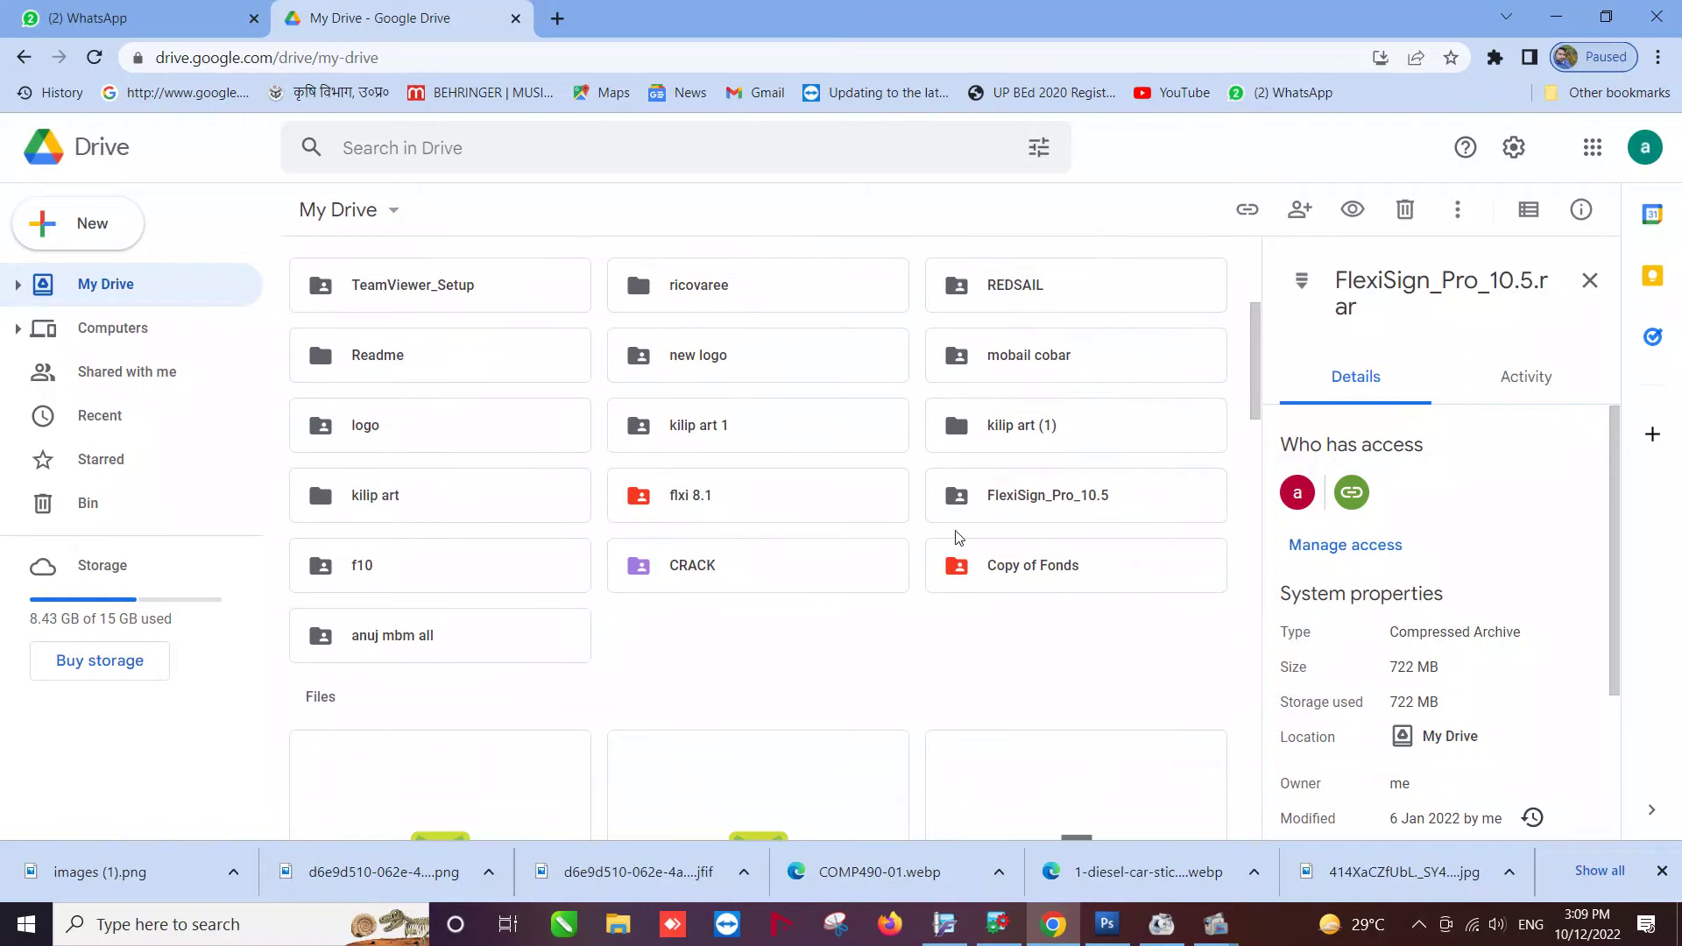
scroll(957, 538, "down", 3)
scroll(959, 538, "down", 5)
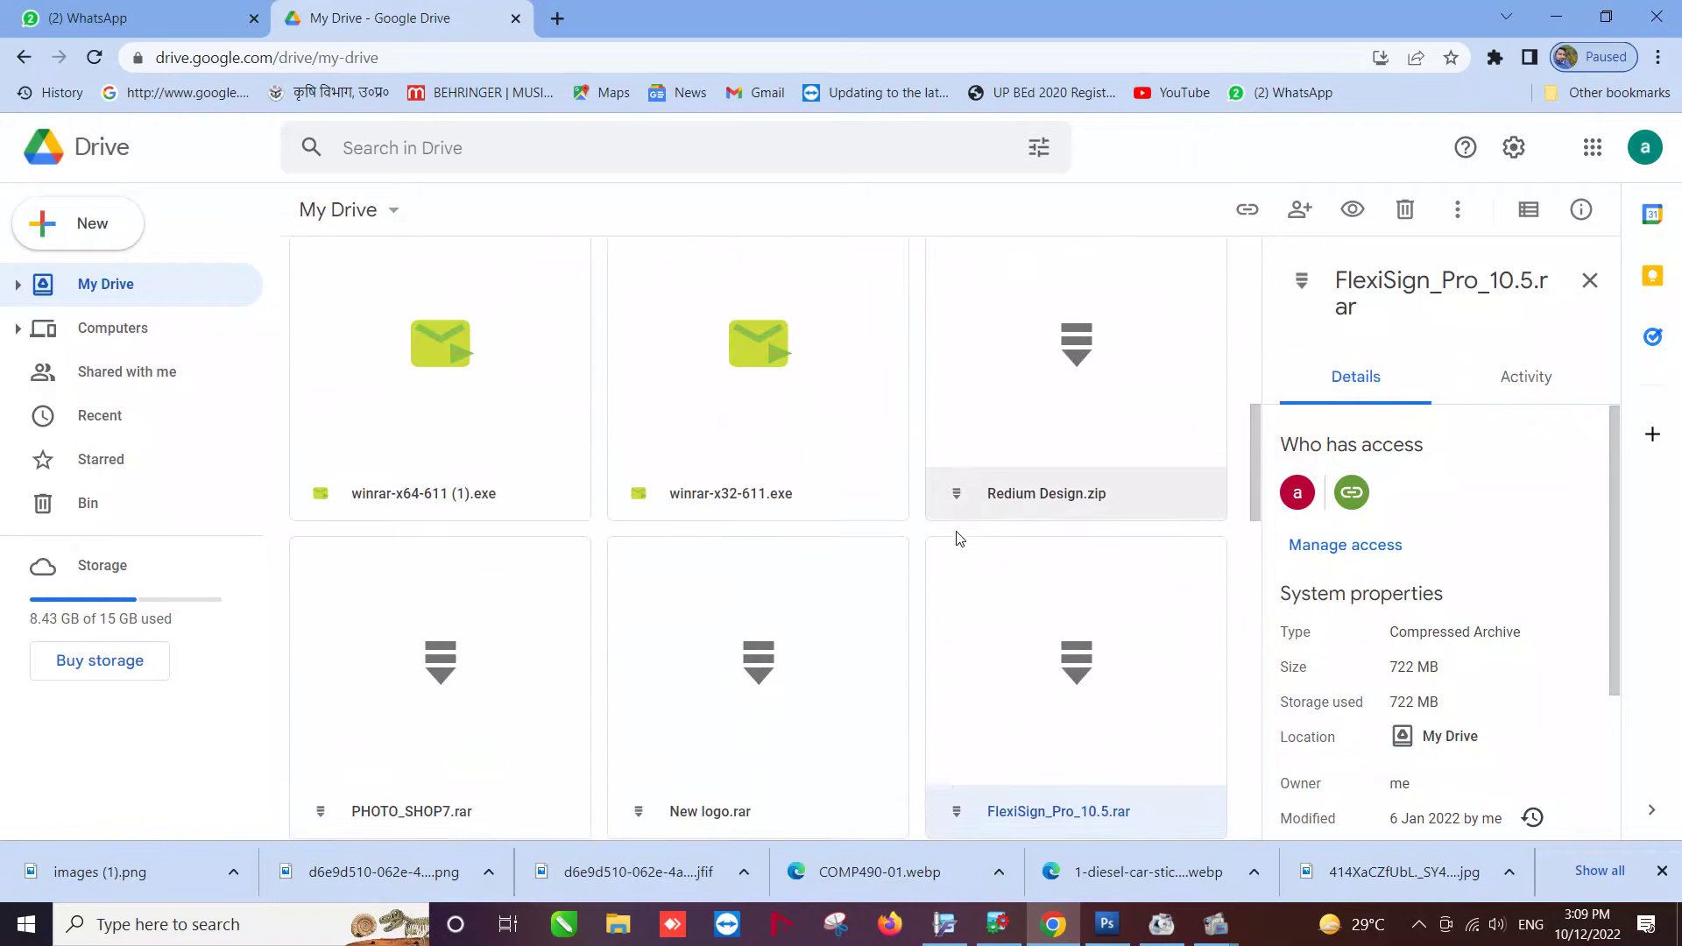
scroll(959, 538, "down", 2)
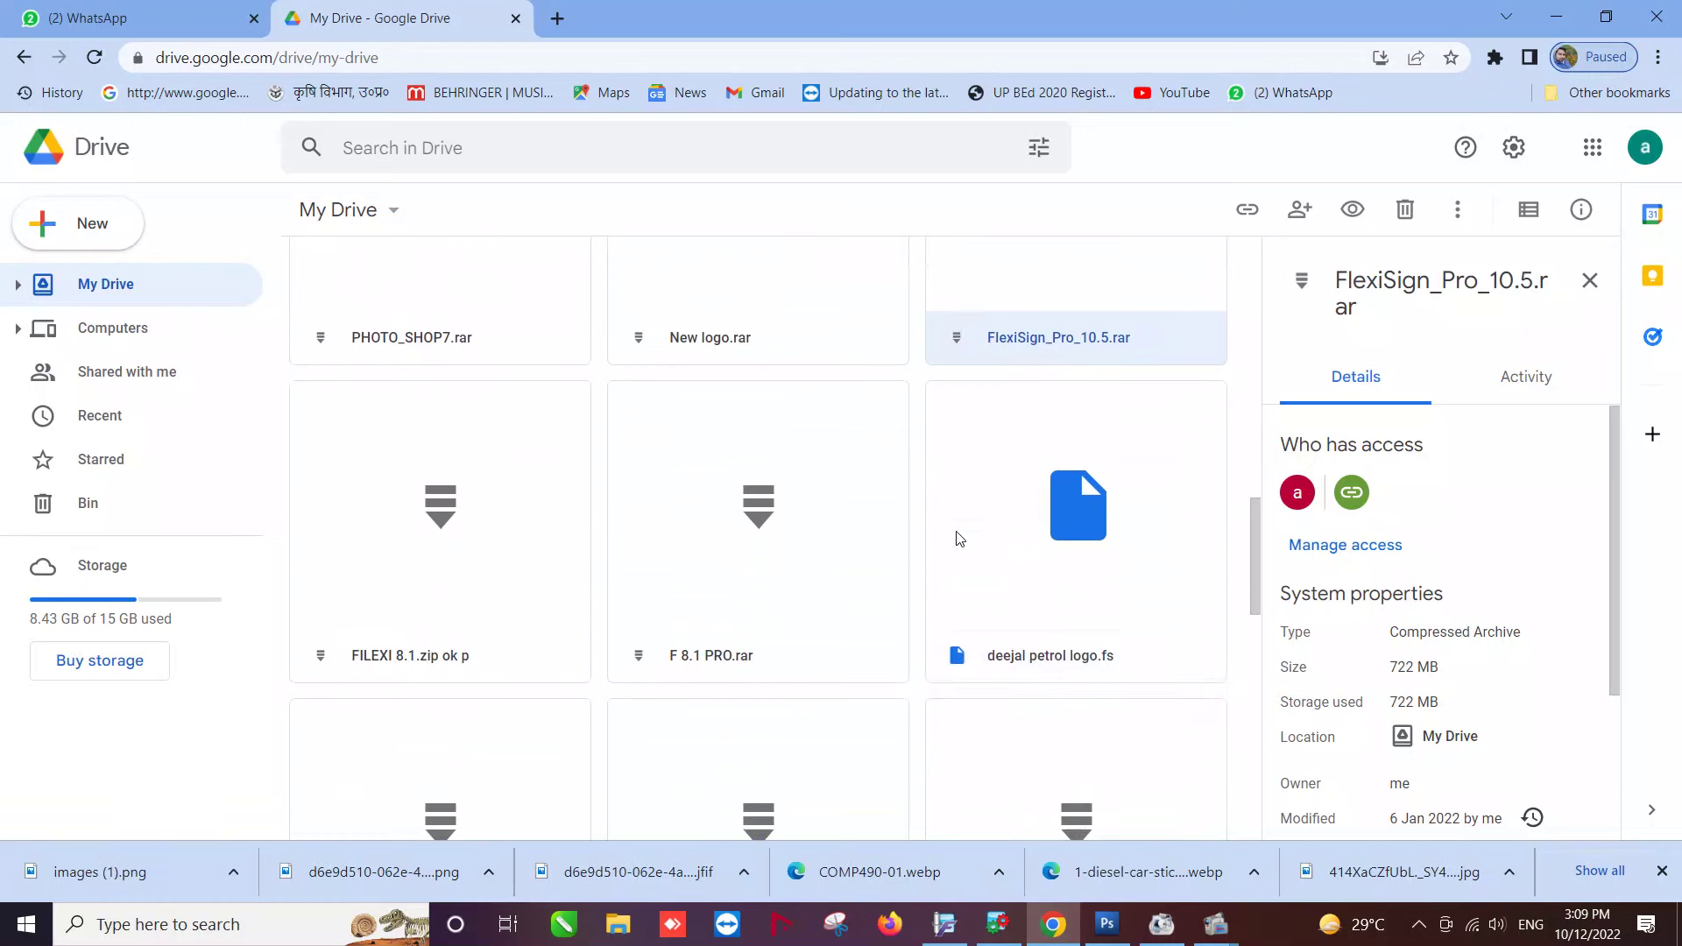
right_click(1042, 639)
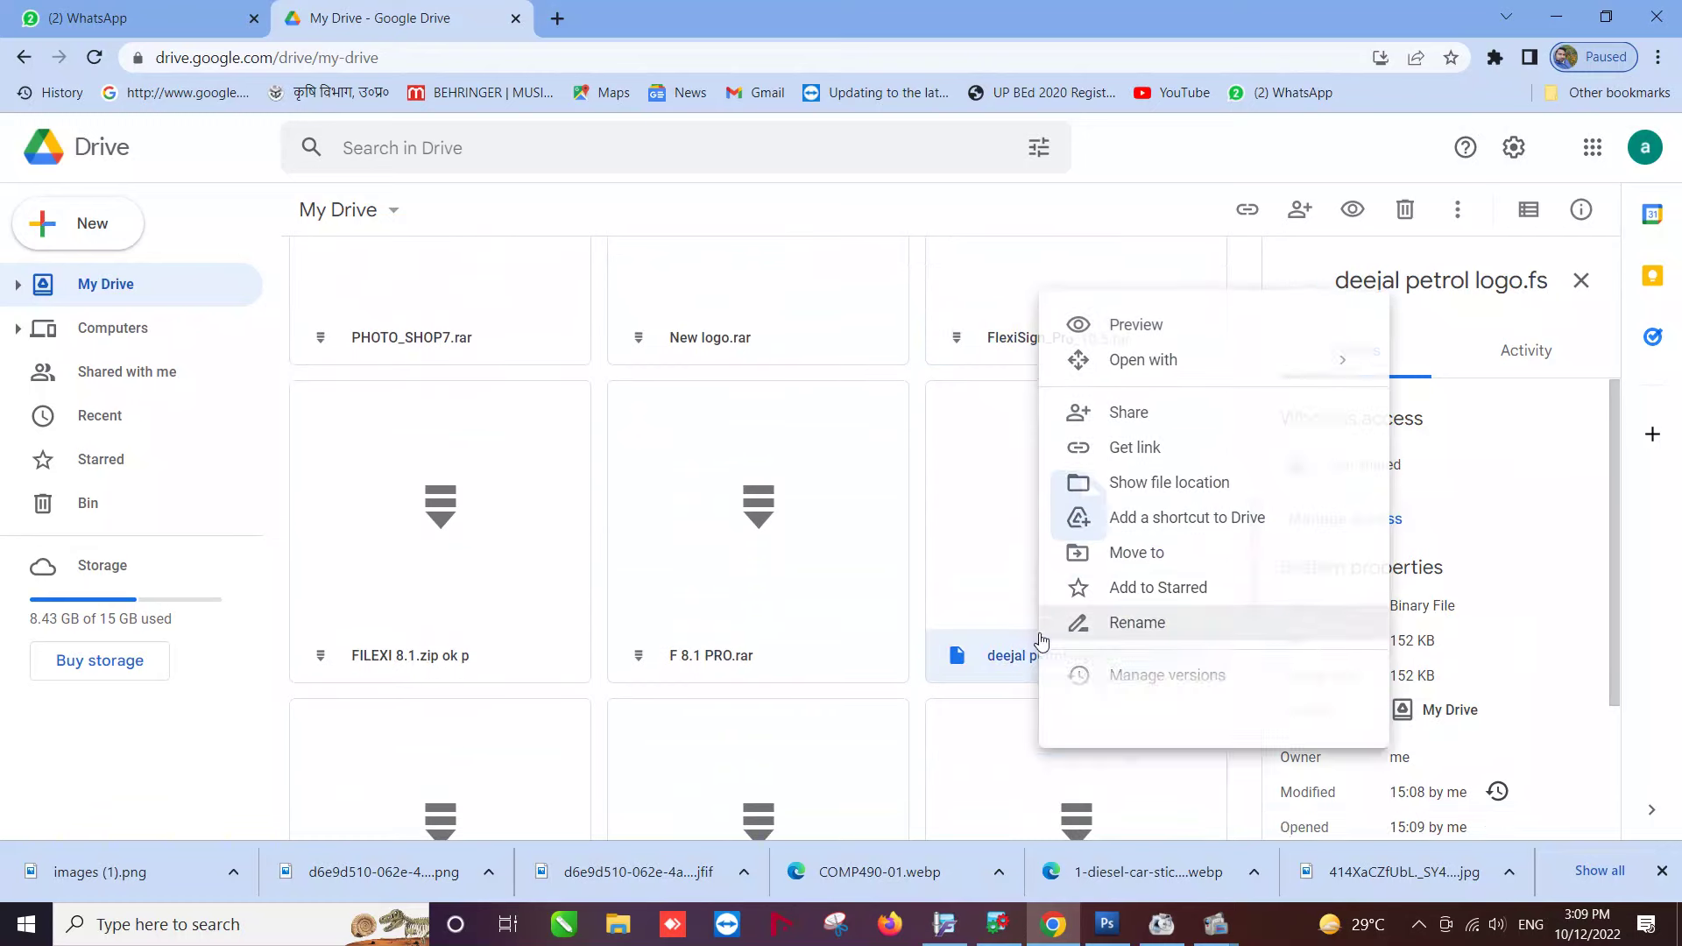
left_click(1157, 447)
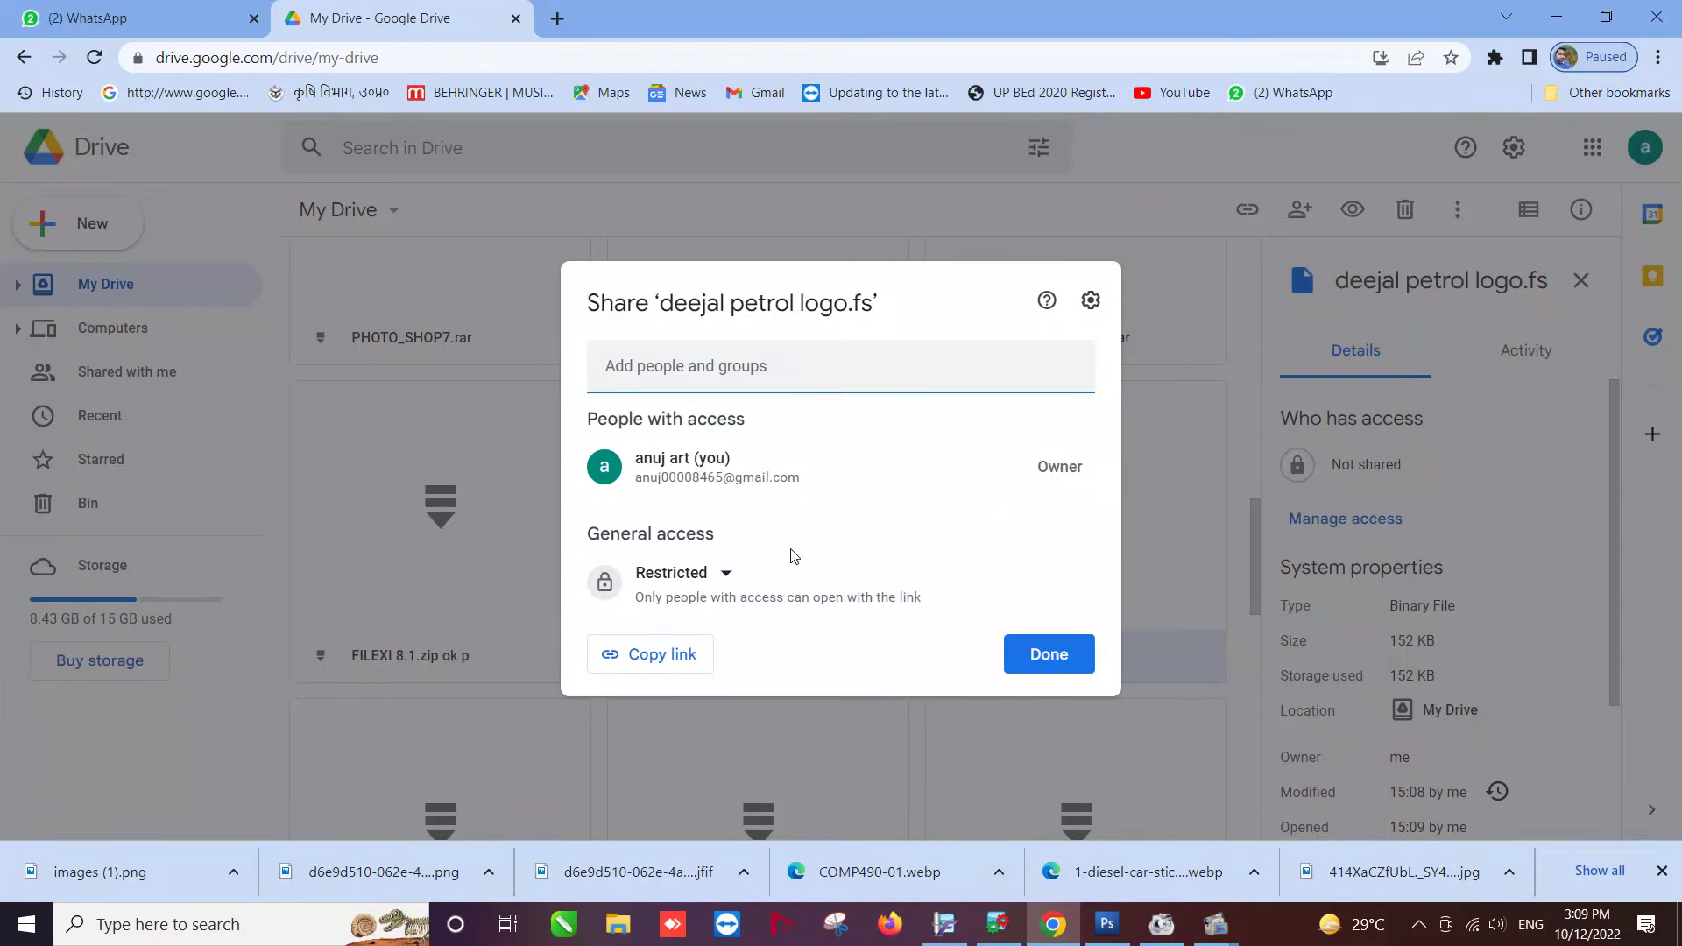
left_click(692, 576)
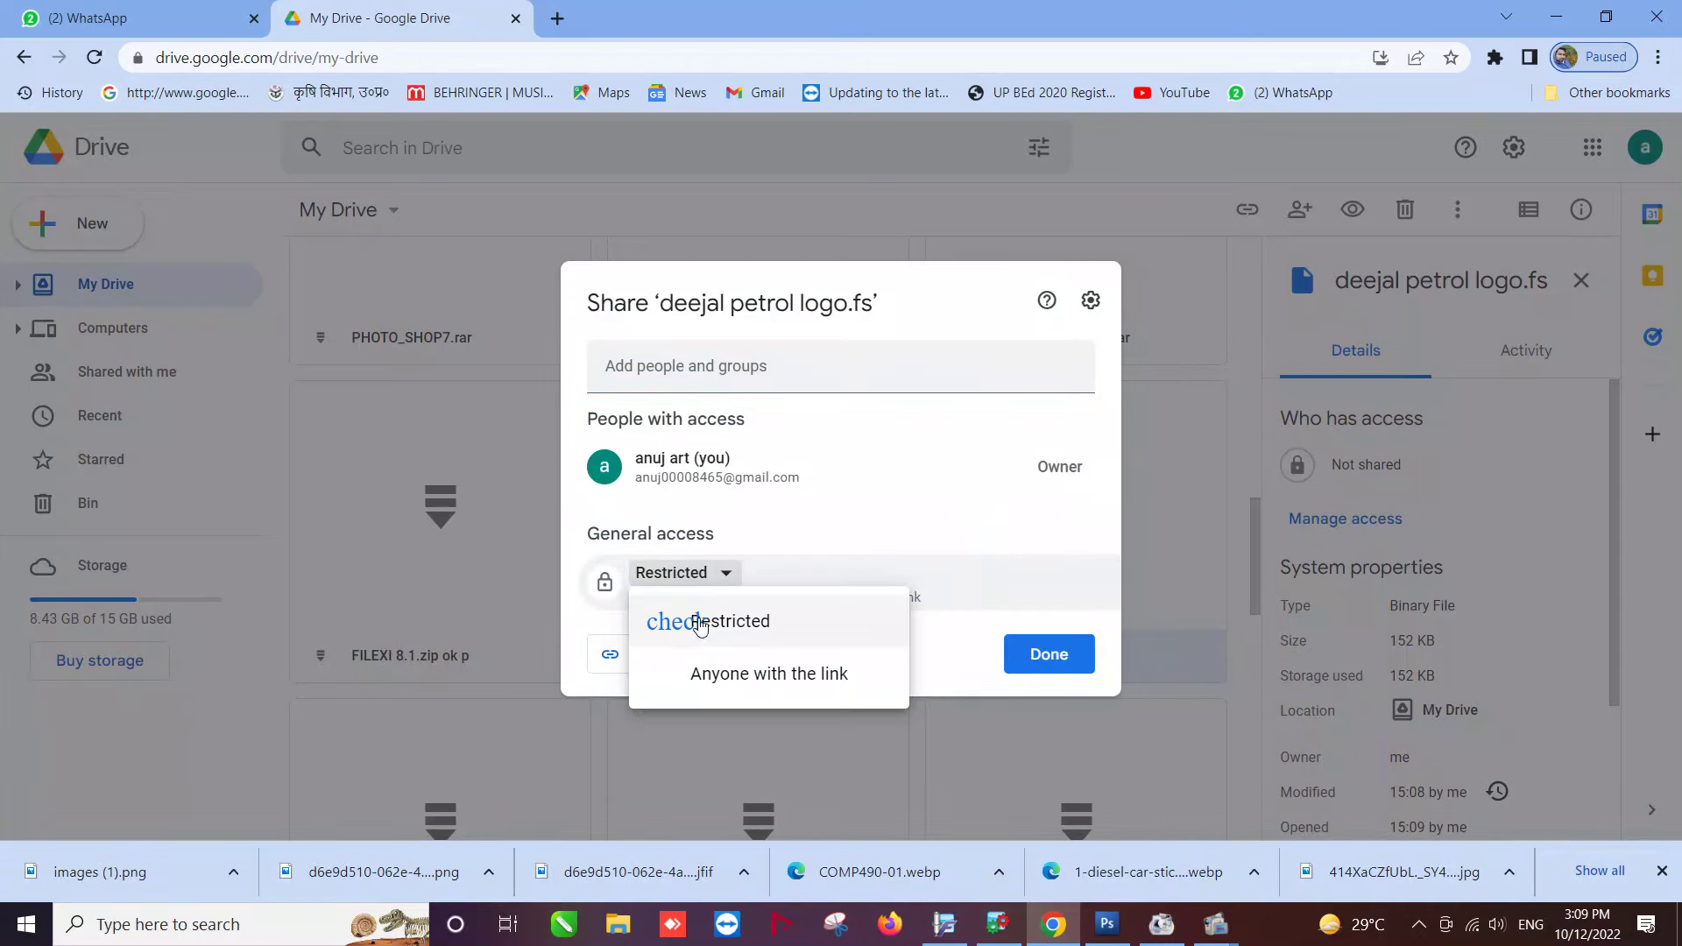
left_click(717, 676)
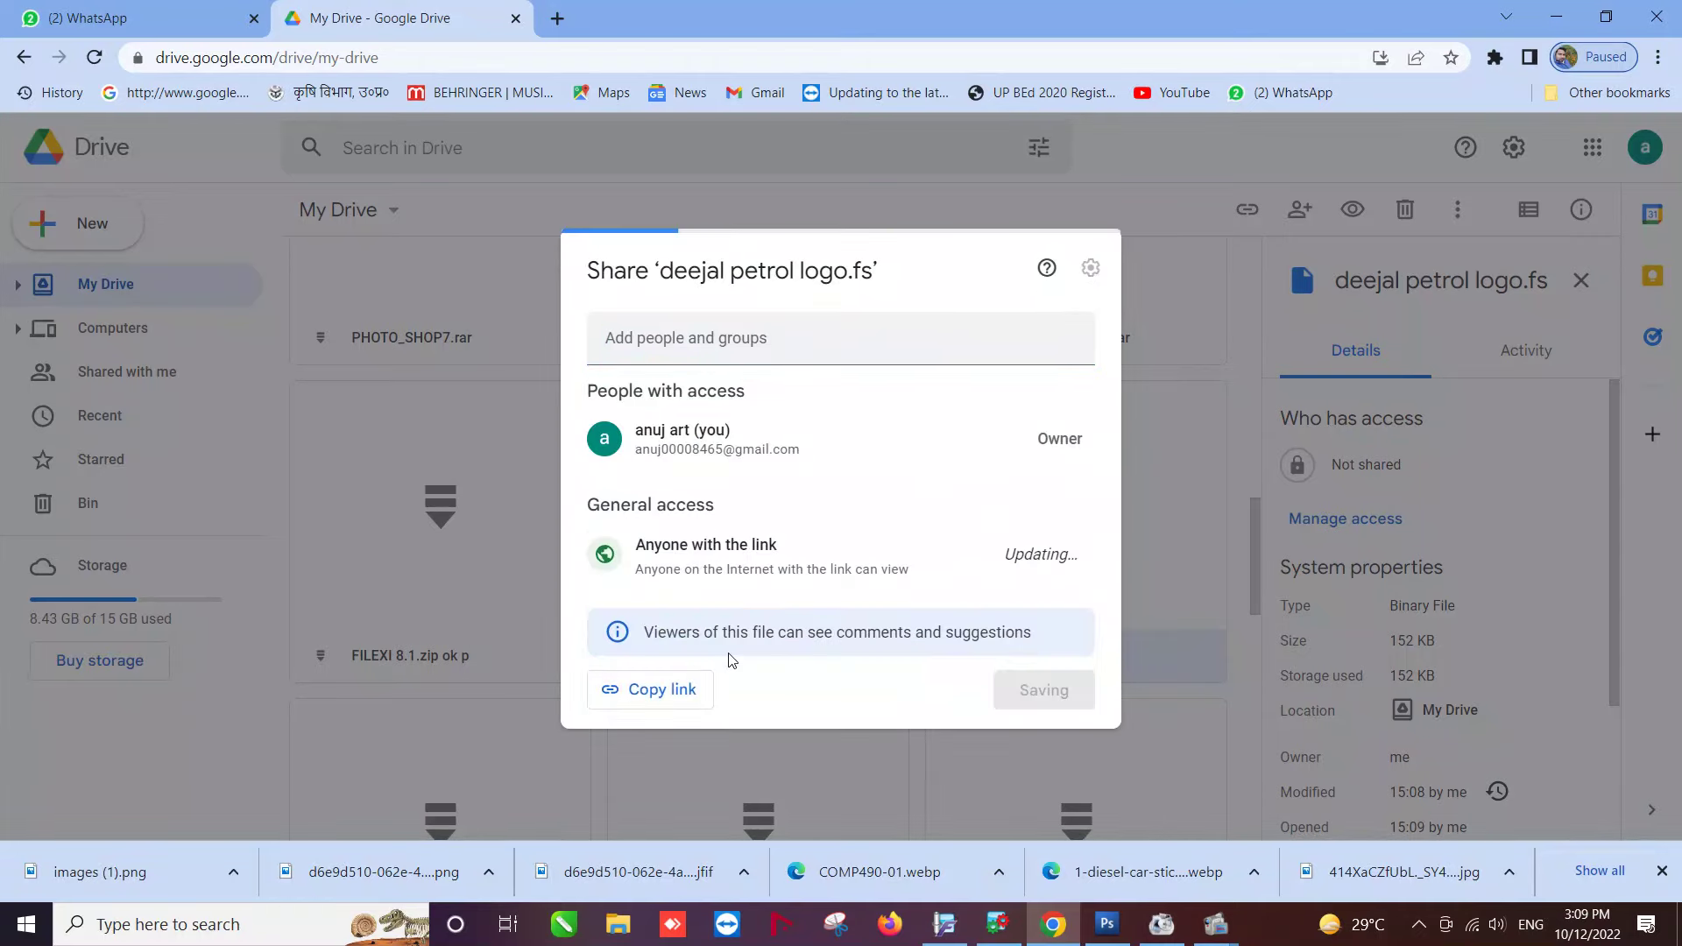
left_click(663, 688)
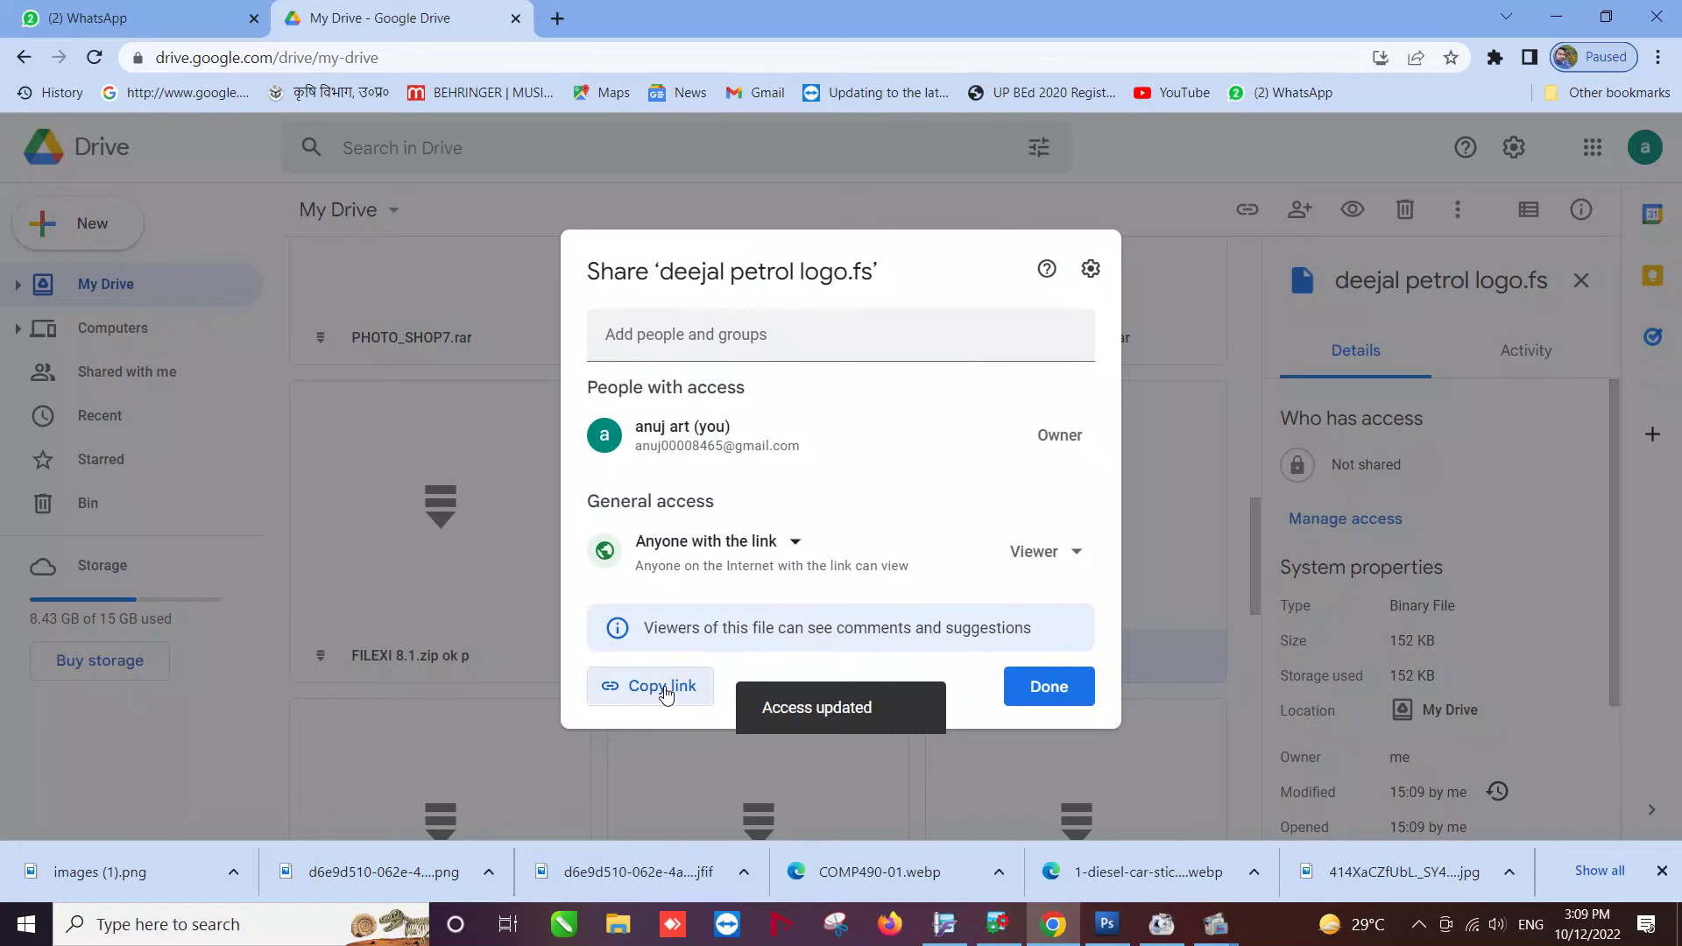
left_click(1042, 687)
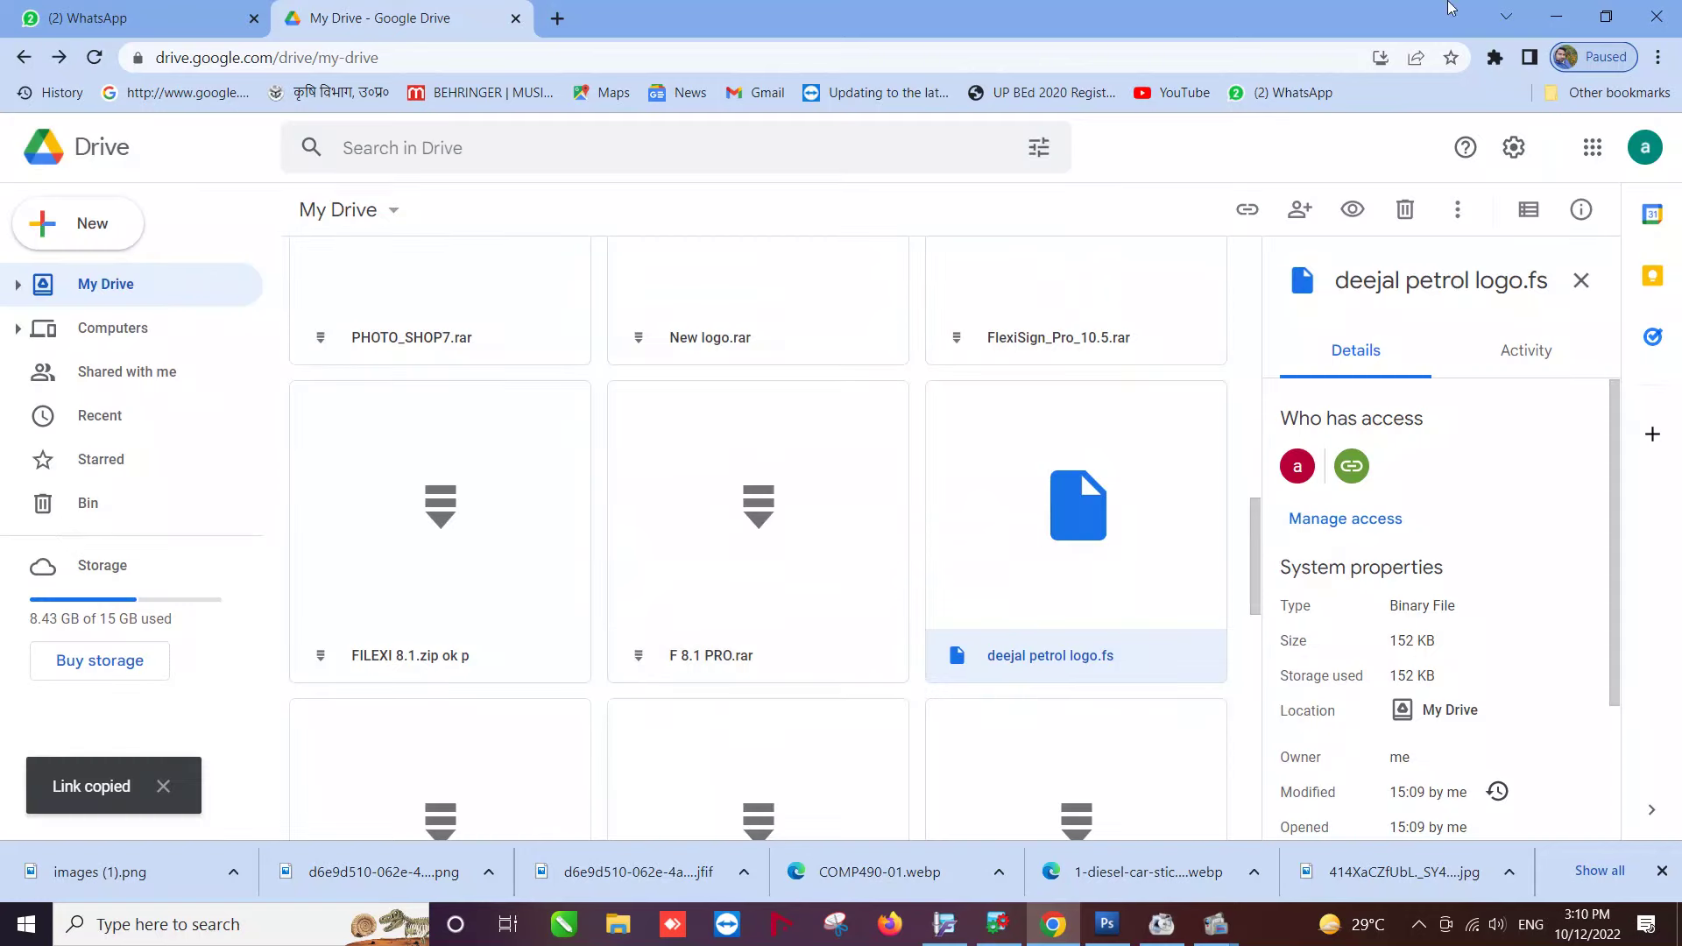
Switch to FlexiSIGN-PRO and paste the copied Drive link as text above the DIESEL designs.
left_click(1563, 12)
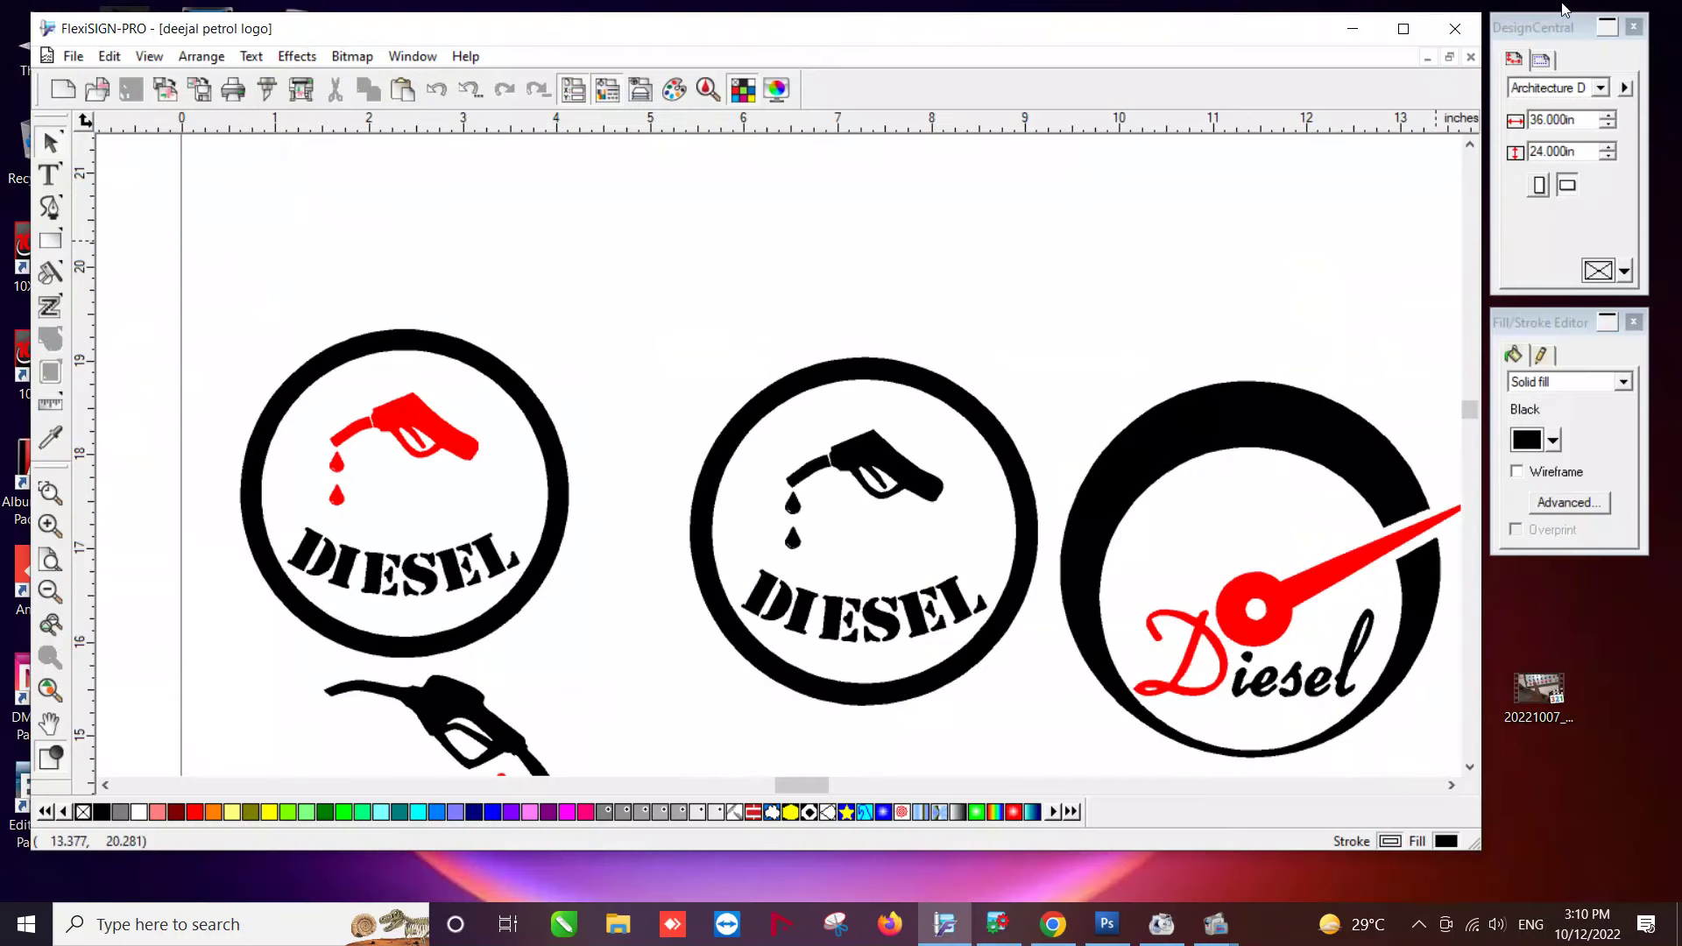
left_click(49, 175)
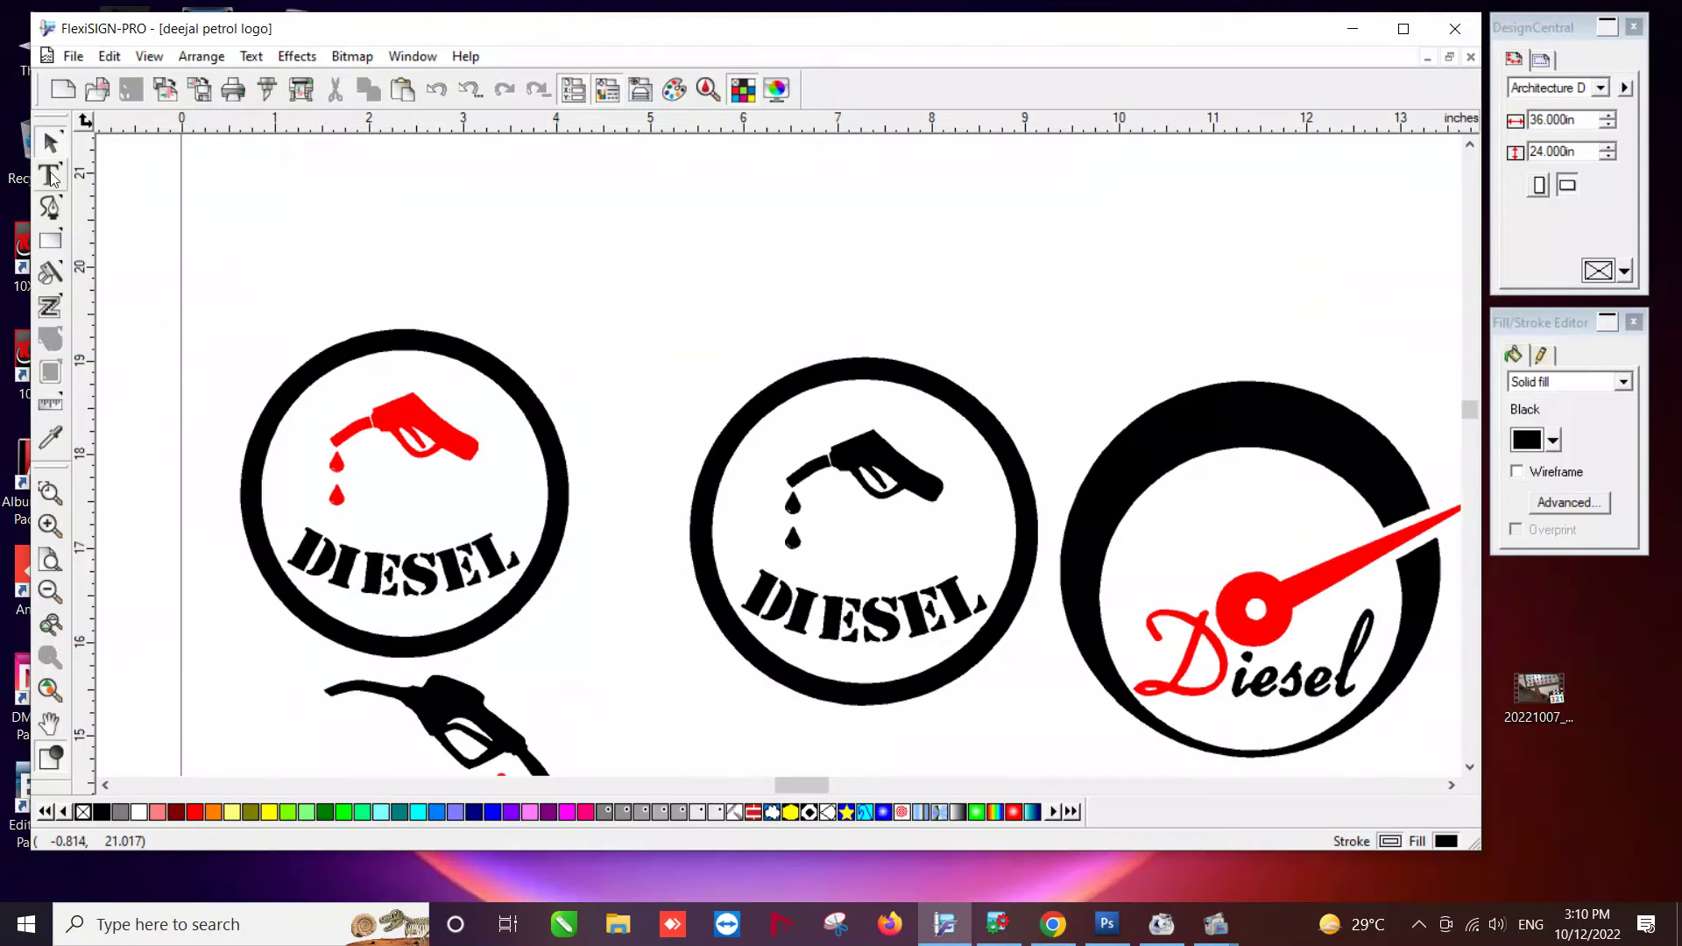
left_click(349, 222)
key("ctrl+v")
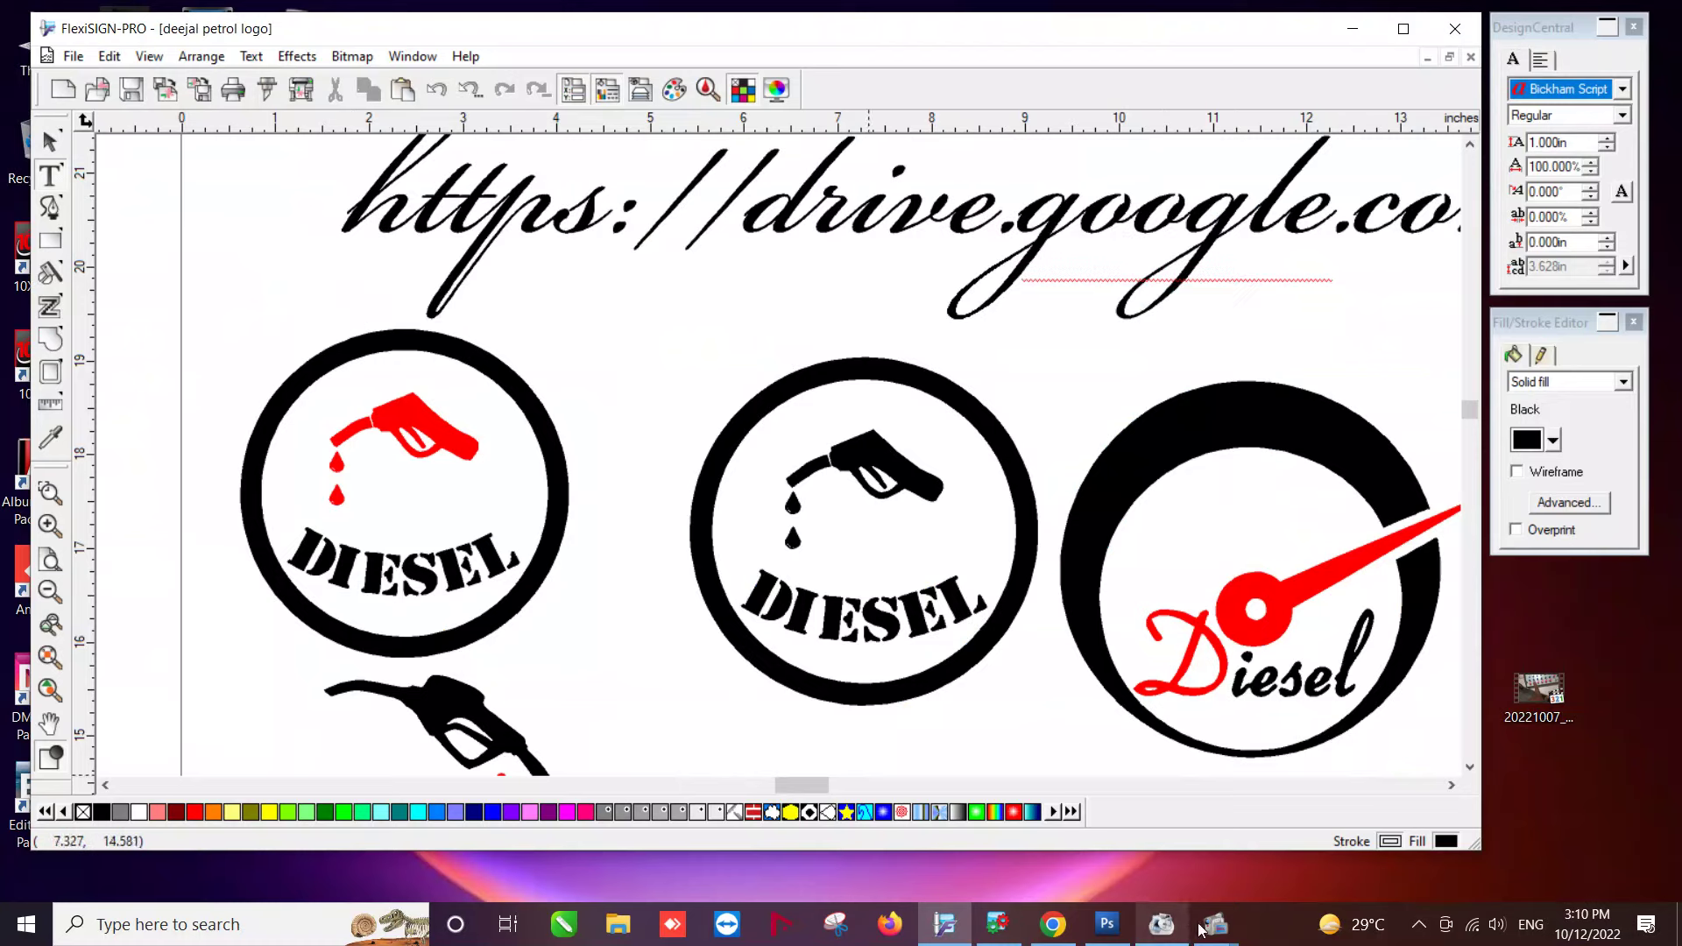
left_click(1162, 924)
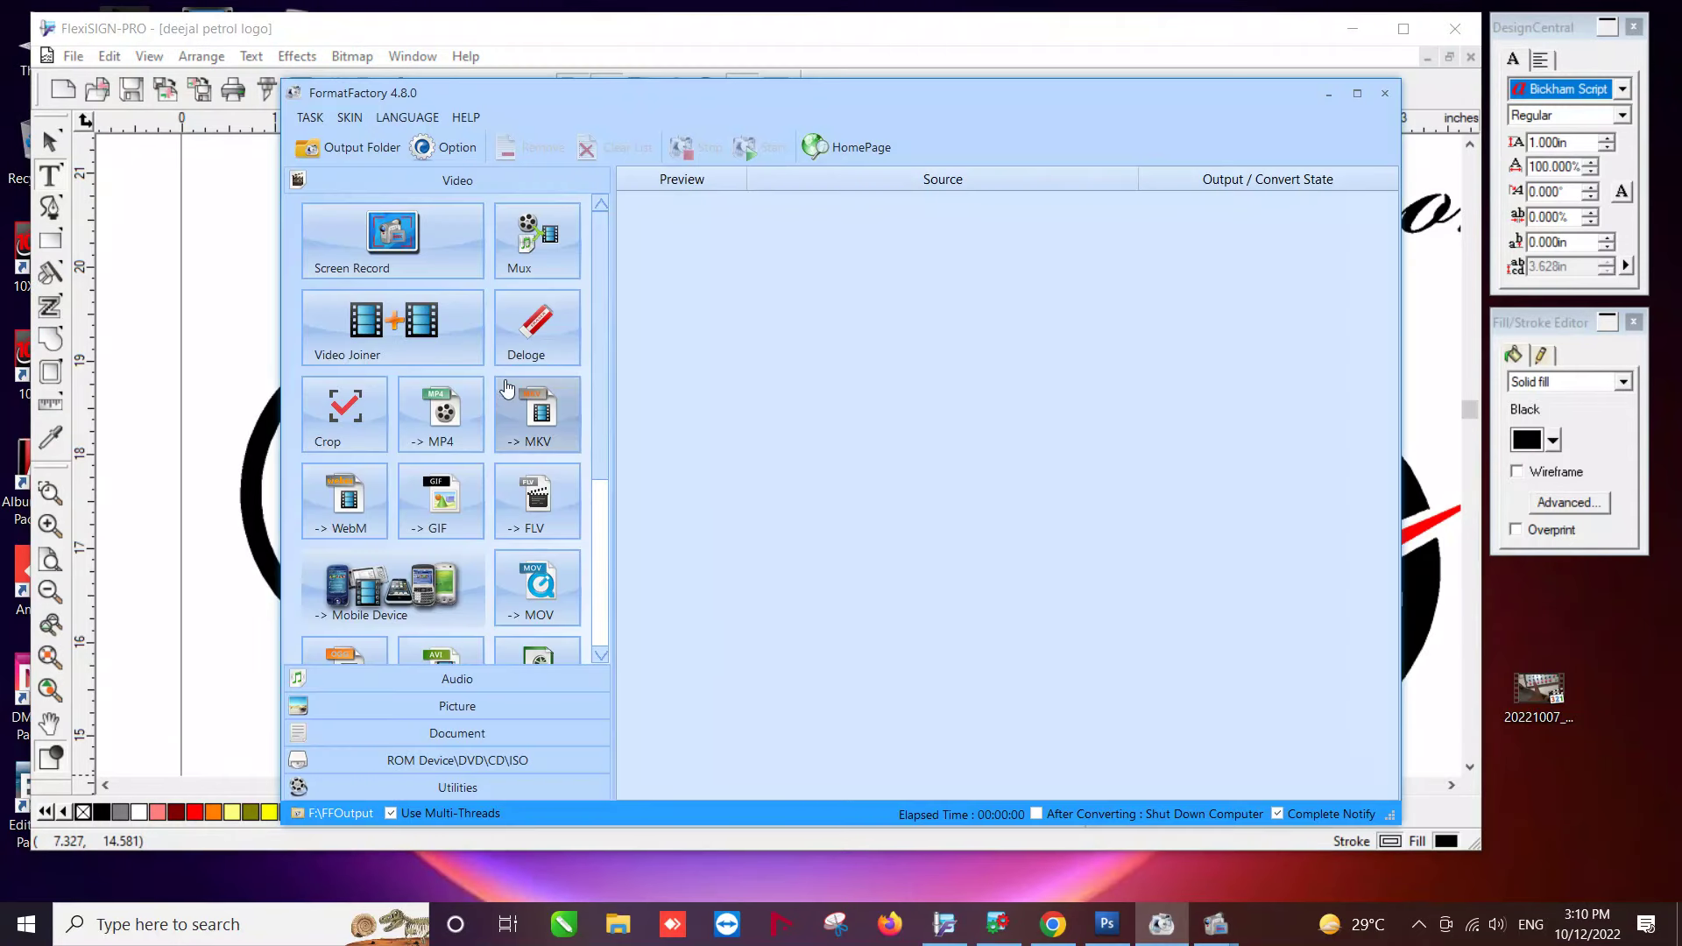
left_click(1215, 924)
left_click(1172, 799)
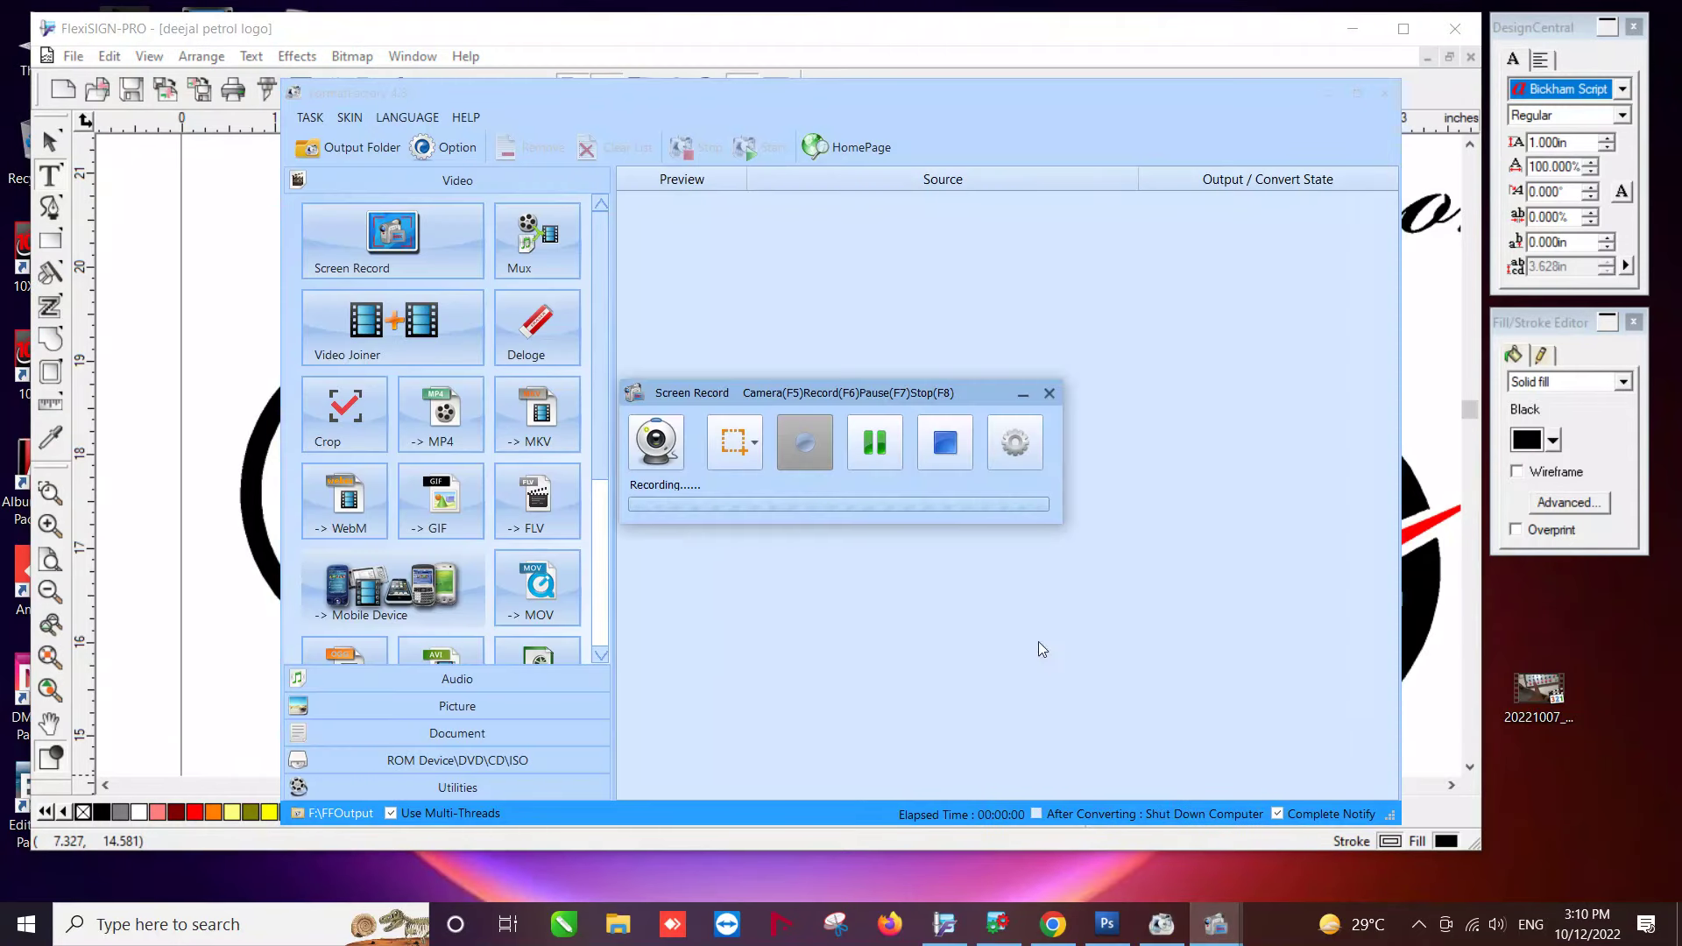
left_click(888, 447)
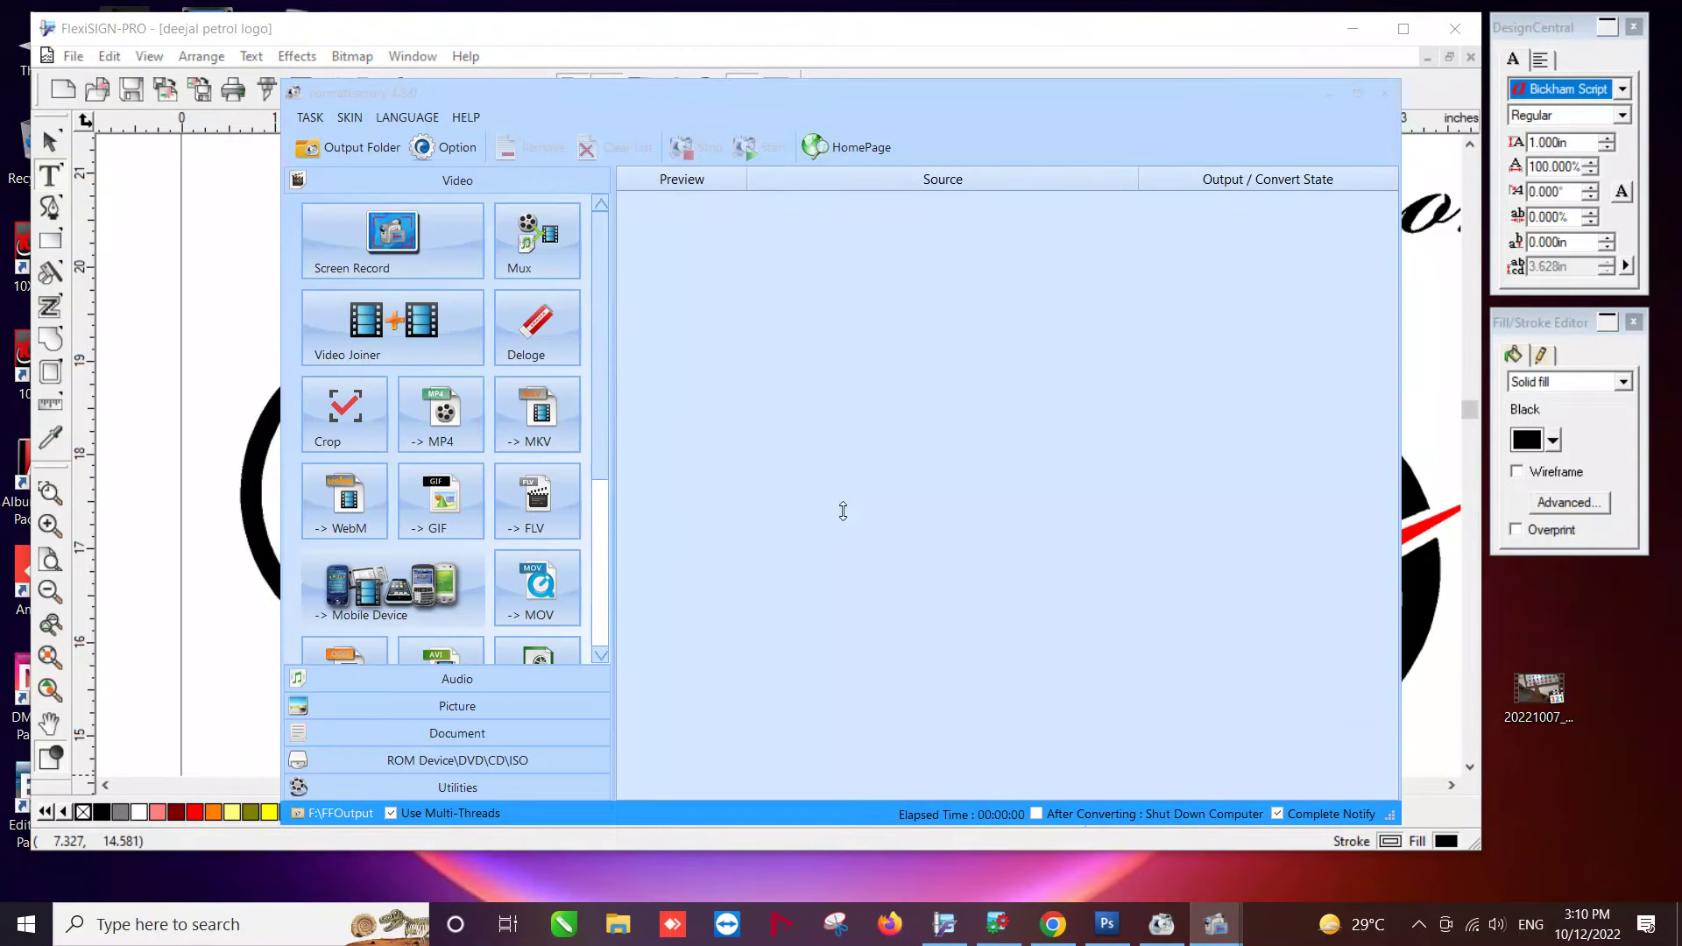
Switch to Chrome and open the copied Google Drive sharing link in a new tab.
left_click(1053, 924)
left_click(561, 22)
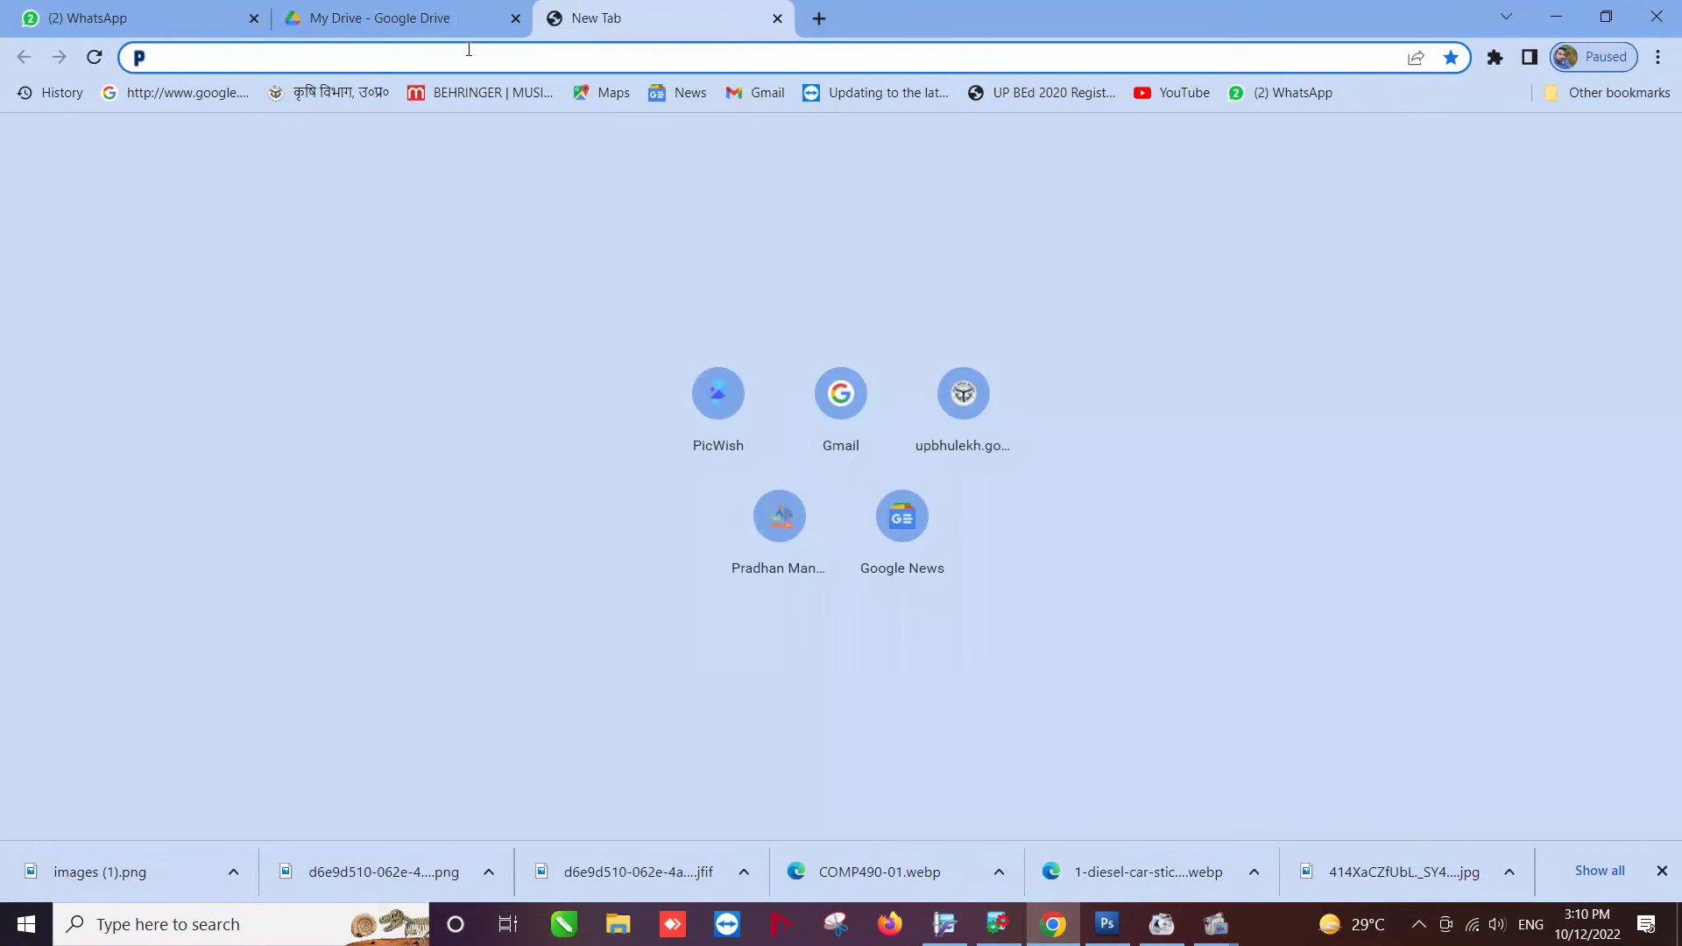
left_click(223, 92)
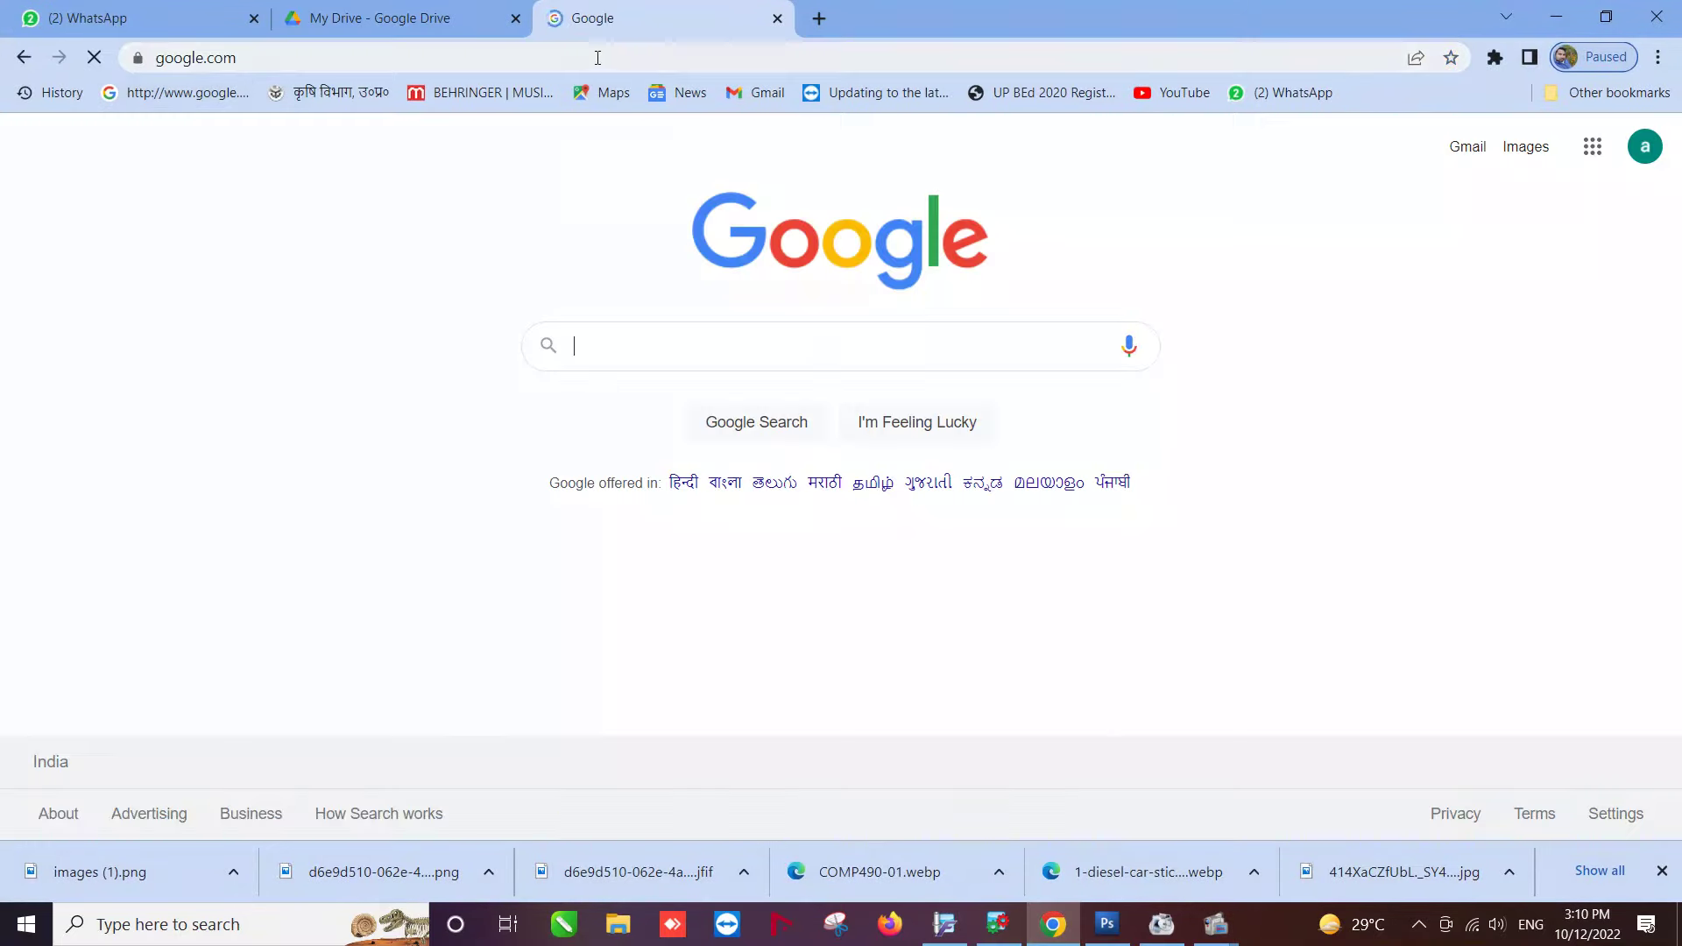
left_click(598, 63)
right_click(599, 63)
left_click(663, 210)
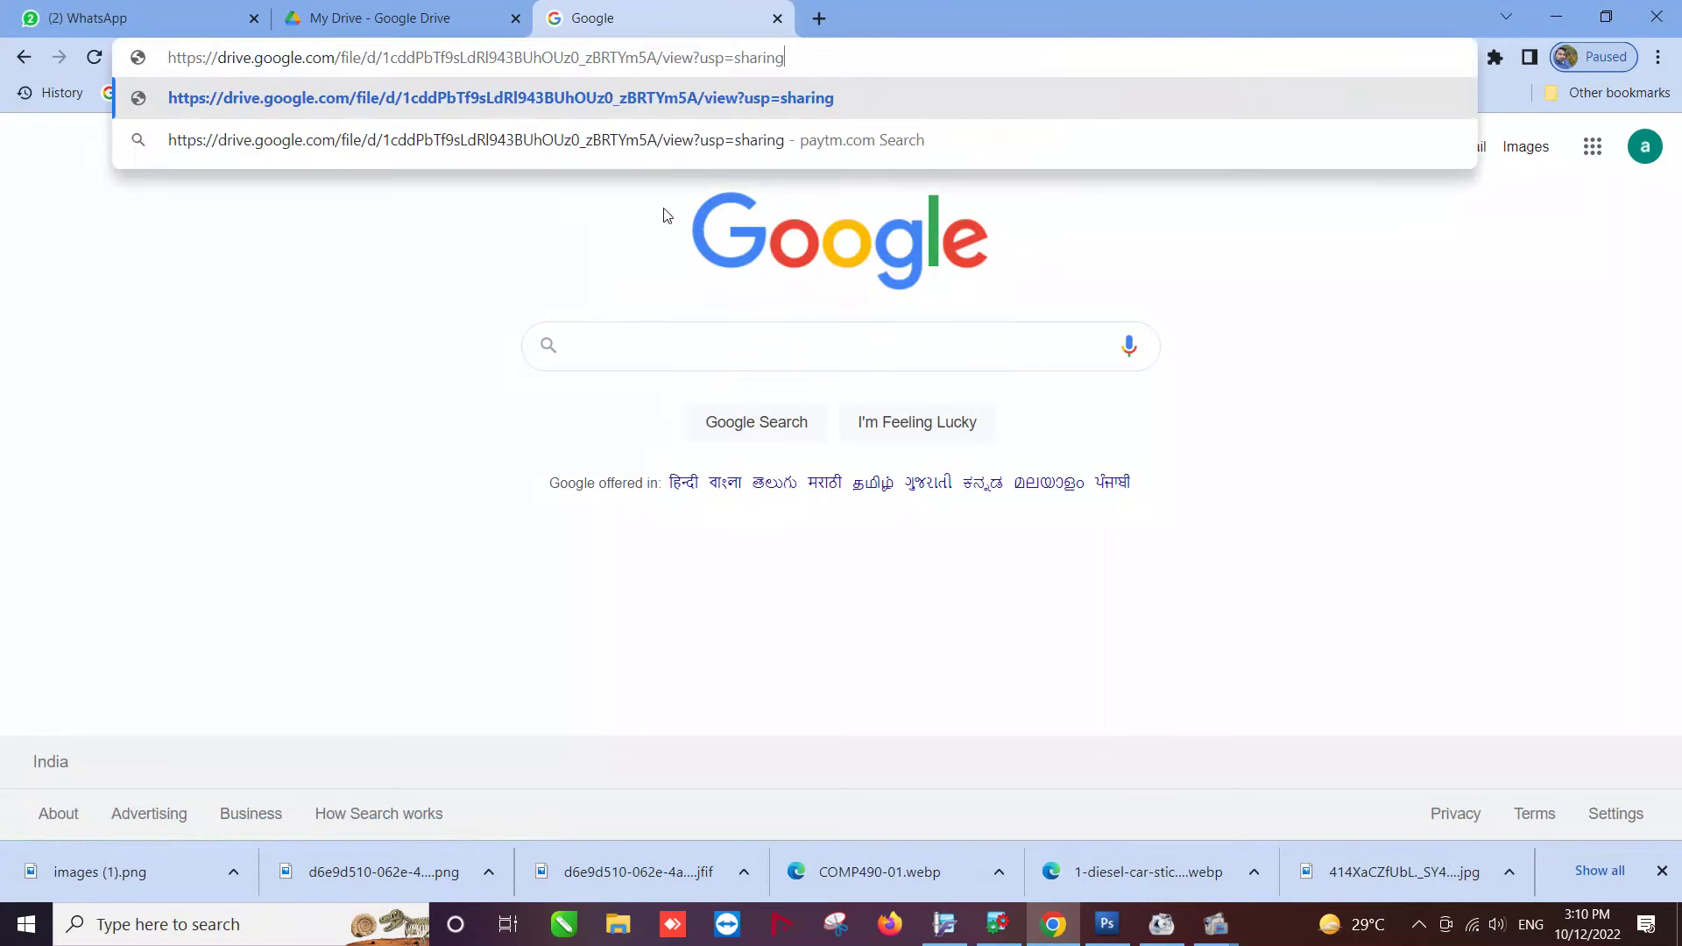
key("Return")
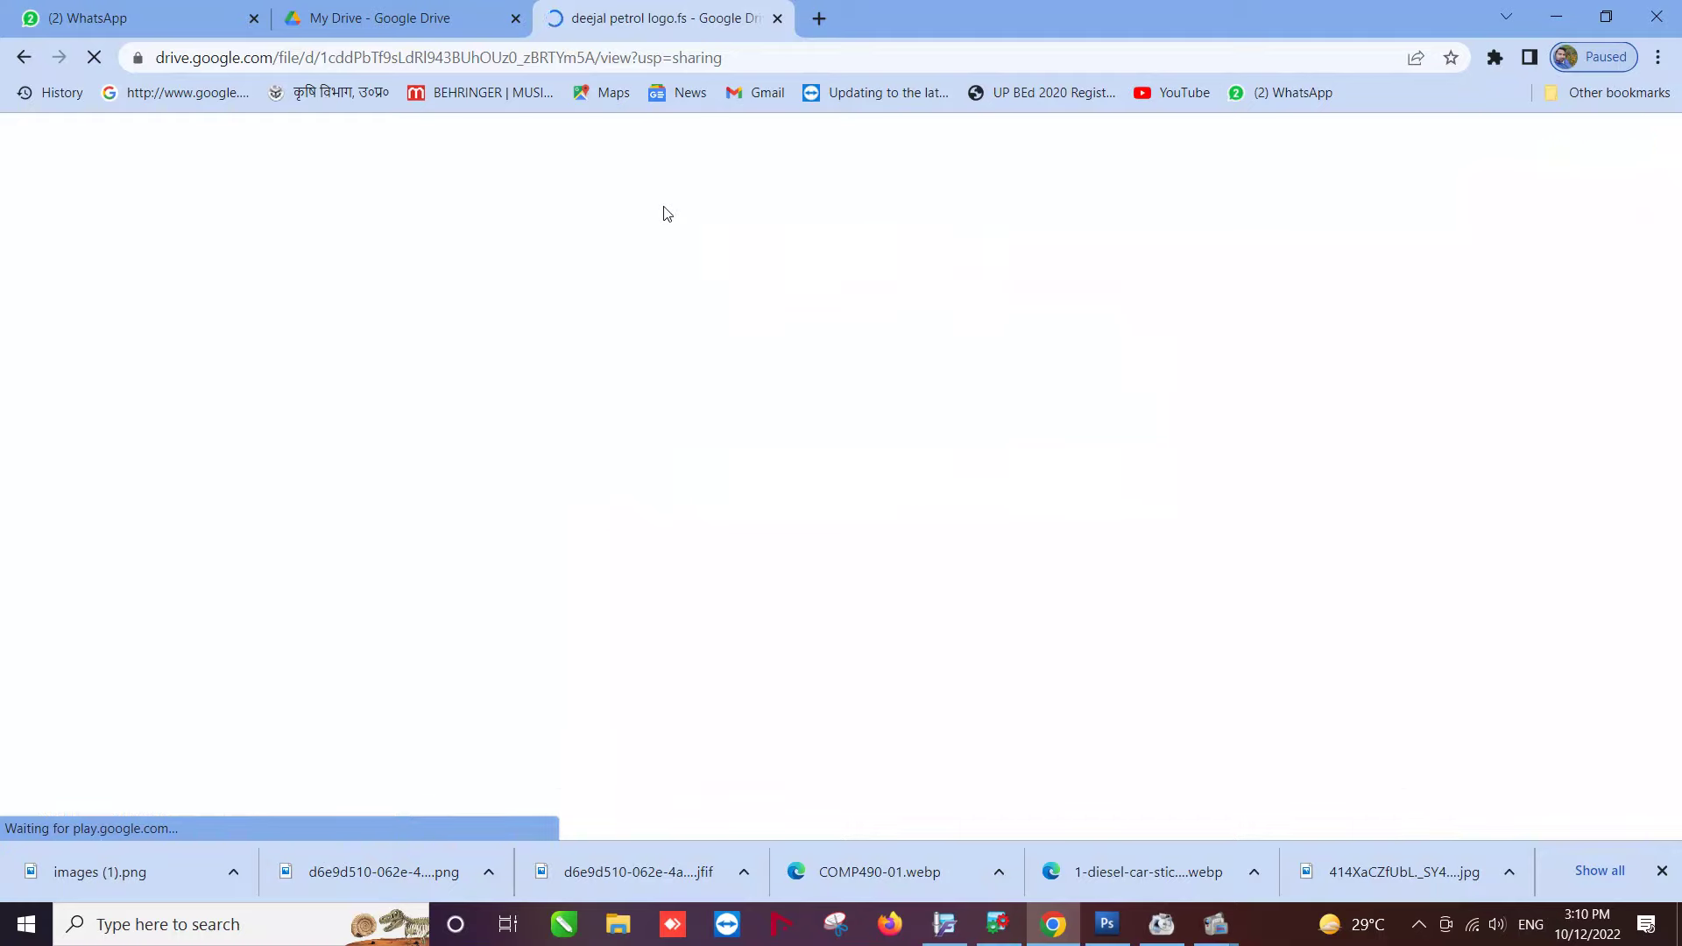
Download deejal petrol logo.fs from the shared Drive page and open the downloaded file in FlexiSIGN-PRO.
left_click(1662, 871)
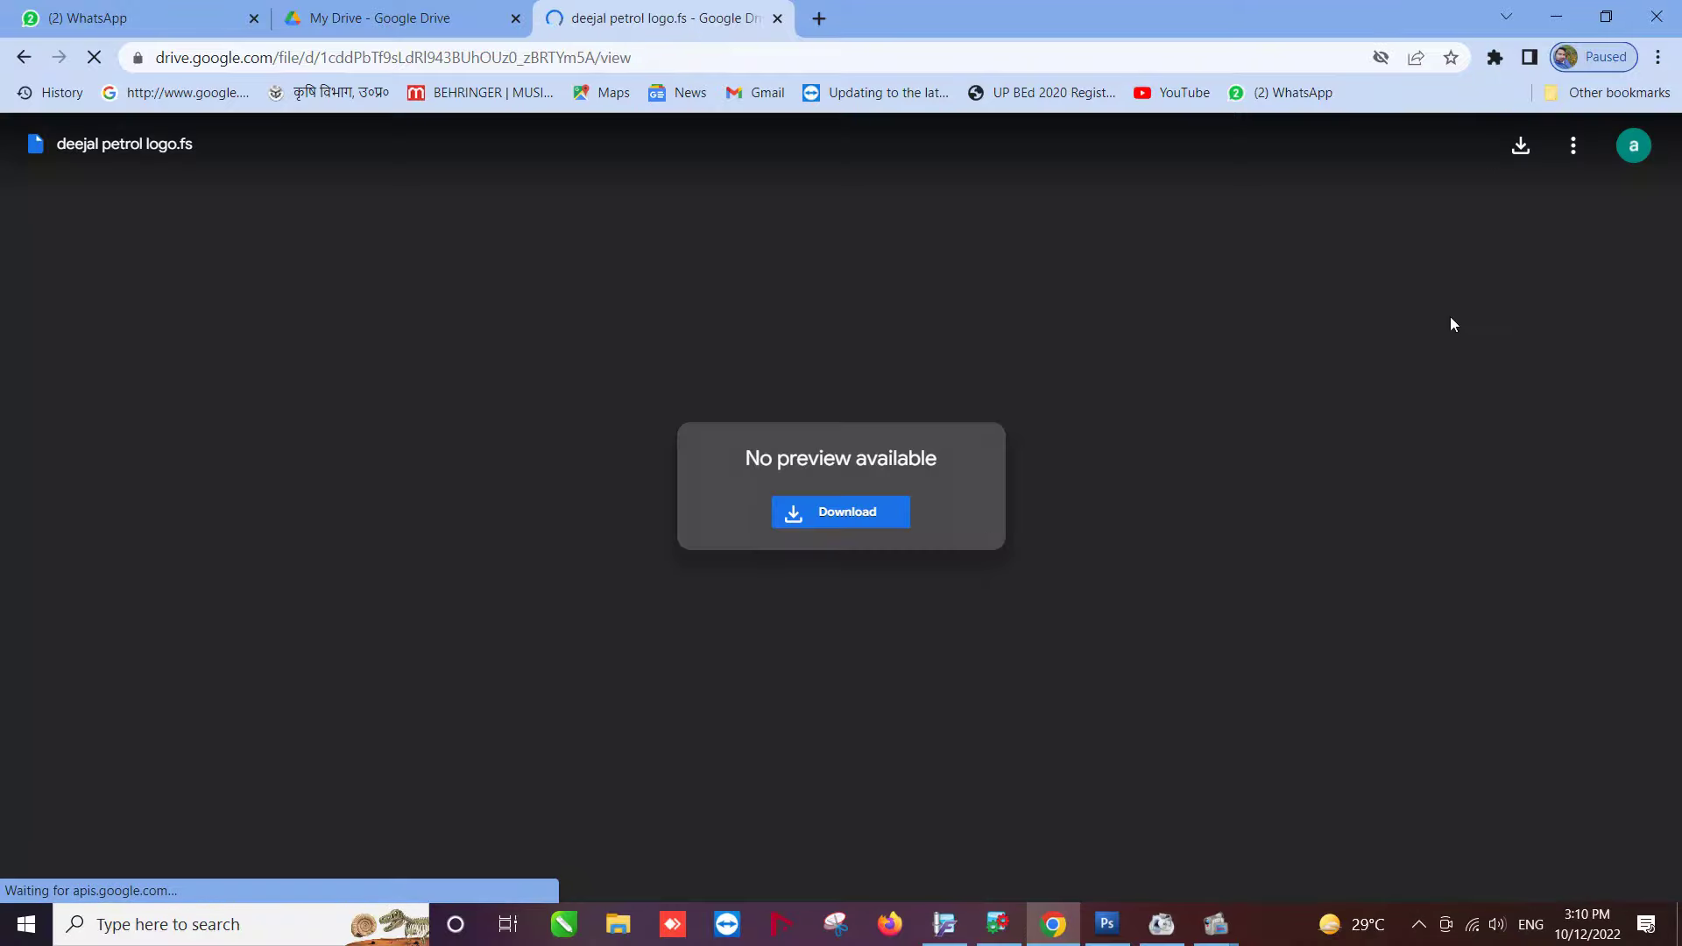
left_click(881, 527)
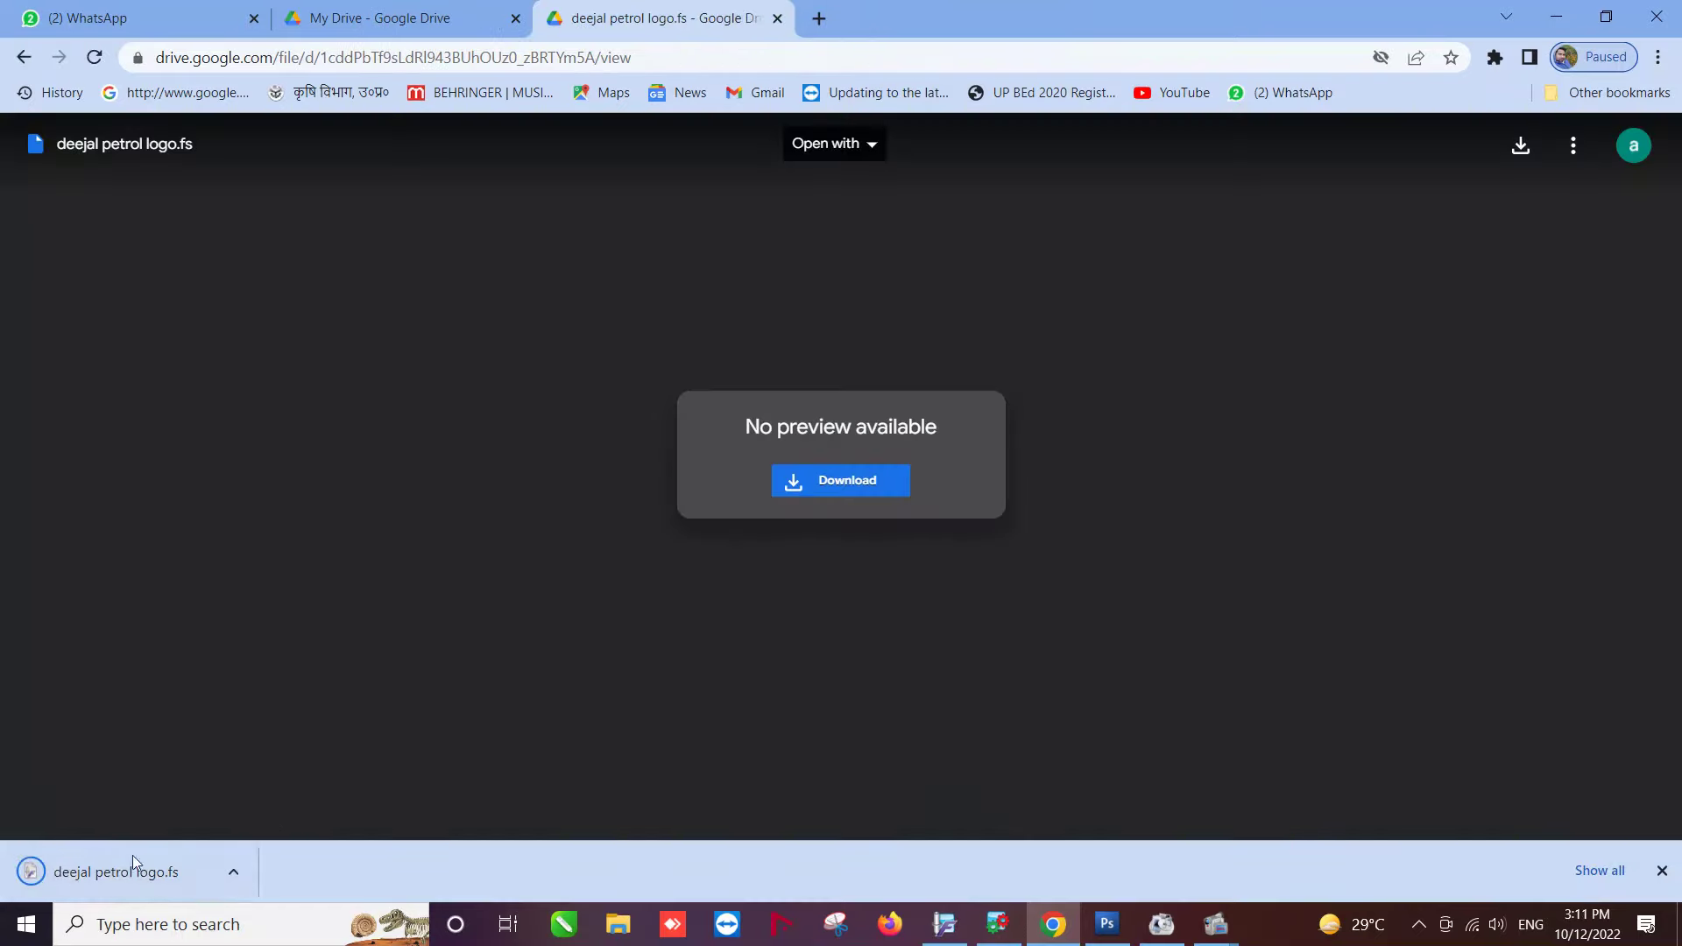
left_click(134, 879)
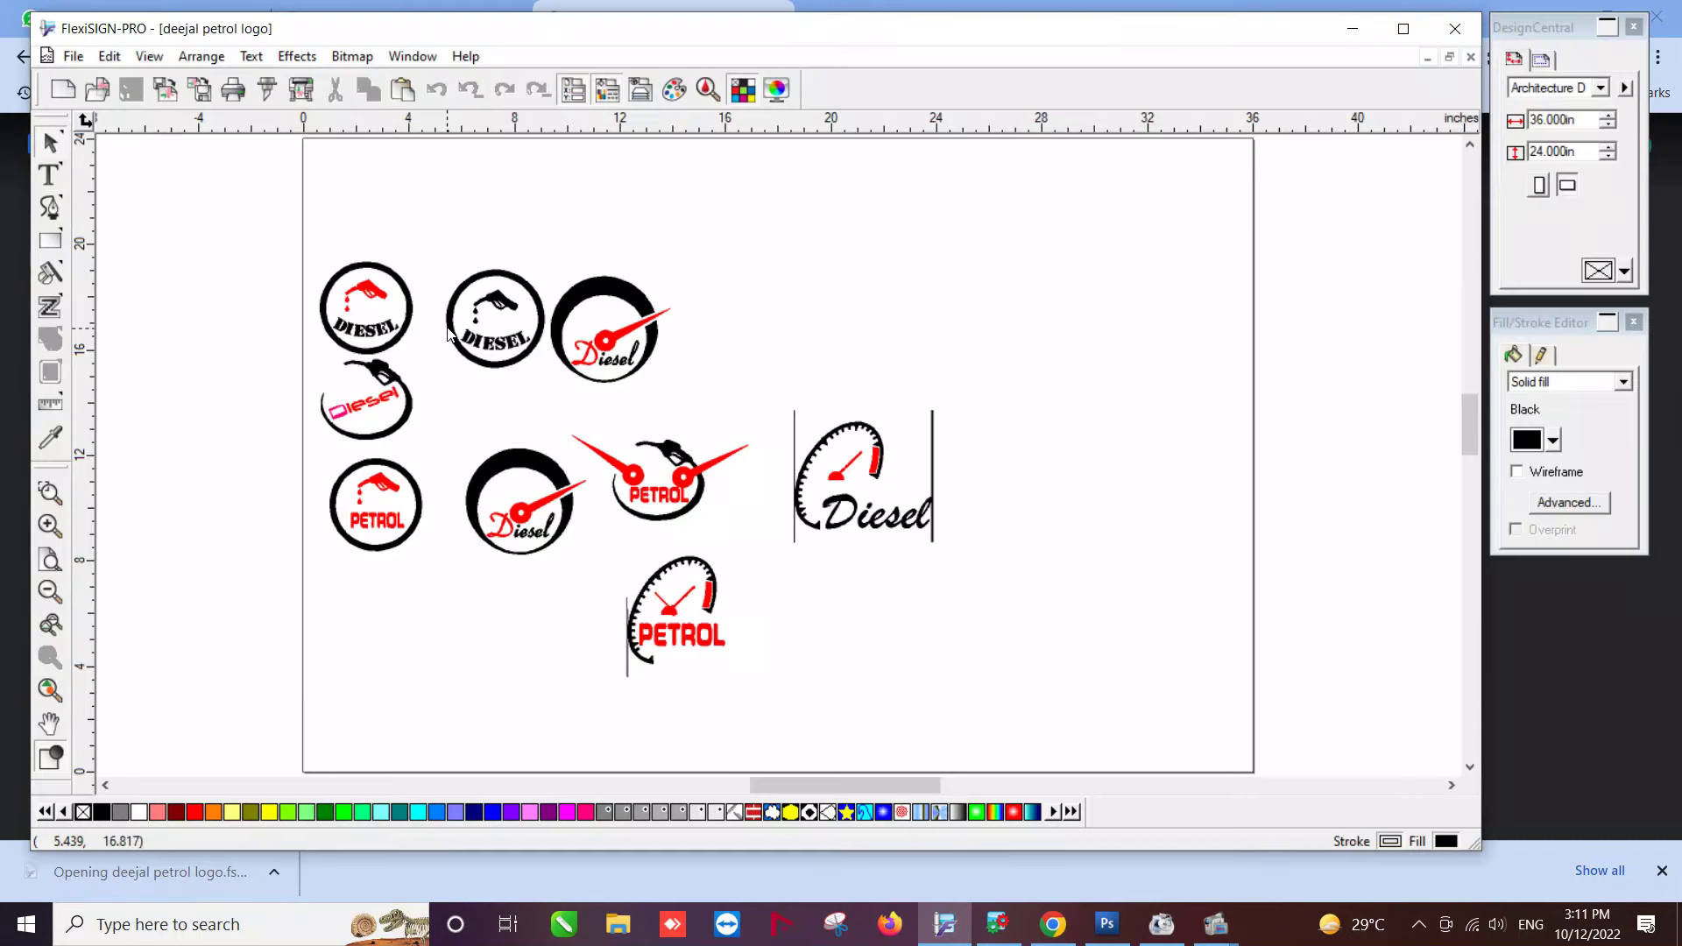
left_click(491, 335)
left_click(594, 342)
left_click(751, 300)
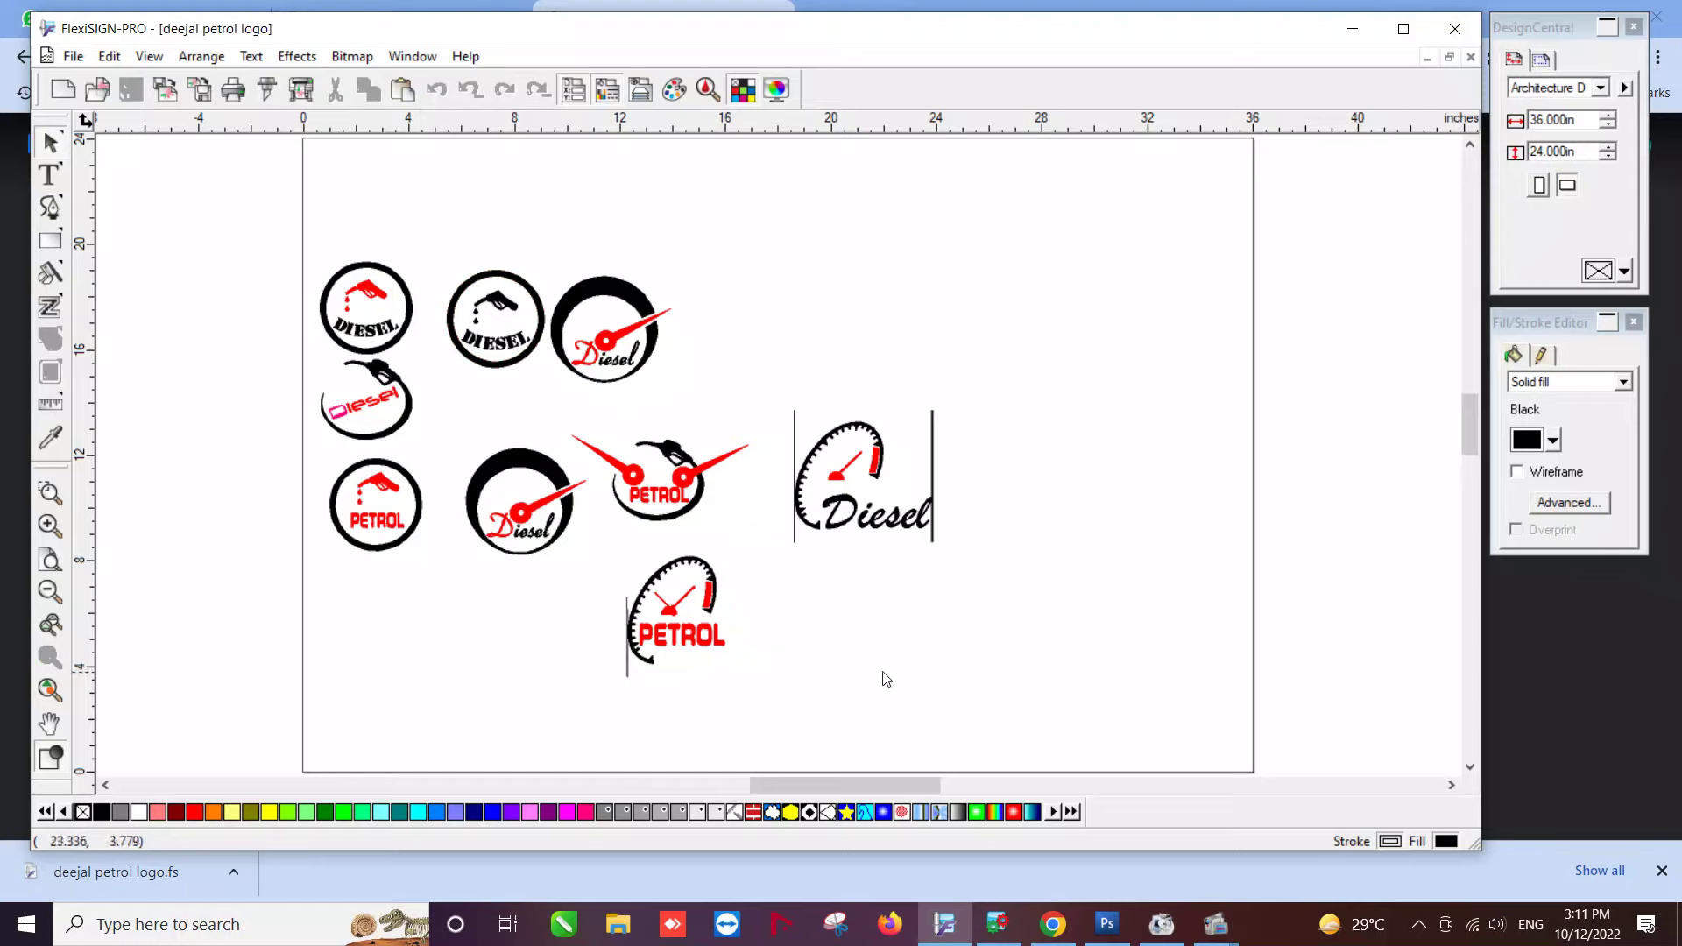
left_click(1215, 924)
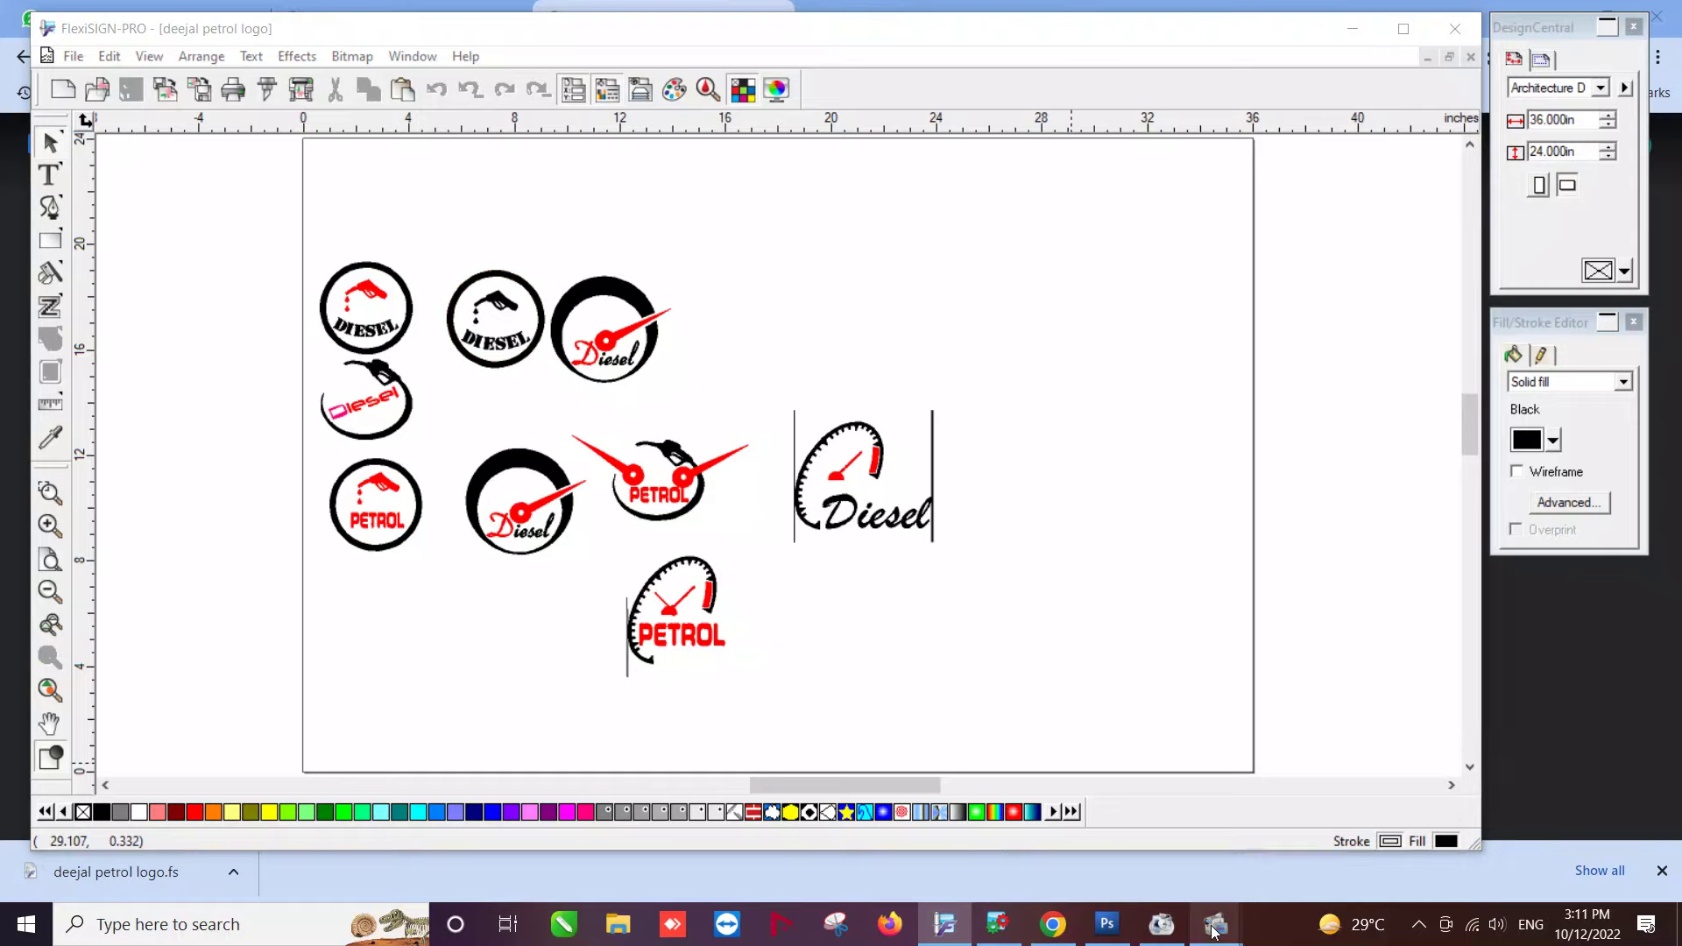